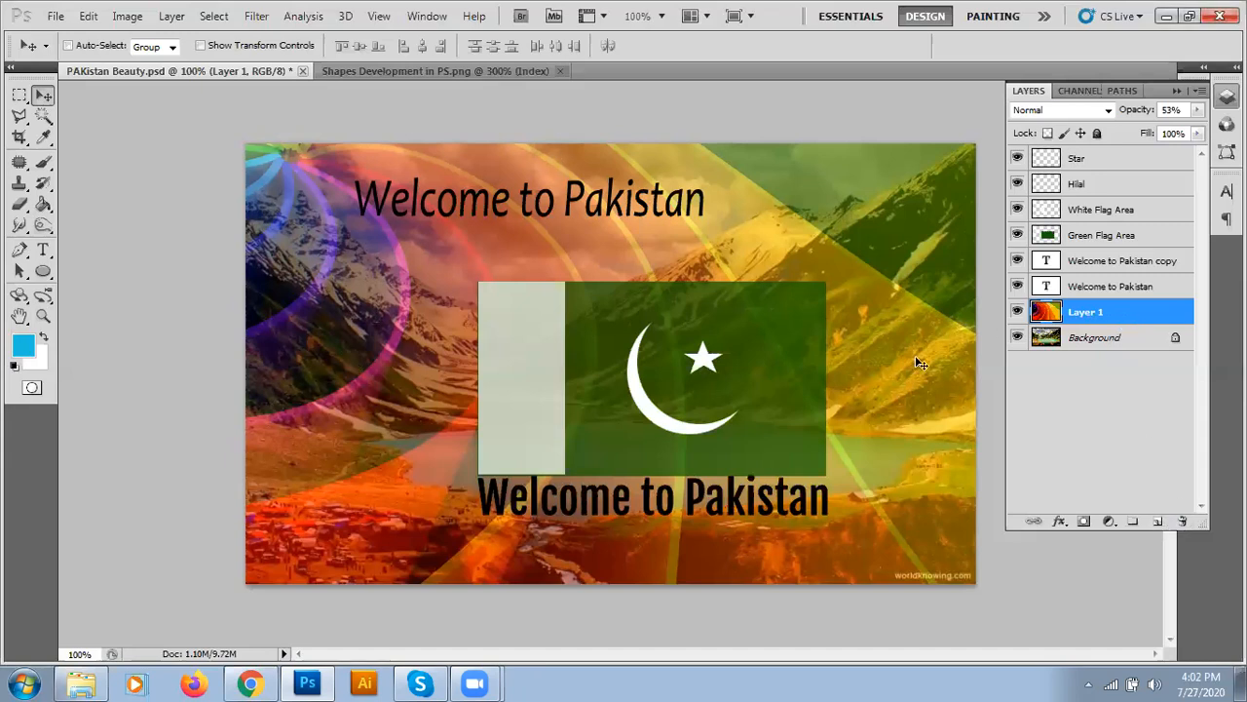
- Delete the colourful rainbow overlay Layer 1 from PAKistan Beauty.psd
left_click(1185, 521)
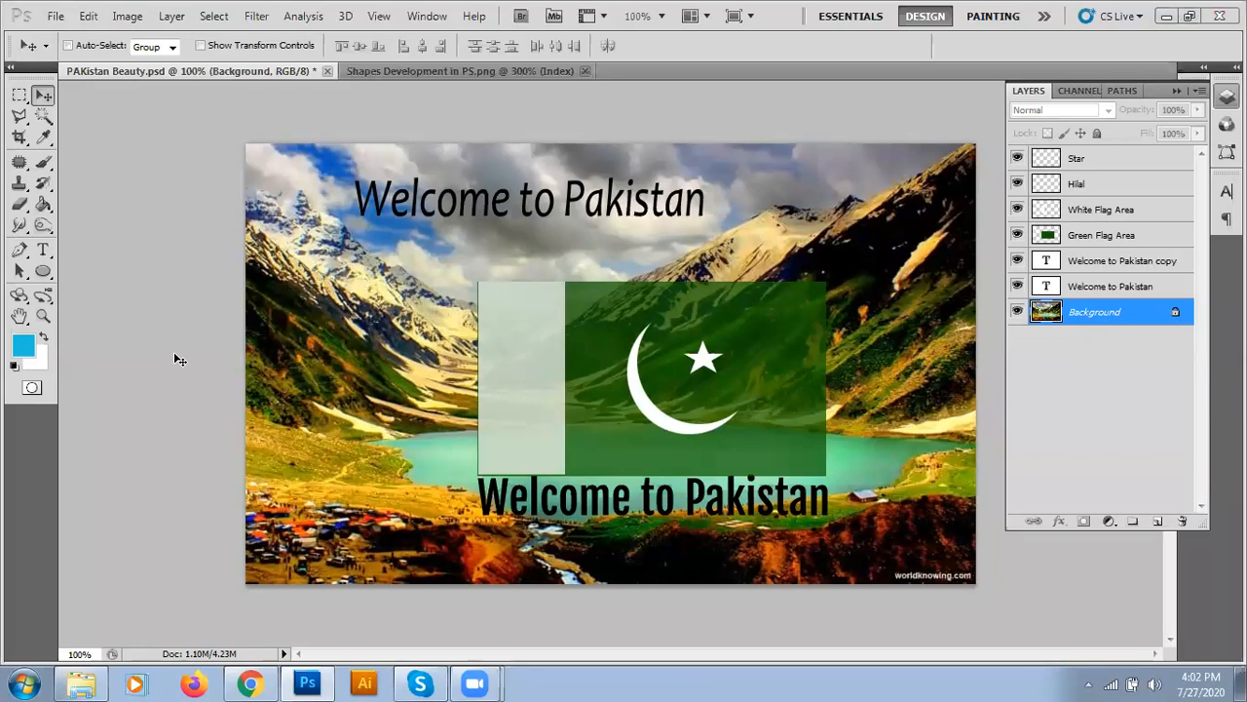
left_click(56, 17)
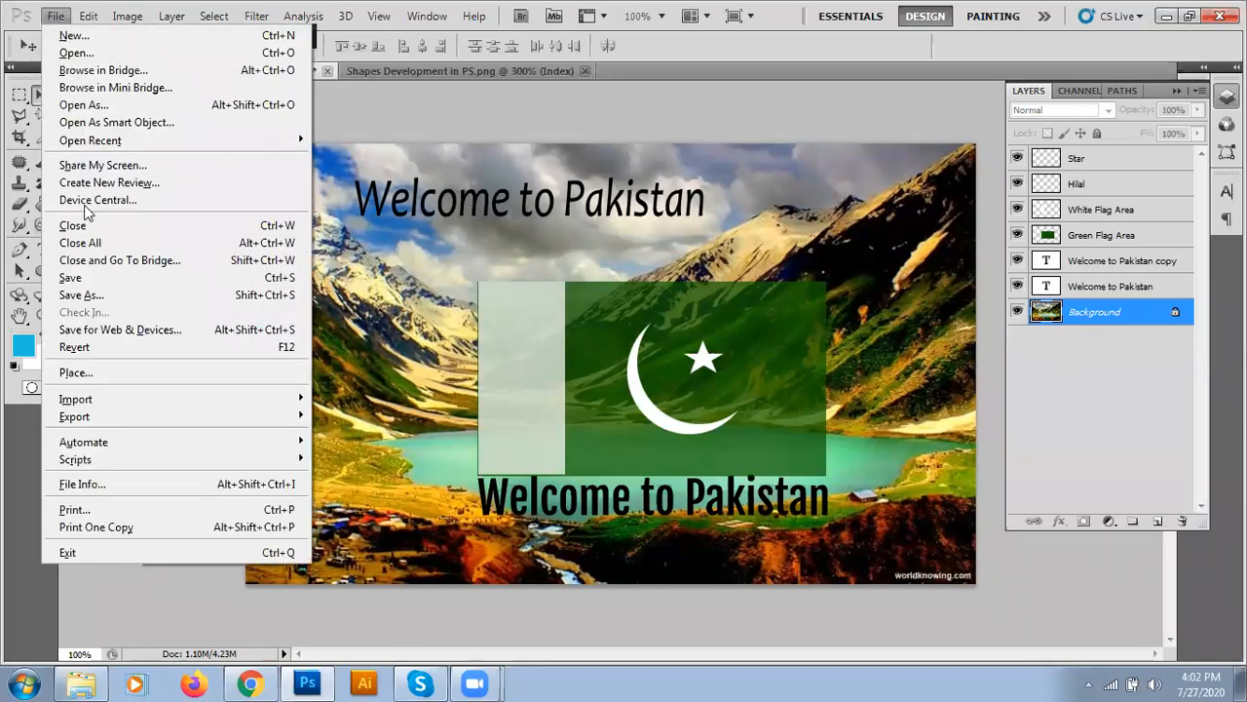
- Place the river-and-forested-hills photo at full canvas size as a layer above the Background
left_click(83, 380)
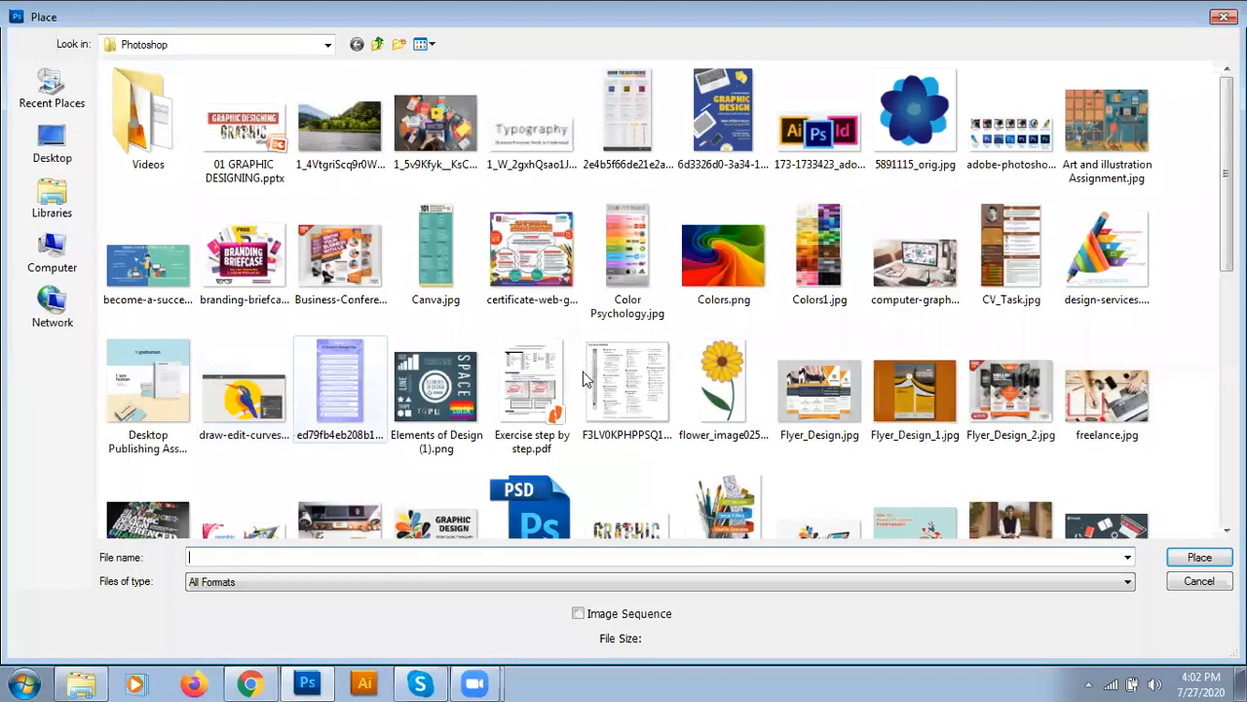
double_click(357, 148)
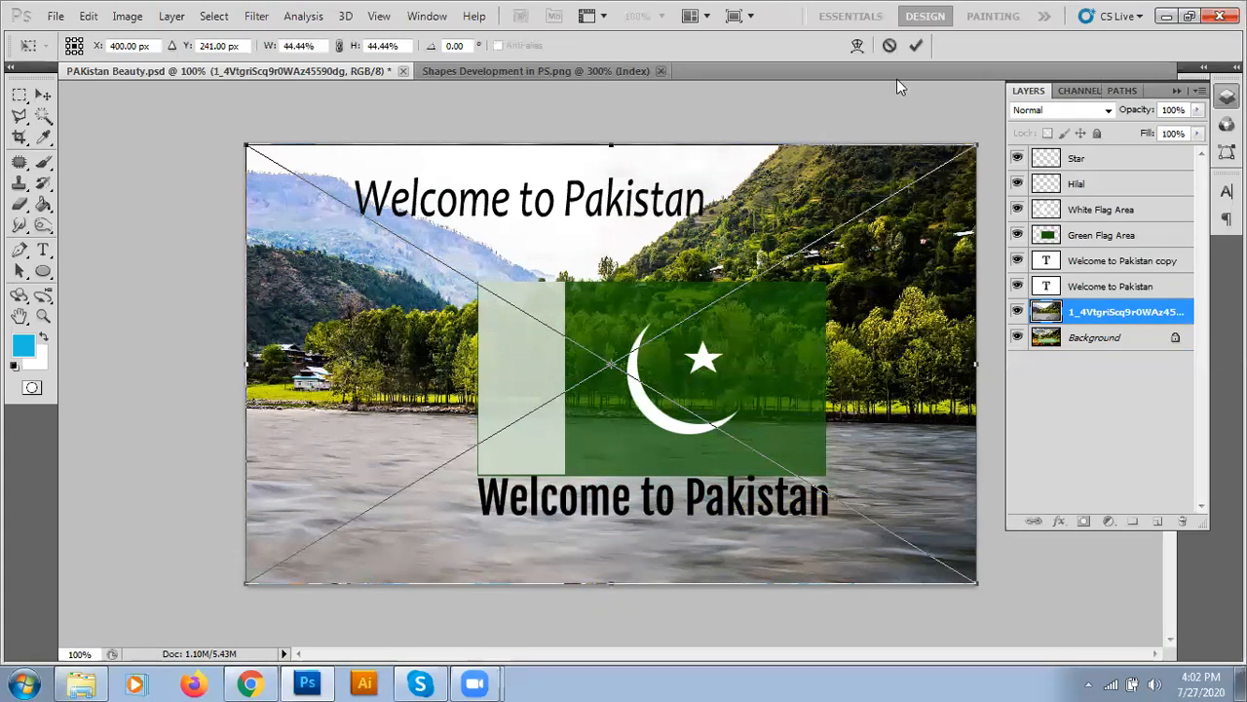
left_click(919, 46)
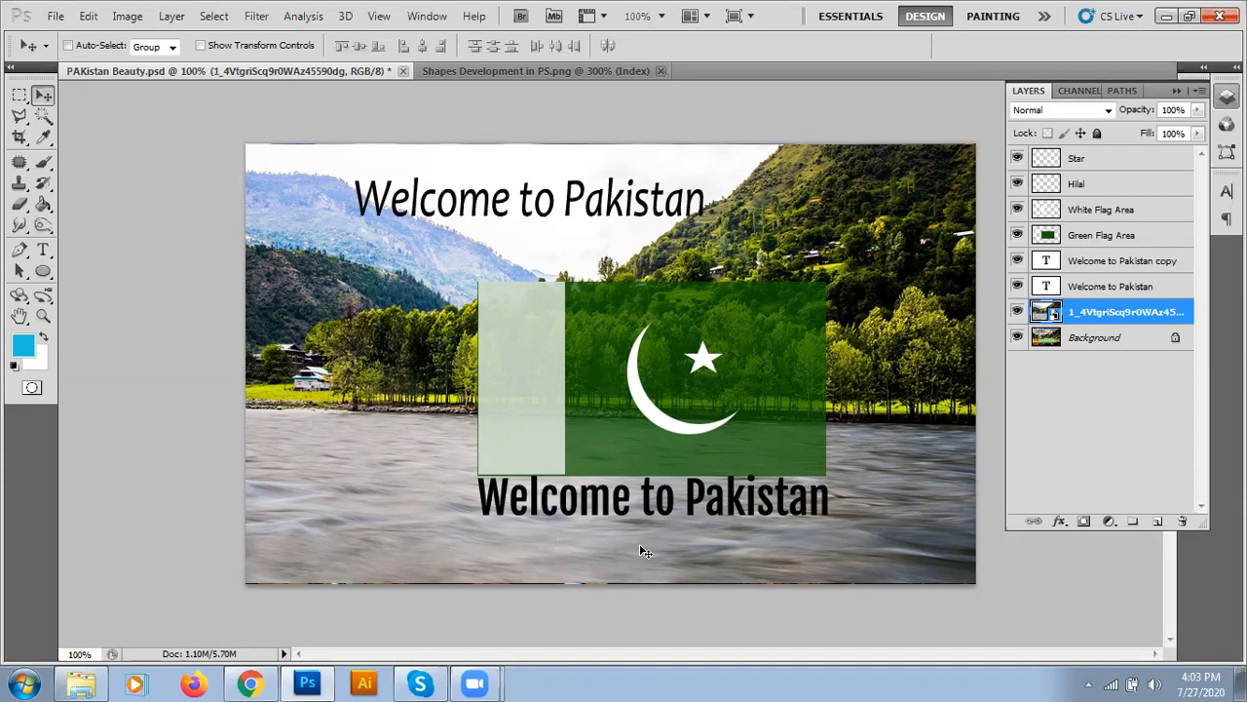
left_click(1045, 339)
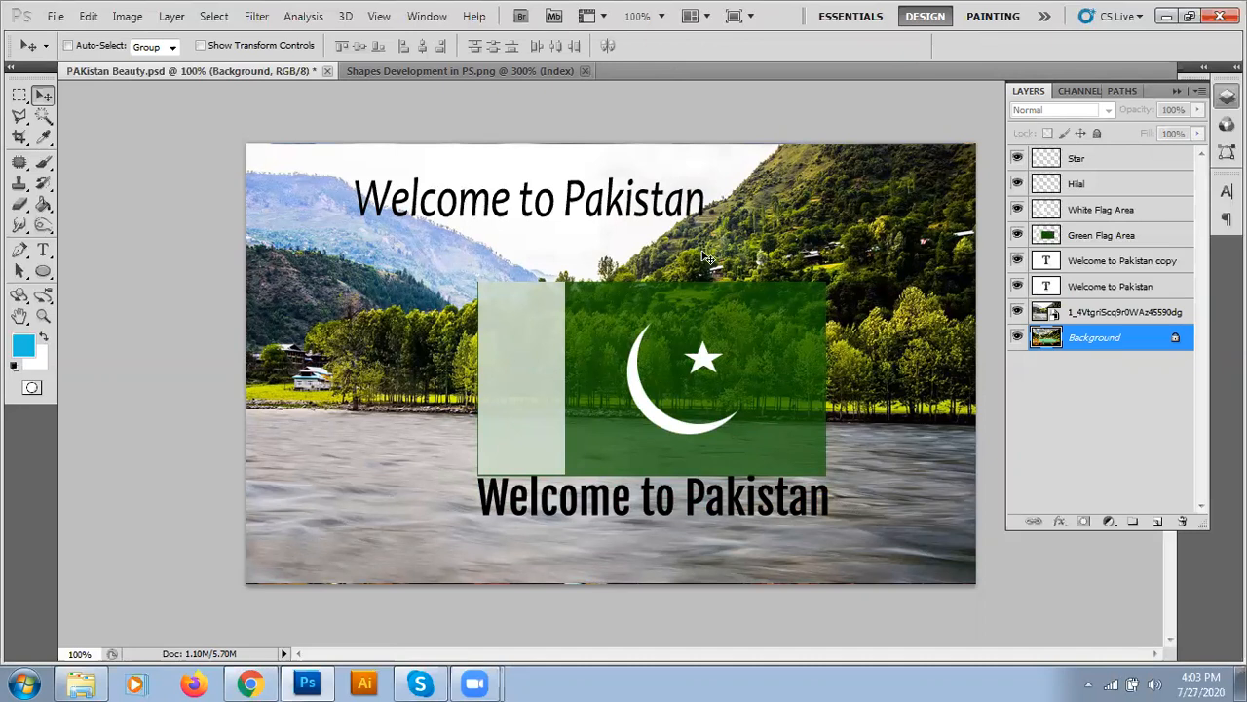
left_click(87, 16)
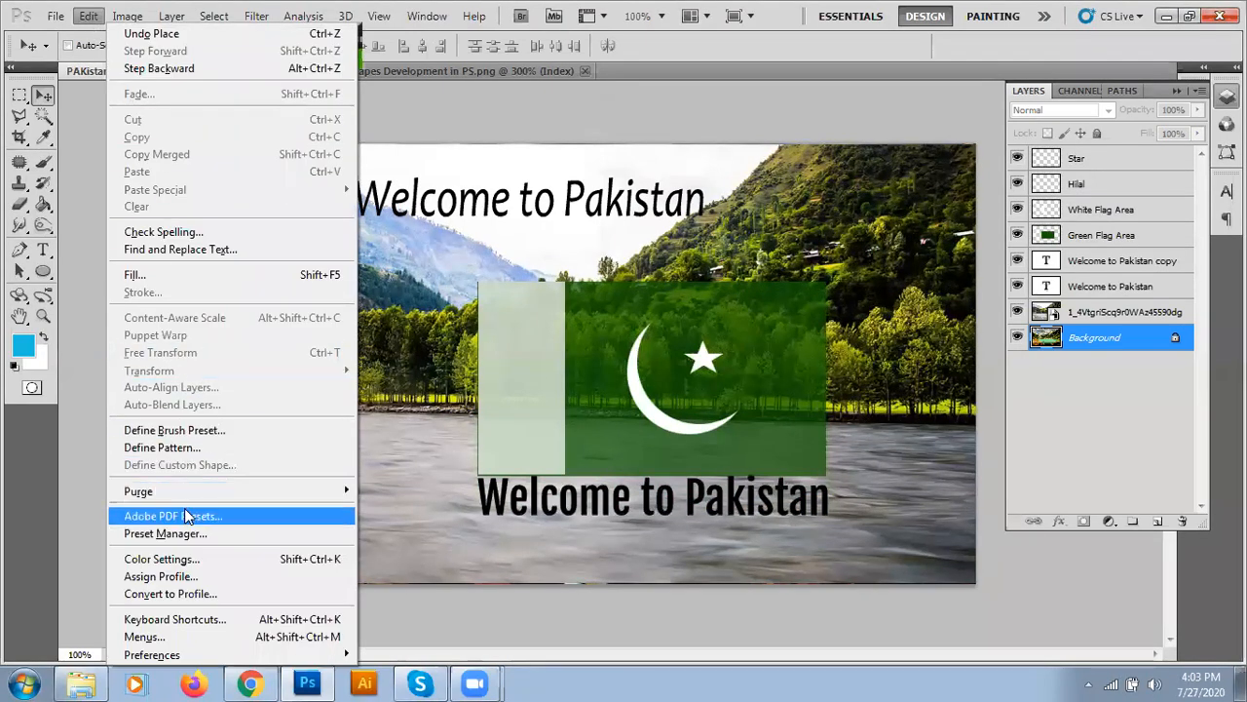
left_click(544, 378)
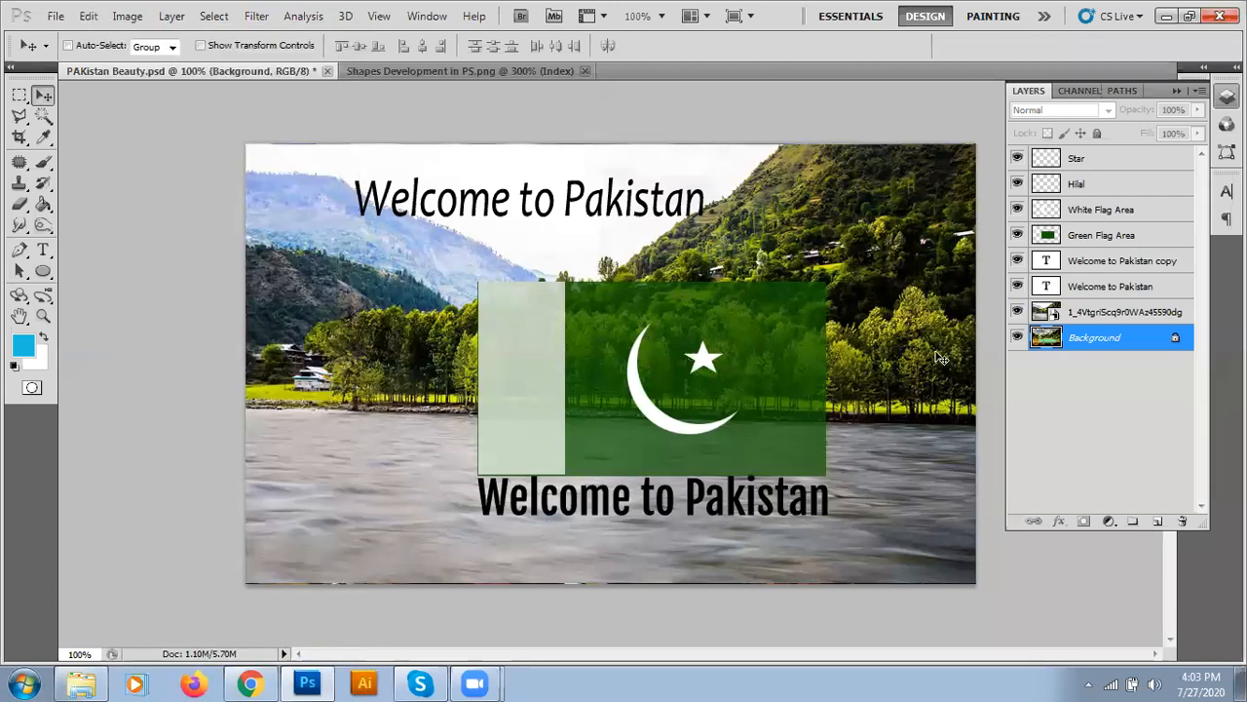
key("alt+bracketright")
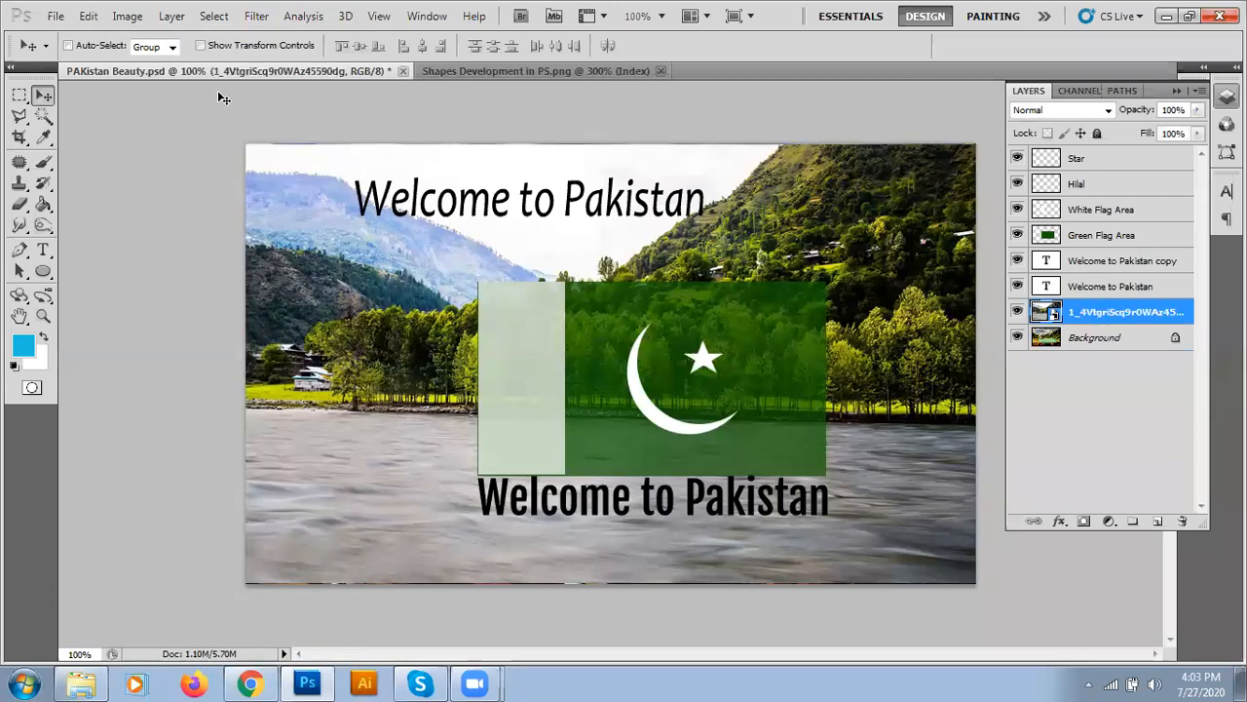
left_click(88, 17)
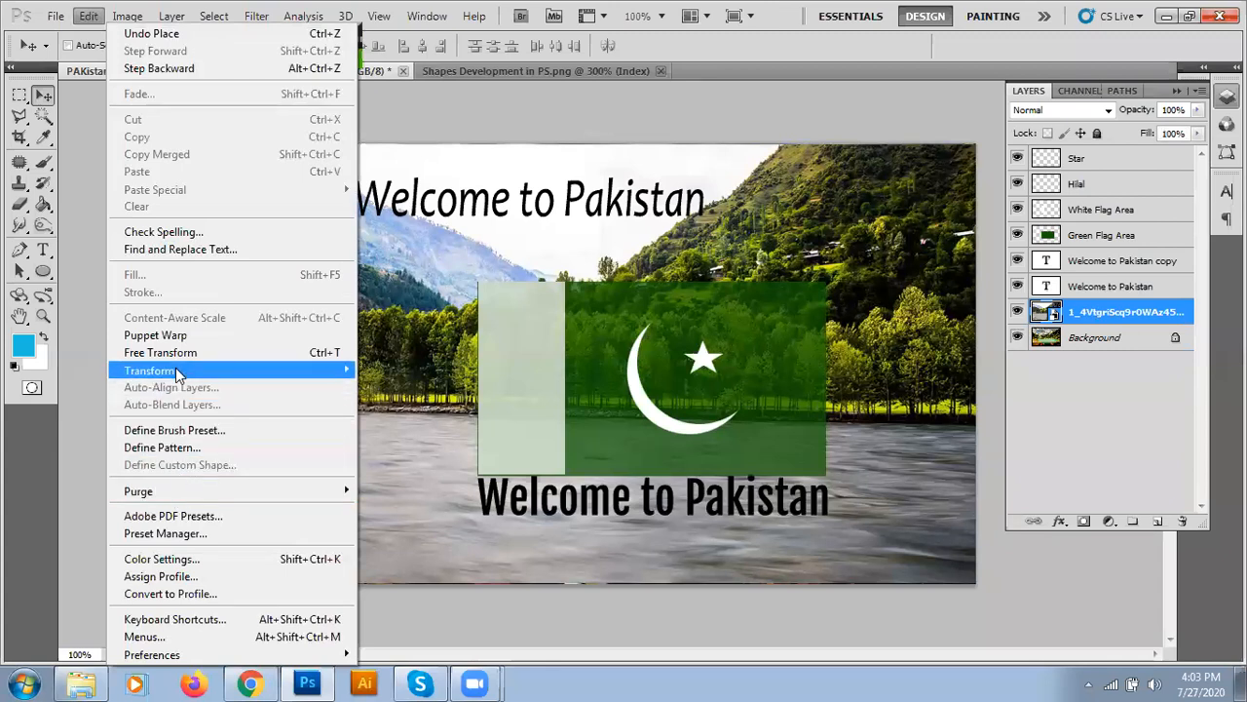
left_click(161, 352)
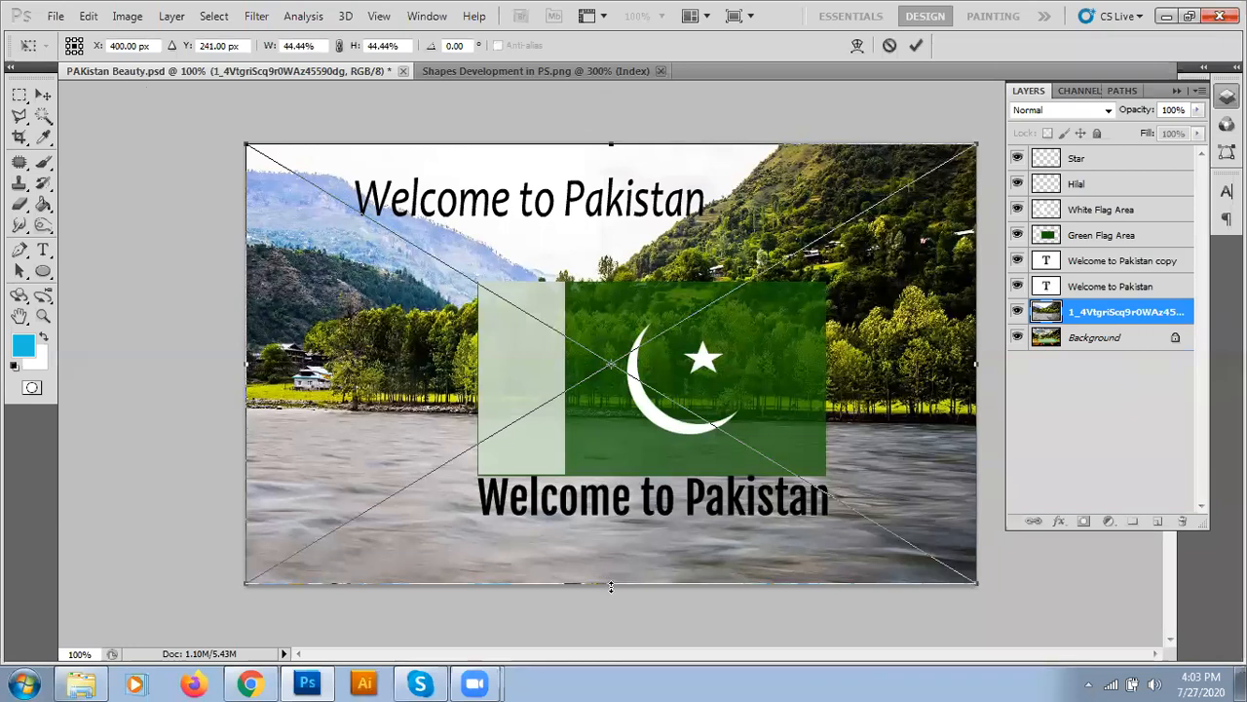
key("Return")
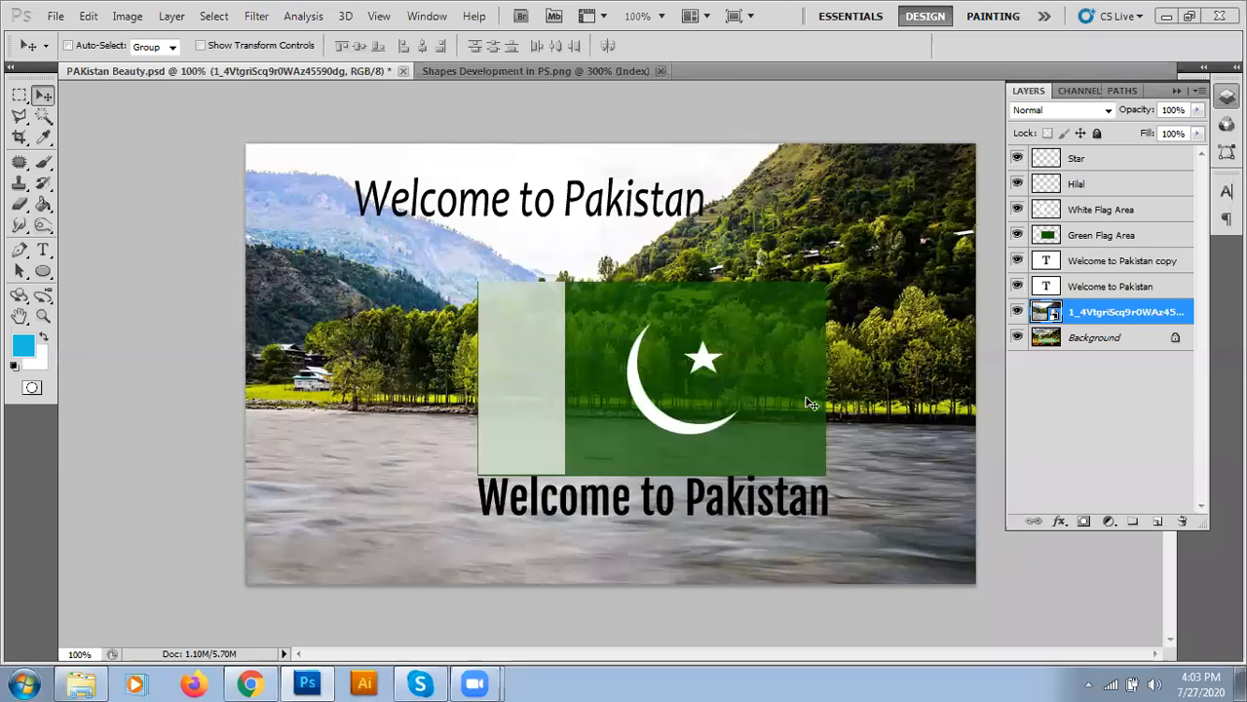
- Place kaghan-valley-swat-pakistan as a centred layer and turn off the river photo's visibility
left_click(54, 17)
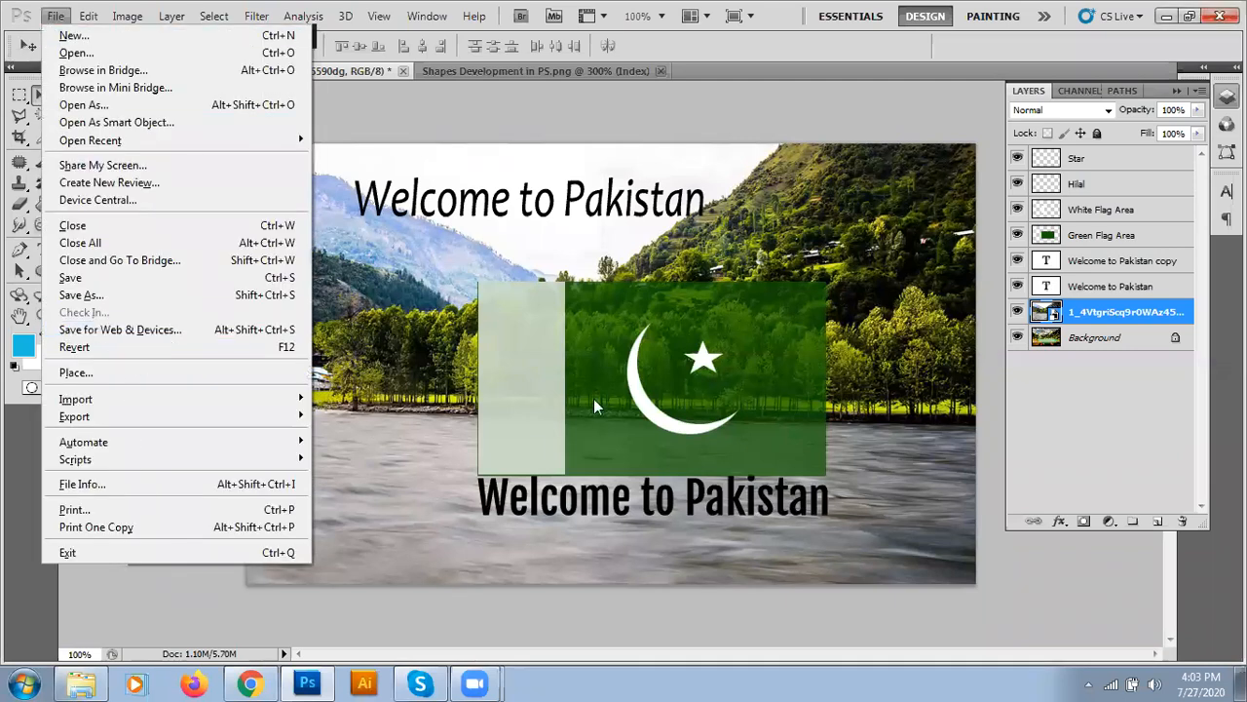
left_click(824, 319)
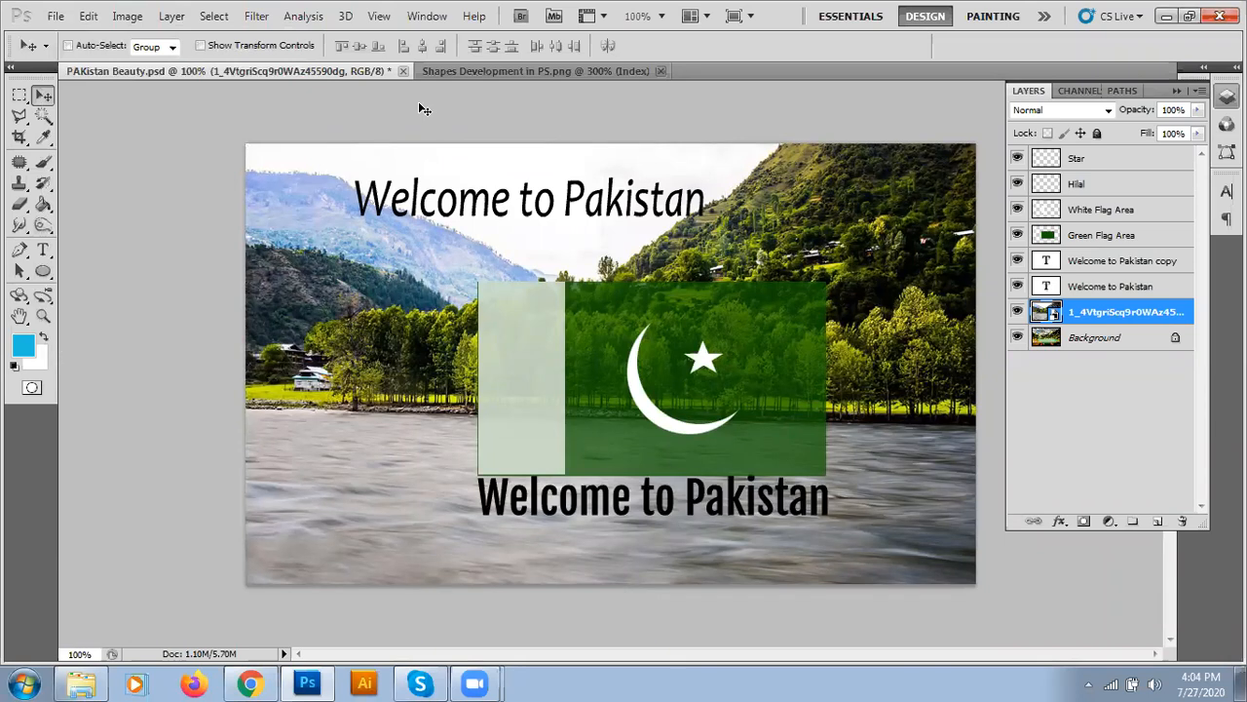
left_click(56, 18)
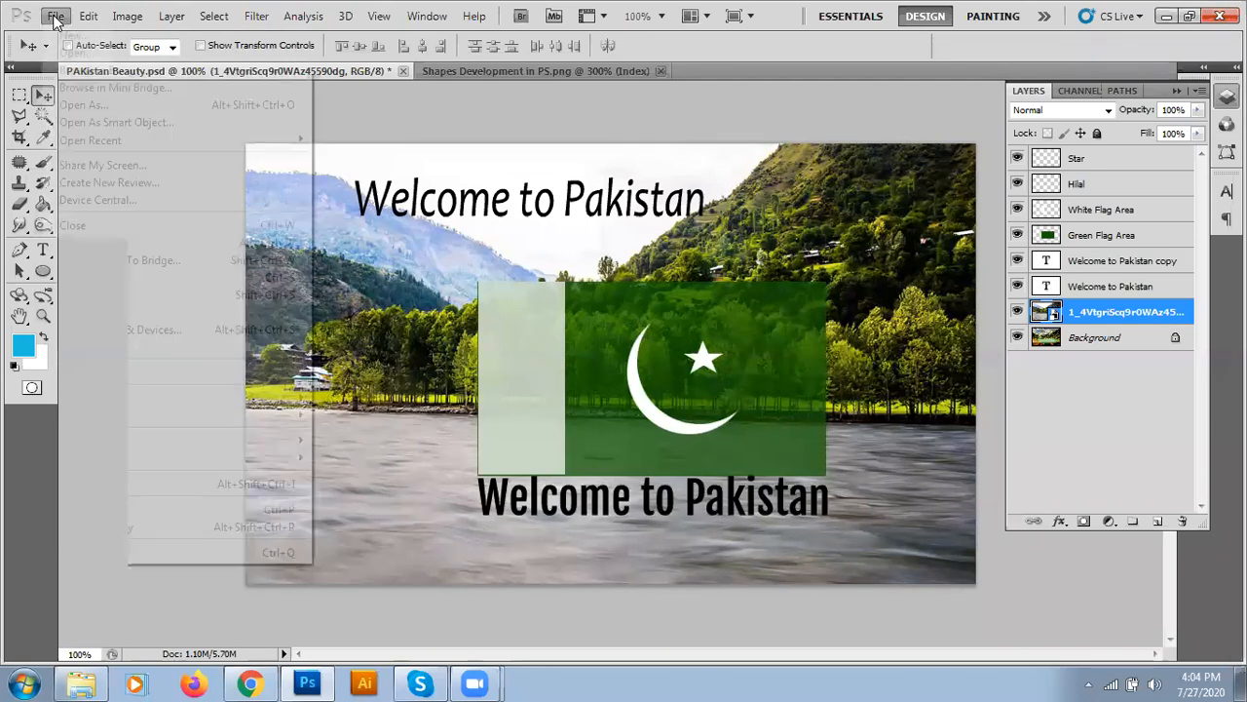
left_click(86, 371)
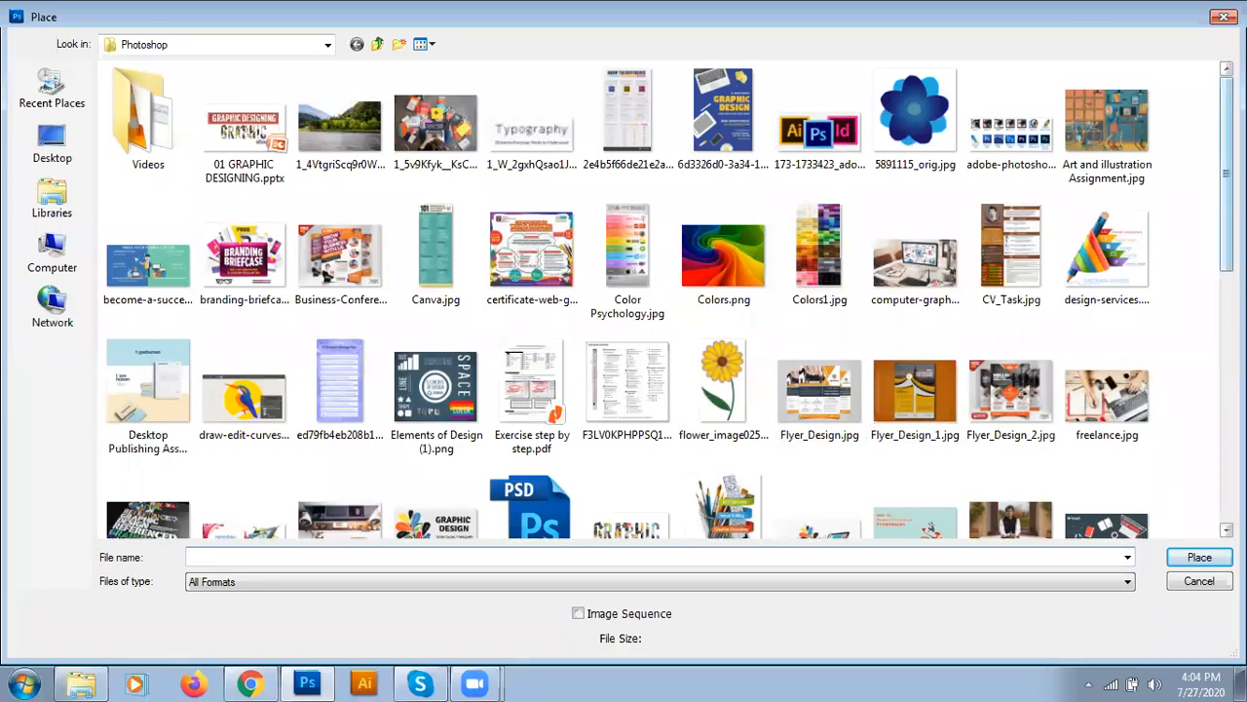
scroll(662, 292, "down", 6)
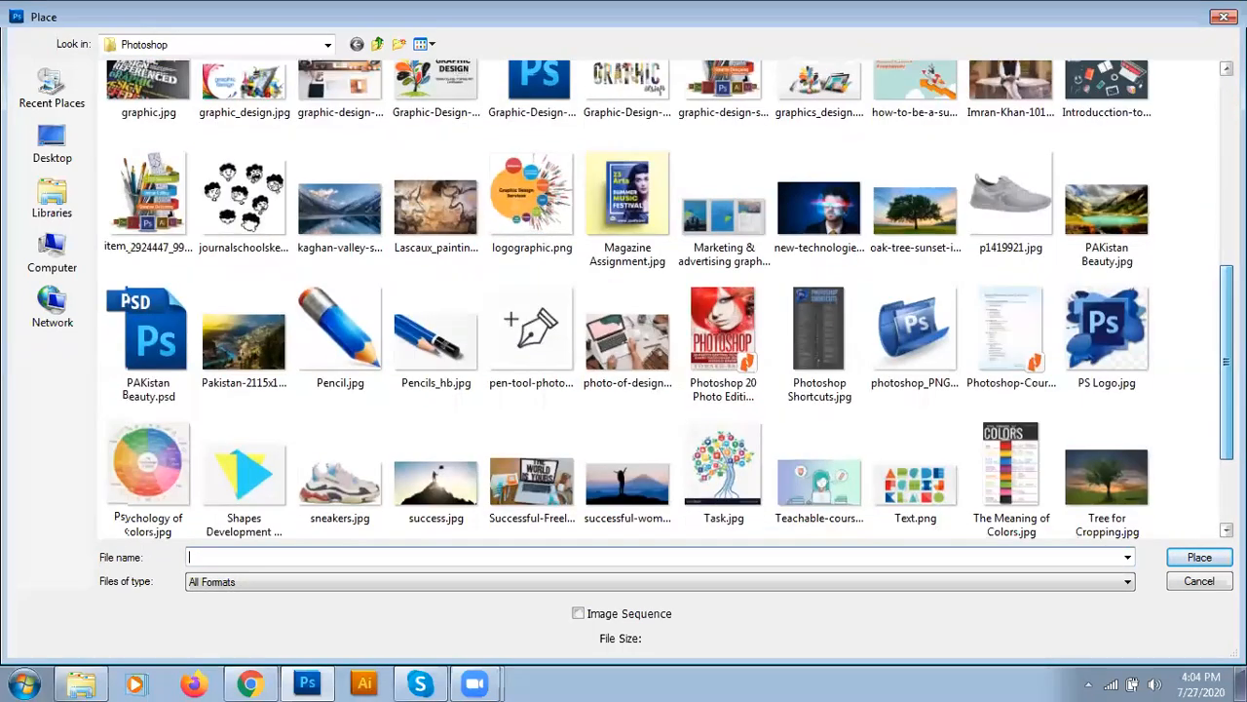
scroll(339, 205, "down", 1)
double_click(339, 195)
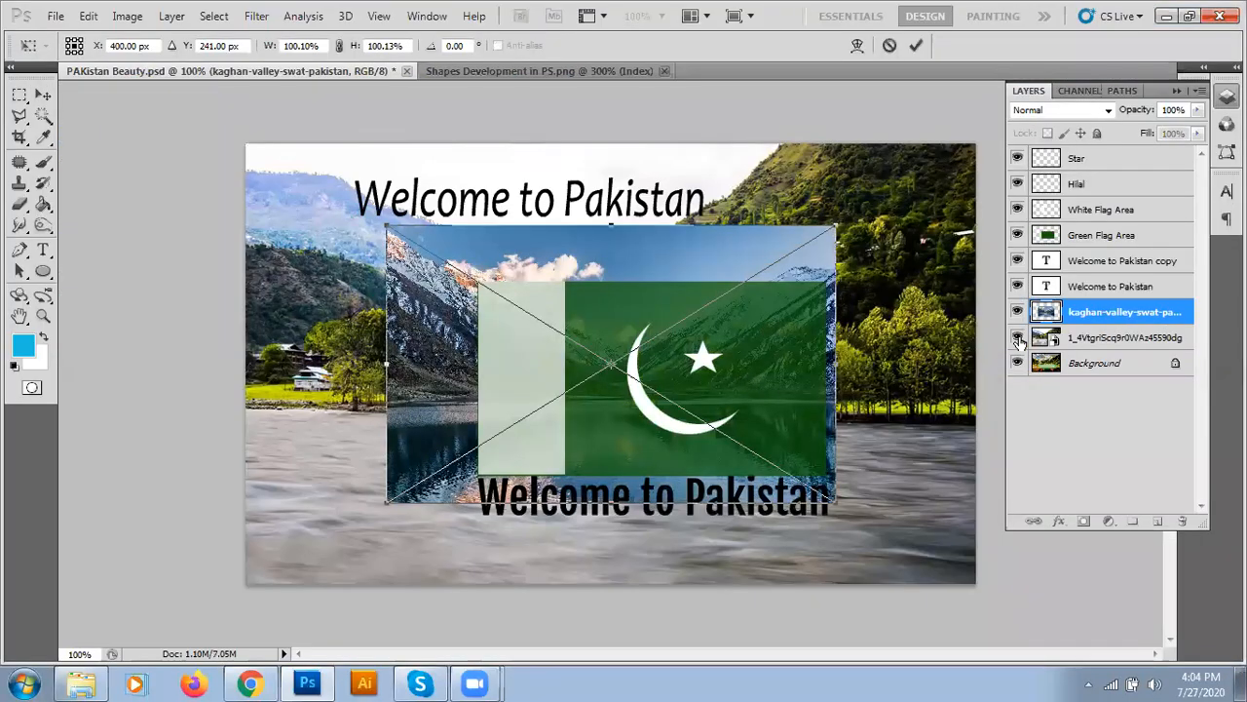
key("Return")
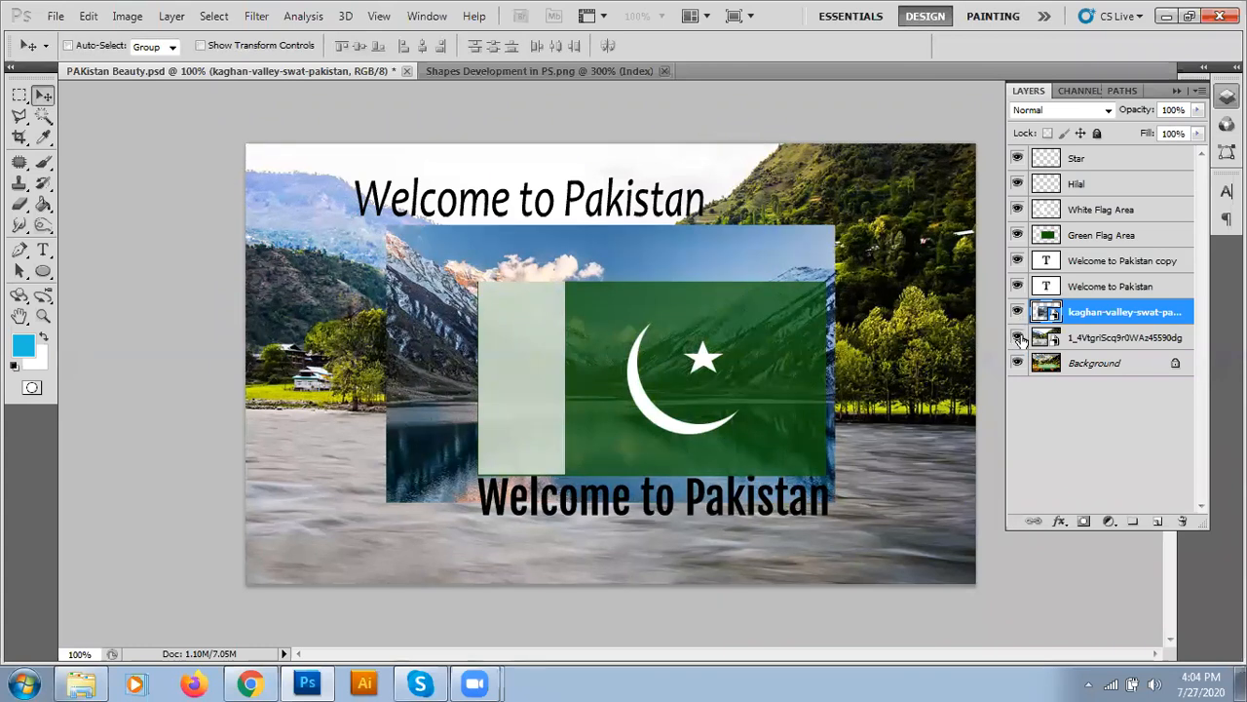
left_click(1017, 337)
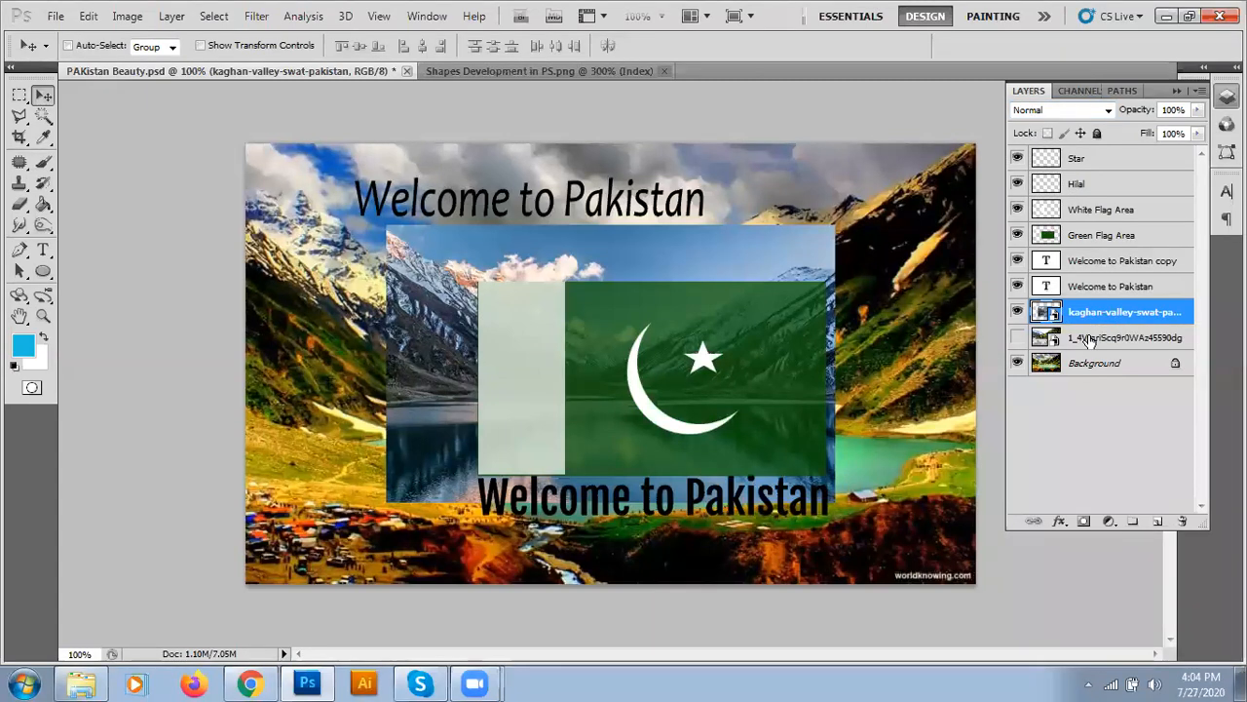
- Move the kaghan-valley photo from the centre up to the canvas's top-left corner
left_click_drag(413, 259, 268, 176)
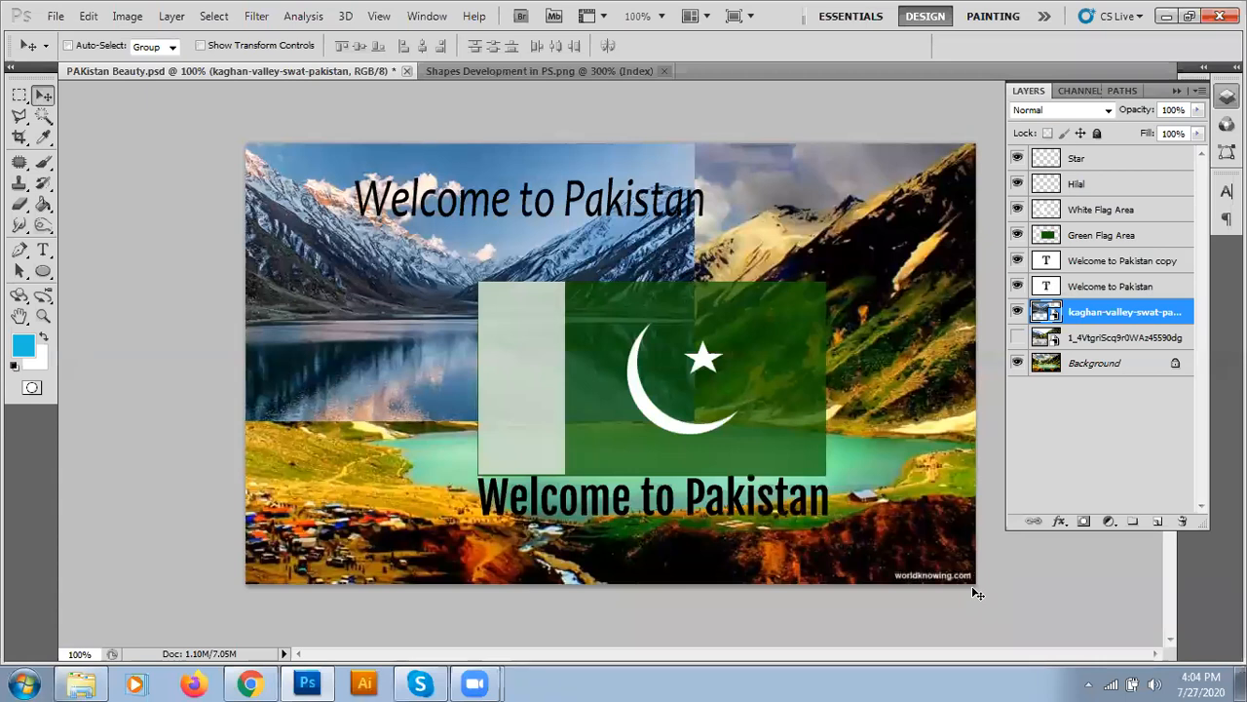
key("ctrl+z")
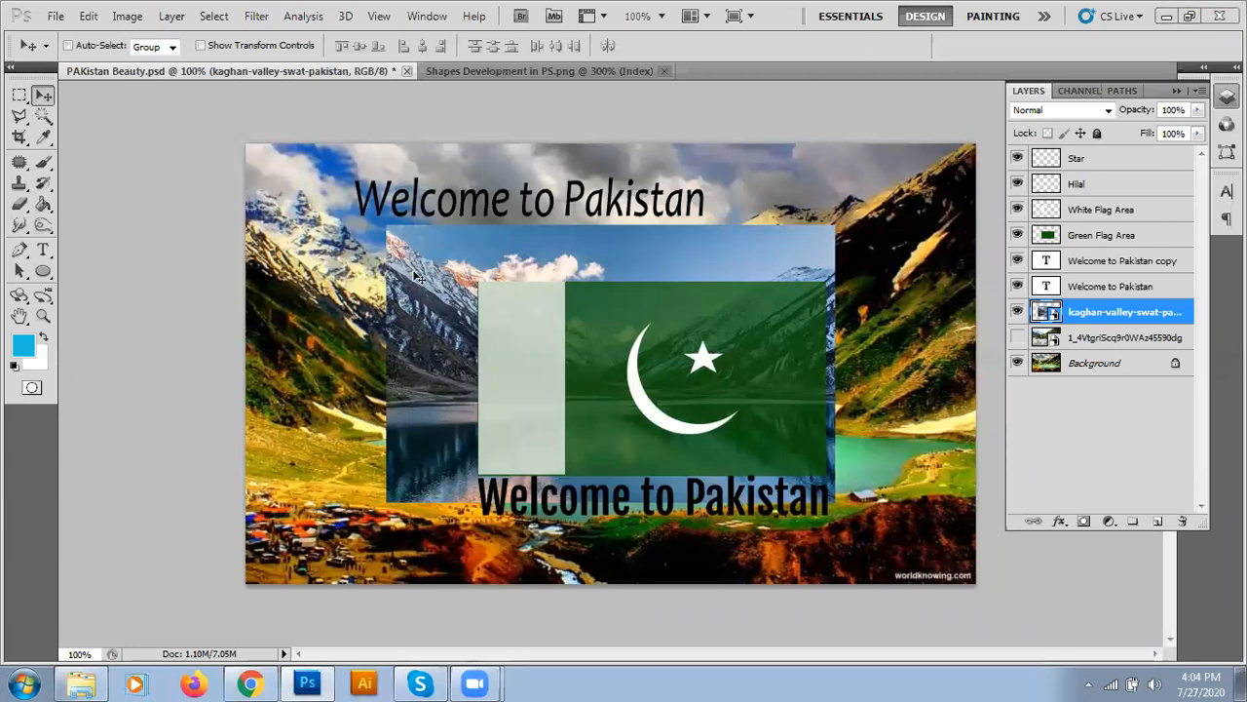
left_click_drag(417, 278, 248, 153)
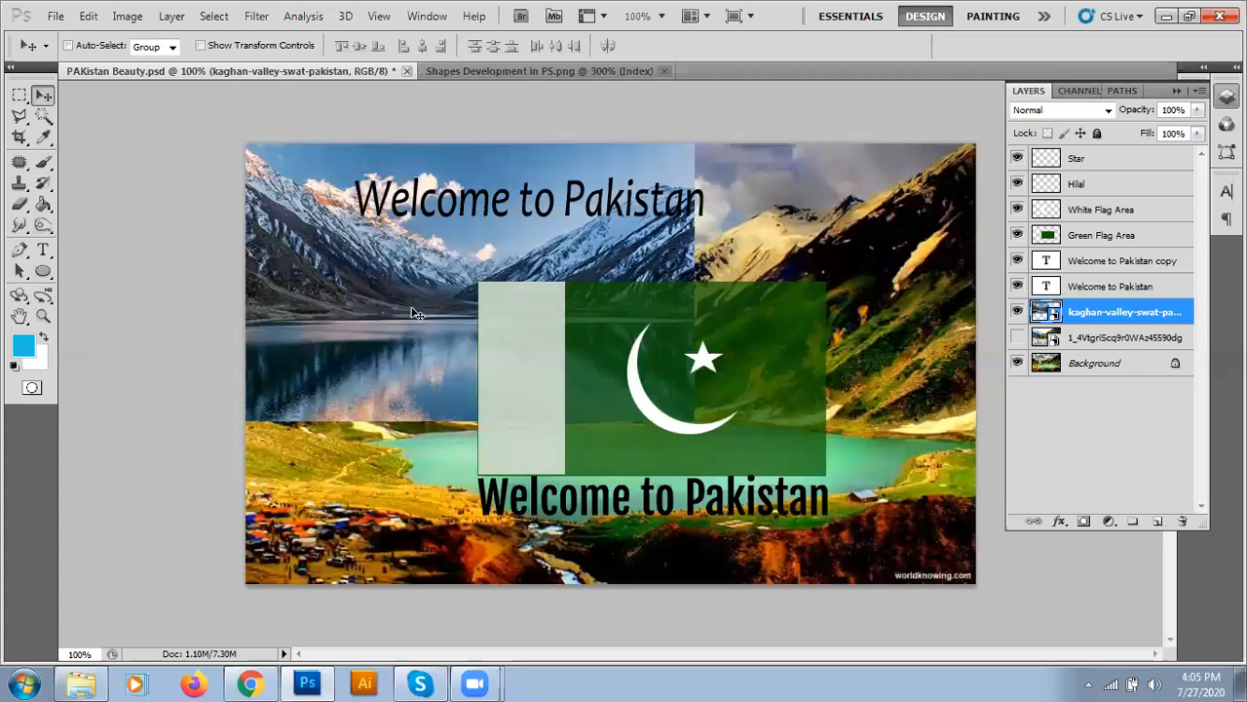
- Free-transform the kaghan-valley photo, stretching its bottom-right corner to the canvas corner
key("ctrl+t")
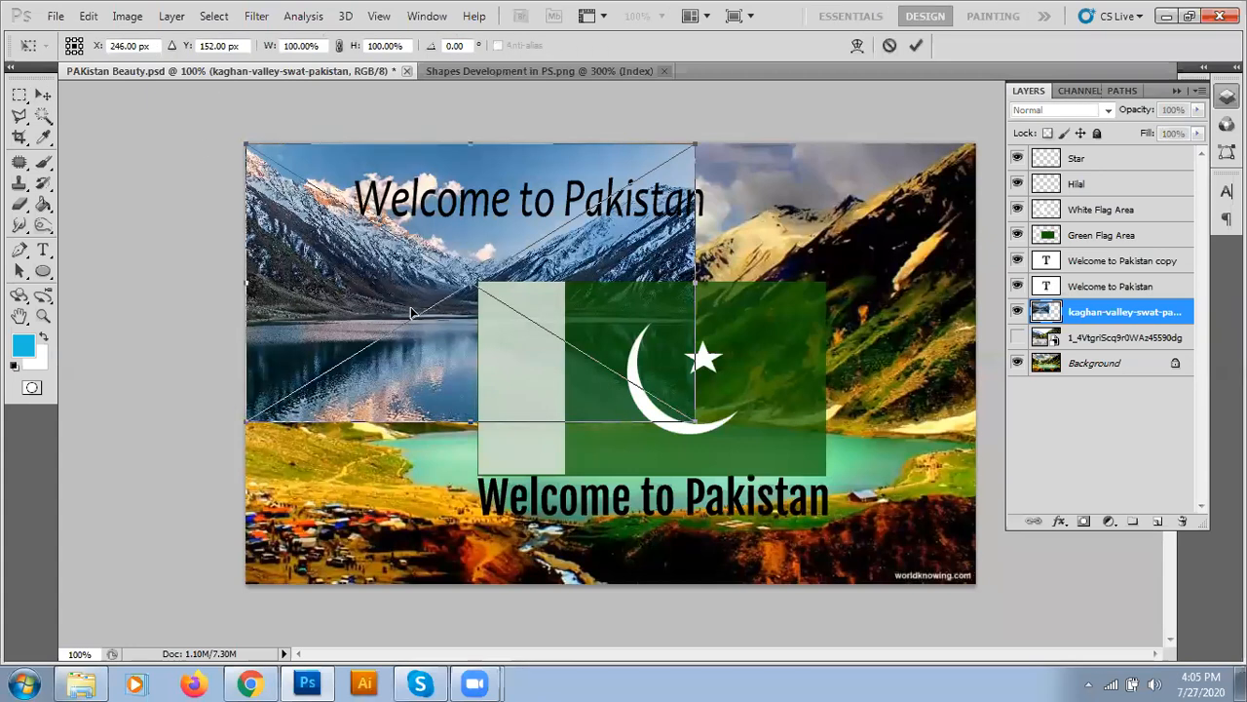
left_click_drag(695, 419, 977, 585)
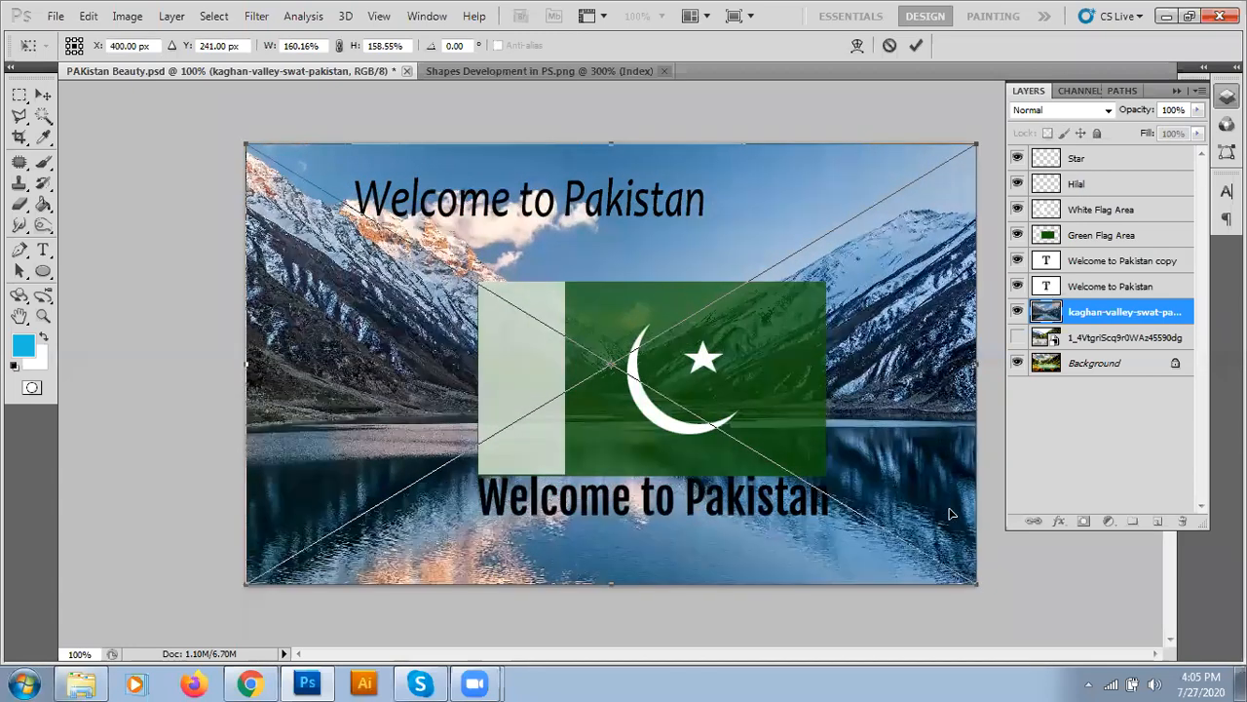
left_click(922, 47)
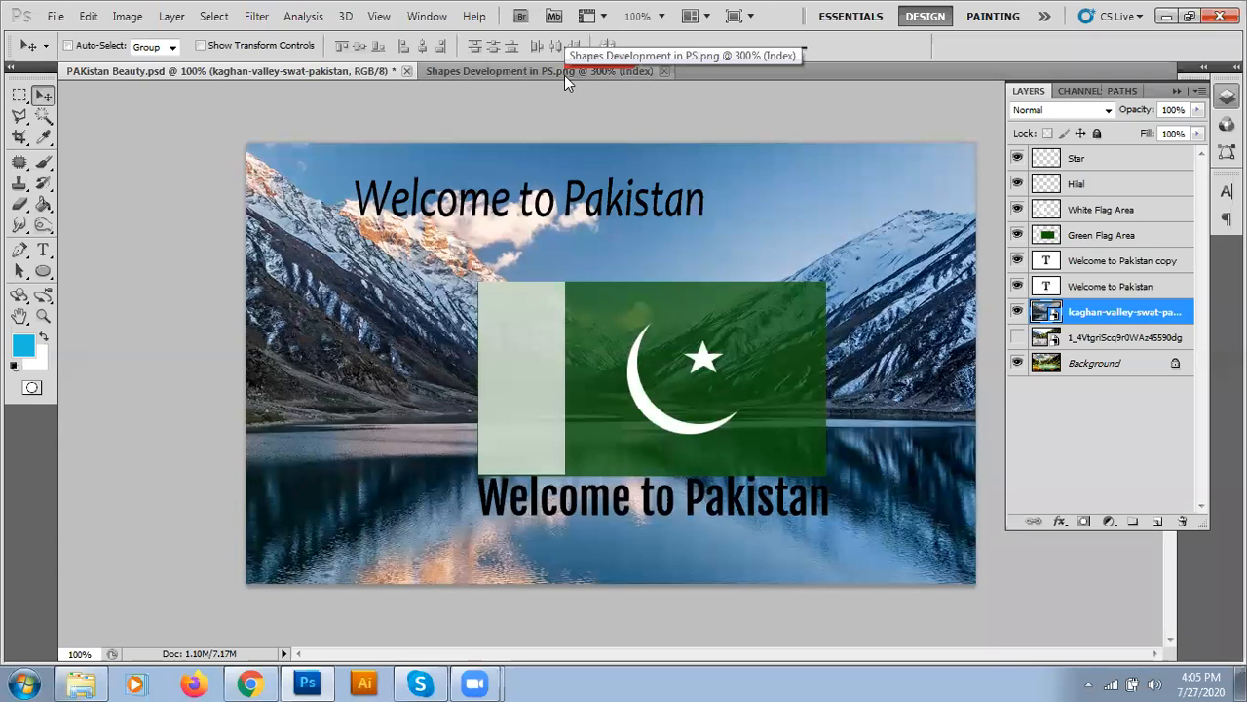
- Inspect the Shapes Development triangles' jagged edges at 400%, then return to PAKistan Beauty
left_click(629, 71)
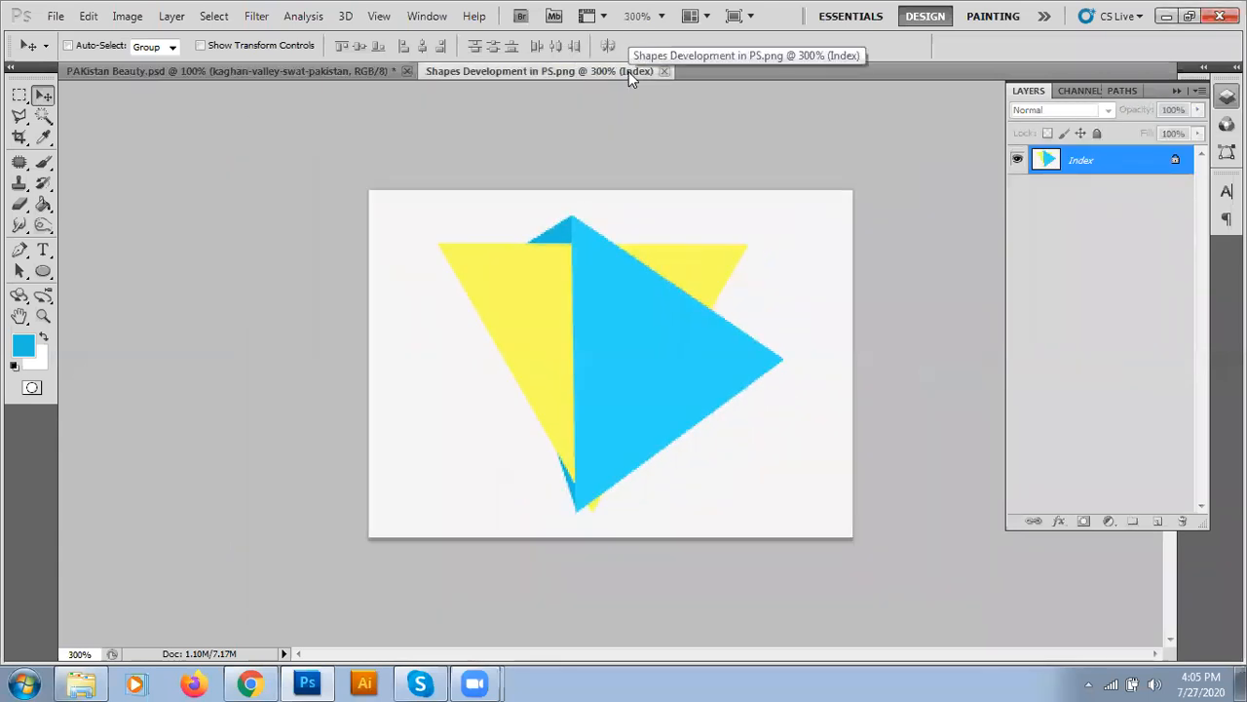
key("ctrl+minus")
key("ctrl+minus")
key("ctrl+minus")
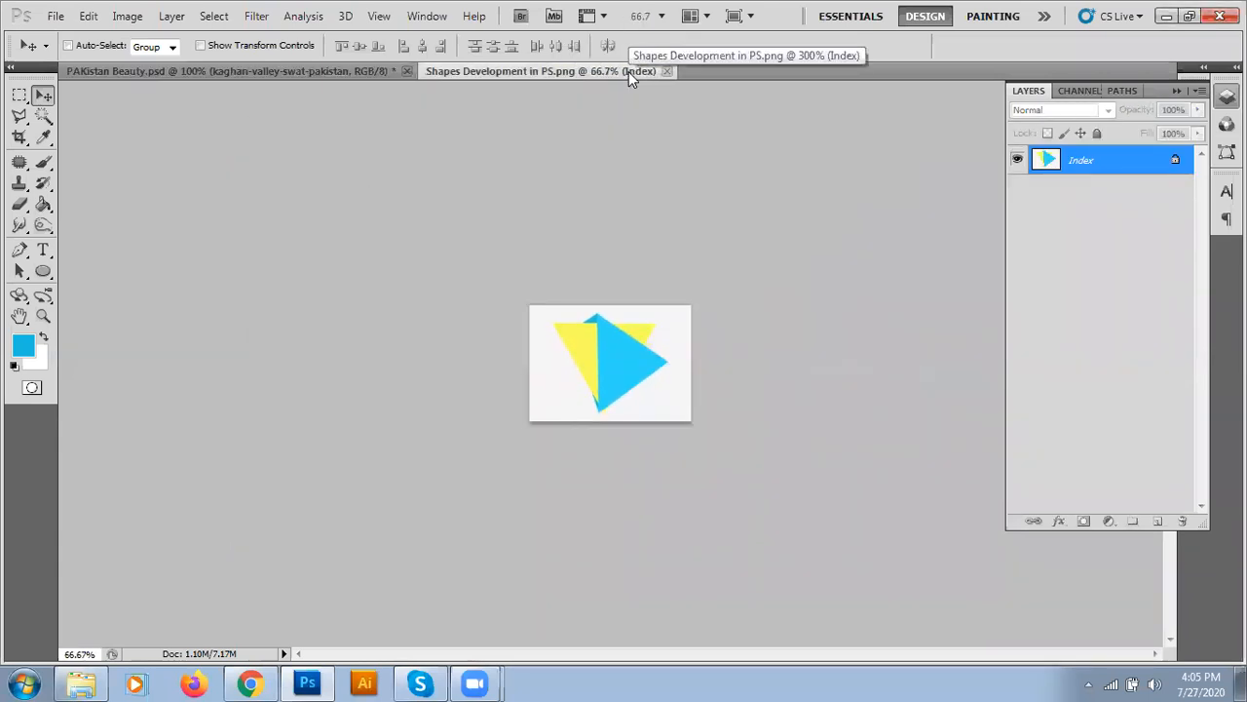
key("ctrl+plus")
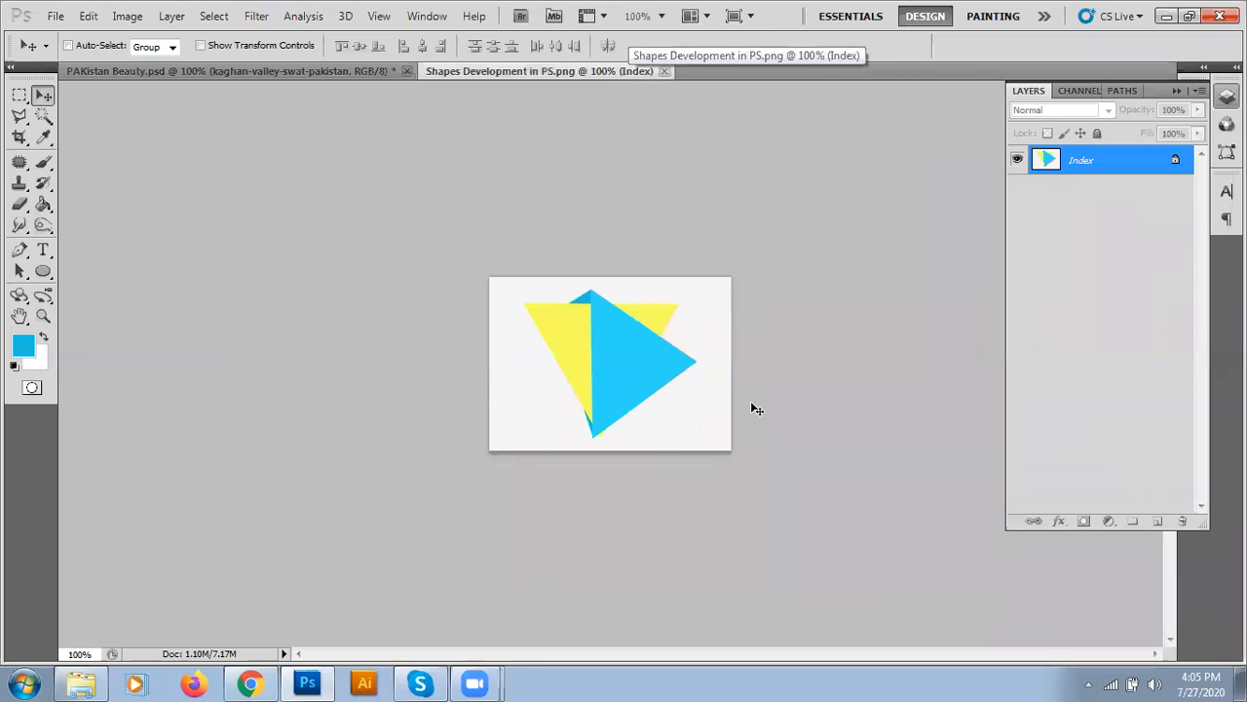
key("ctrl+plus")
key("ctrl+plus")
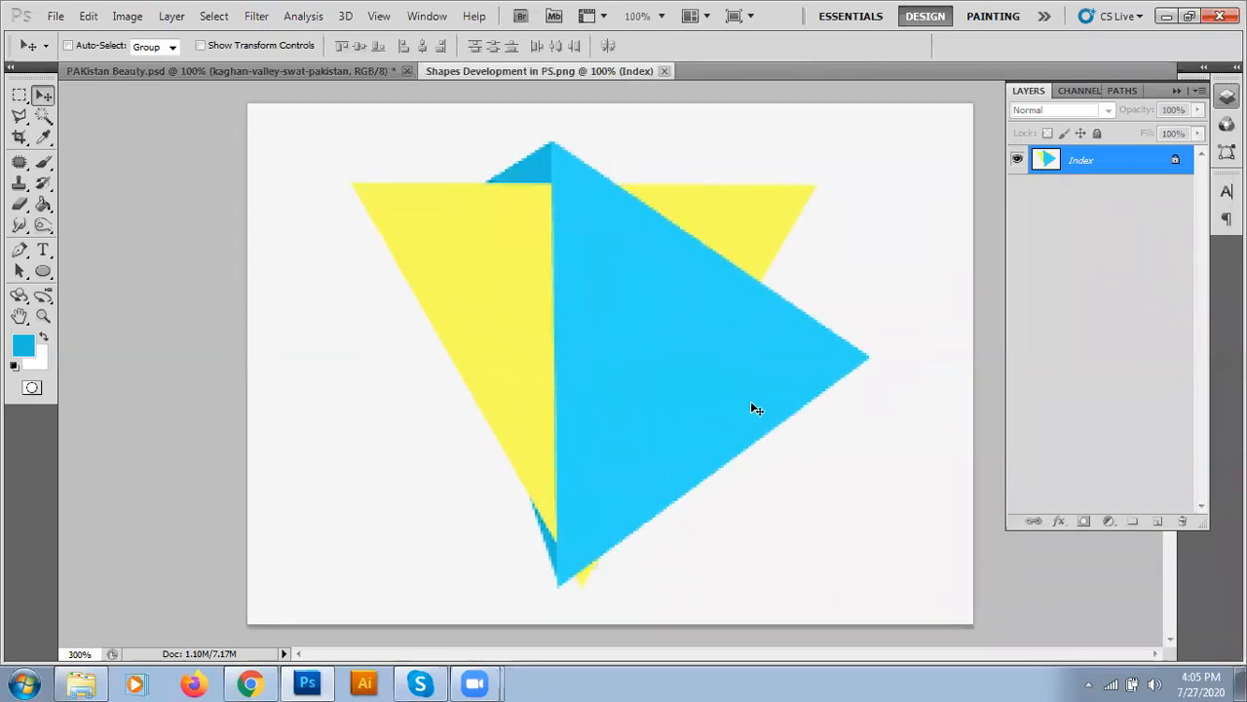
key("ctrl+plus")
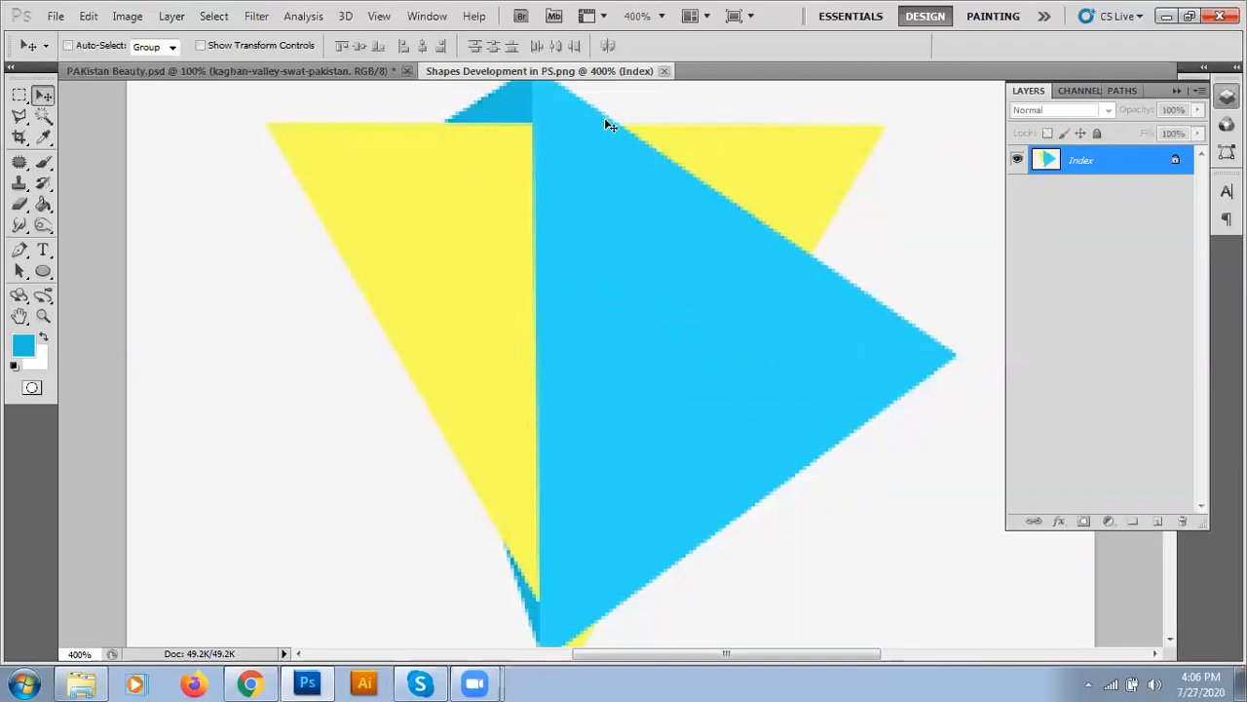
left_click_drag(568, 136, 571, 250)
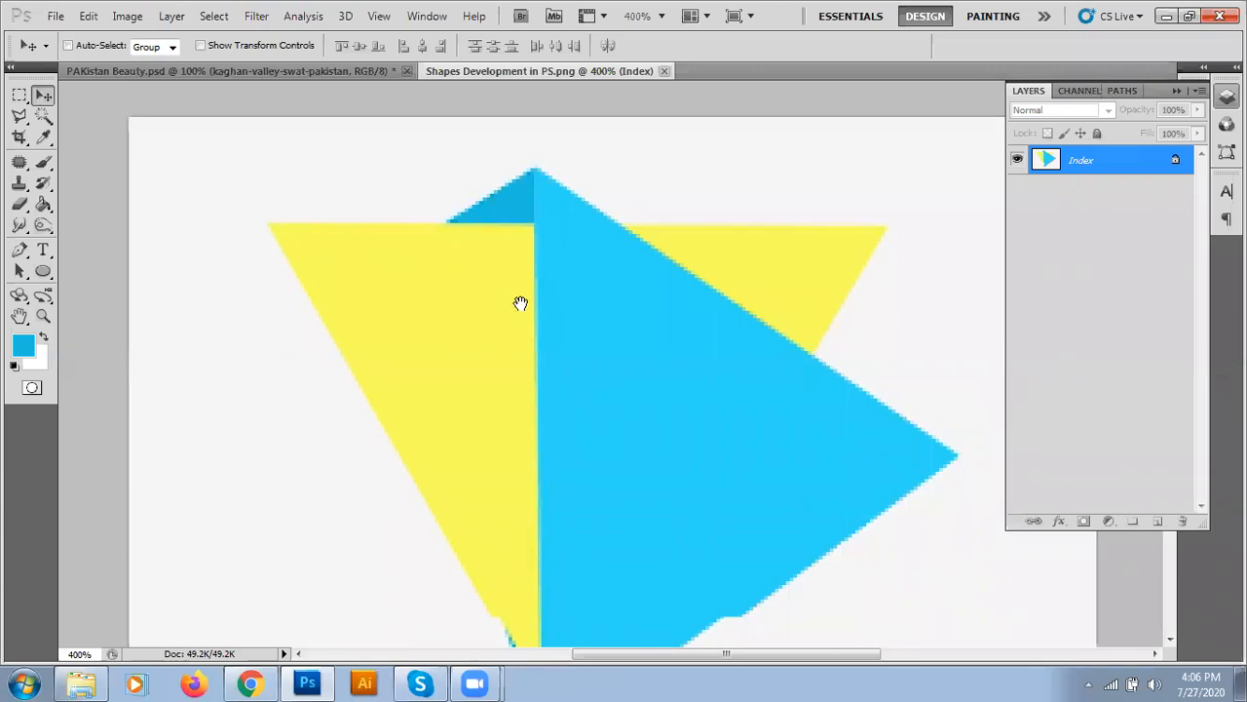
left_click_drag(521, 301, 522, 129)
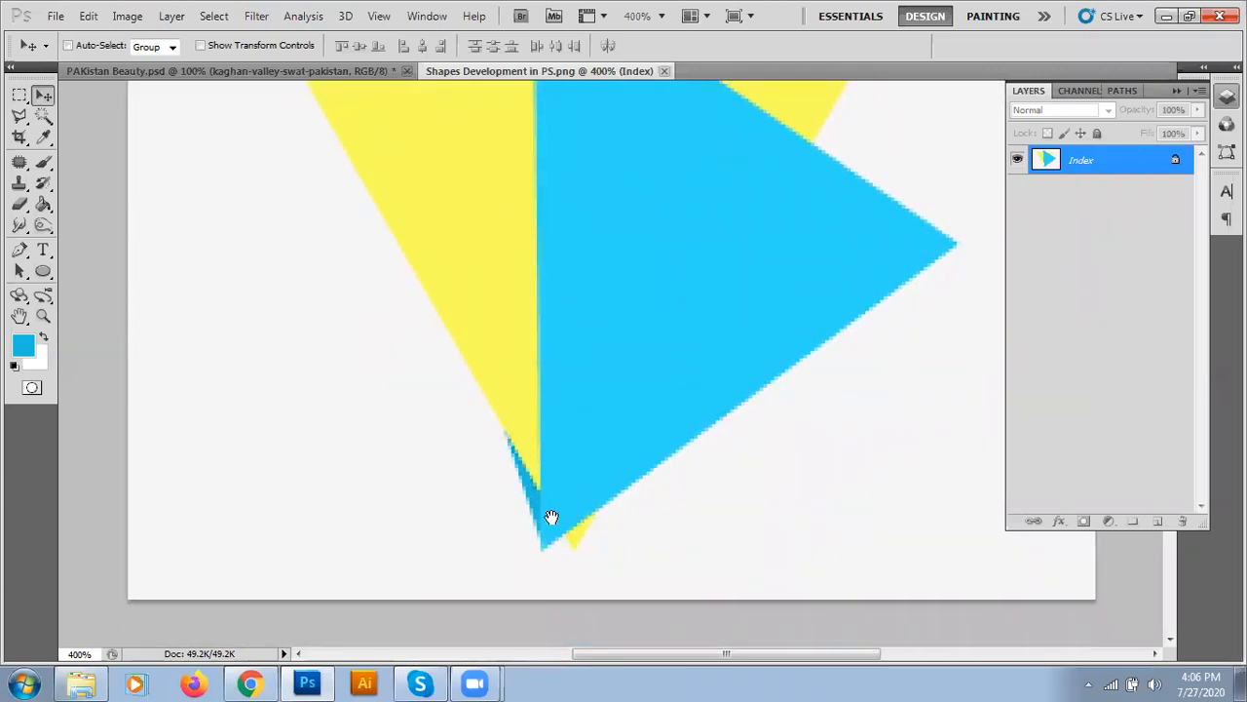
left_click_drag(543, 257, 501, 189)
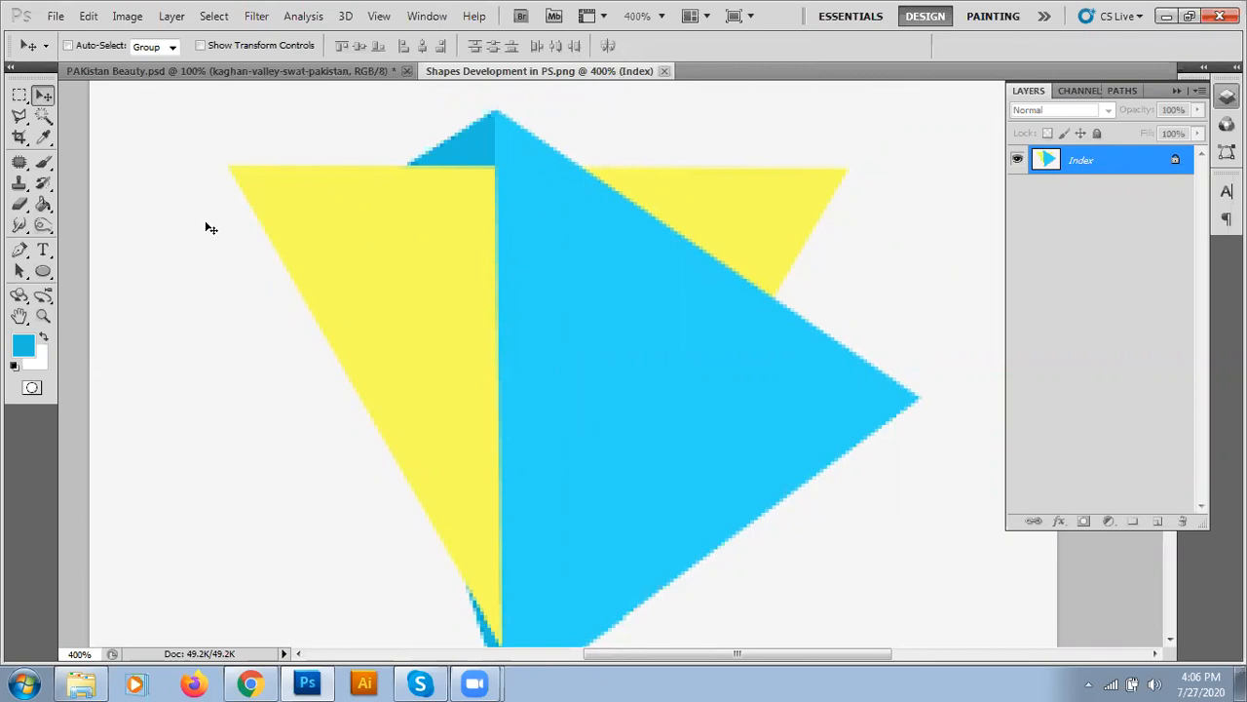
left_click(194, 73)
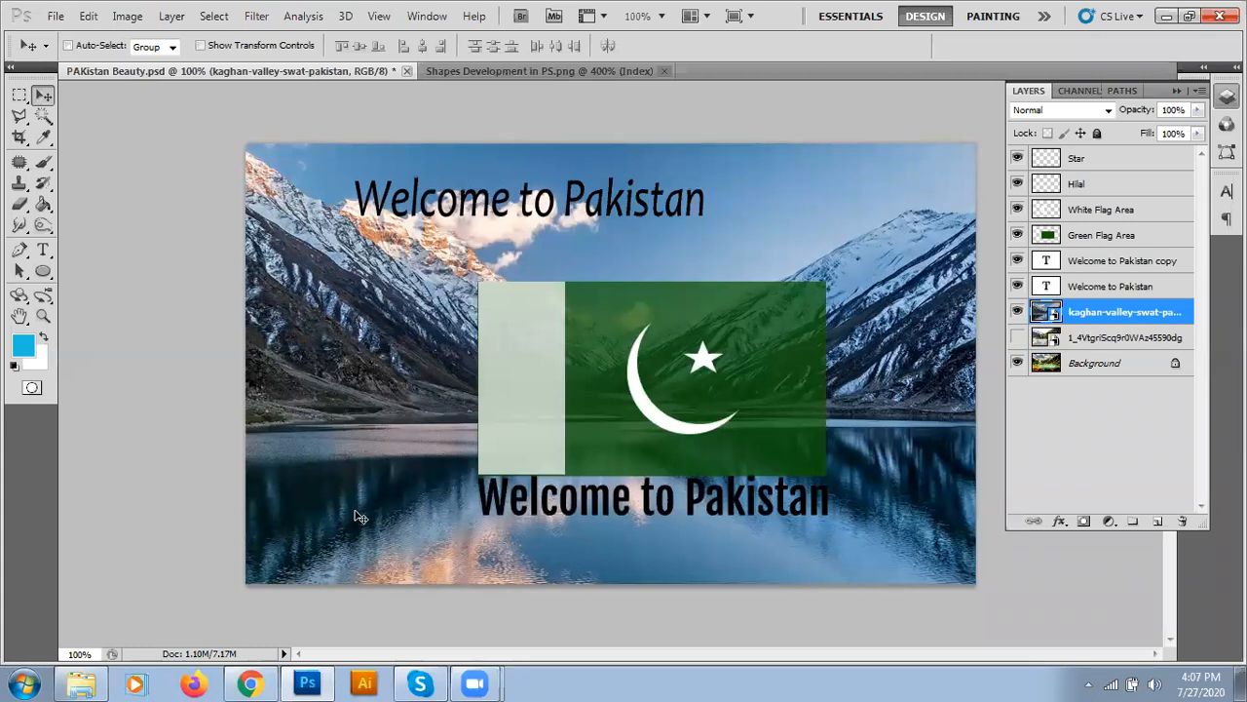
- Hide the kaghan-valley layer, show the 1_4Vtgr river photo, and float the document window
left_click(1013, 314)
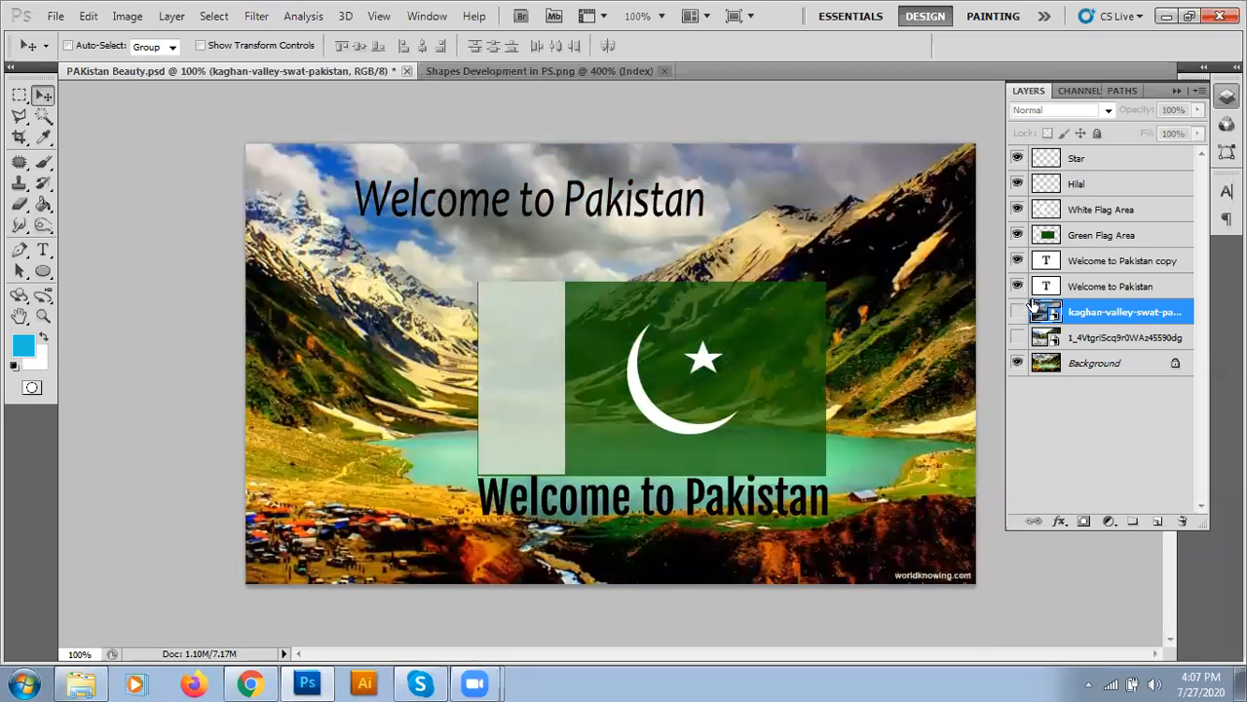
left_click(1018, 337)
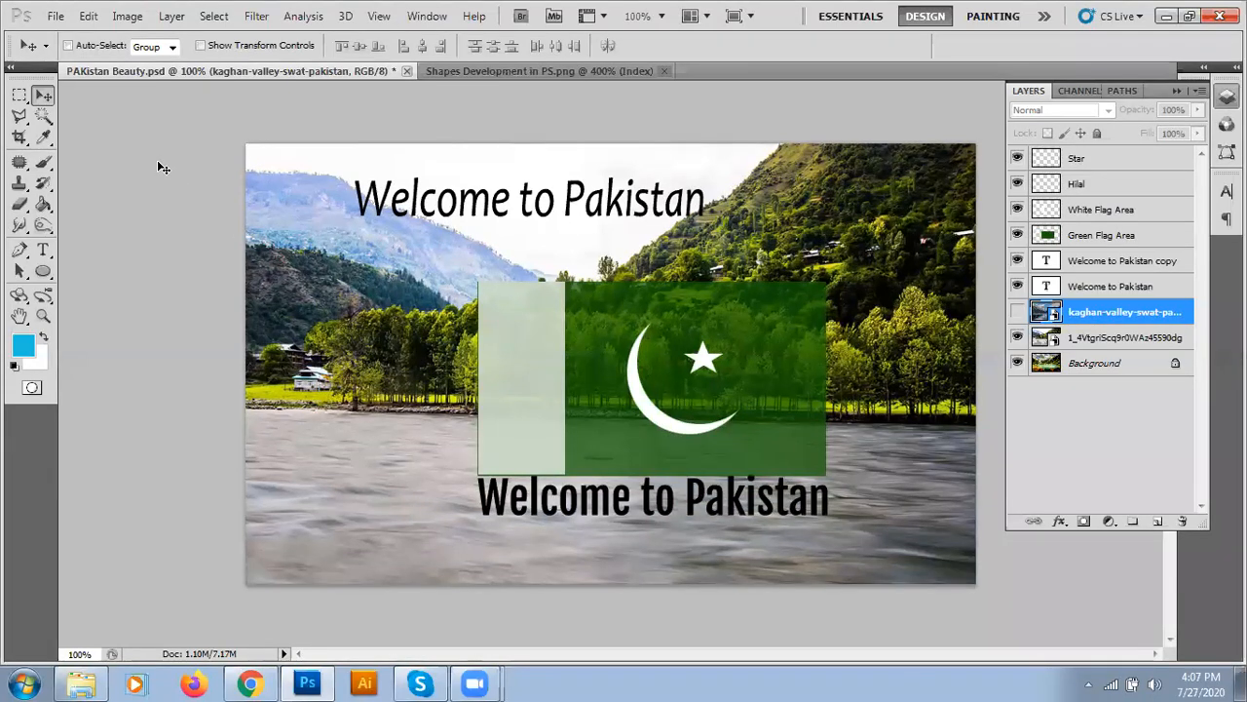
left_click_drag(329, 71, 434, 130)
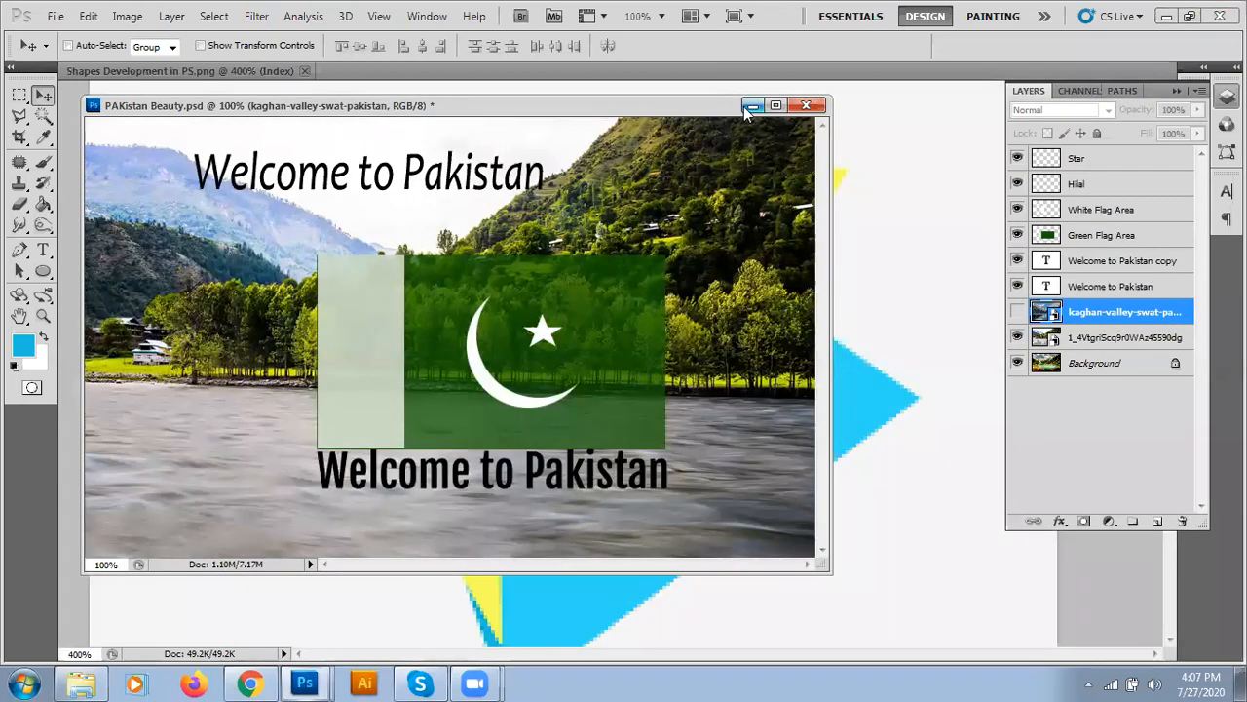
- Minimize the PAKistan Beauty window, then float and minimize the Shapes Development window
left_click(749, 107)
left_click_drag(200, 77, 631, 160)
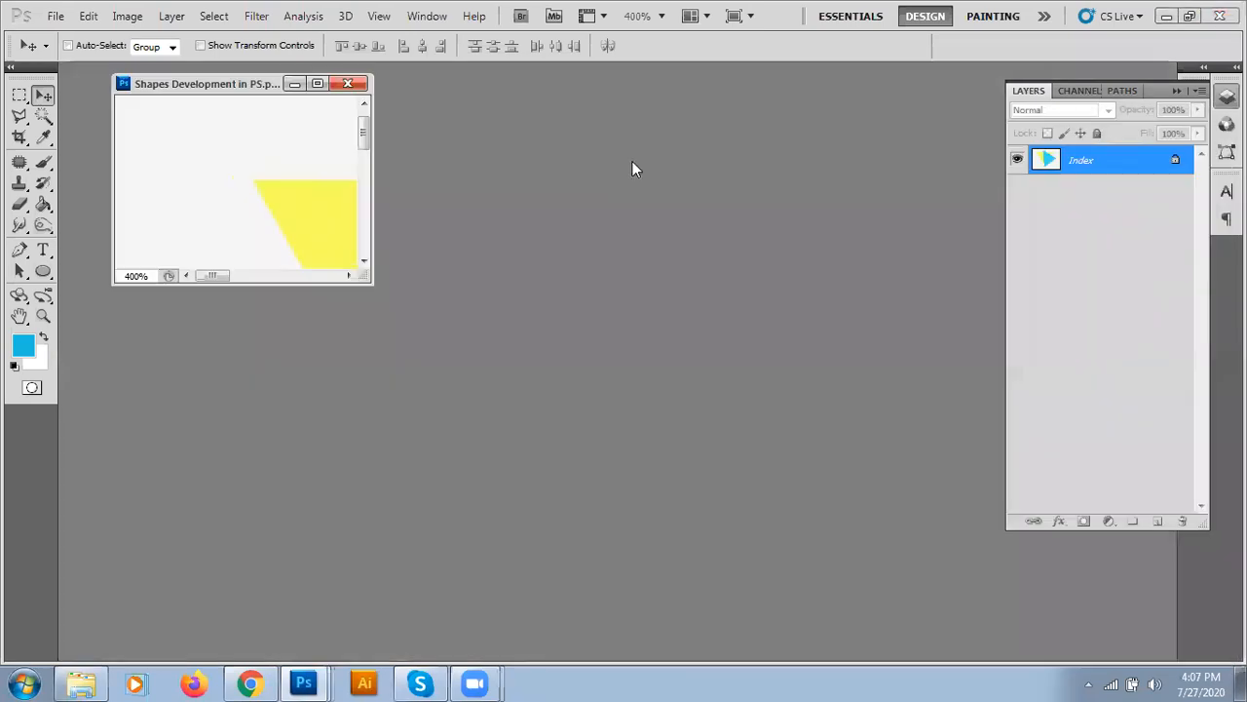
left_click(294, 84)
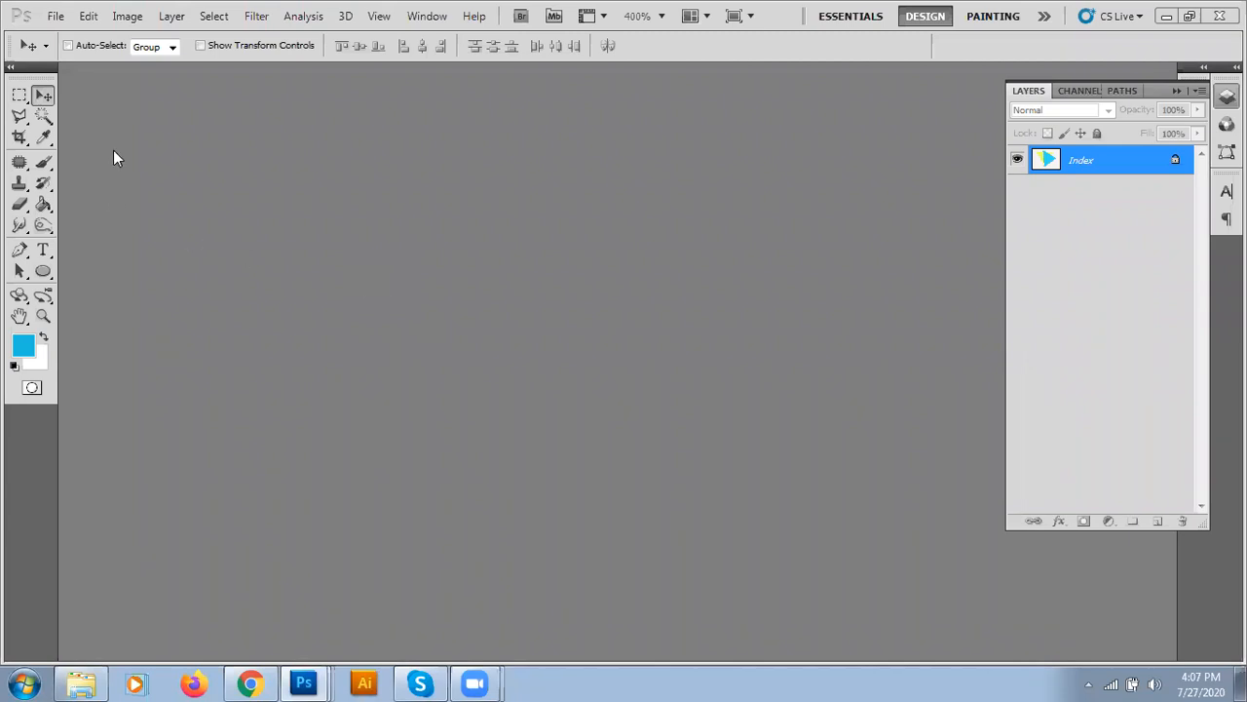
left_click(55, 17)
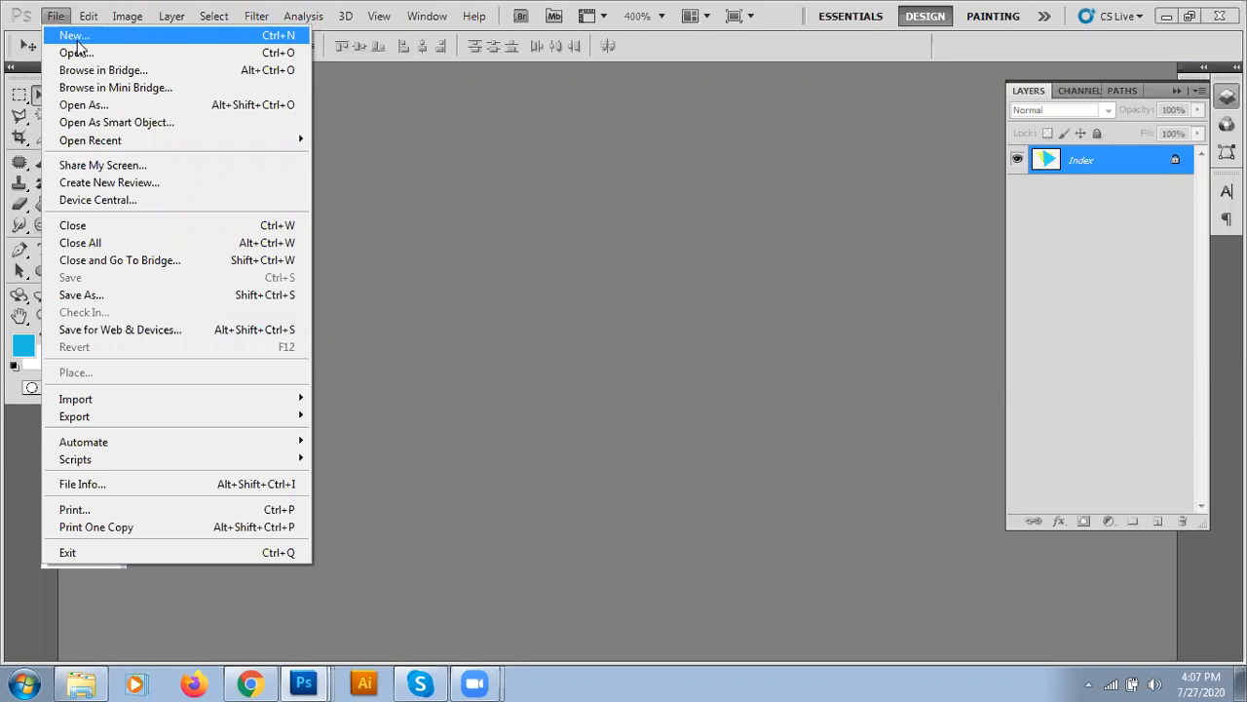
- Choose File > New to open the New document dialog
left_click(77, 41)
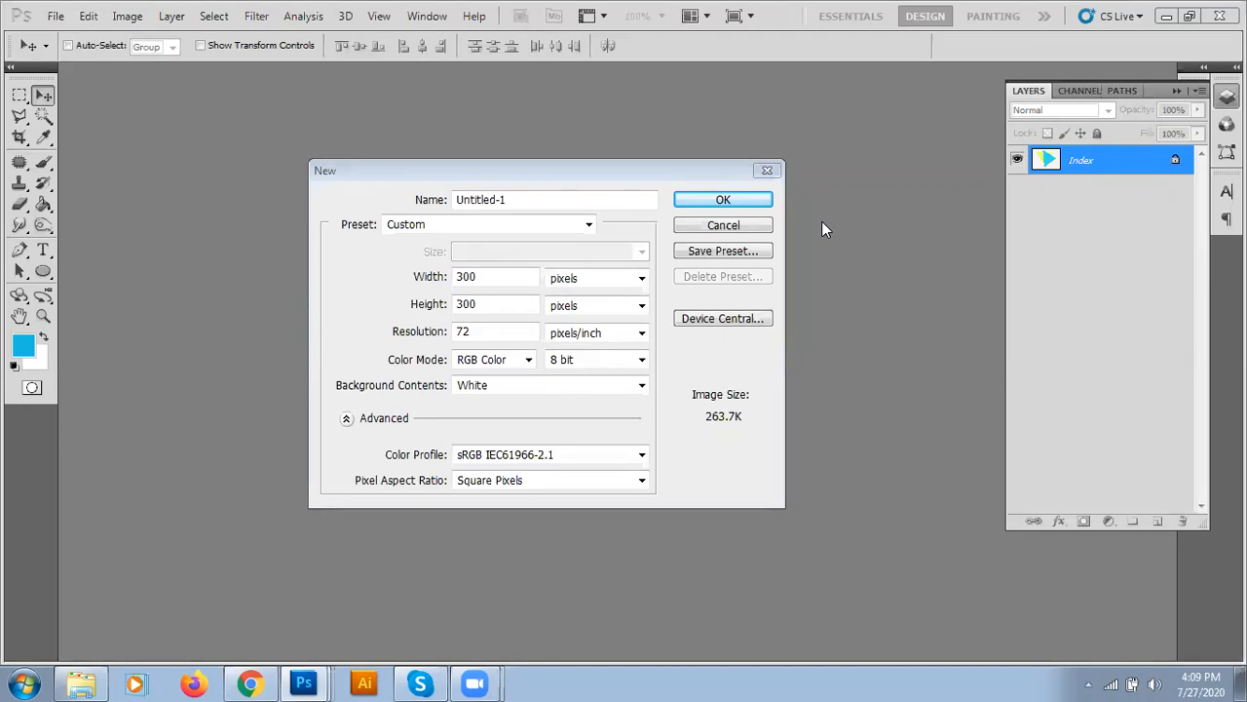
- Replace the default document name with 'Visitng Card Template' in the New dialog
left_click(498, 199)
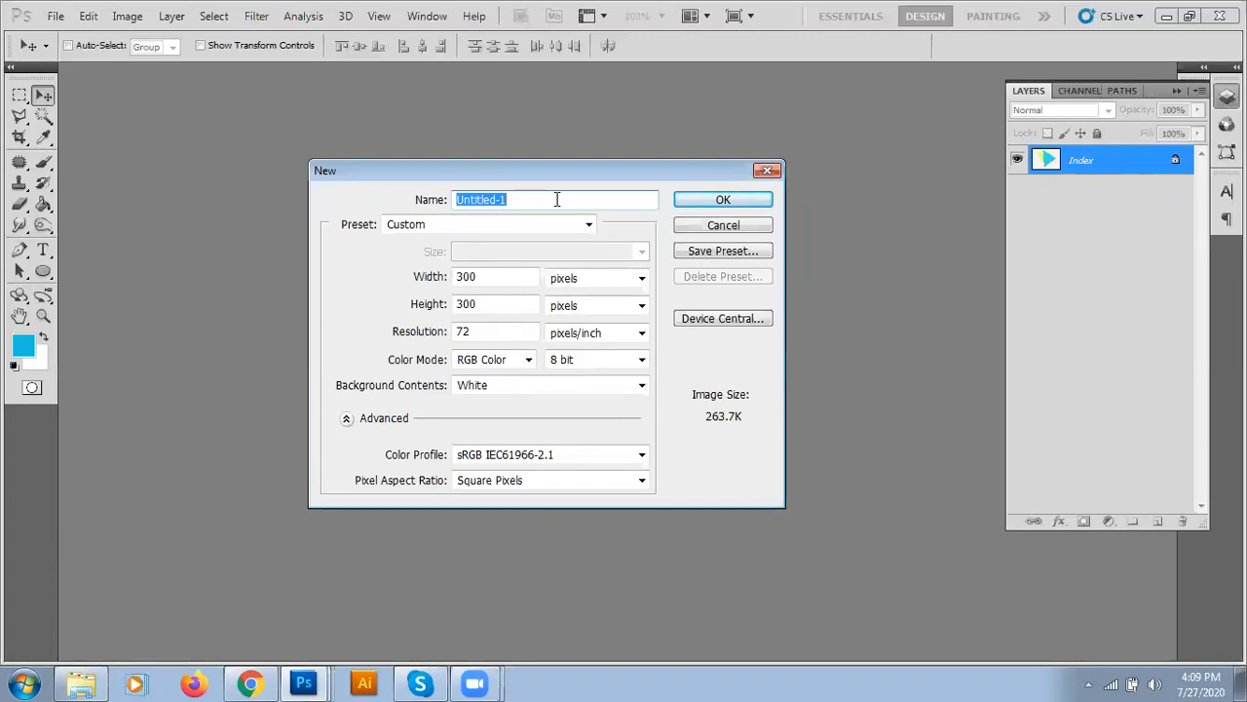
type("Visitng Card Template")
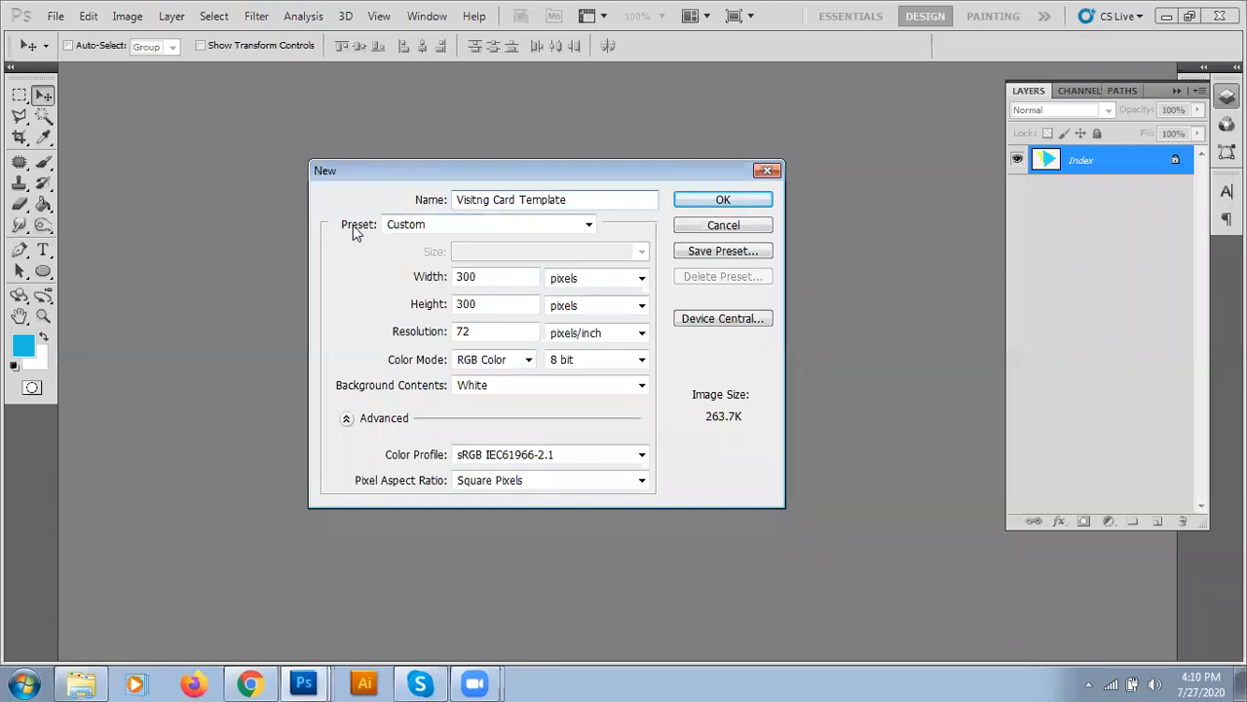
left_click(446, 227)
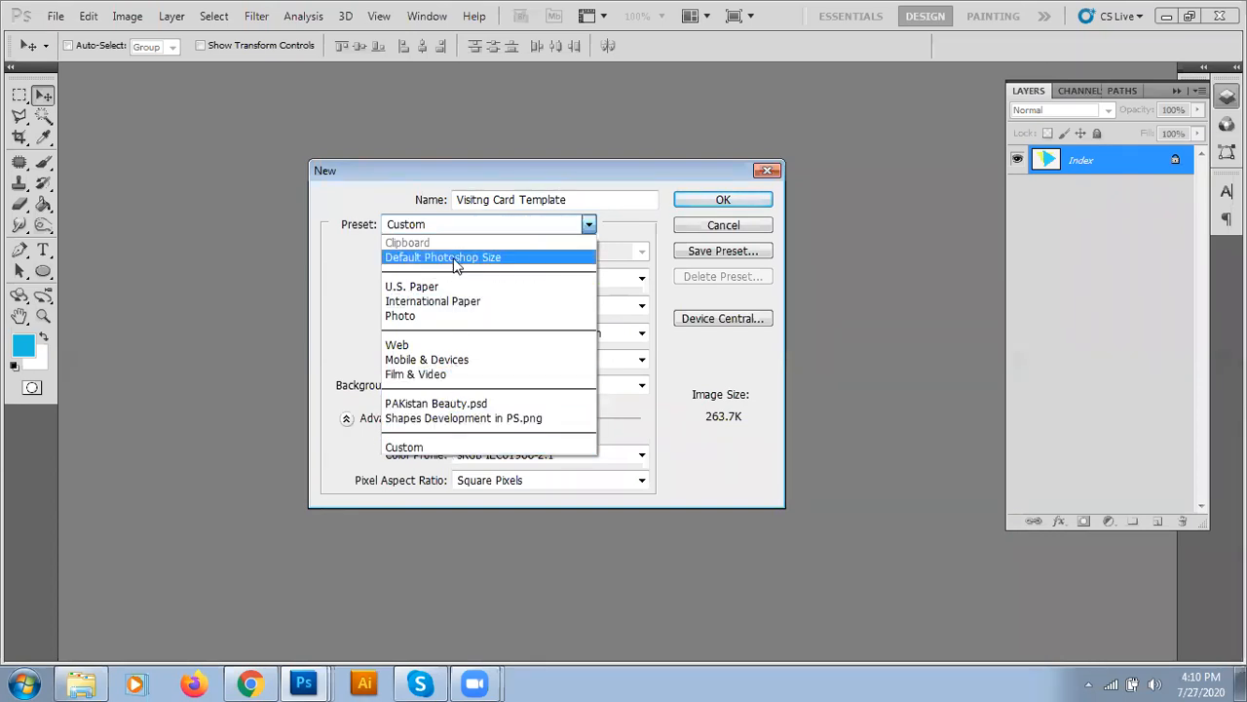
- Leave the preset at Custom and open the list of Width units
left_click(634, 230)
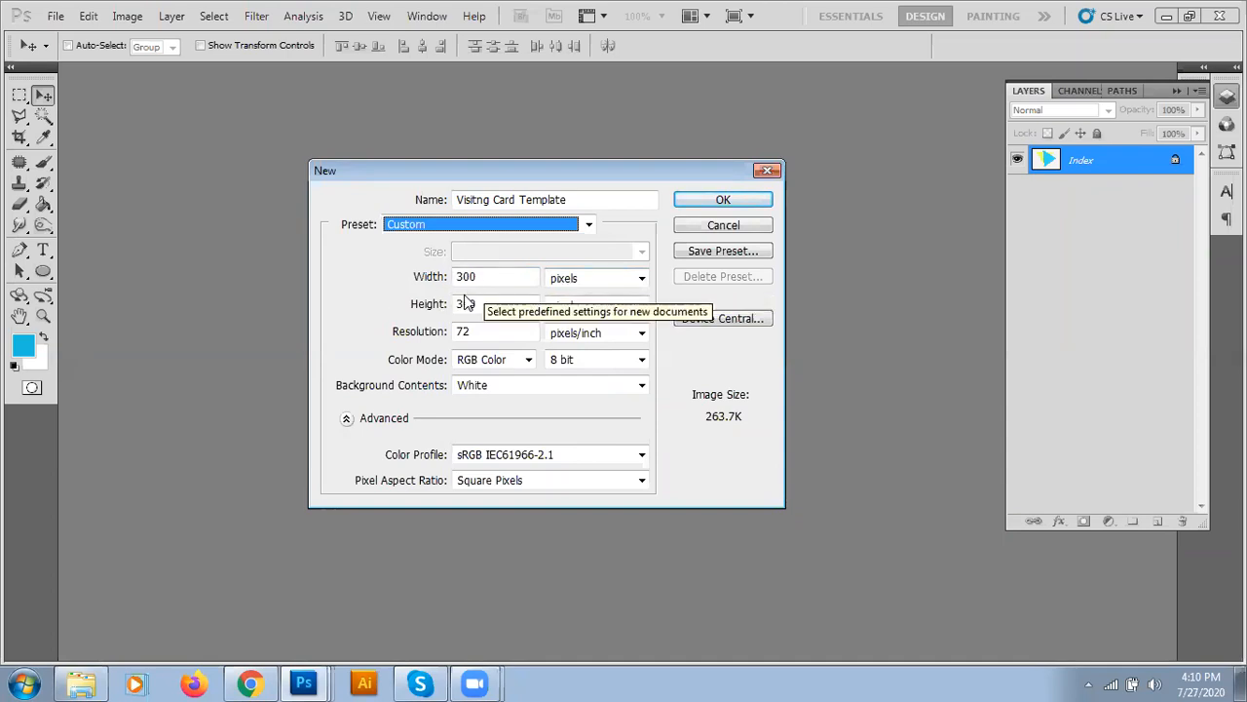
left_click(581, 280)
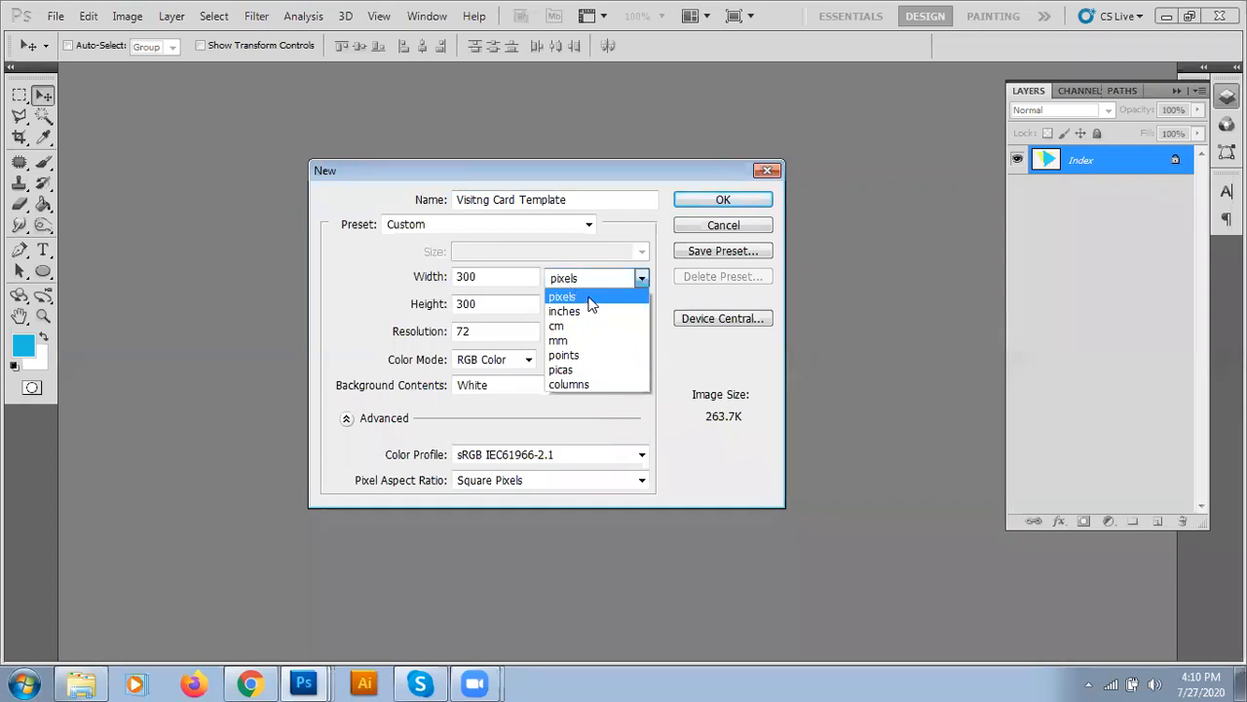
left_click(590, 301)
left_click(583, 278)
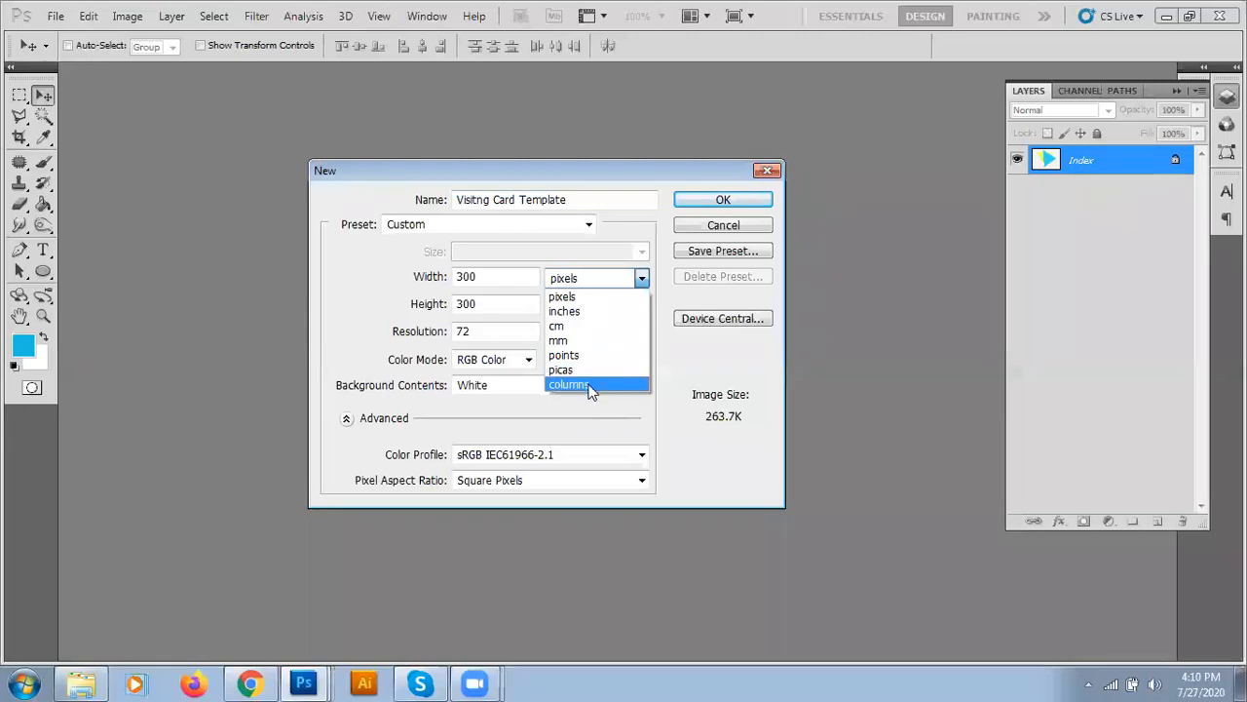
- Switch to inches and set the width to 3.5 and the height to 1.5
left_click(572, 316)
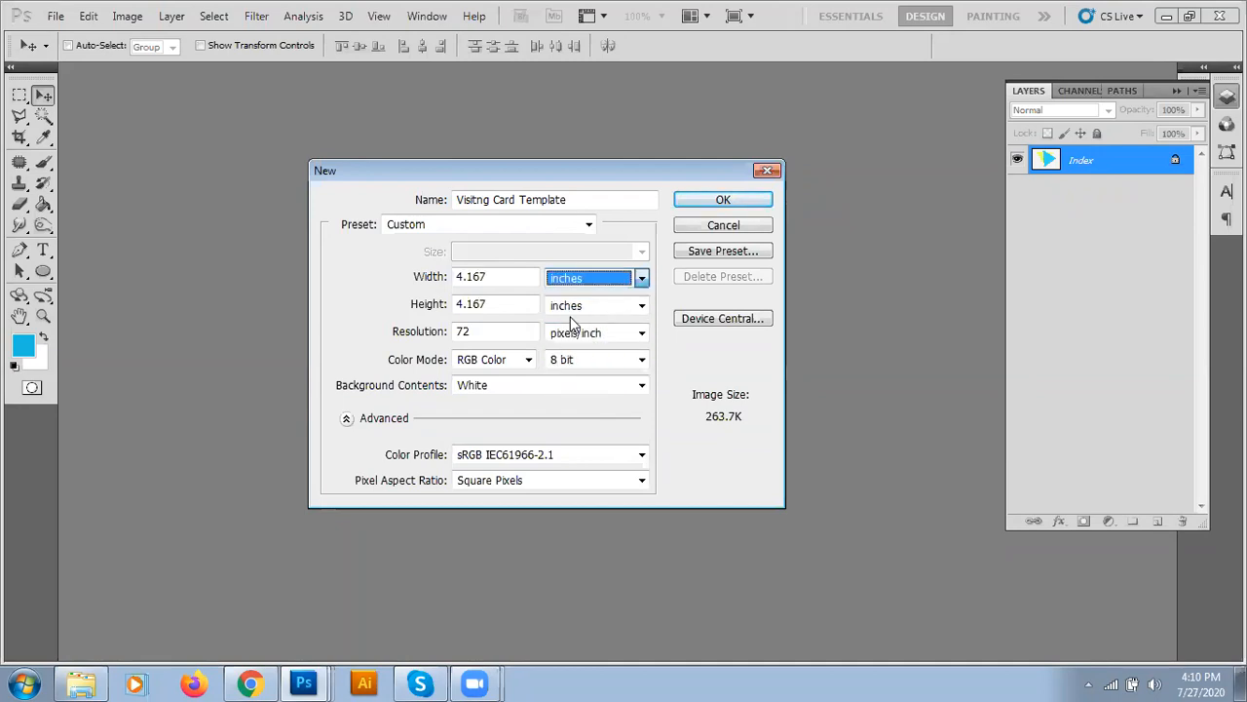
double_click(518, 281)
type("3.5")
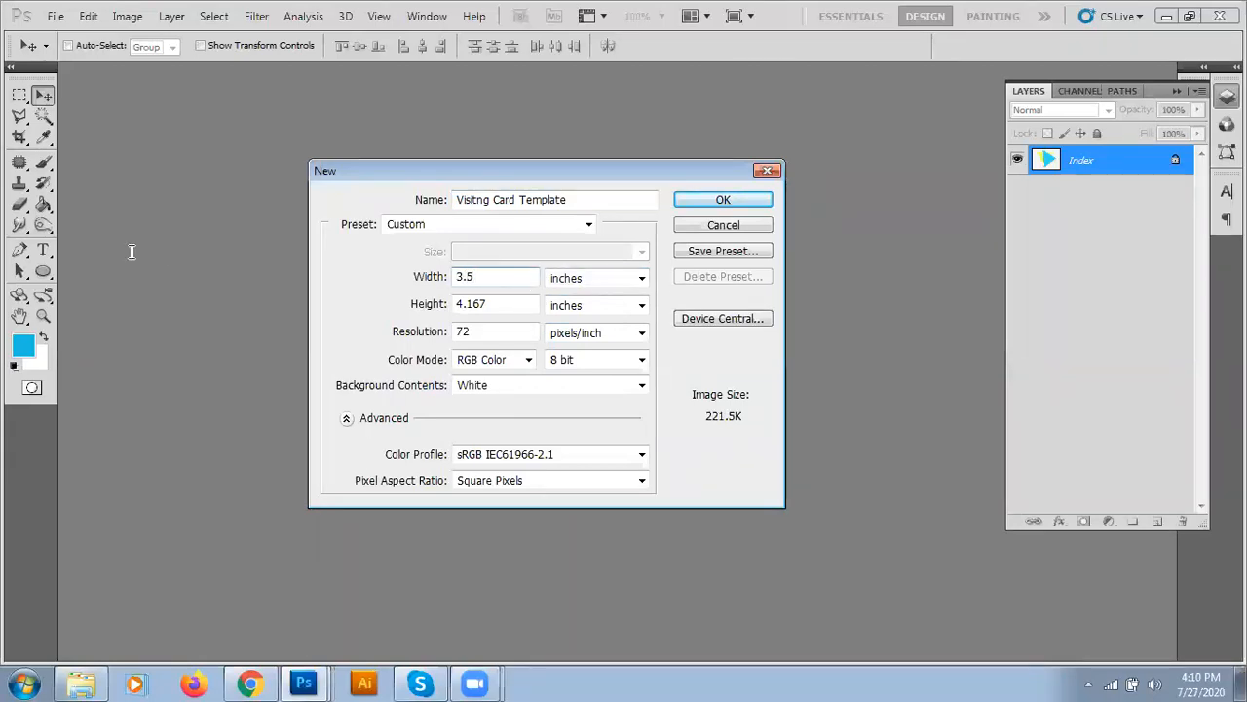
key("Tab")
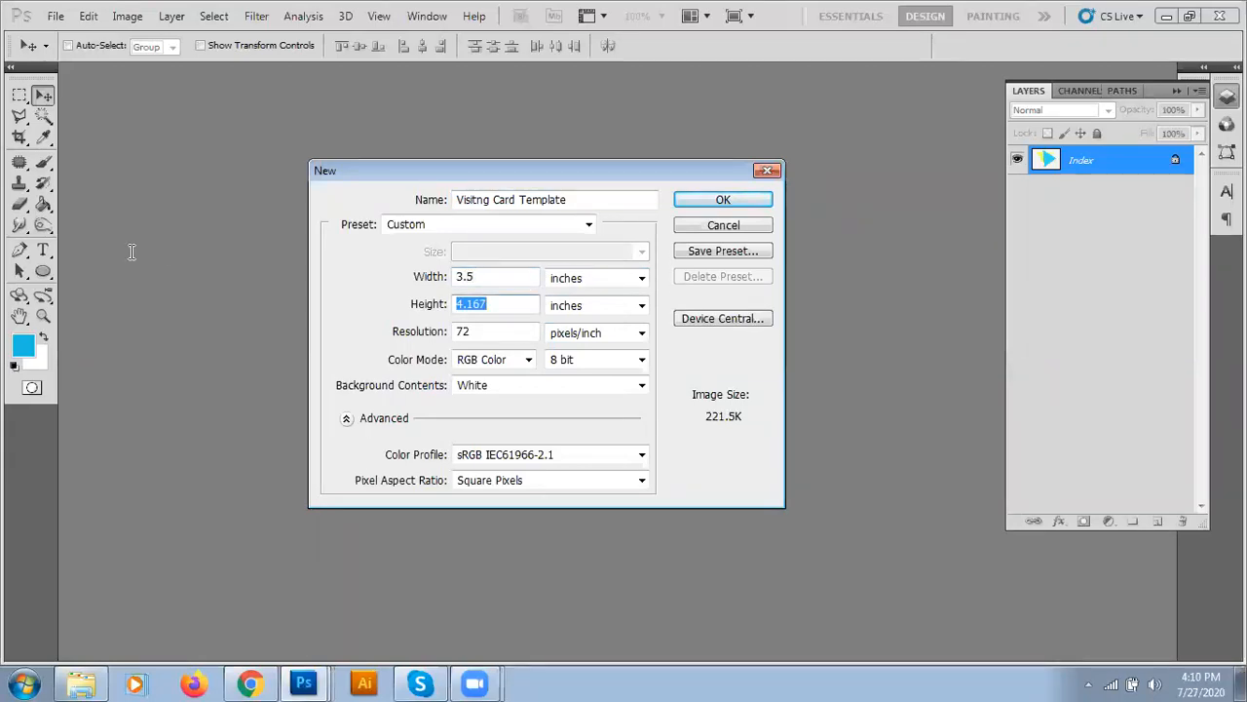
type("1.5")
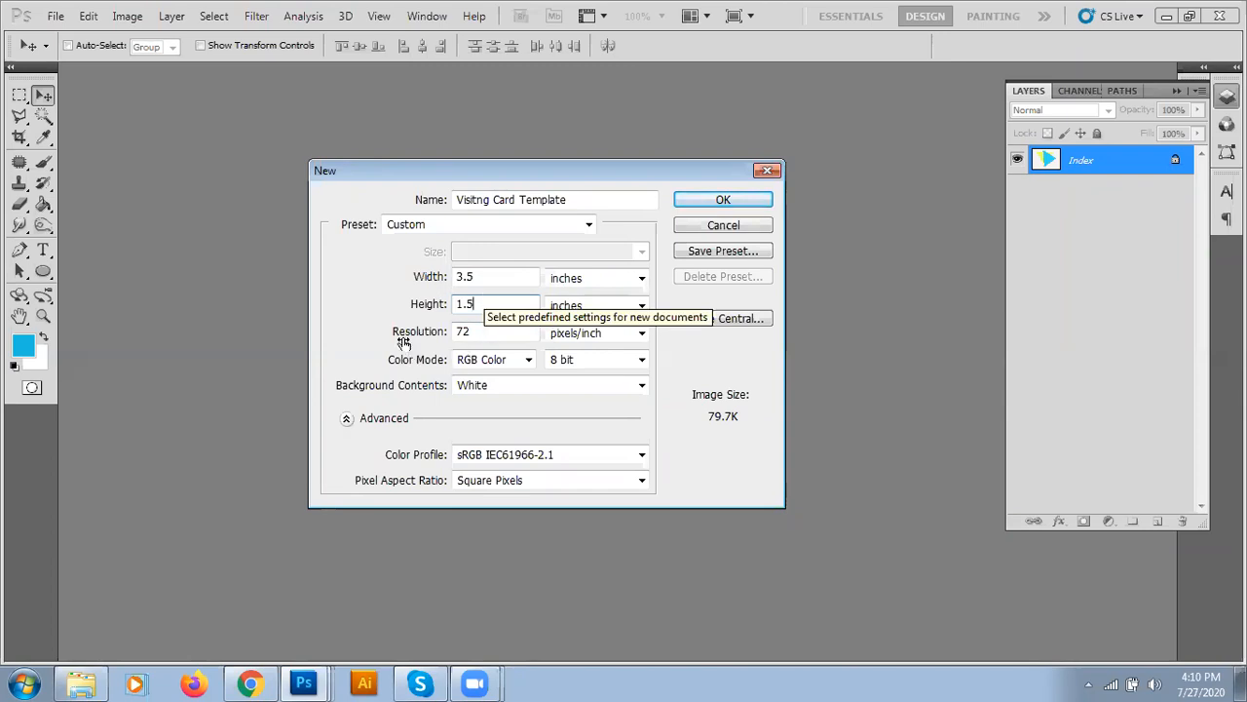
- Move to the Resolution field, leaving it at 72 pixels/inch
left_click(502, 331)
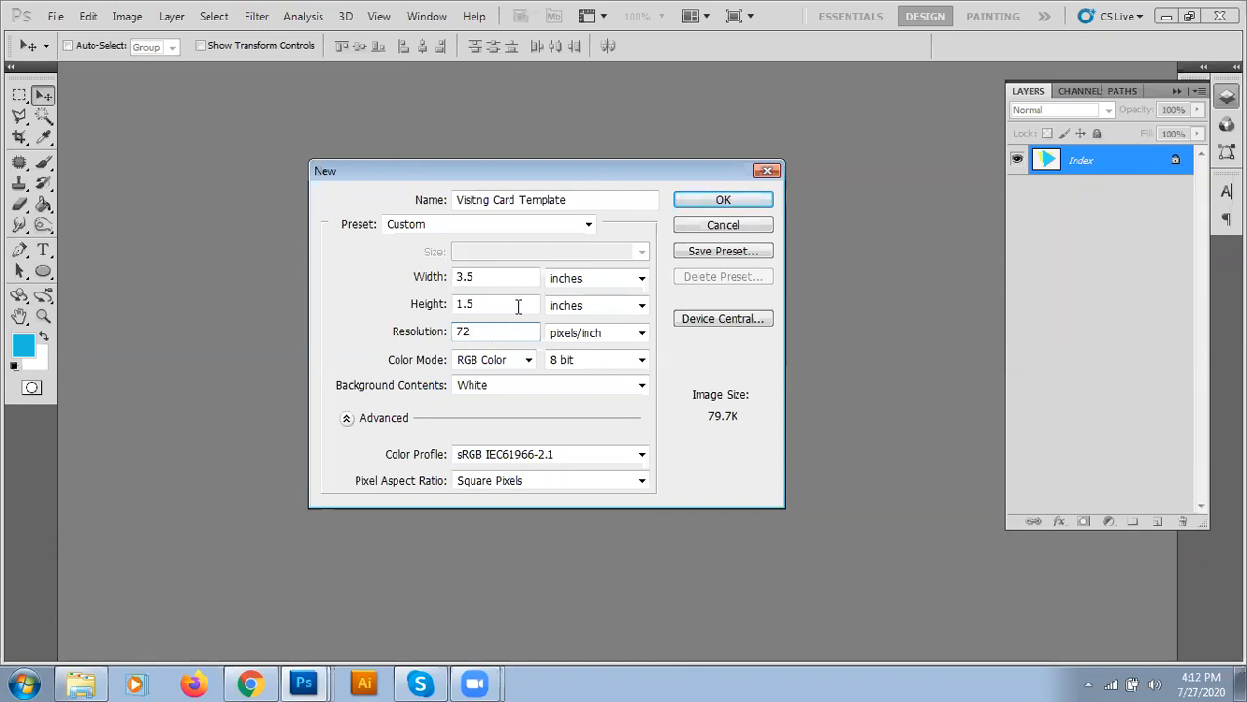
- Keep the colour mode at RGB Color with 8 bit depth
left_click(176, 277)
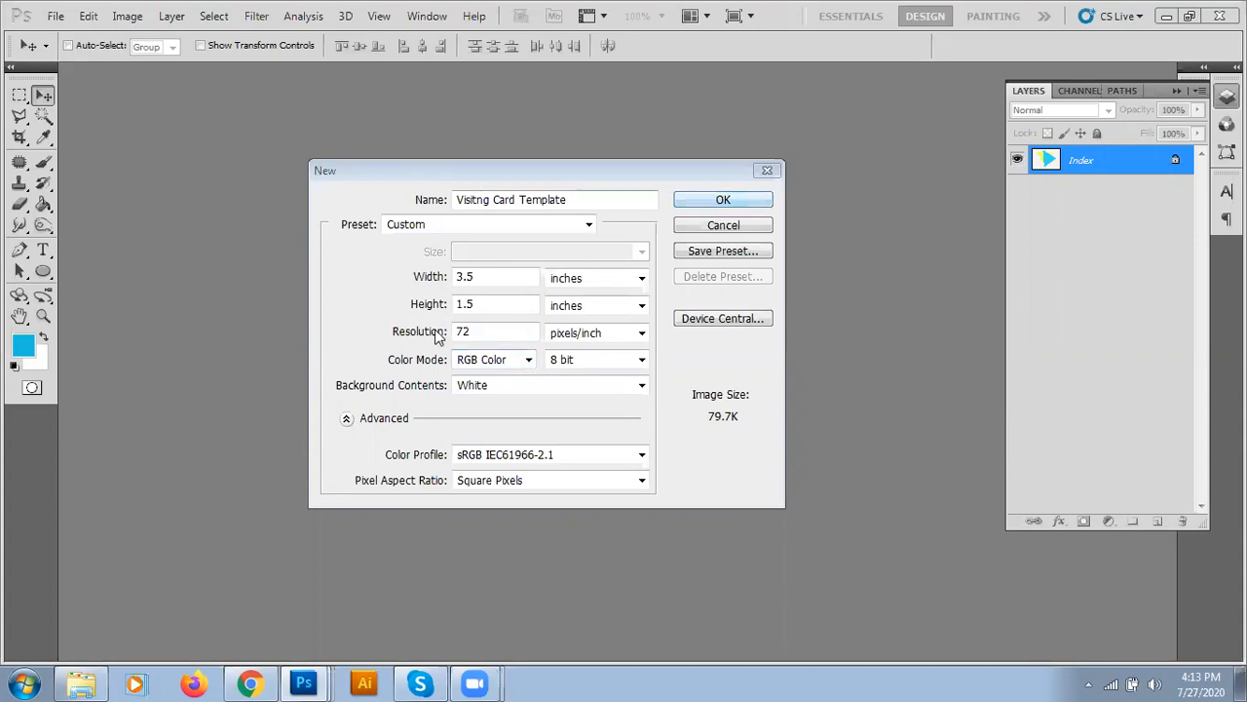
left_click(534, 368)
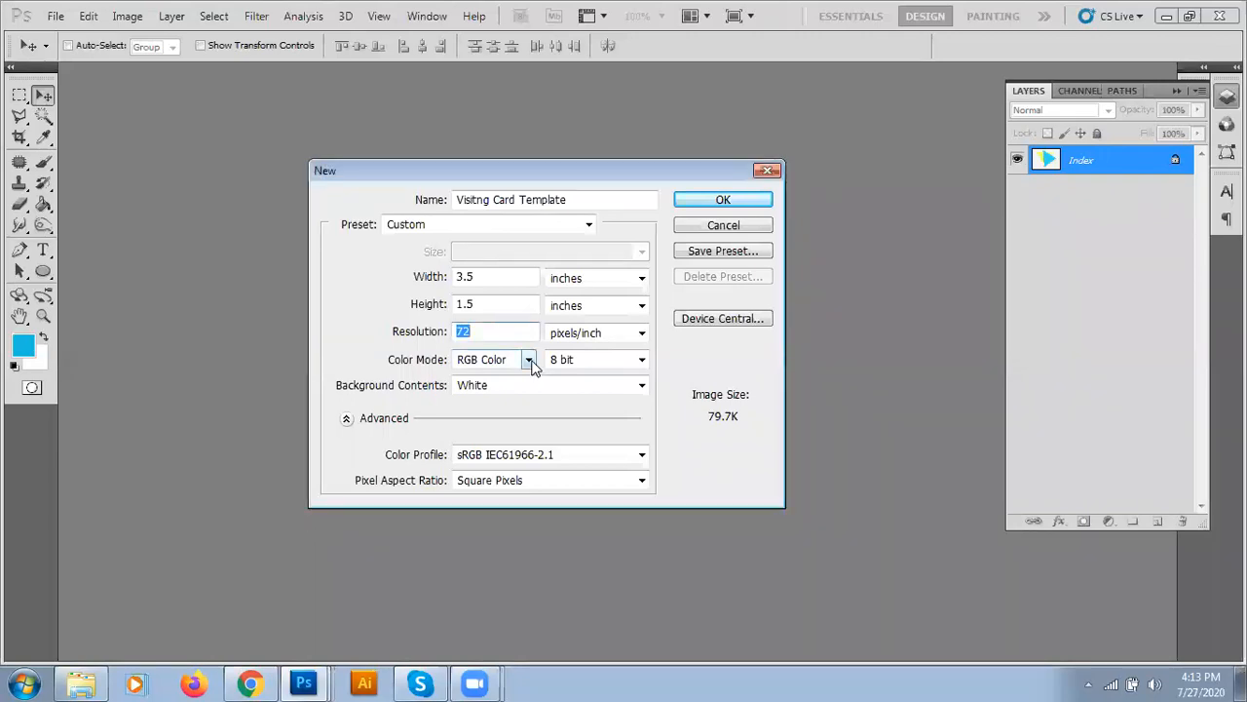
left_click(528, 359)
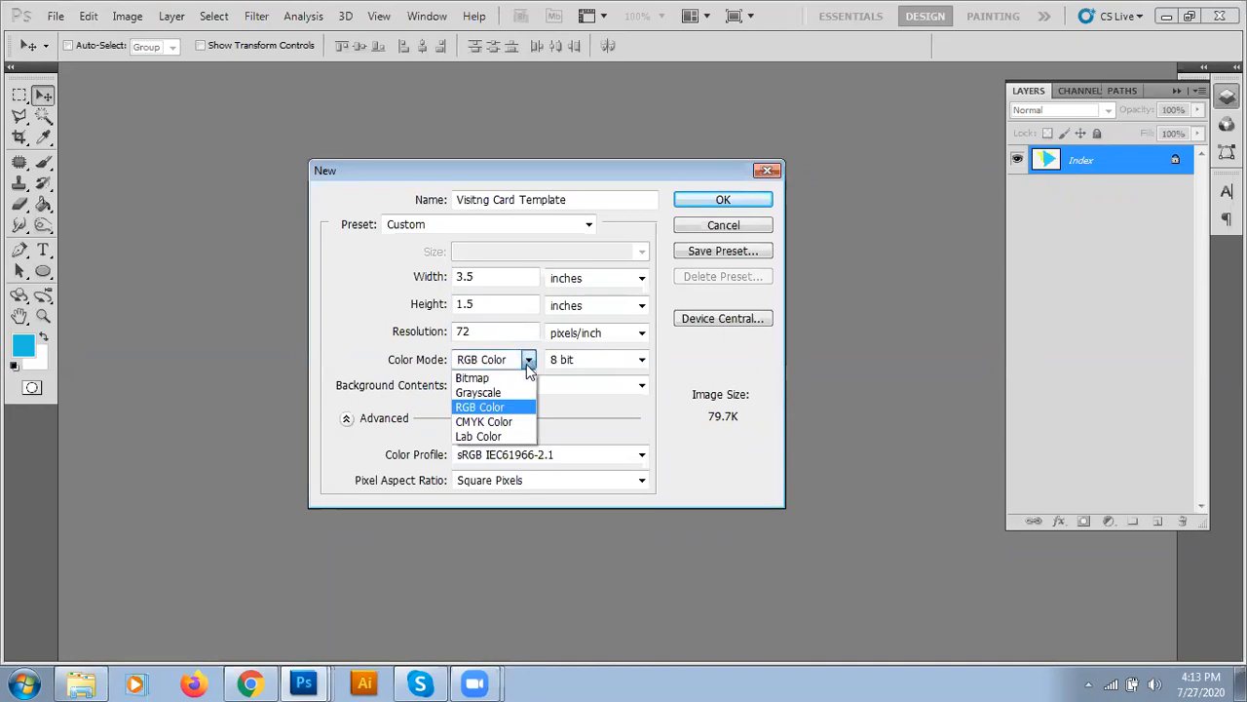
left_click(473, 407)
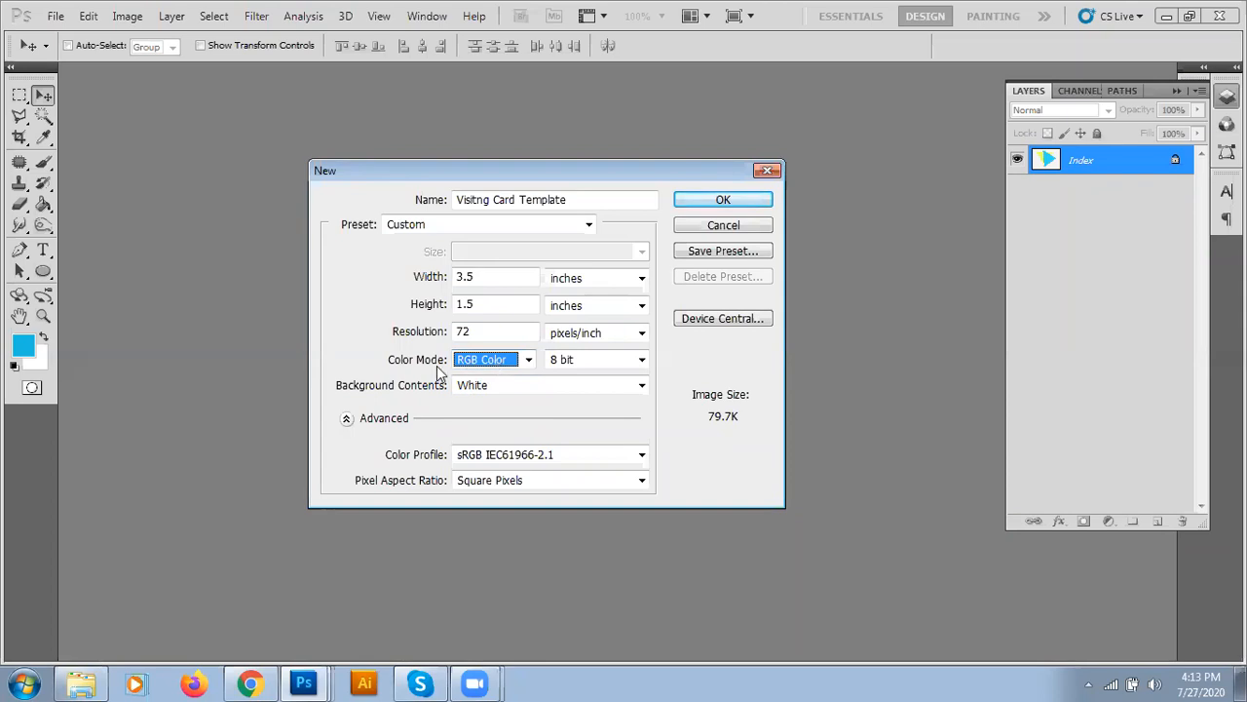
left_click(580, 363)
left_click(580, 364)
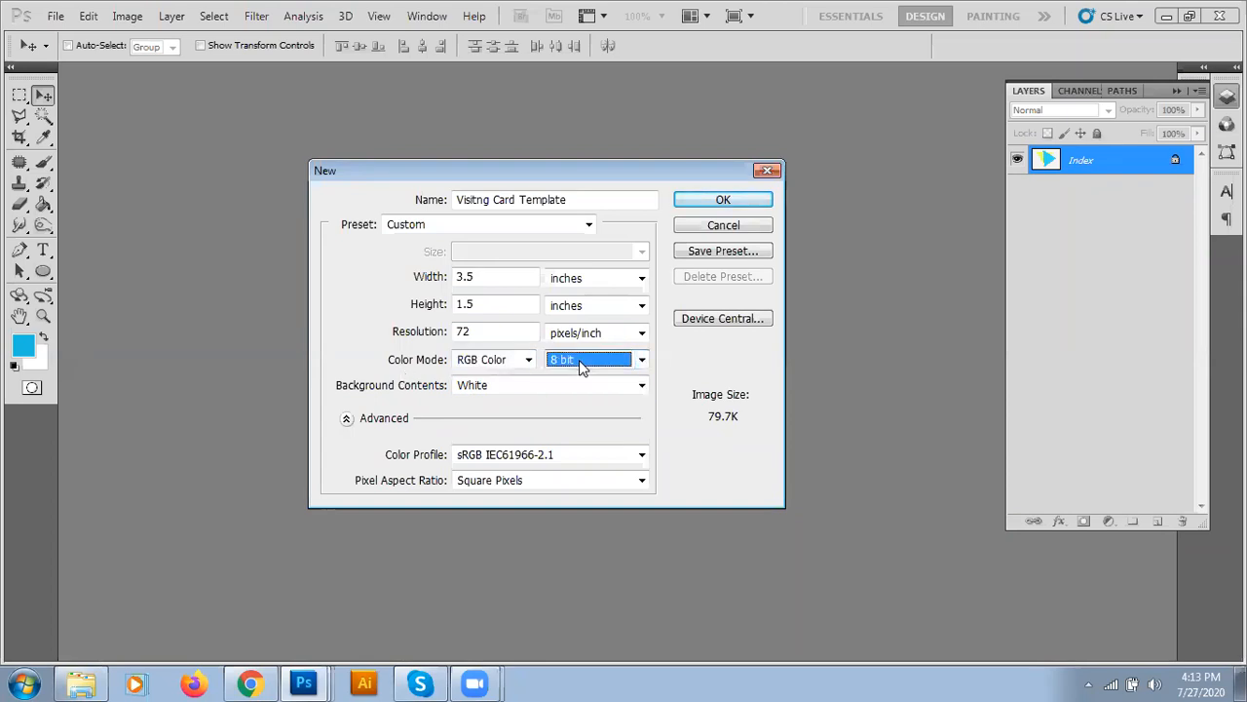
left_click(581, 365)
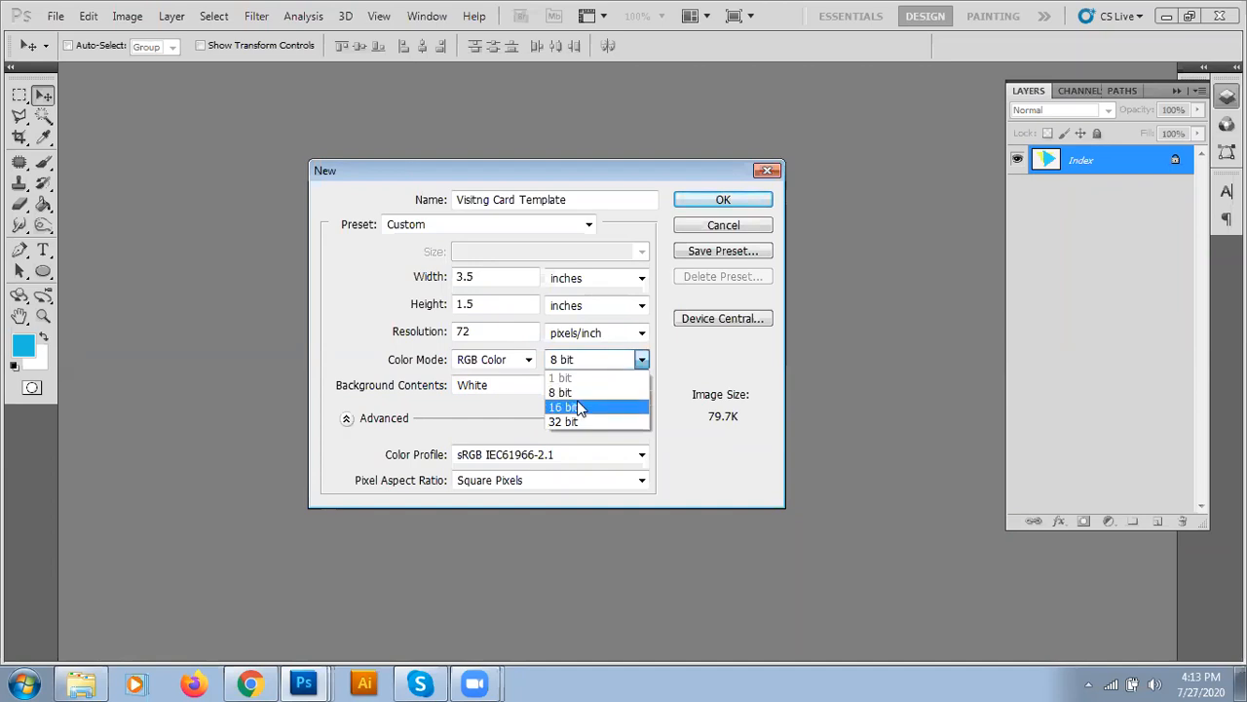
left_click(577, 391)
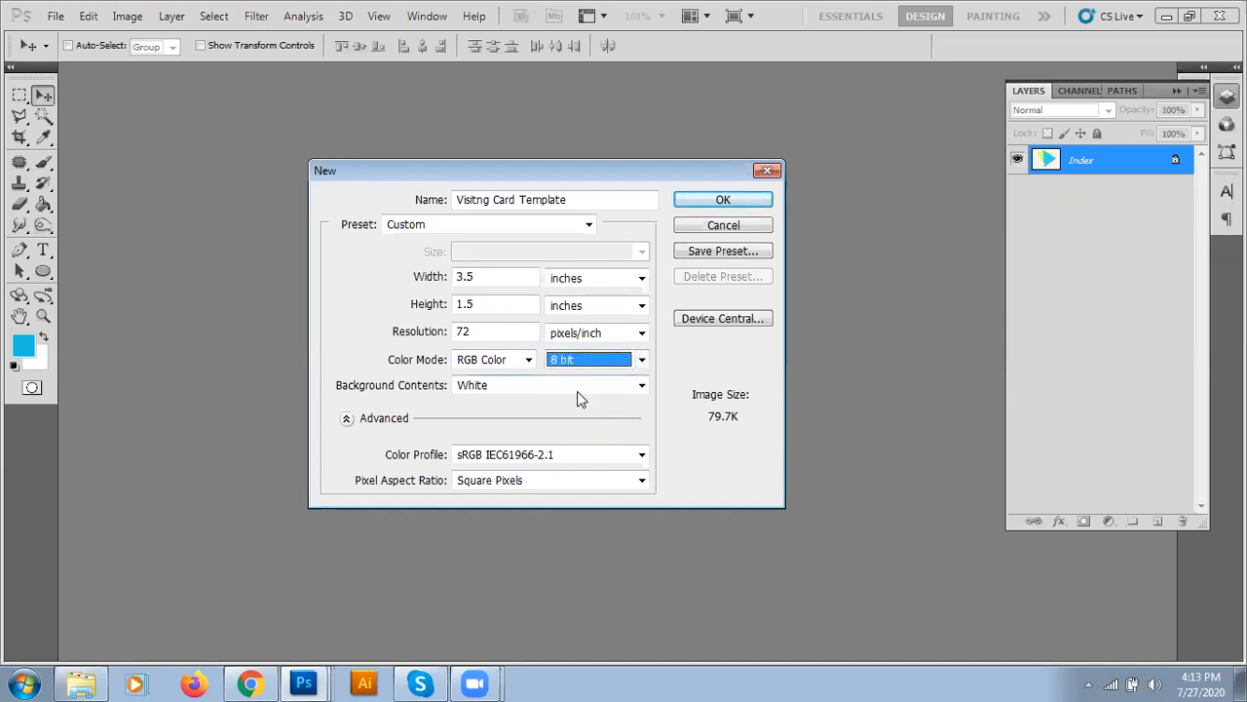
- Keep the White background and create the 3.5 × 1.5 inch document
left_click(495, 388)
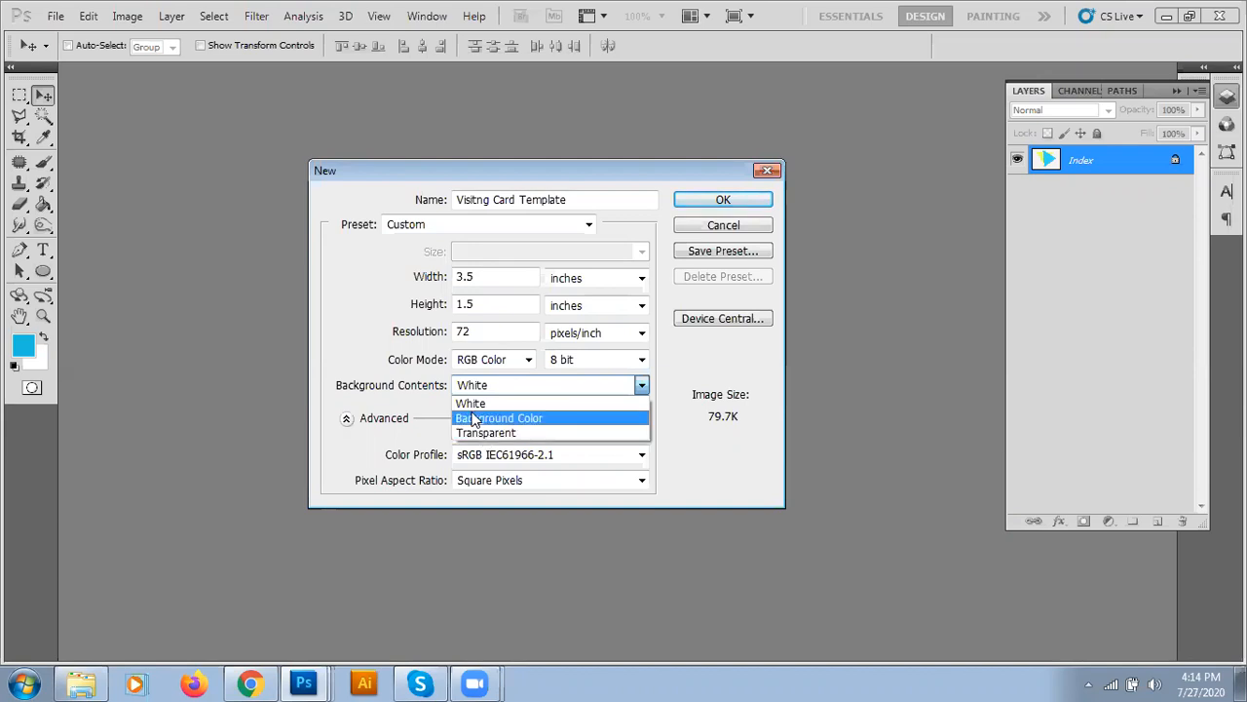
left_click(470, 402)
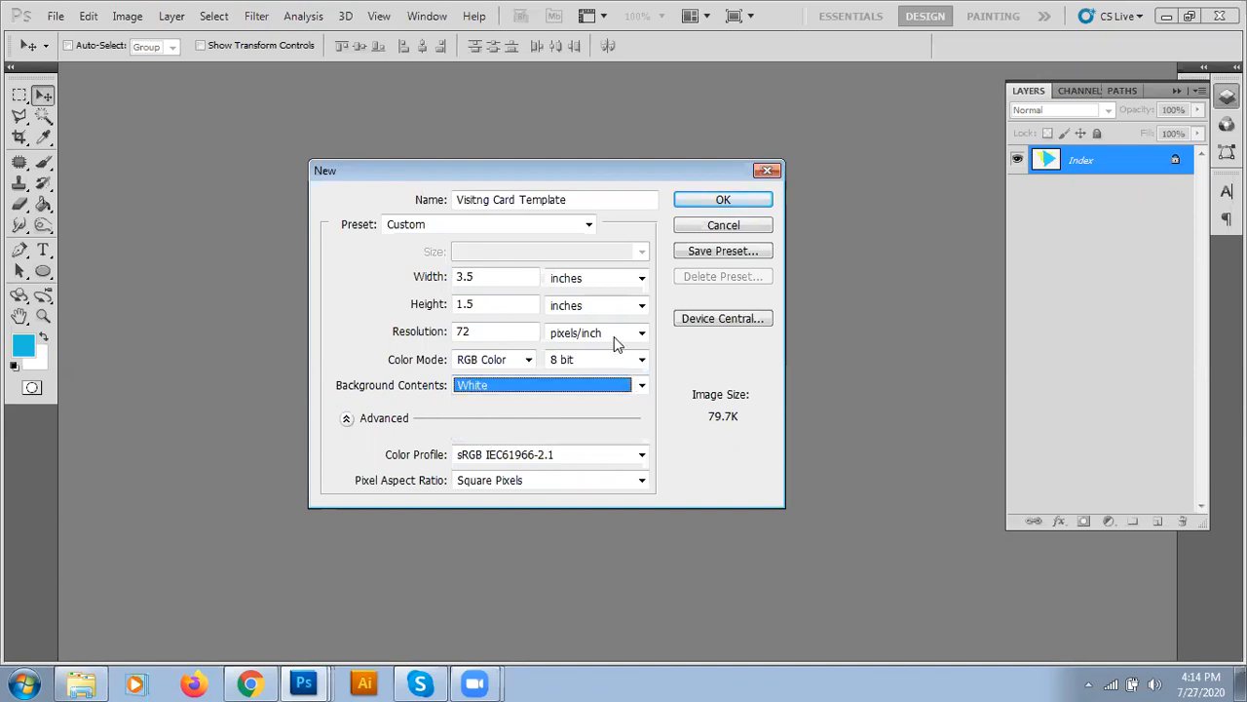
left_click(699, 199)
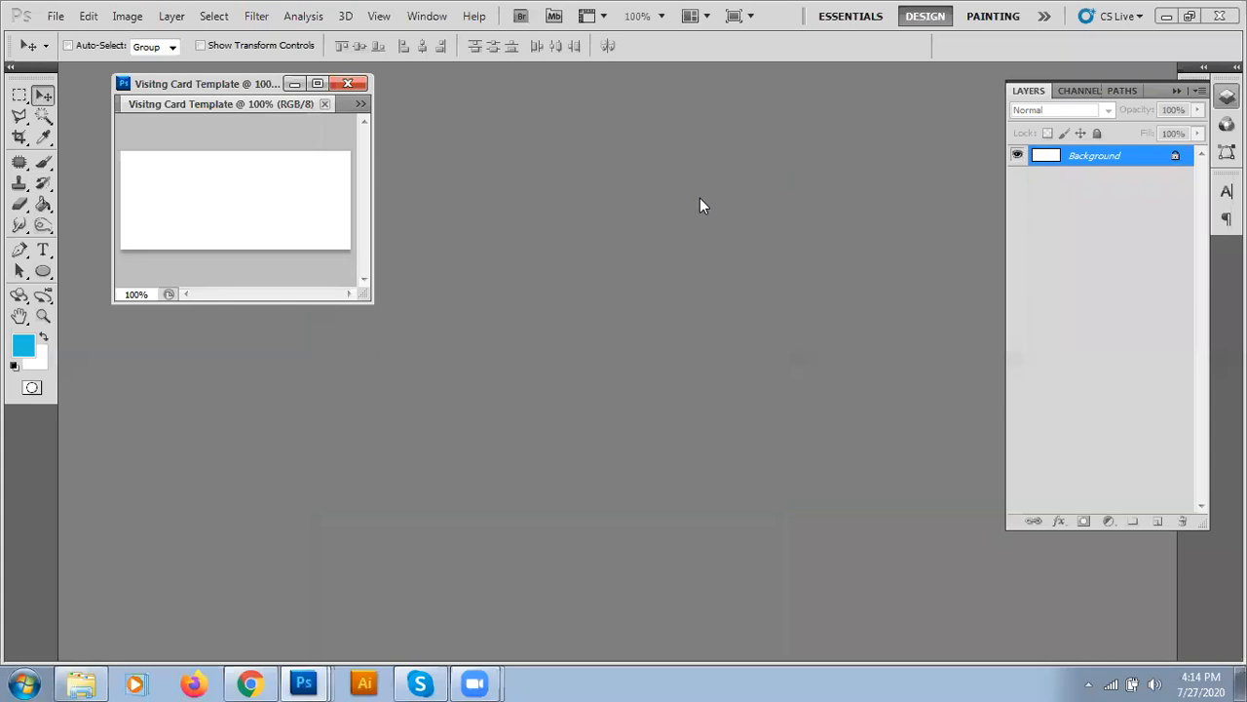
- Close the visiting card and Shapes Development documents, then start File > New
left_click_drag(394, 309, 1004, 550)
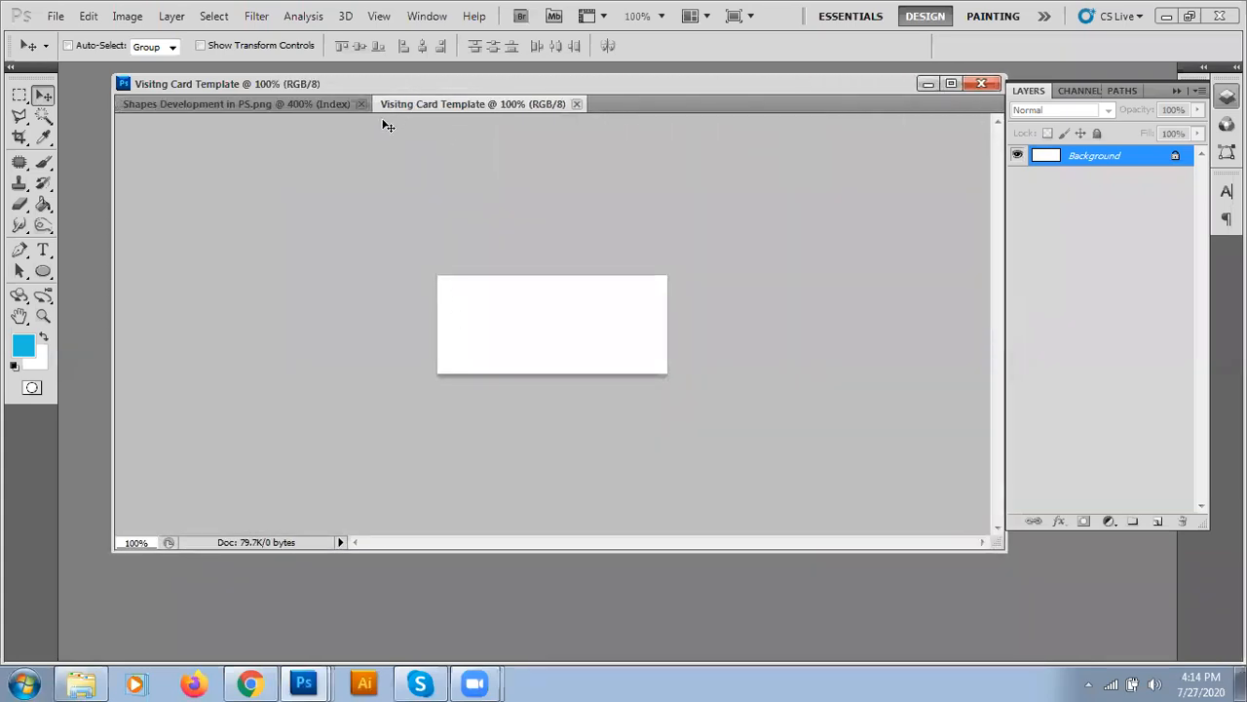
left_click(575, 104)
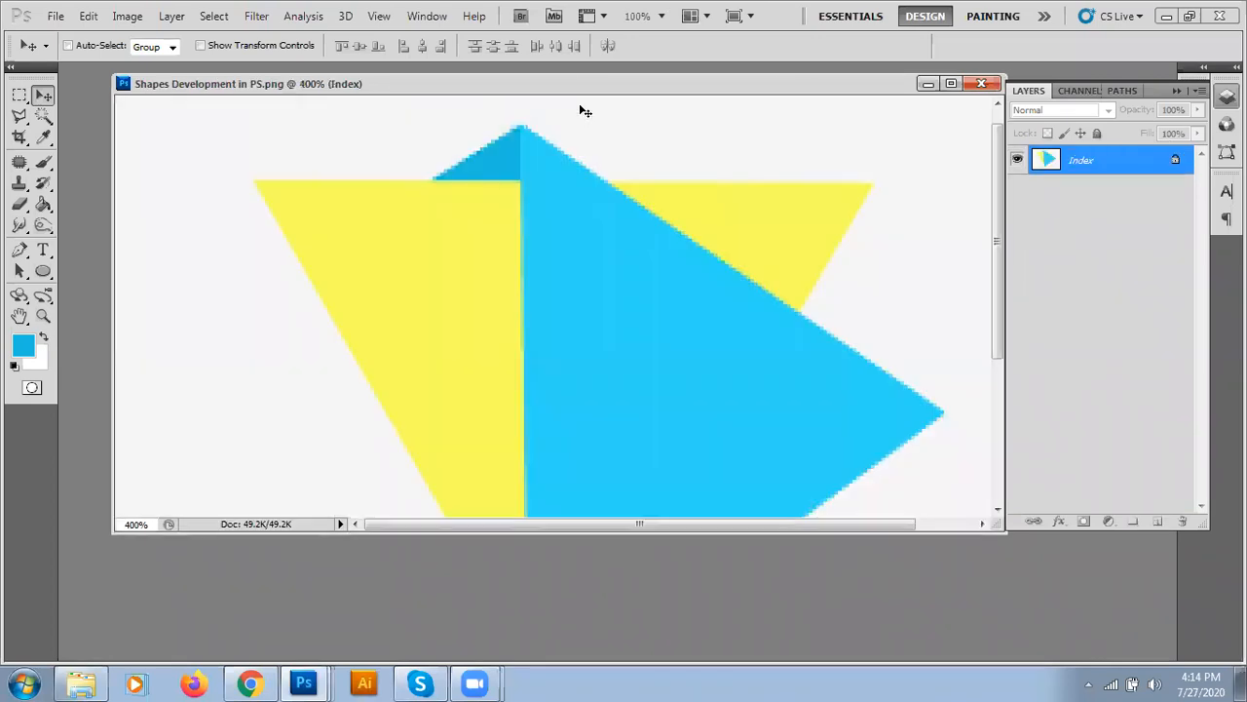
left_click(982, 82)
left_click(56, 16)
left_click(68, 32)
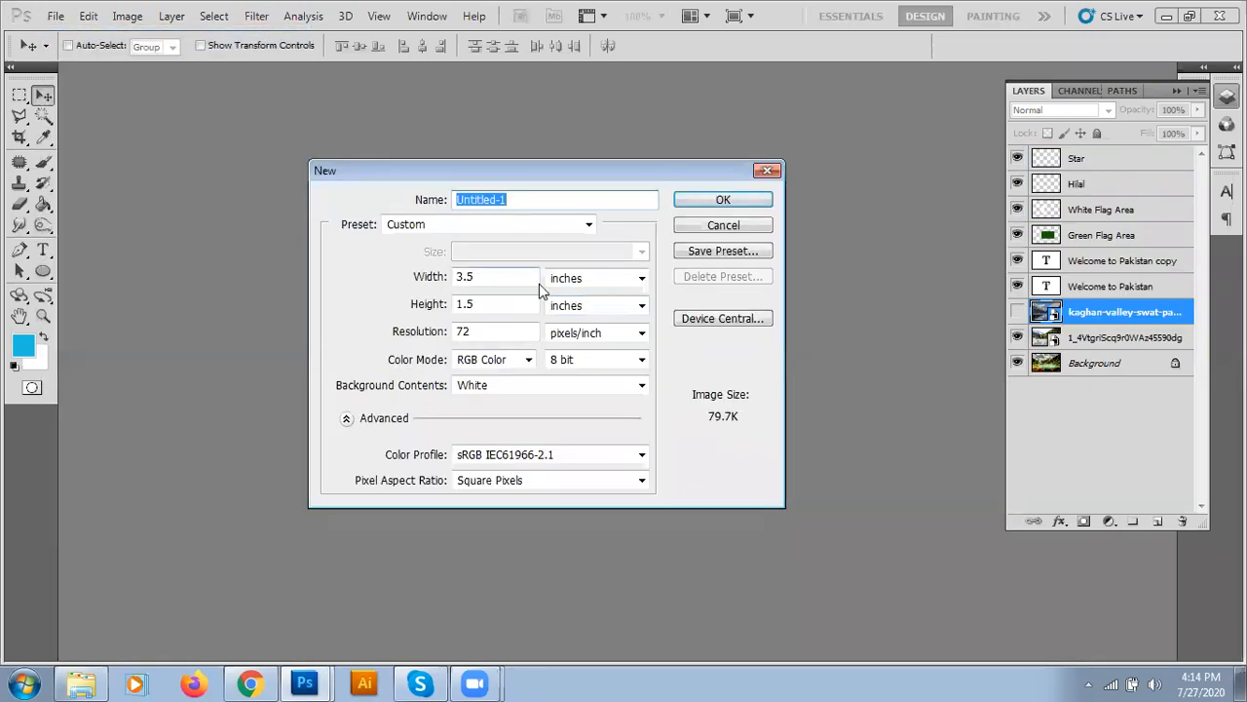
- Create the document at 300 pixels/inch, enlarge its window and collapse the Layers panel
double_click(492, 331)
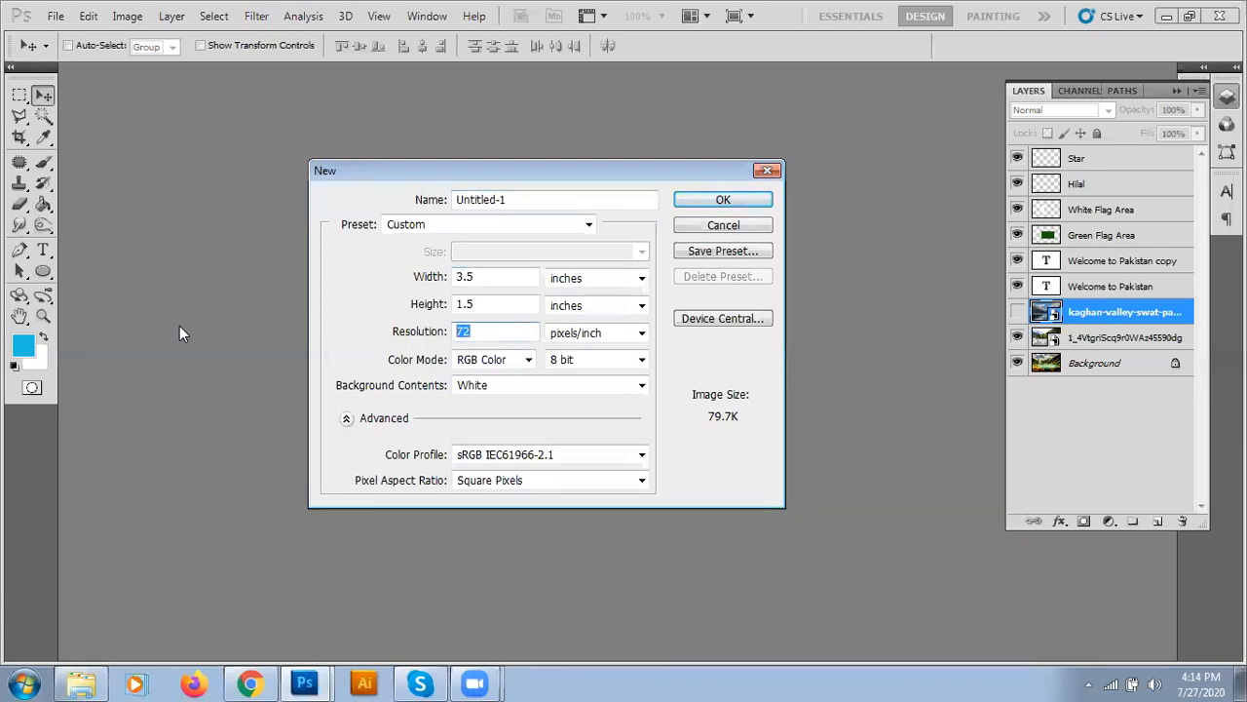
type("300")
left_click(709, 199)
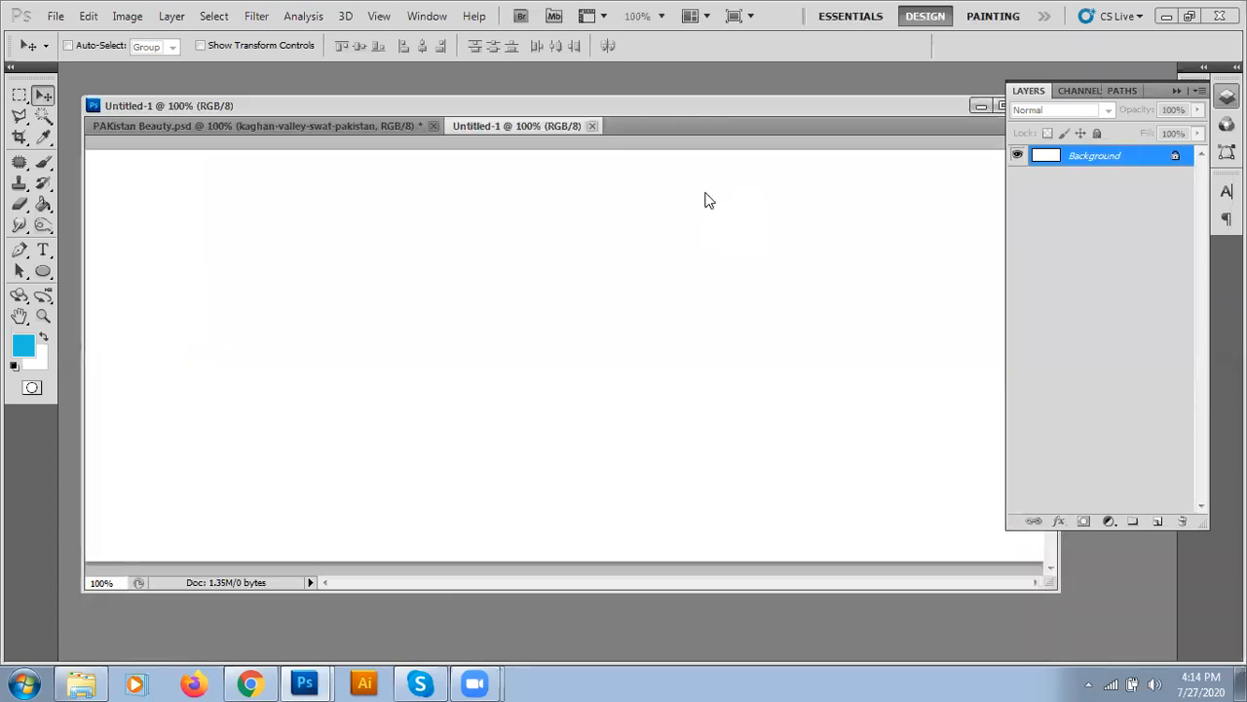
left_click_drag(1050, 584, 1095, 623)
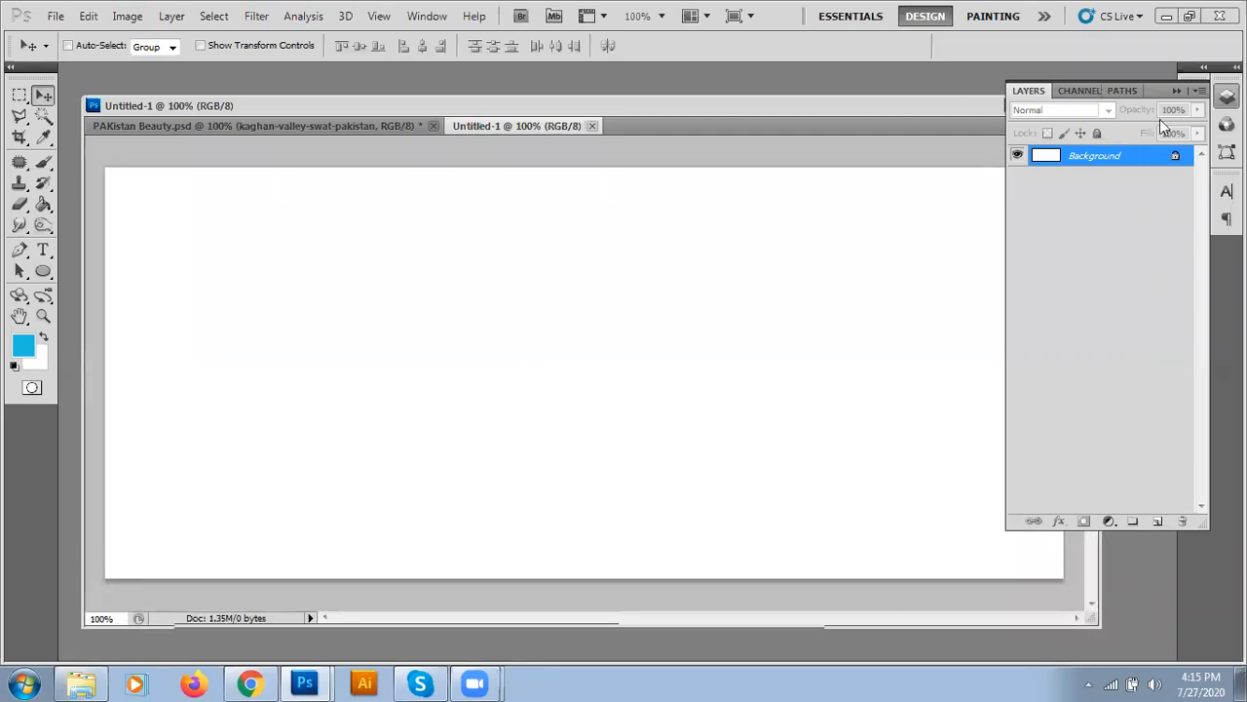
left_click(1176, 89)
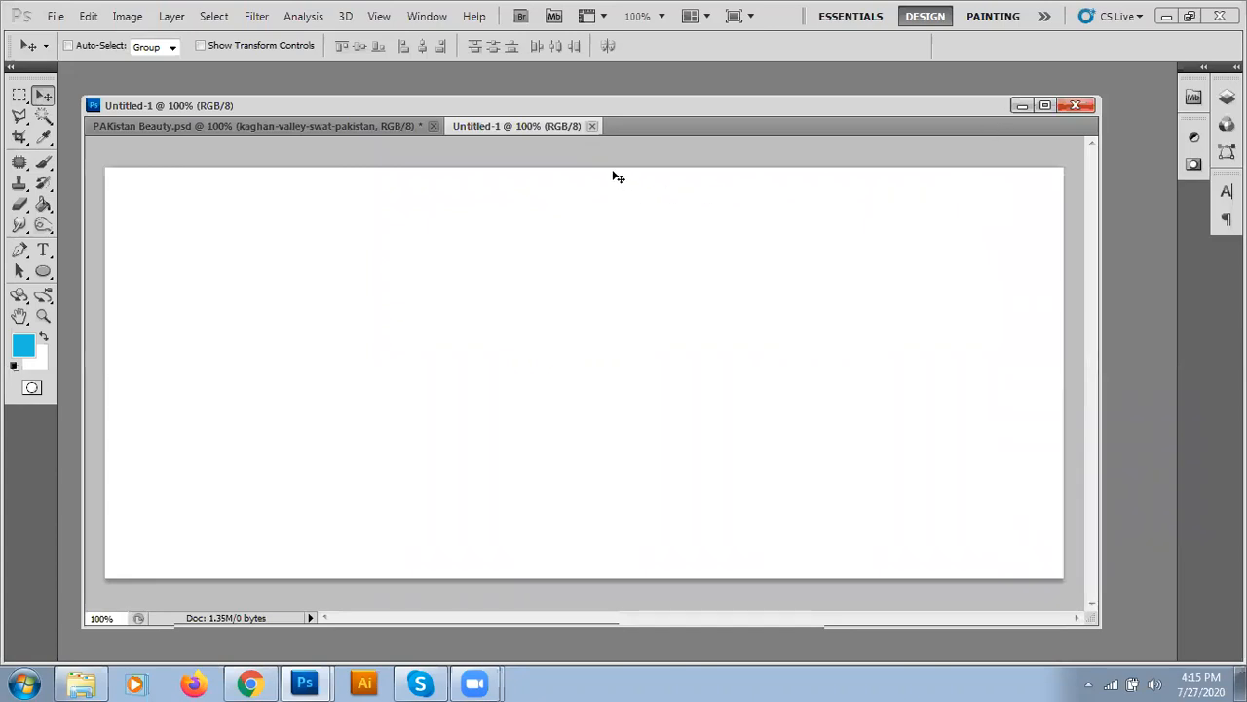
- Close Untitled-1, minimize PAKistan Beauty, and begin a new document
left_click(591, 126)
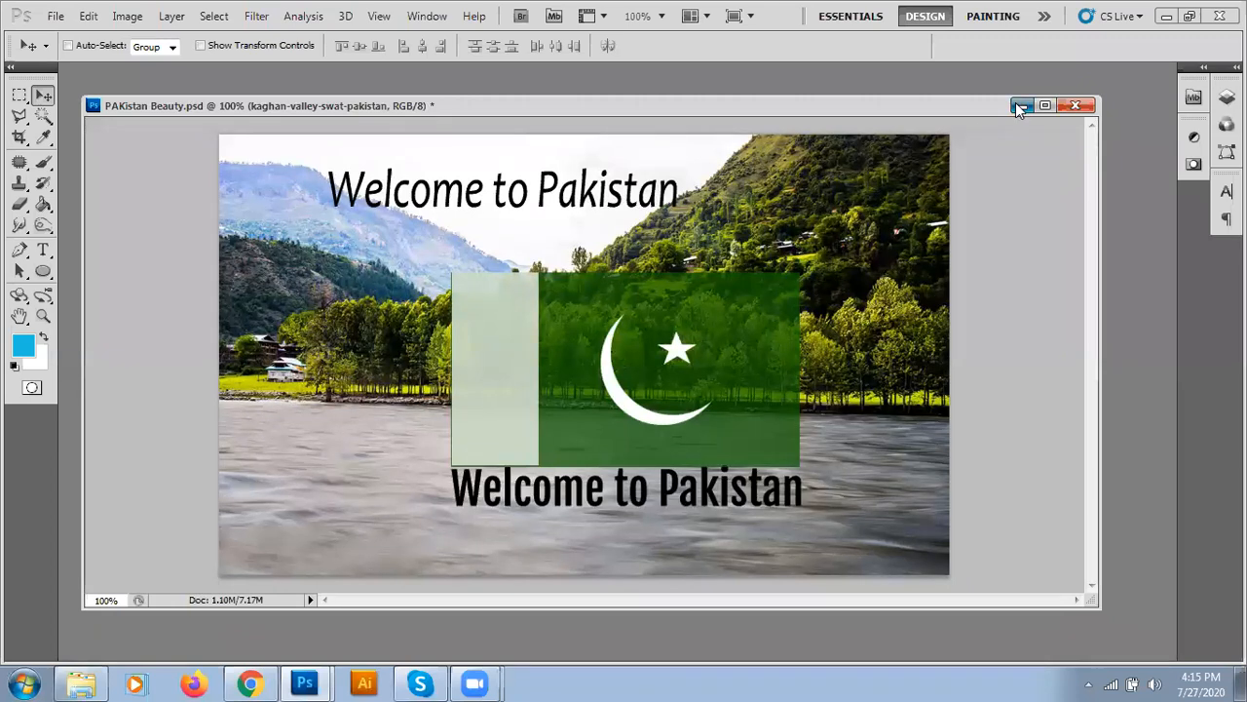
left_click(1015, 102)
left_click(53, 15)
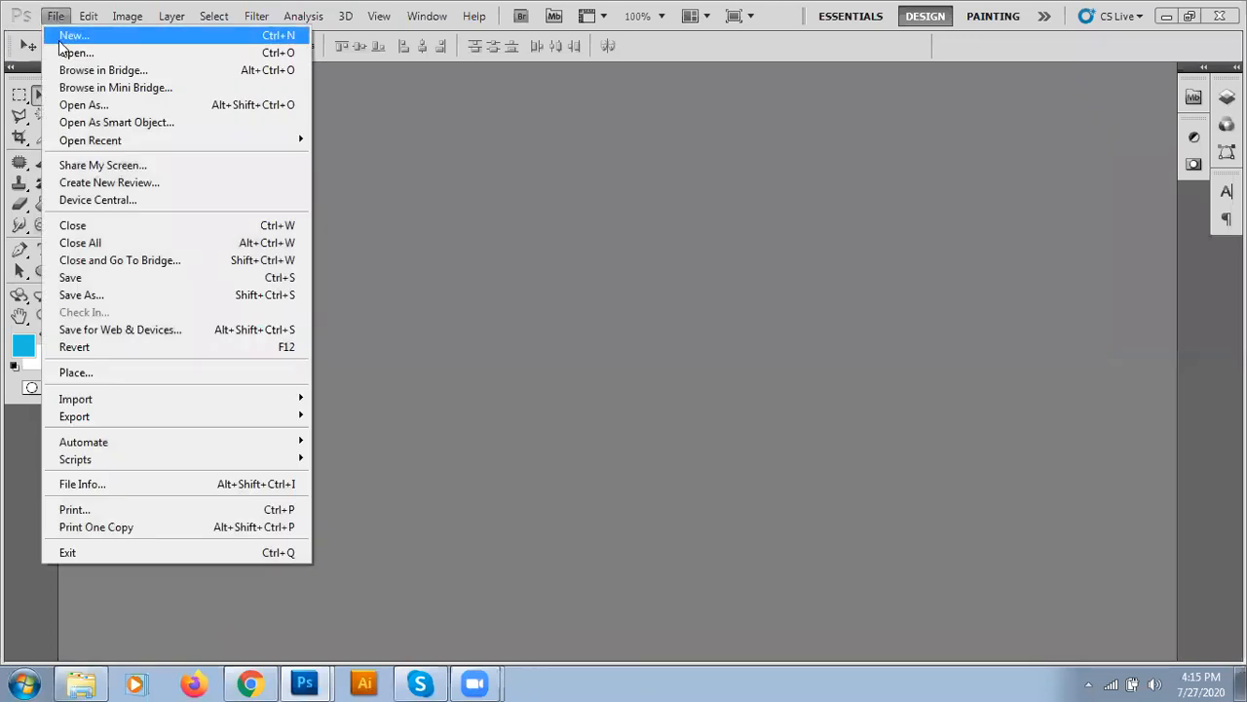
left_click(63, 36)
- Create a new 3 × 1.5 inch document at 300 pixels/inch
left_click_drag(485, 276, 400, 268)
type("3")
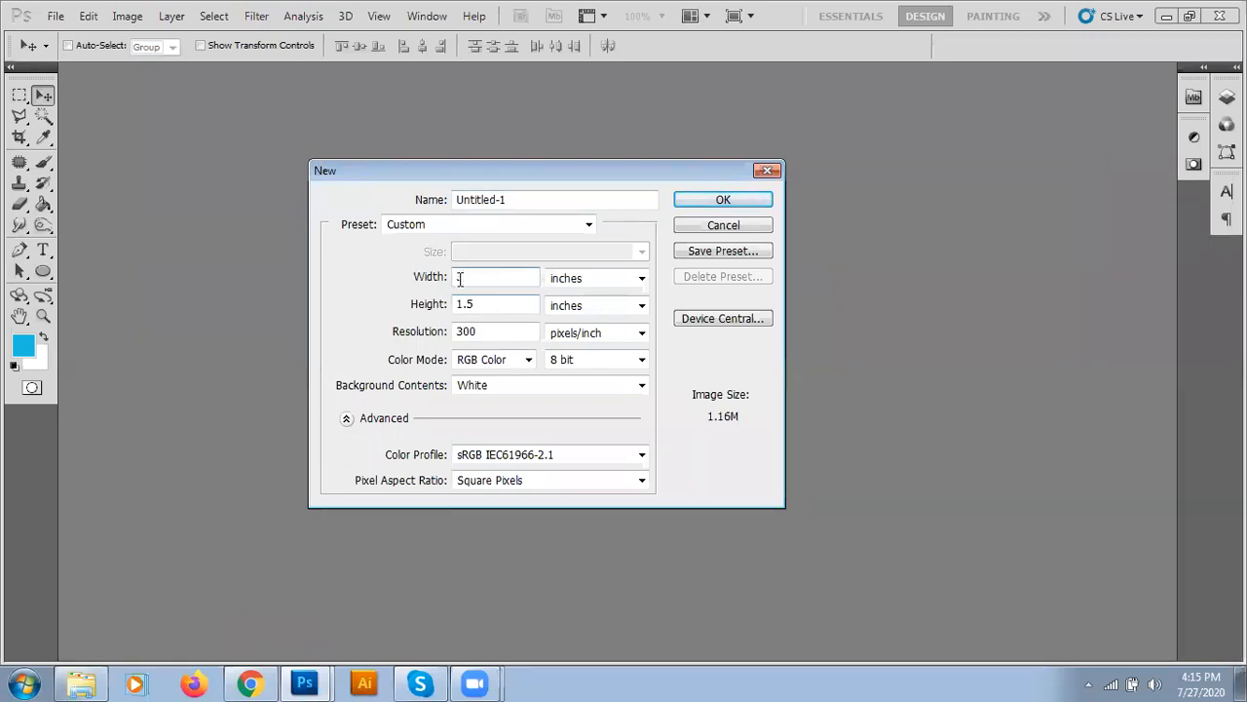
left_click(509, 304)
left_click(697, 199)
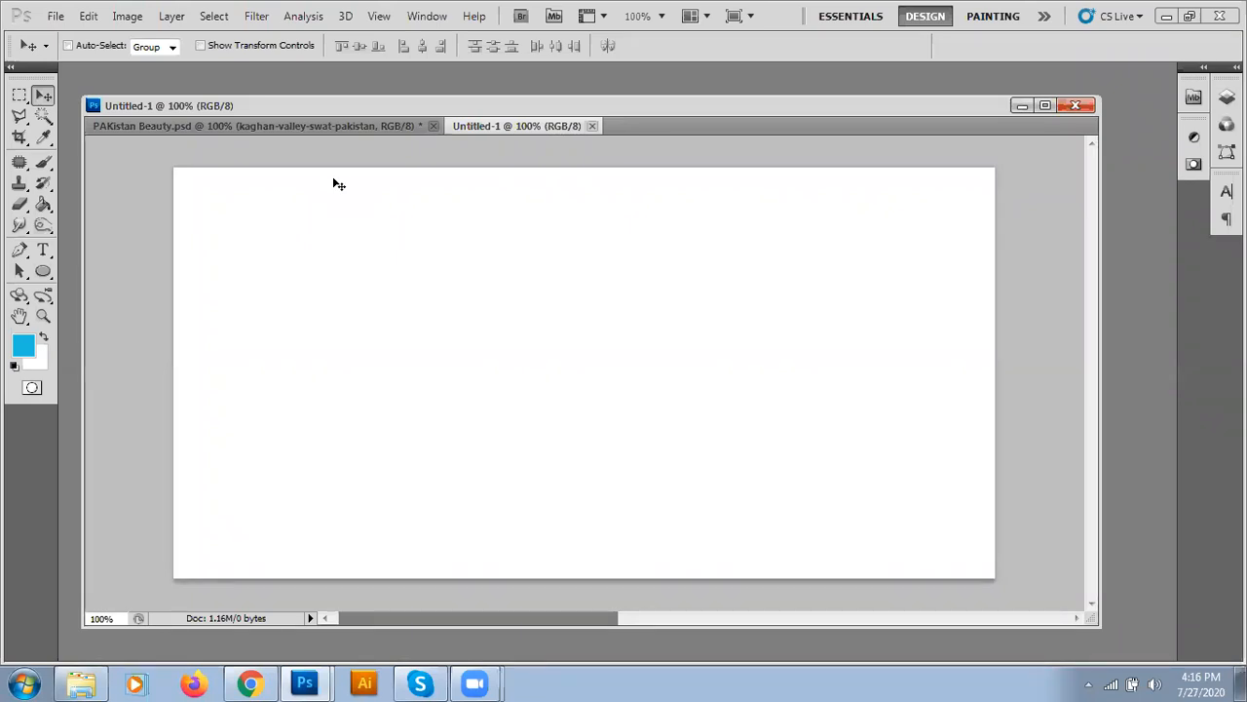
left_click(422, 17)
mouse_move(379, 17)
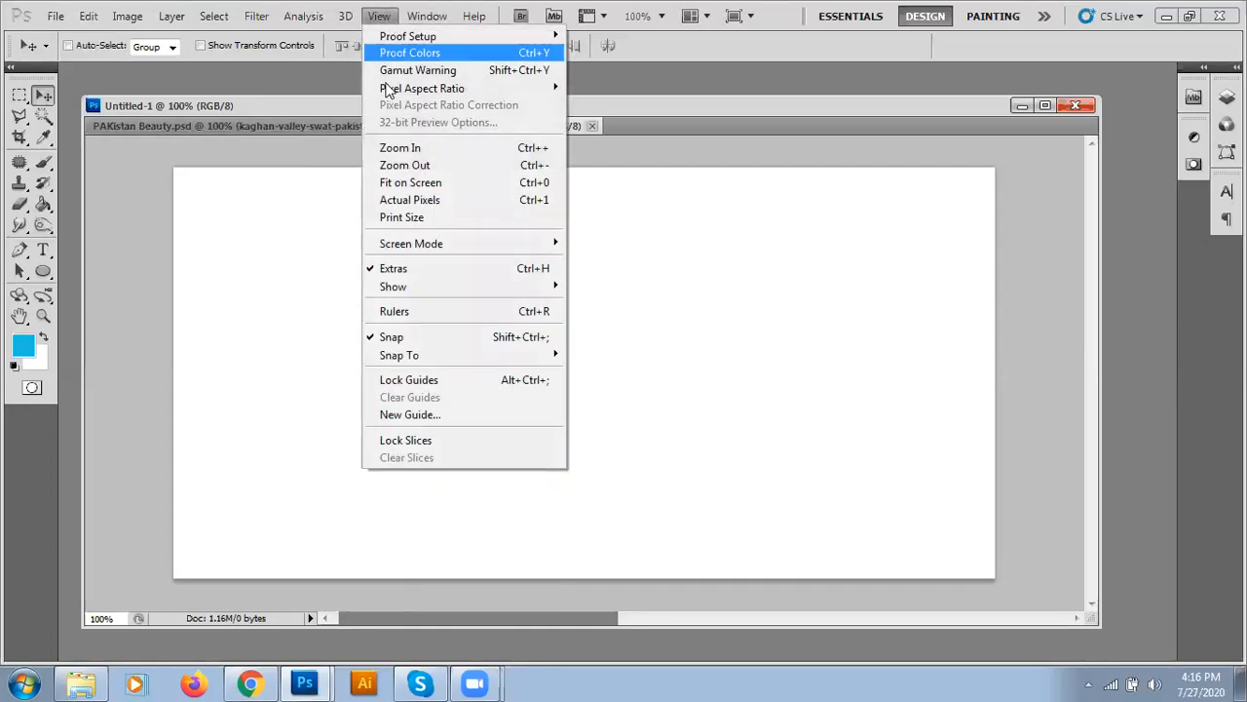
- Turn on View > Rulers and drag a vertical guide just inside the left edge
left_click(394, 312)
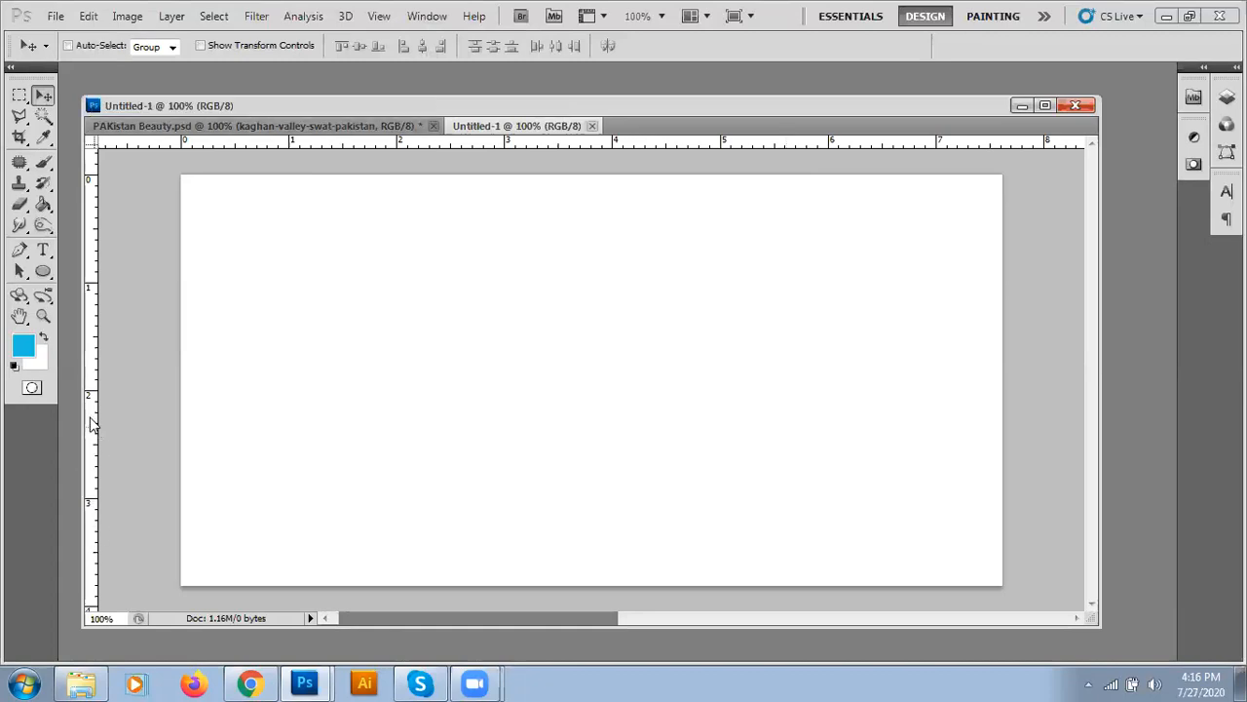
left_click_drag(90, 424, 204, 358)
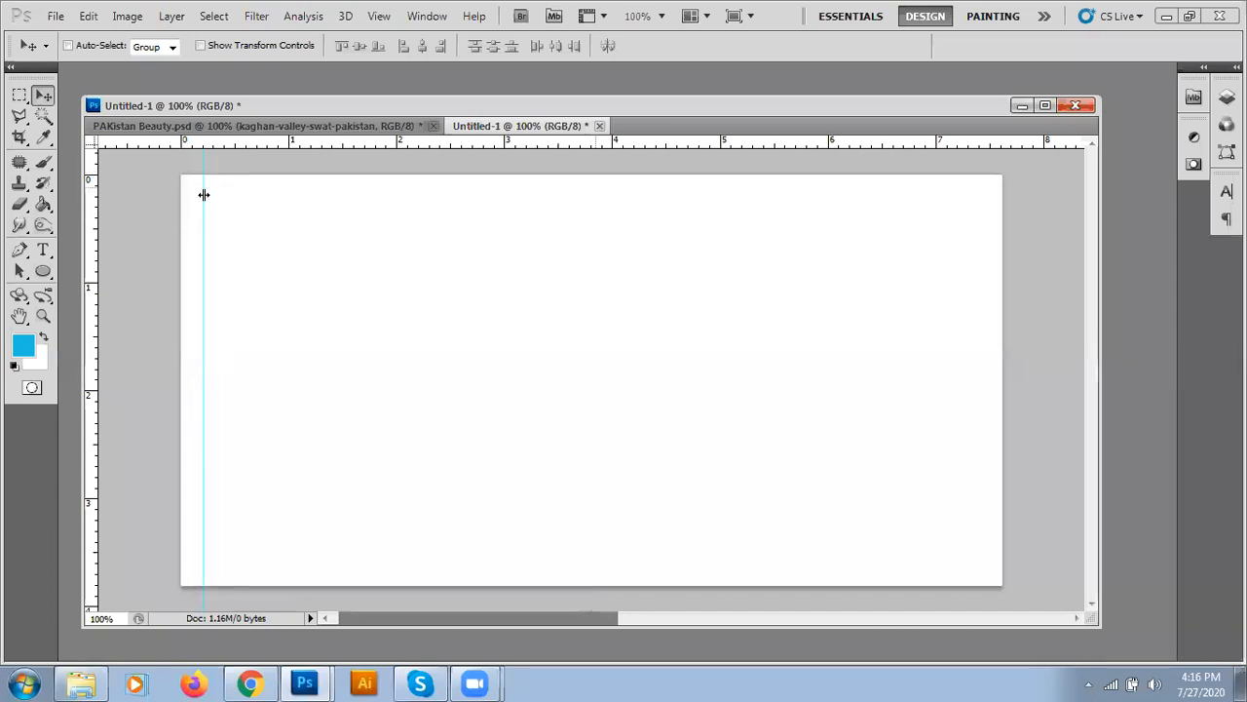
- Drag guides just inside the card's top, right and bottom edges
left_click_drag(258, 153, 258, 197)
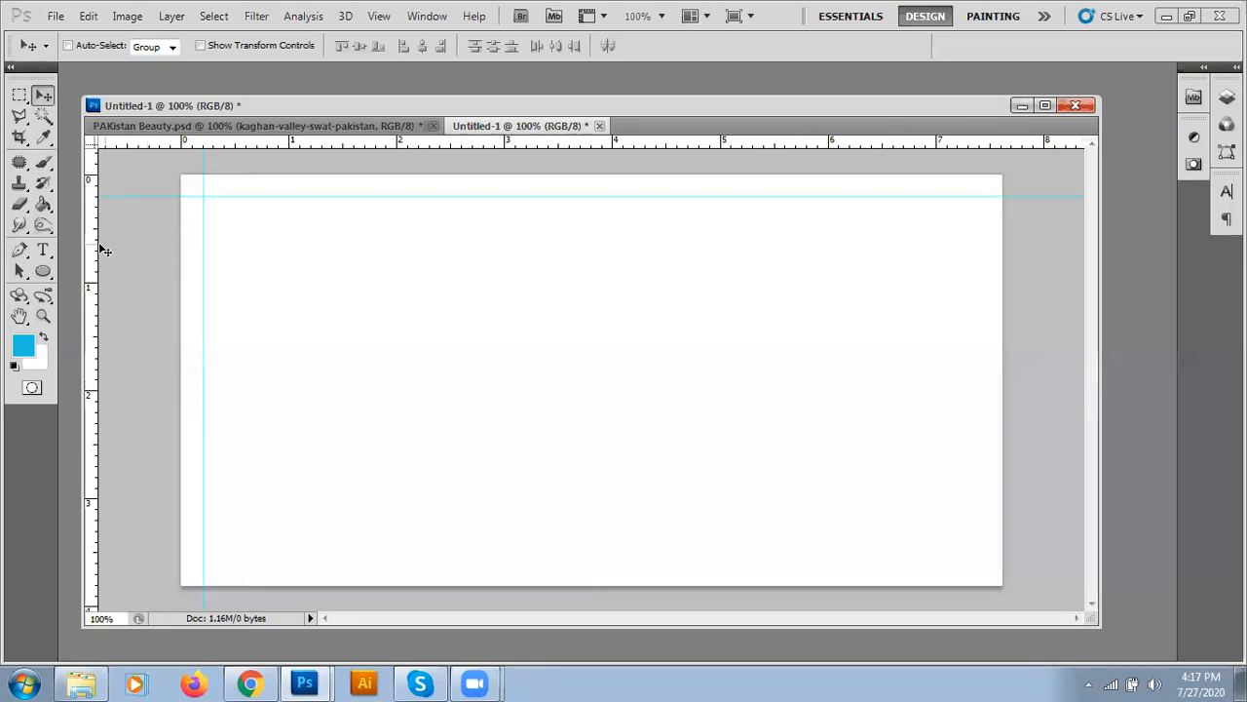
left_click_drag(101, 250, 978, 245)
left_click_drag(674, 151, 713, 567)
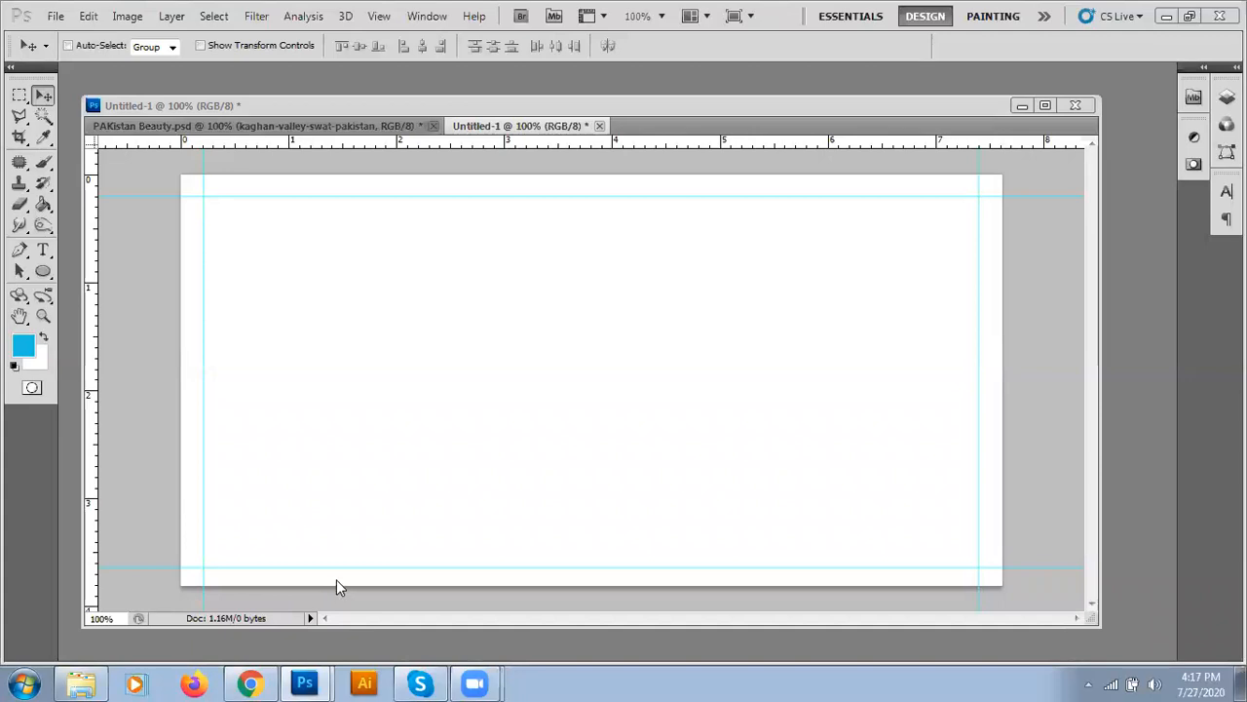
- Marquee a small rectangle at the card's top-left, fill it blue, and deselect
left_click(19, 97)
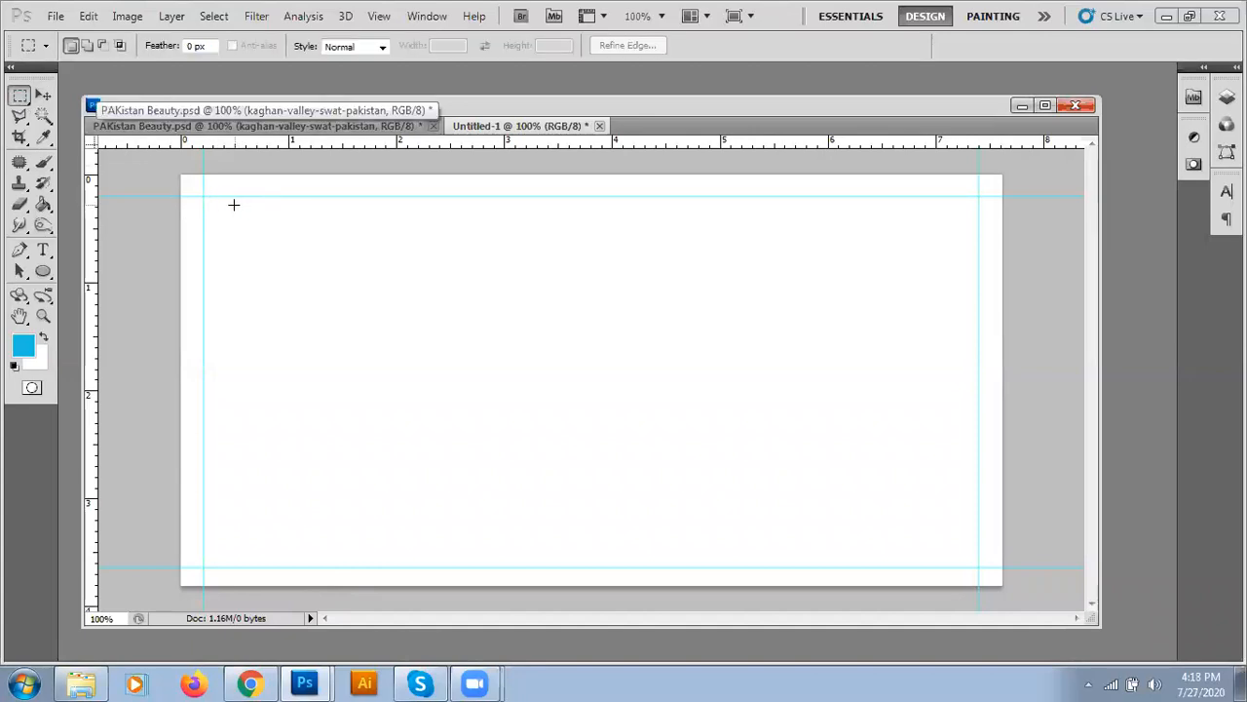
left_click_drag(474, 405, 489, 421)
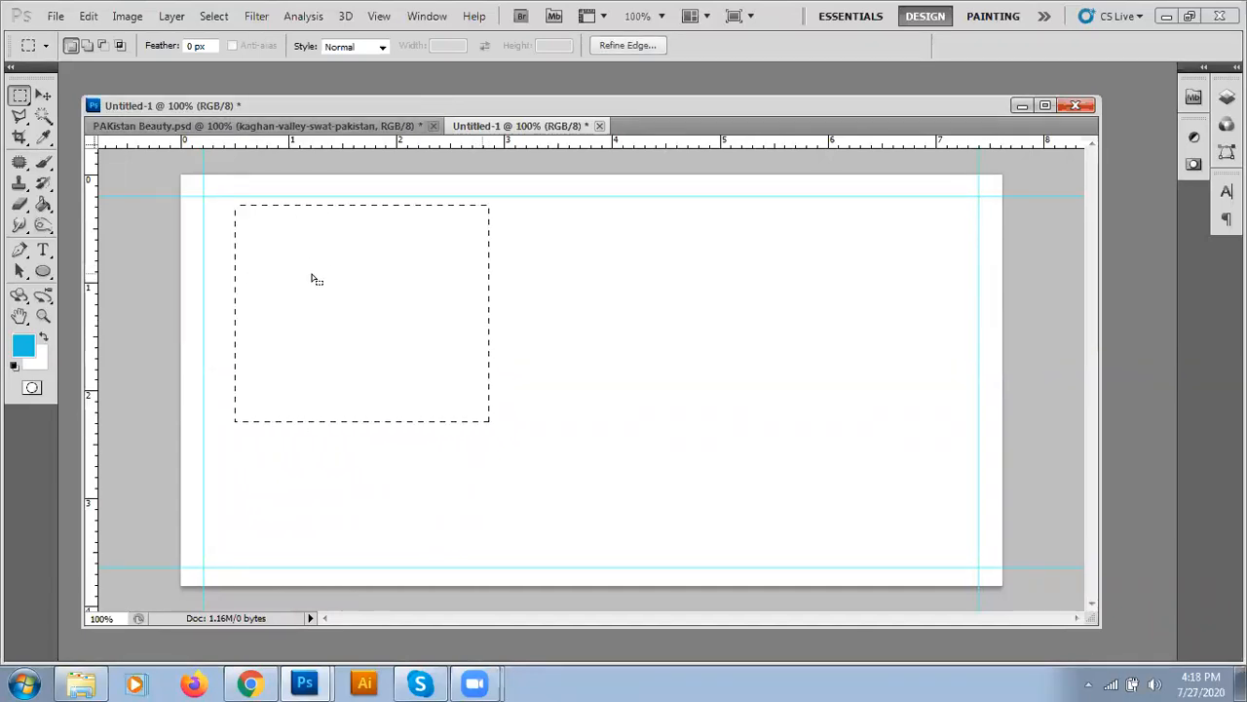
key("alt+BackSpace")
key("ctrl+d")
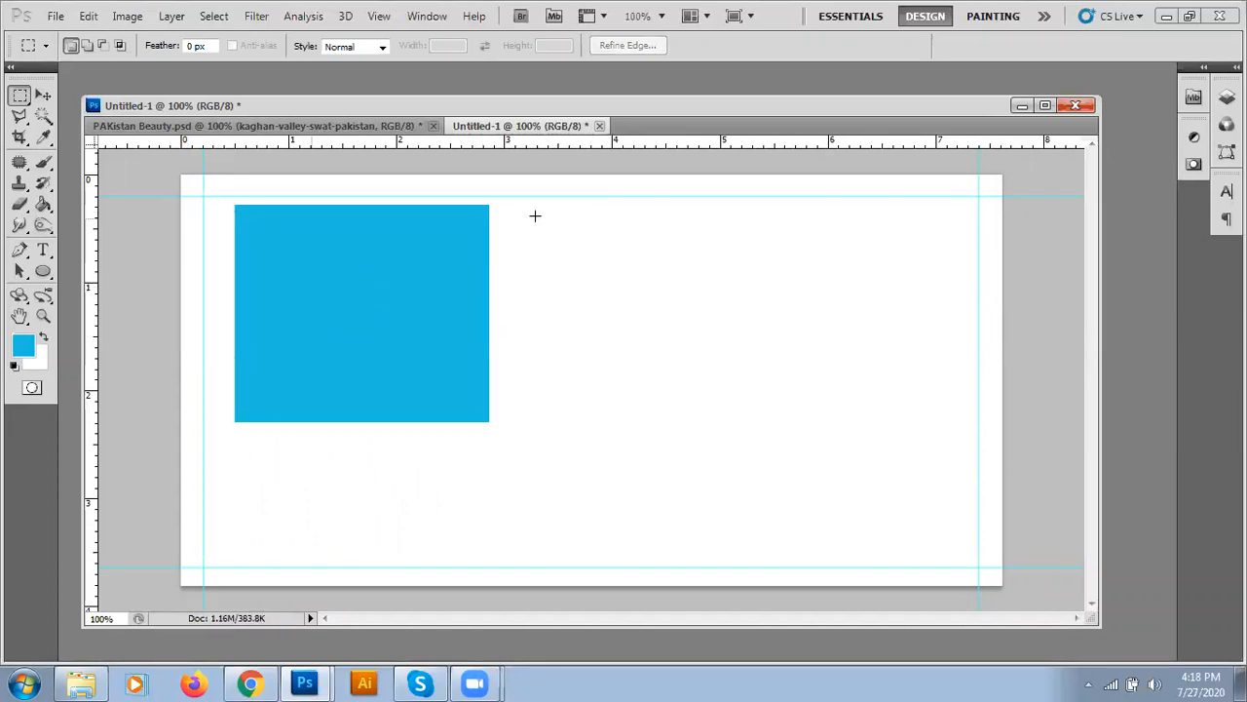
- Fill a wider area beside it with bright green, then select a strip below both
left_click_drag(526, 215, 937, 411)
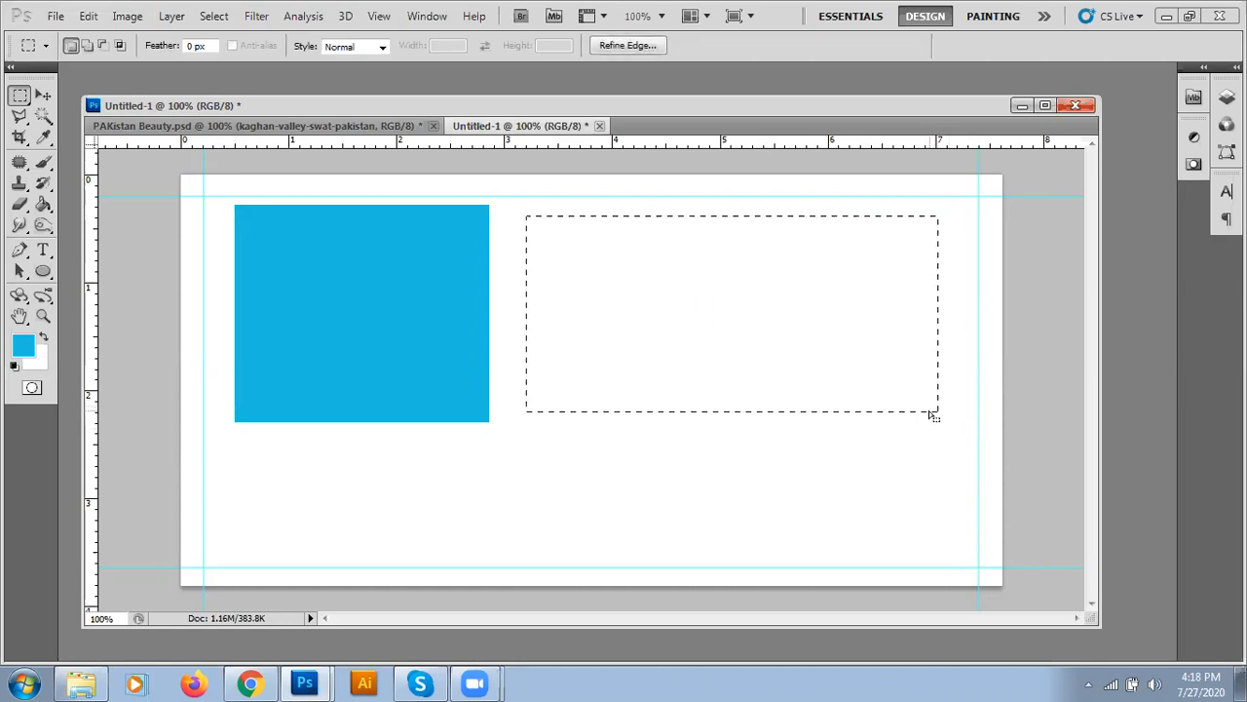
left_click(23, 348)
left_click(526, 444)
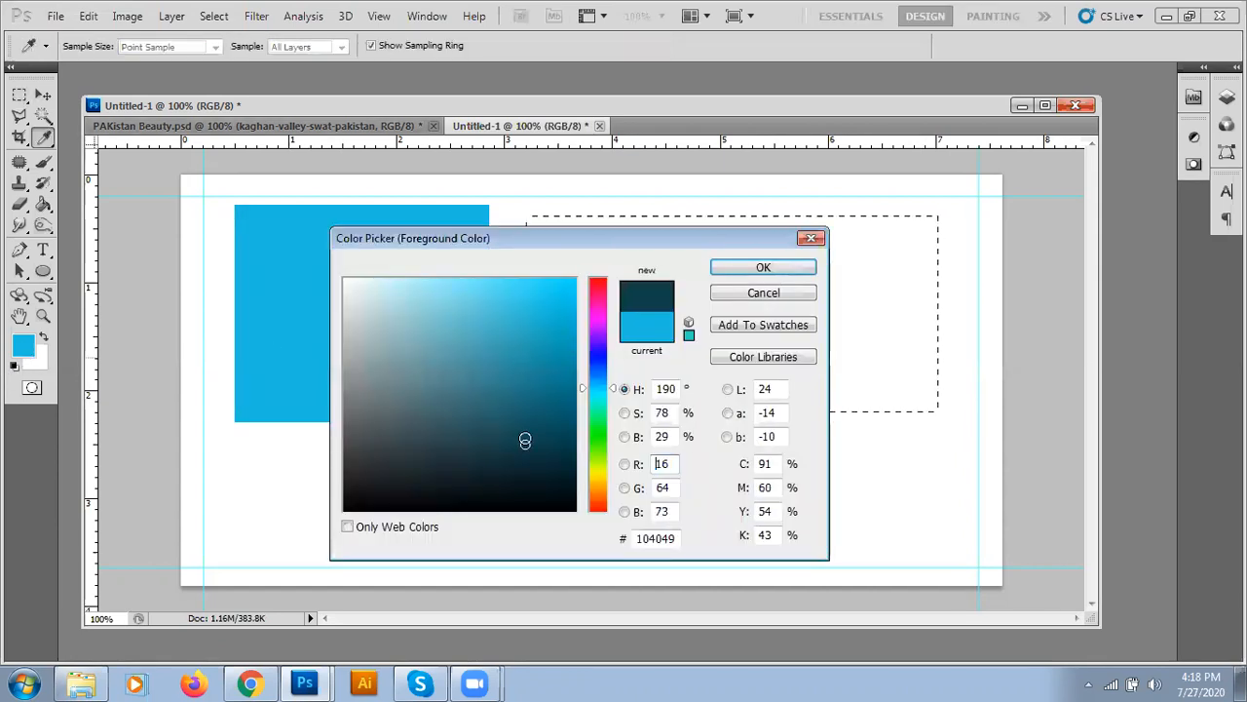
left_click(591, 441)
left_click(532, 328)
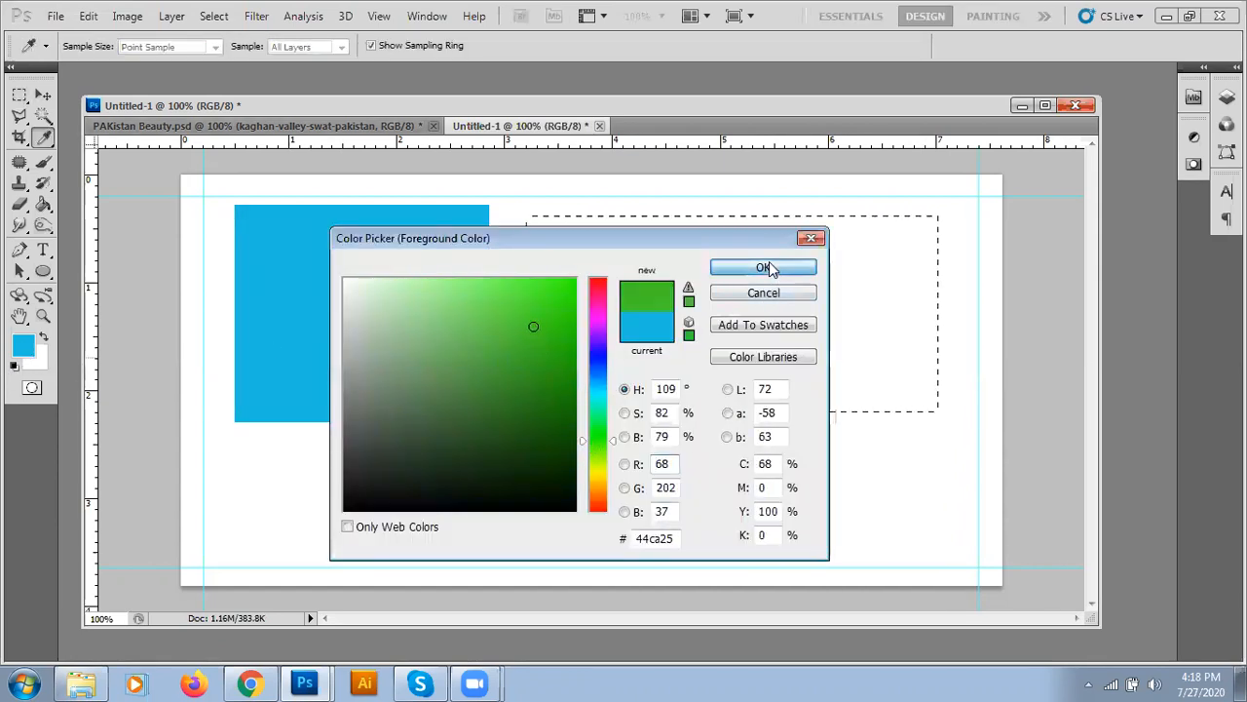
left_click(763, 267)
key("alt+BackSpace")
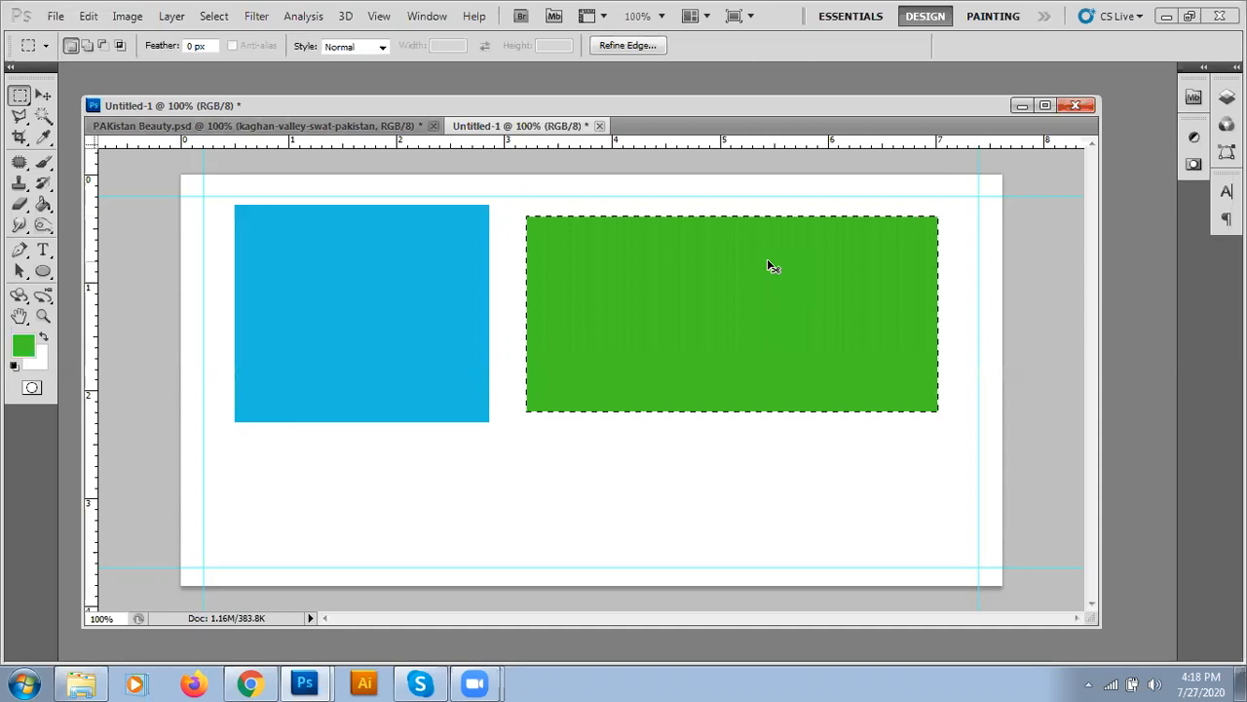
key("ctrl+d")
left_click_drag(262, 453, 948, 550)
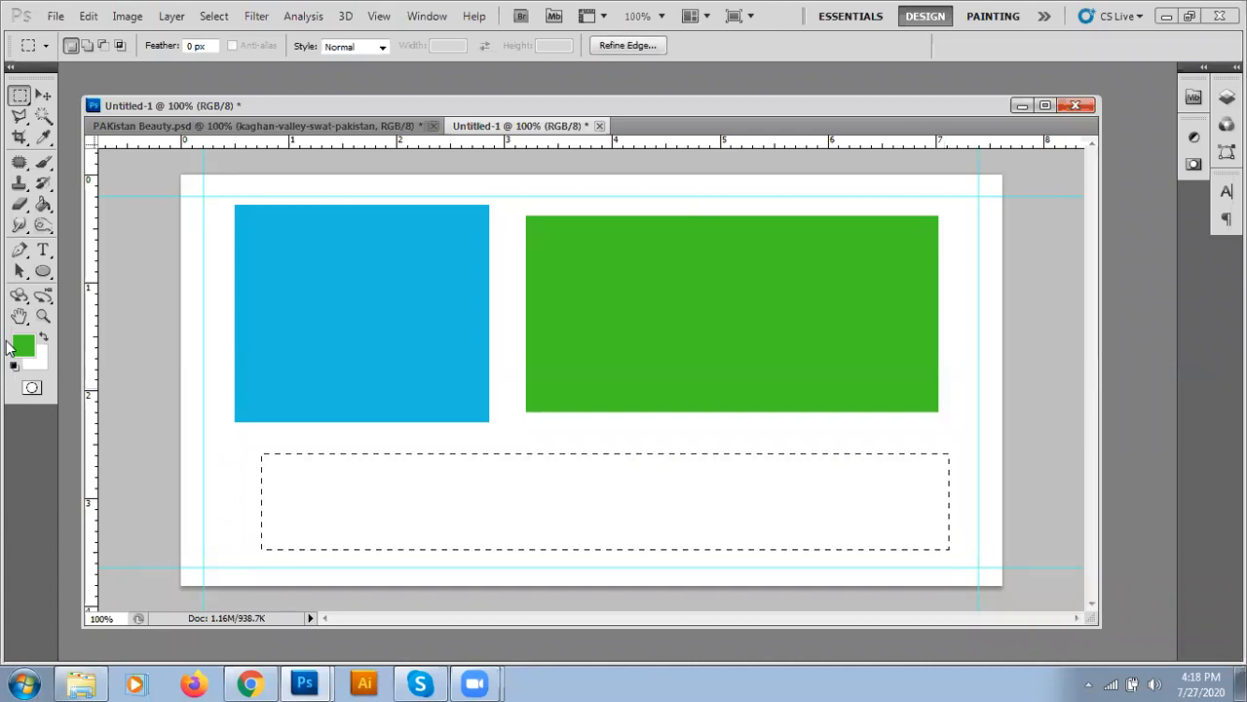
- Fill the lower bar with teal, then undo the teal, blue and green blocks back to blank white
left_click(20, 344)
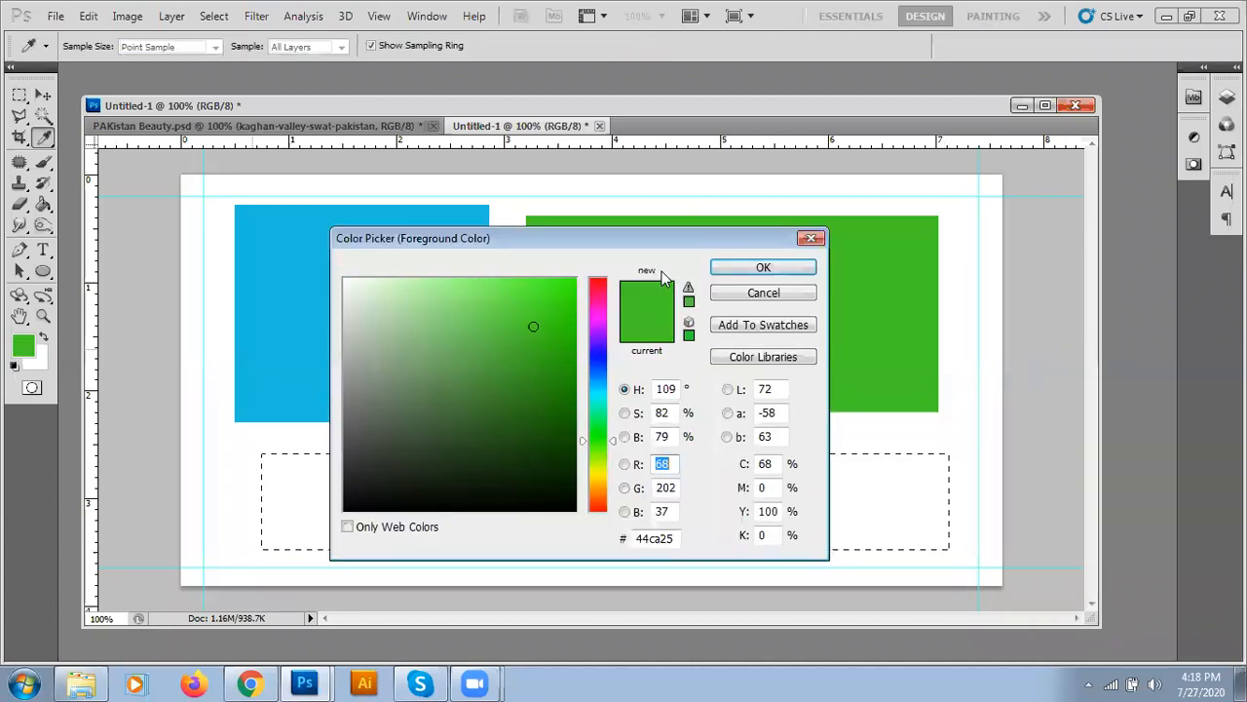
left_click(598, 399)
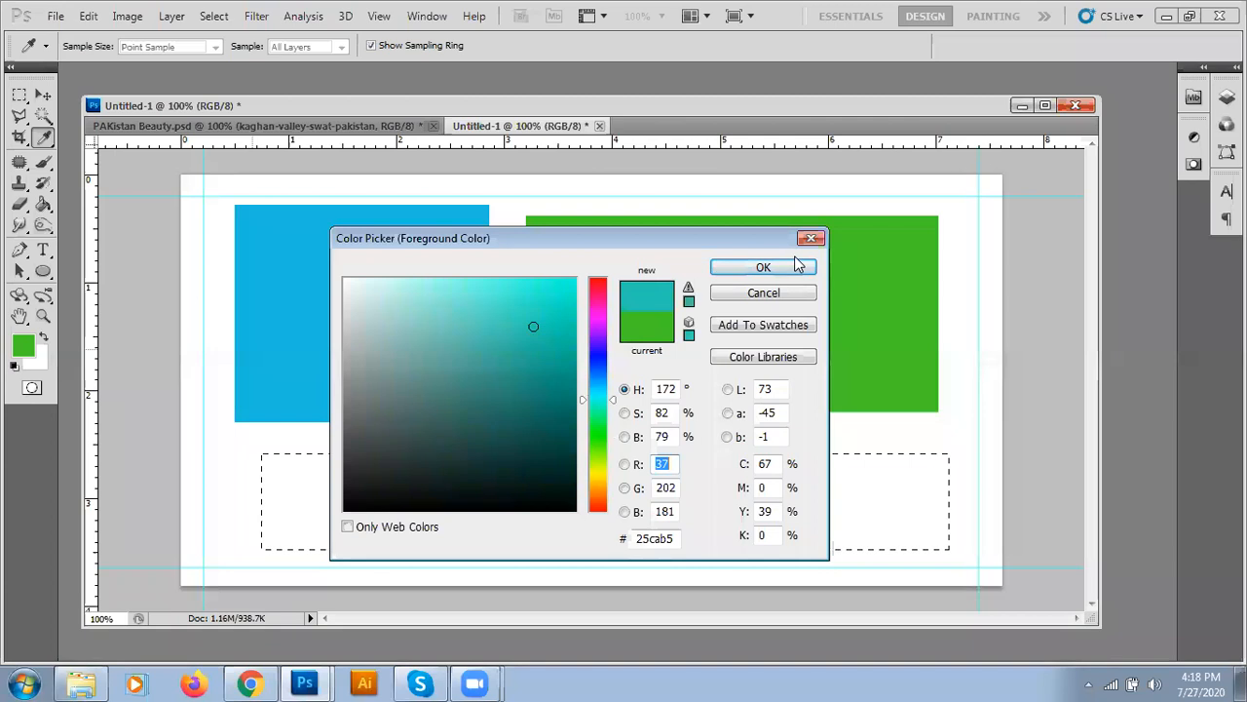
left_click(793, 263)
key("alt+BackSpace")
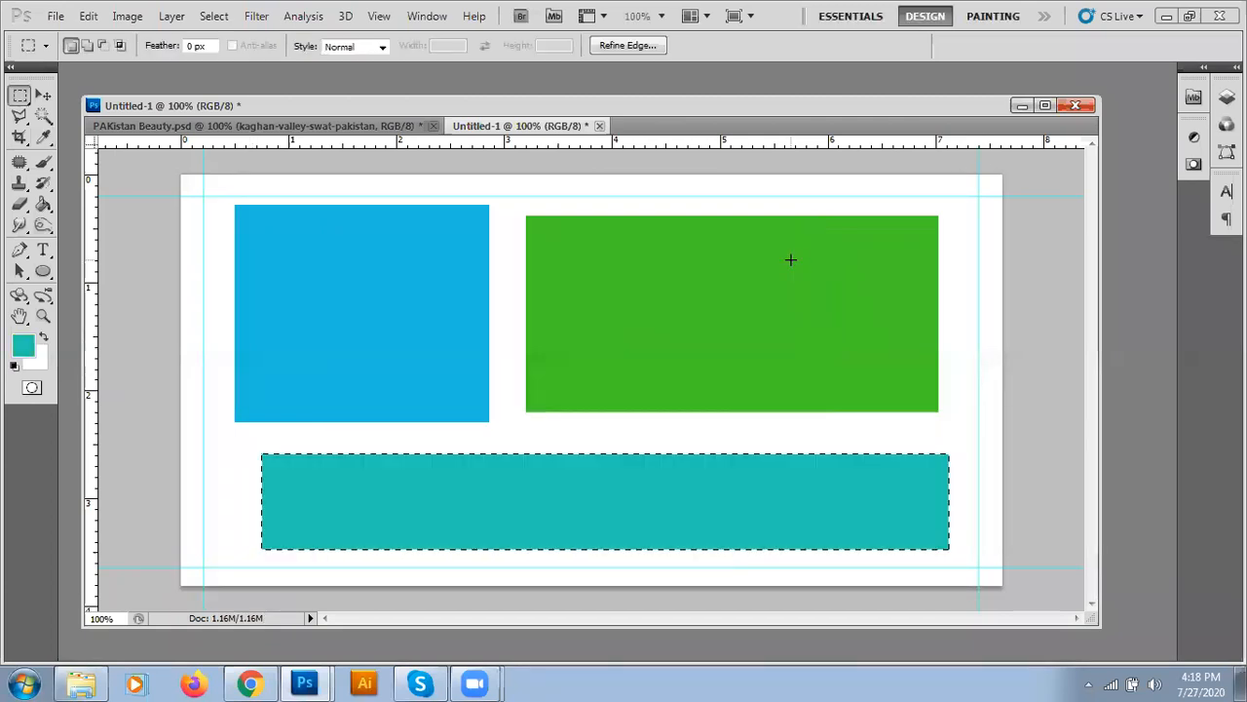
key("ctrl+d")
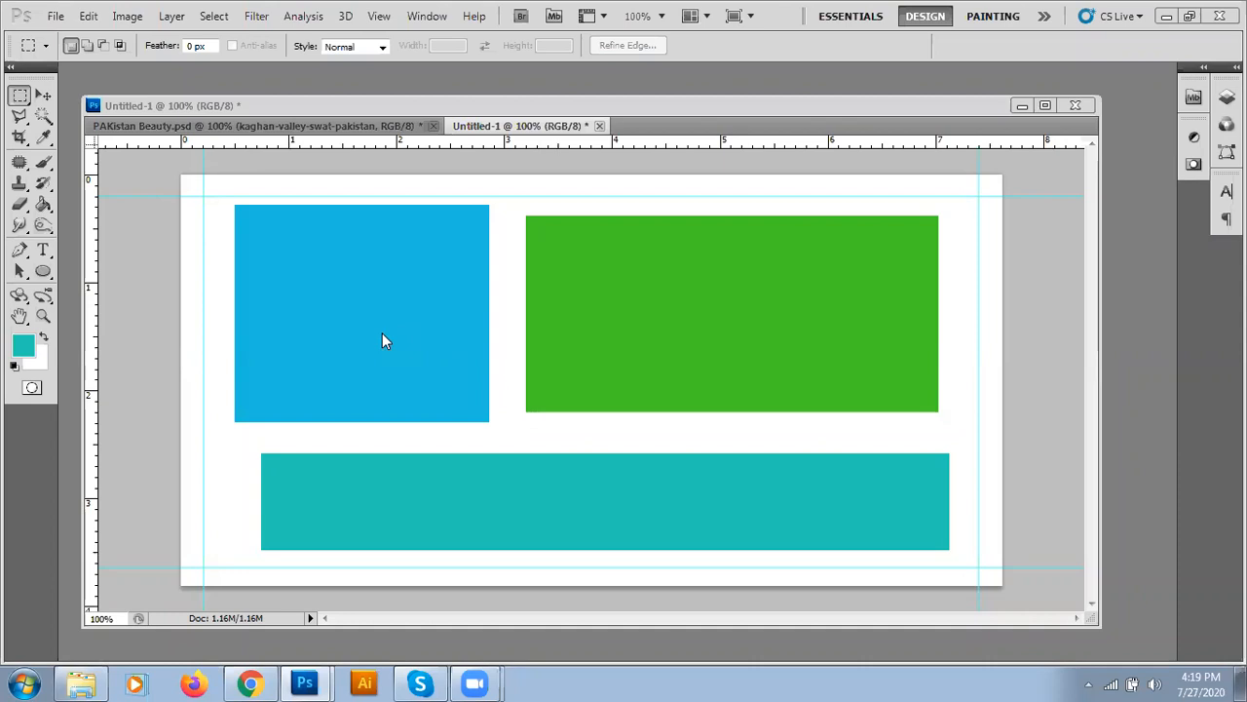
key("ctrl+alt+z")
key("ctrl+alt+z")
key("ctrl+alt+z")
key("ctrl+alt+z")
key("ctrl+alt+z")
key("ctrl+alt+z")
key("ctrl+alt+z")
key("ctrl+alt+z")
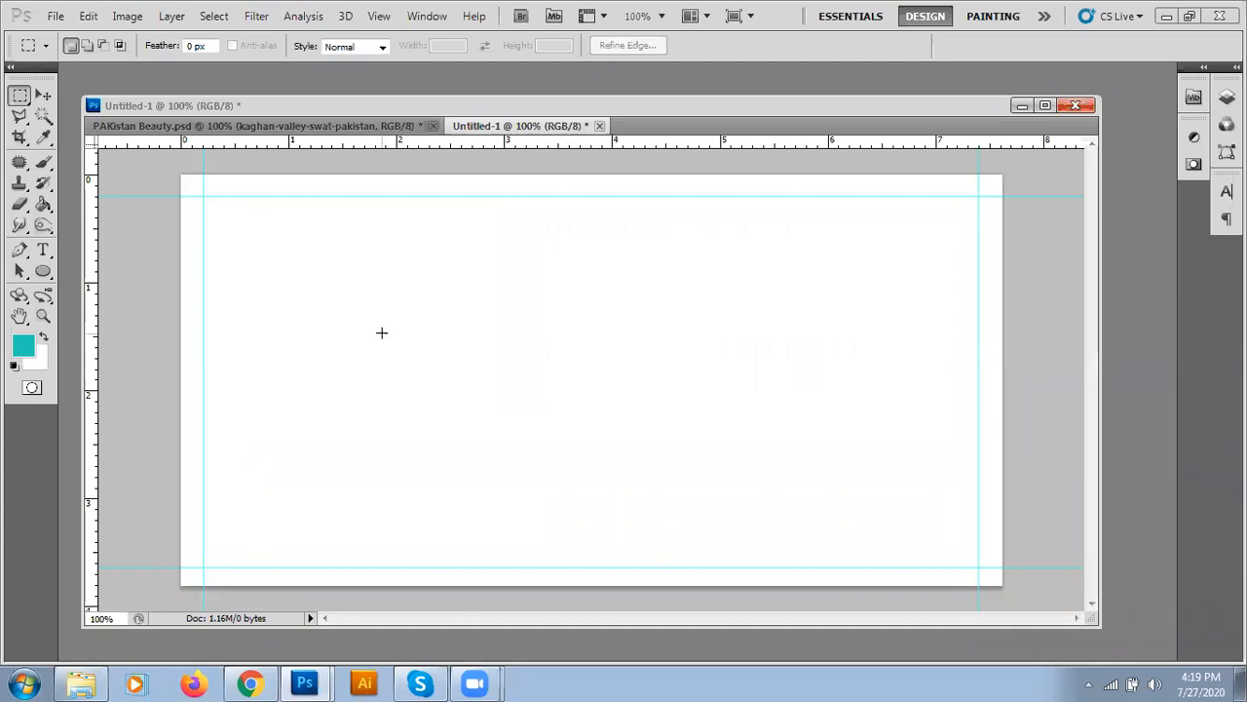
- Use File > Place and browse into the Institute of Freelancing folder
left_click(51, 101)
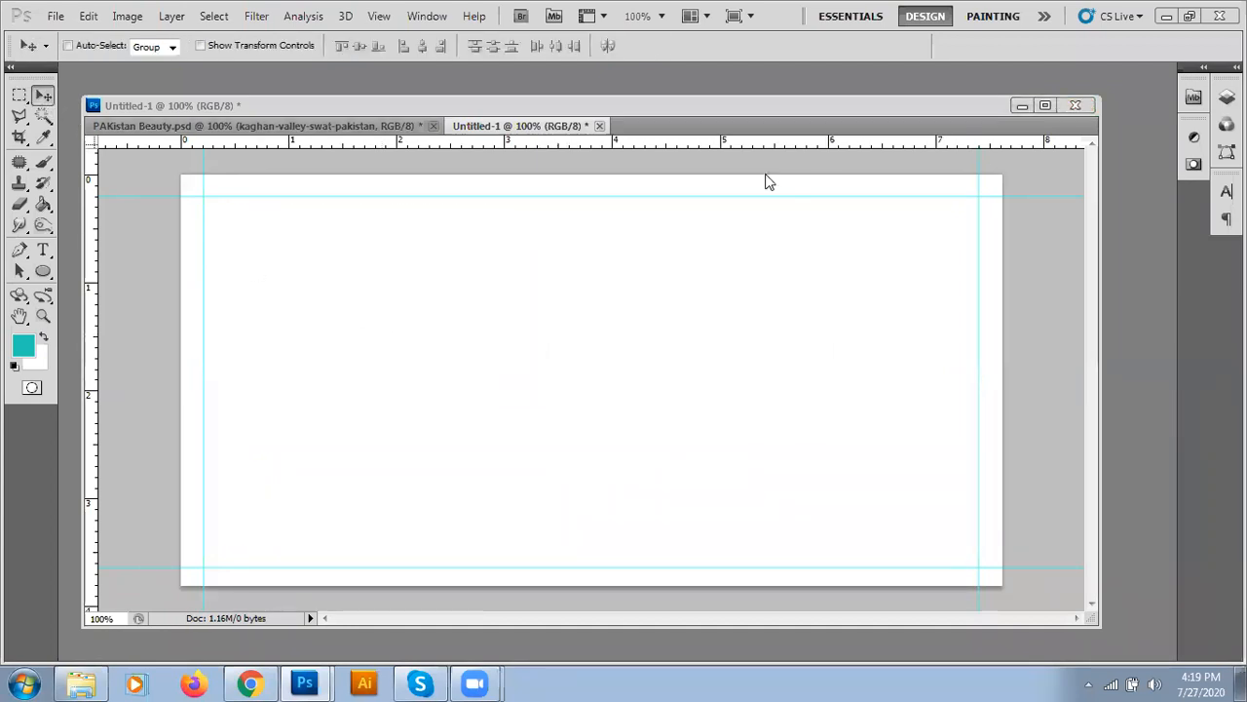
left_click(59, 17)
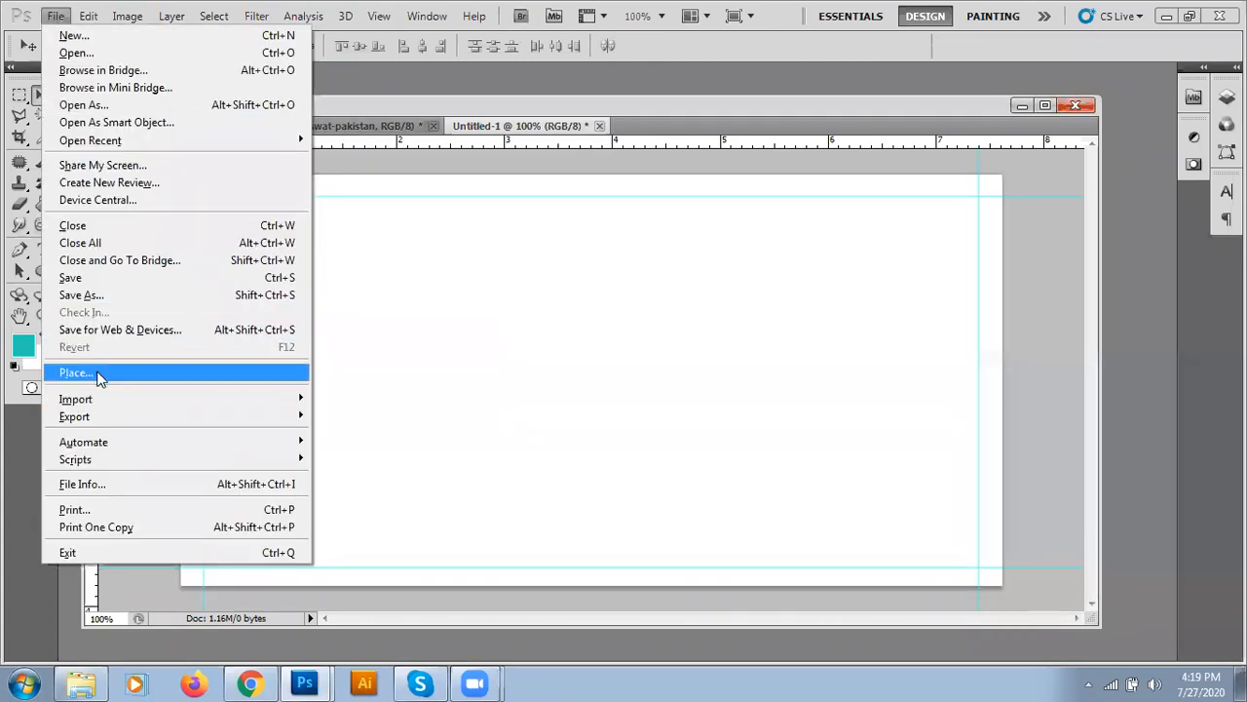
left_click(579, 362)
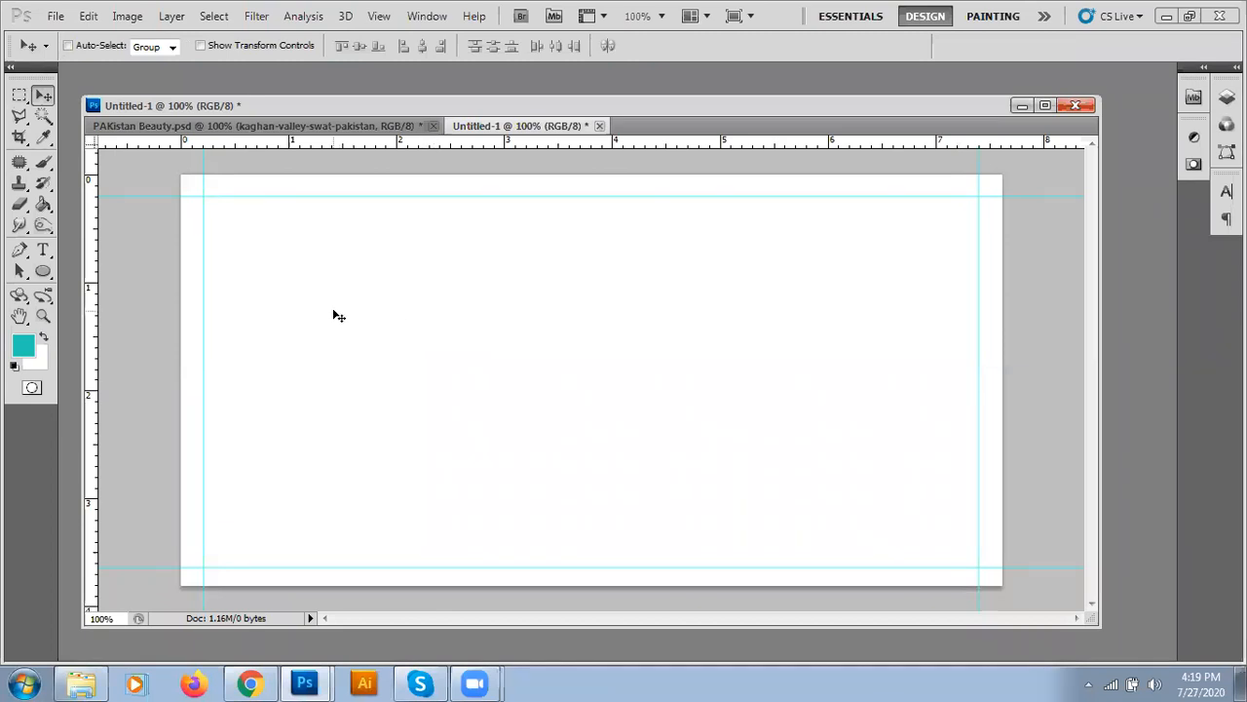
left_click(54, 17)
left_click(60, 374)
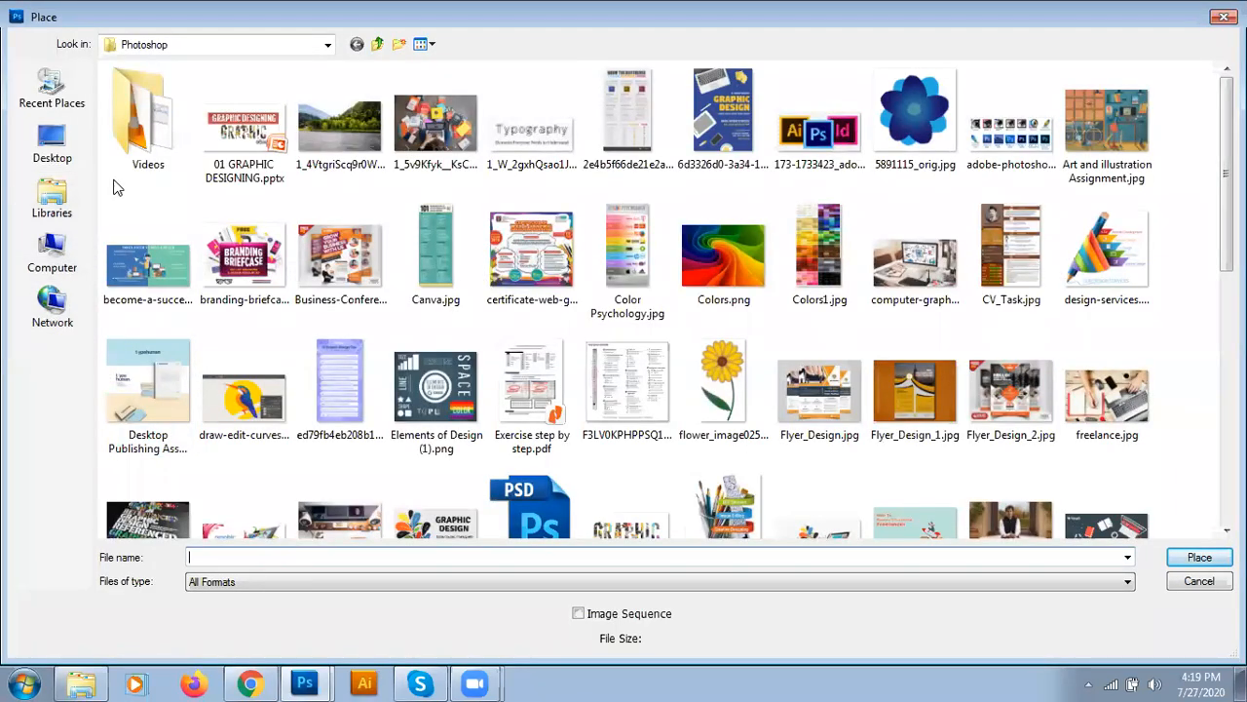
left_click(378, 45)
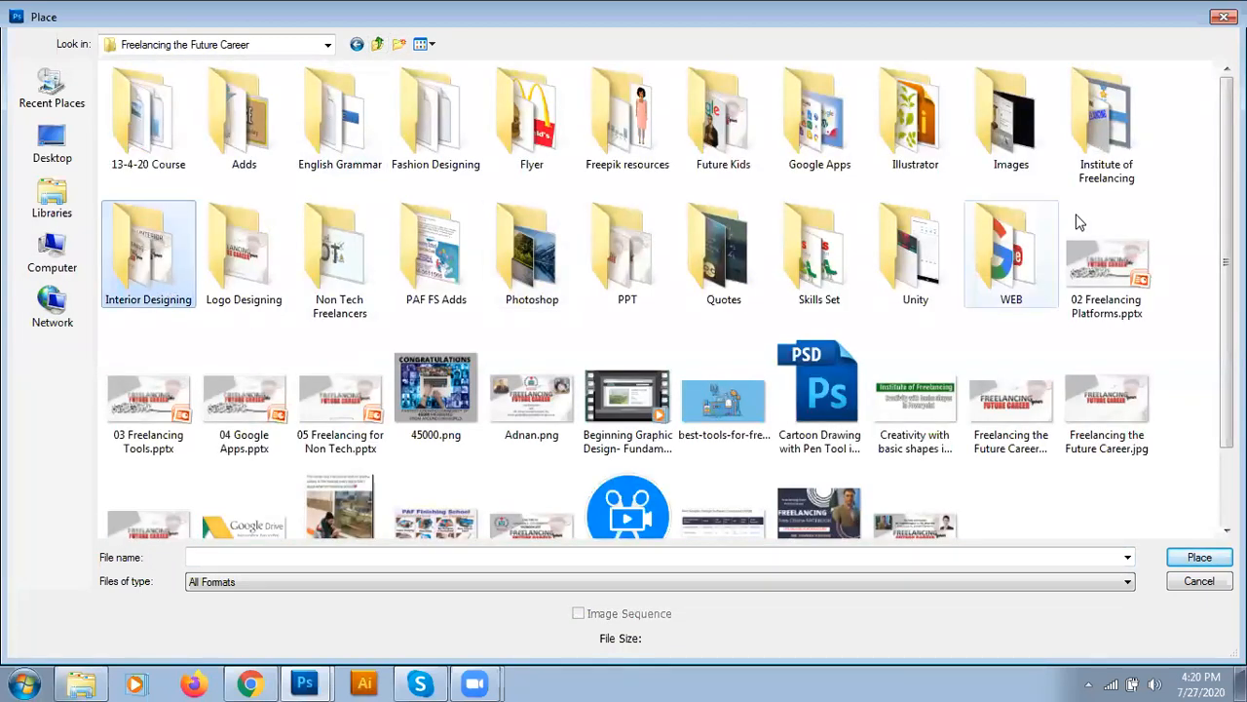
double_click(1100, 158)
- Place the Institute of Freelancing logo, scaled to about 32% at the card's top-left
double_click(1014, 175)
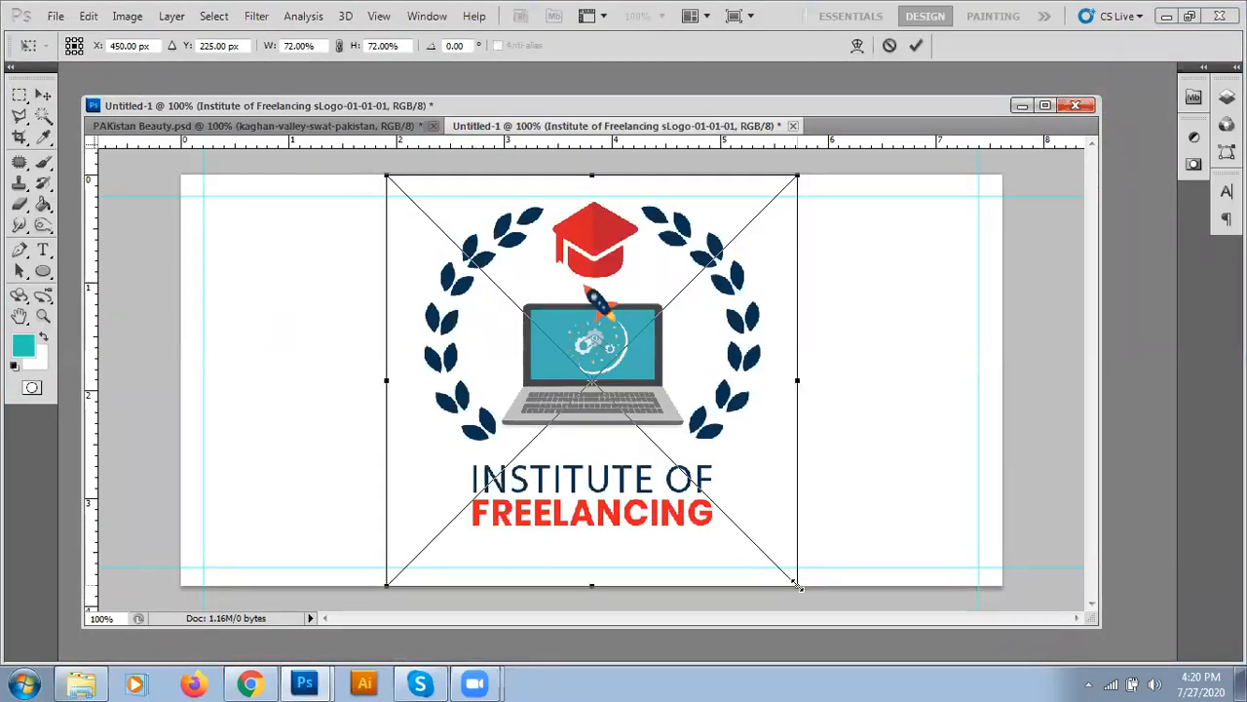
left_click_drag(797, 584, 559, 351)
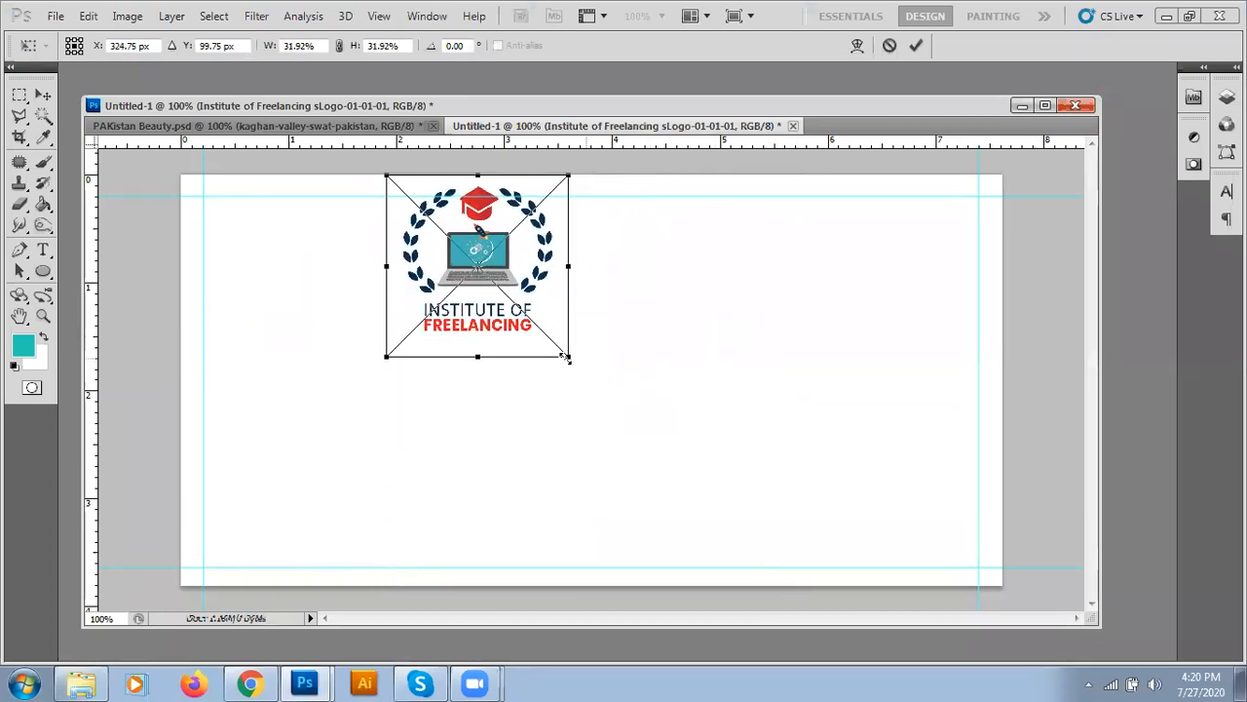
left_click_drag(485, 302, 320, 334)
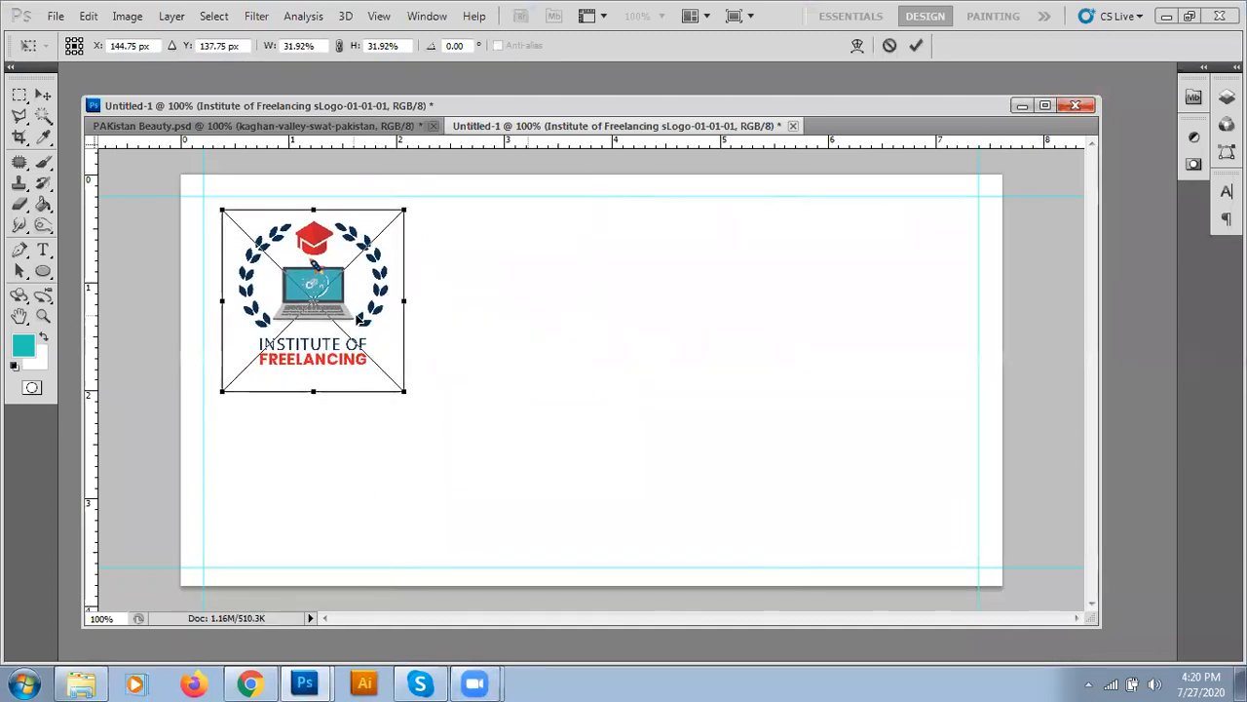
key("Return")
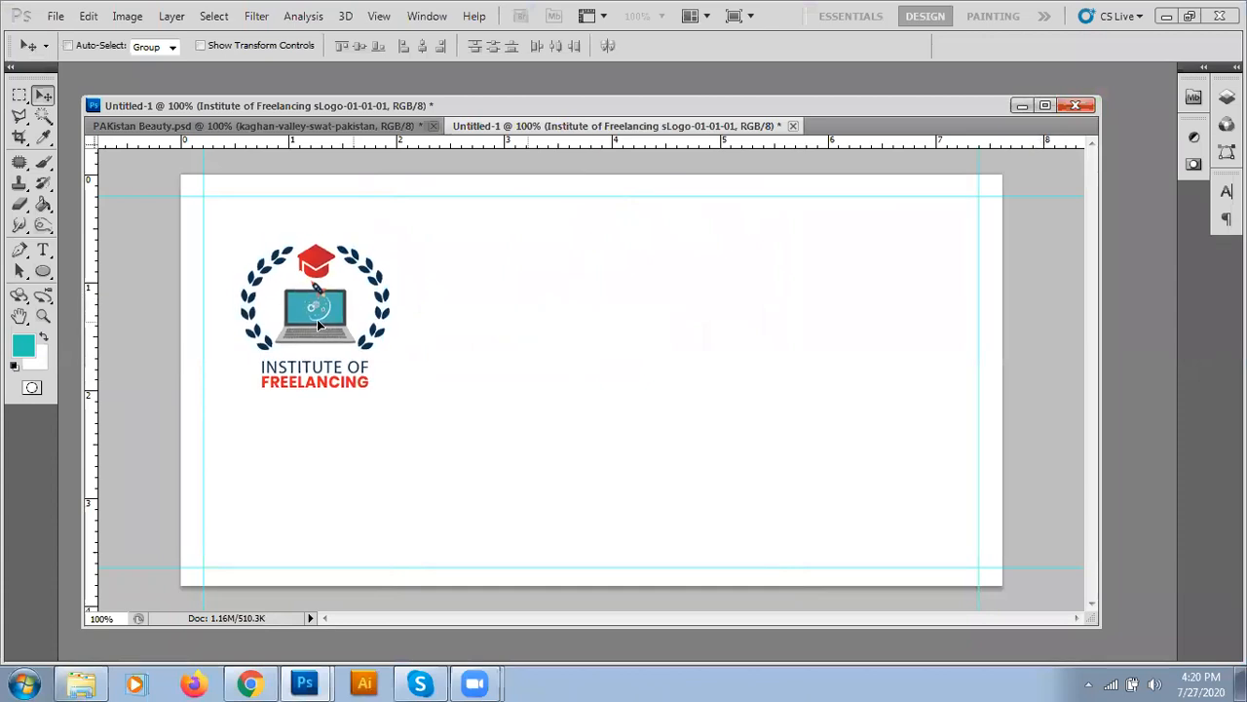
- Try the logo at the top centre, then settle it back top-left inside the guides
left_click_drag(317, 302, 591, 290)
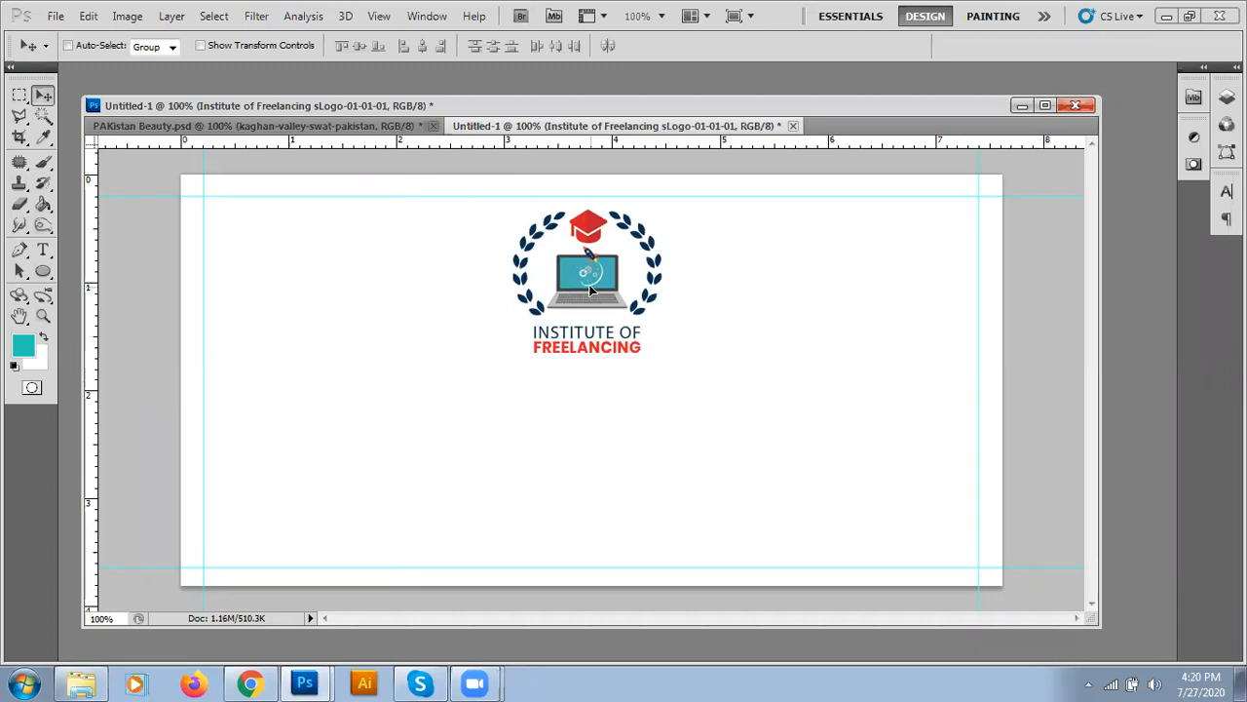
left_click_drag(590, 289, 302, 300)
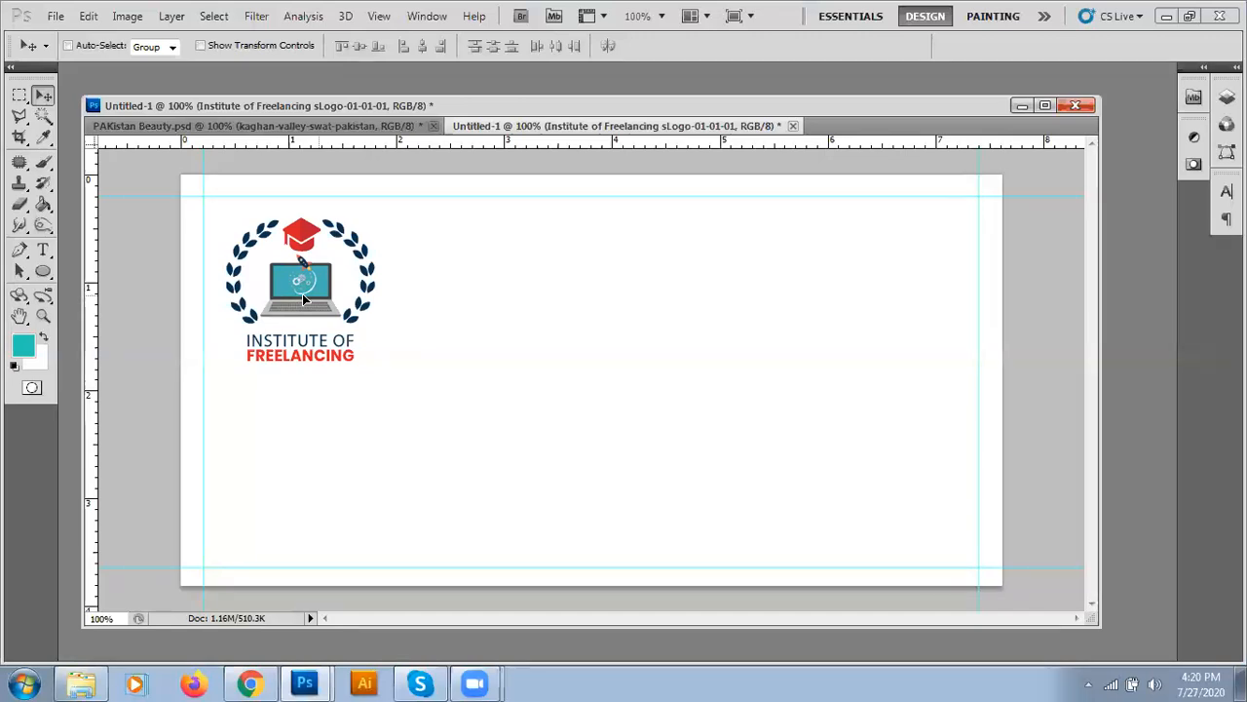
left_click_drag(302, 297, 313, 294)
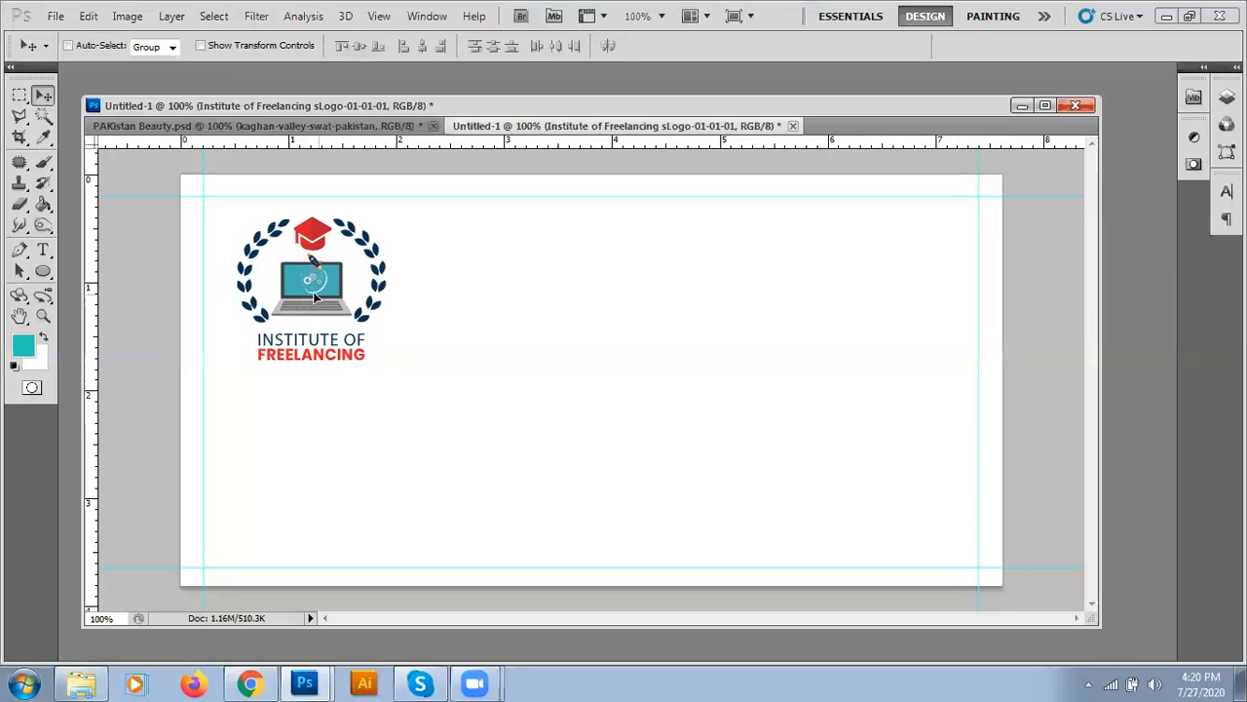
- Preview black in the foreground Color Picker, cancel twice, then reset to default black/white colours
left_click(25, 354)
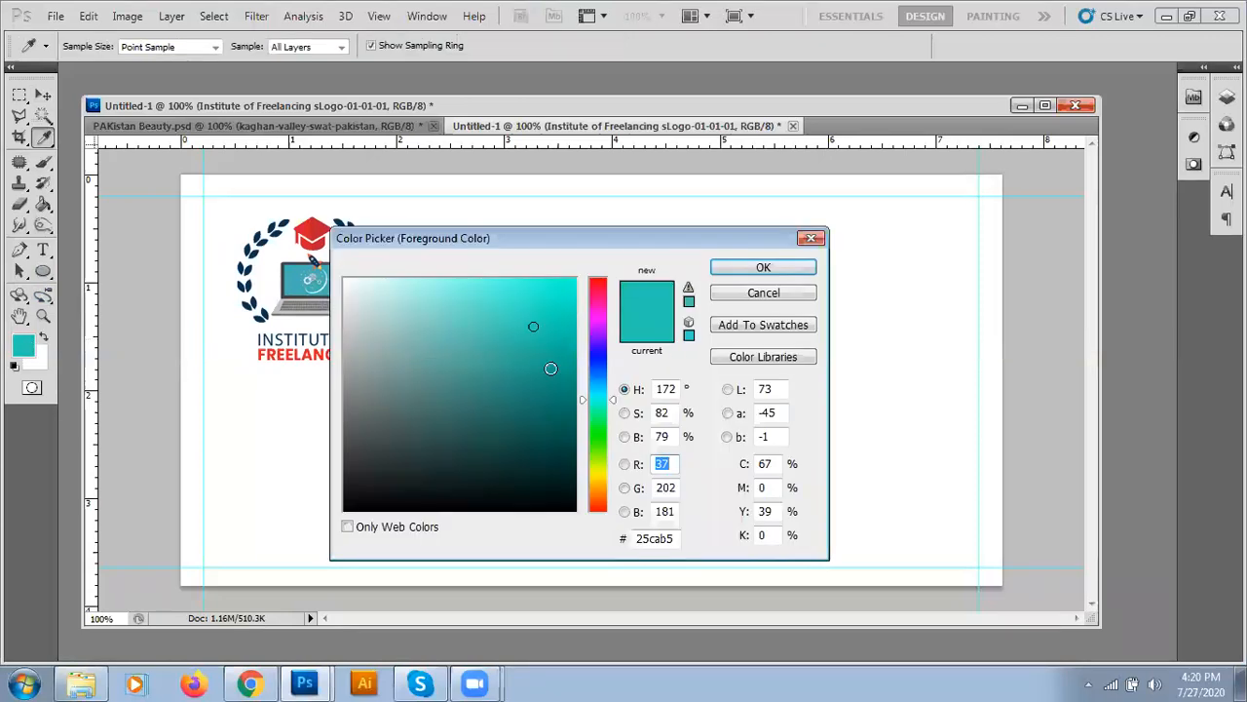
left_click_drag(549, 366, 700, 500)
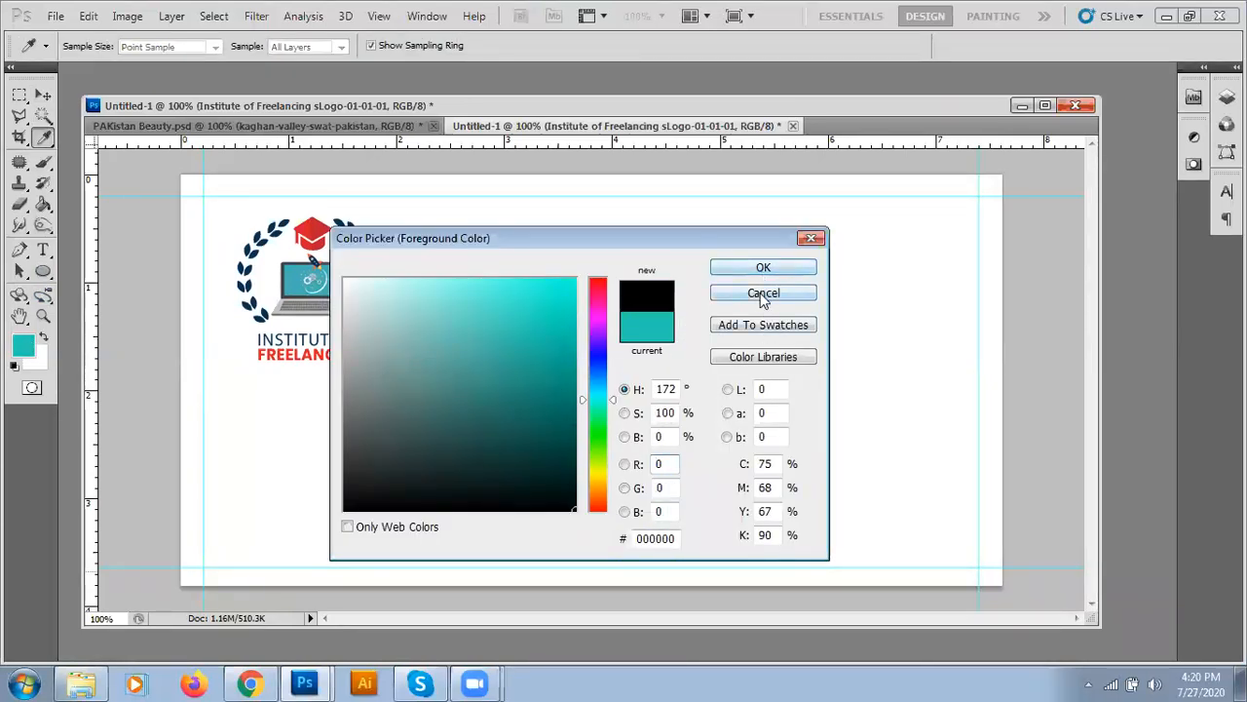
left_click(762, 293)
key("v")
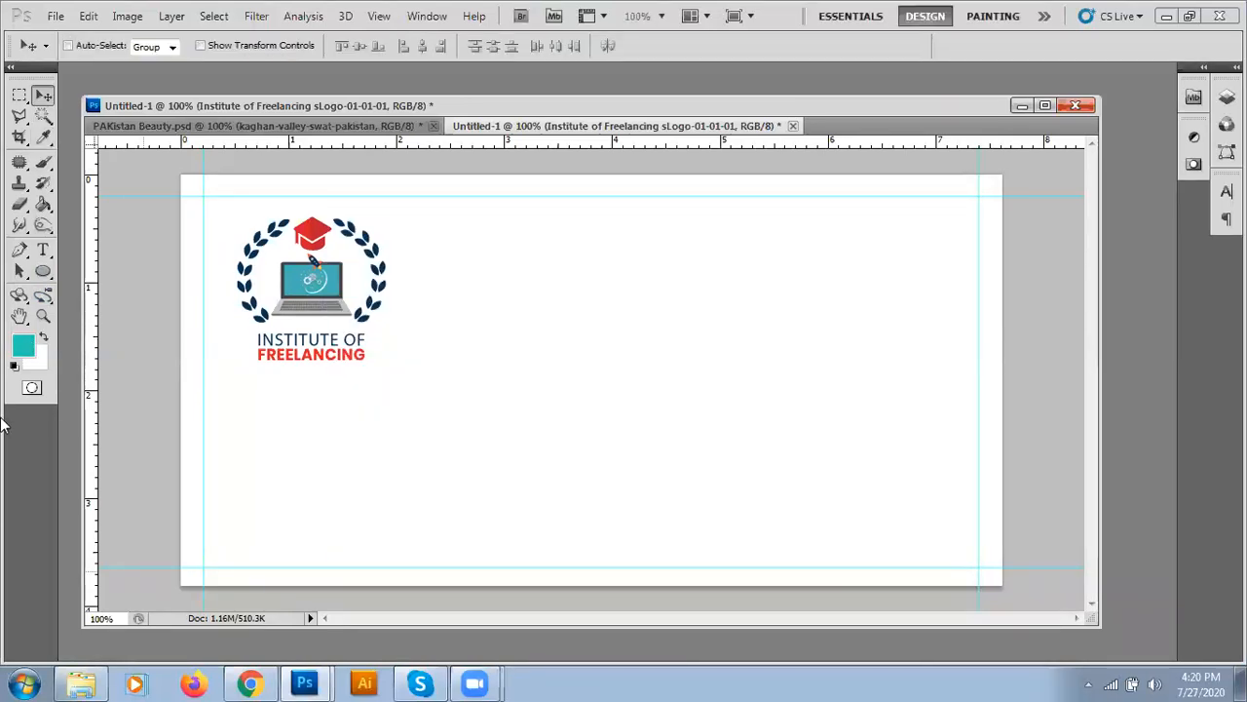
left_click(23, 348)
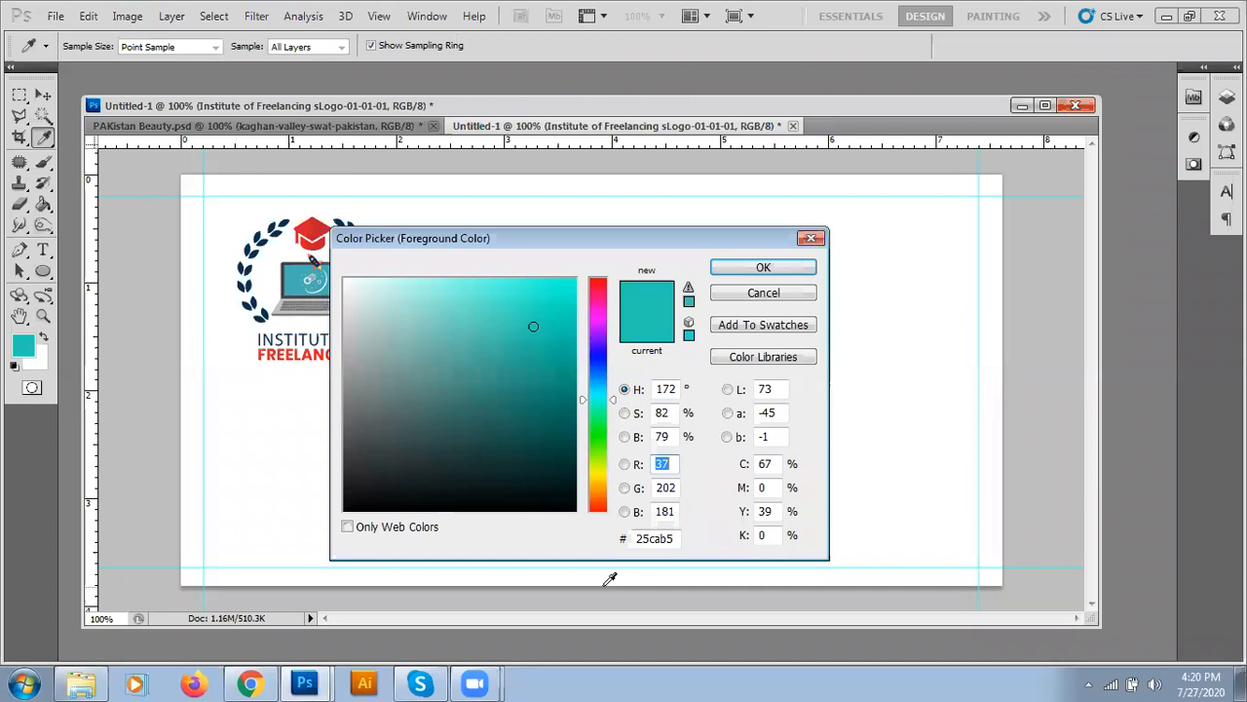
left_click(574, 510)
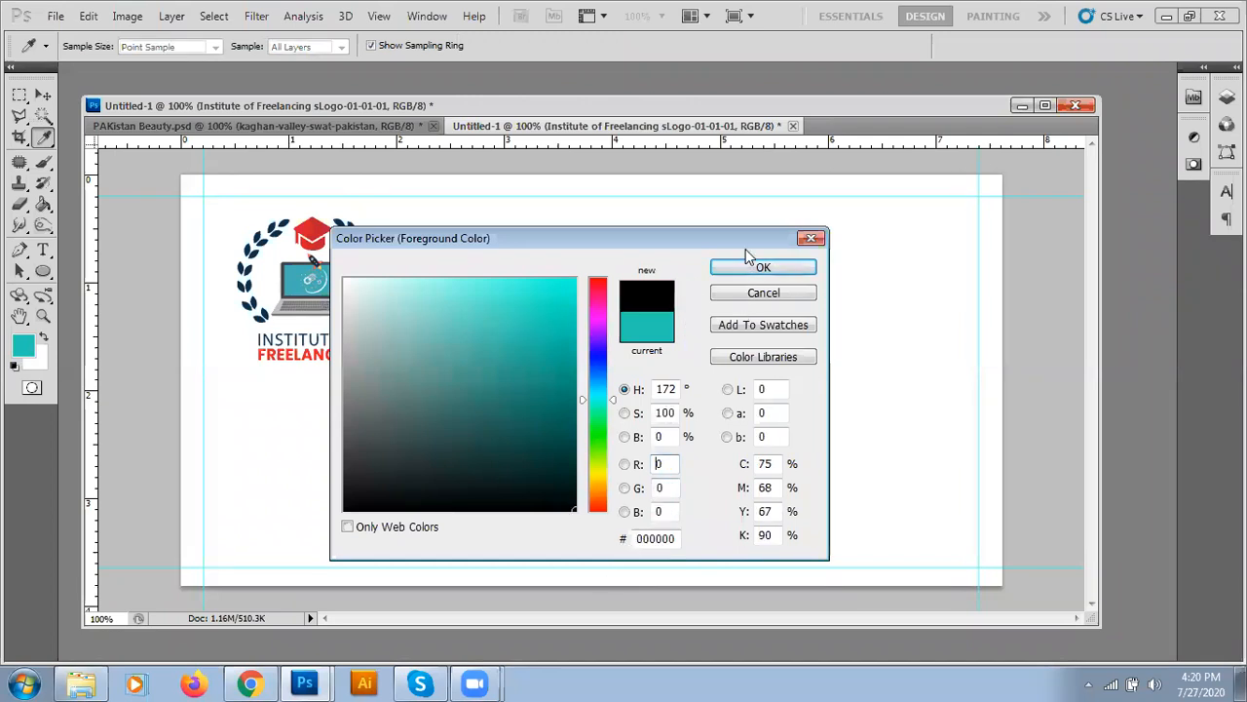
left_click(756, 294)
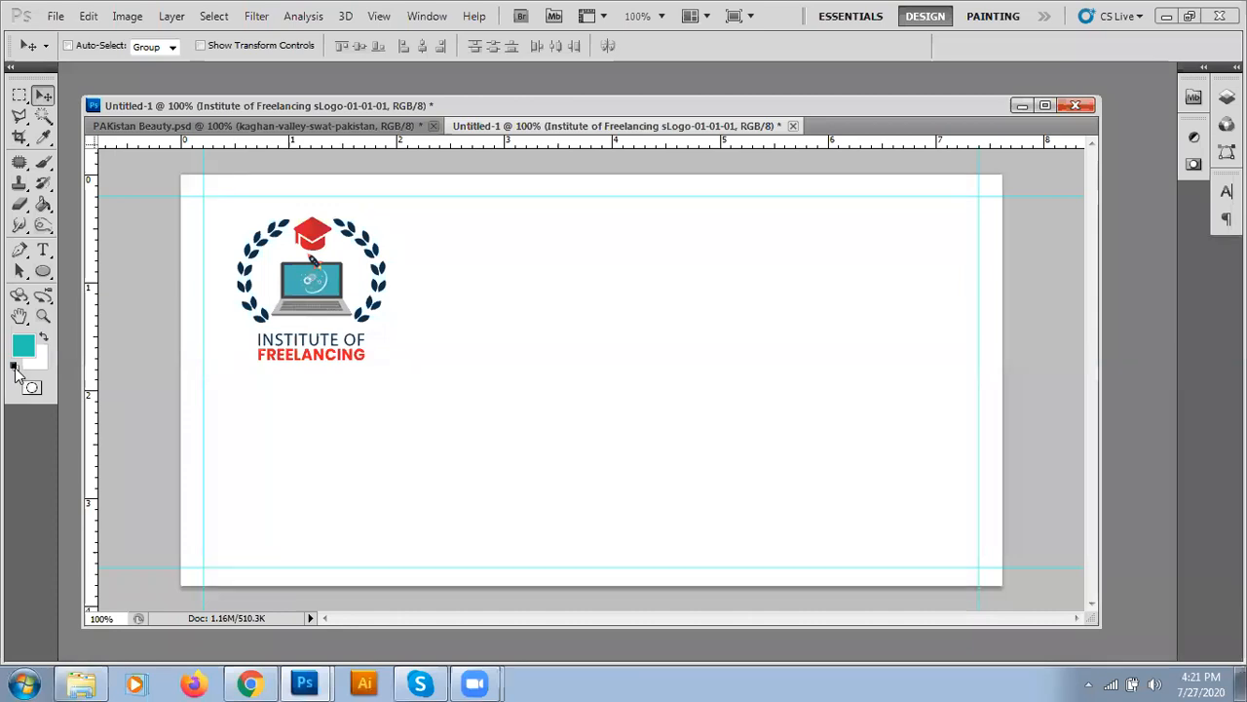
left_click(15, 368)
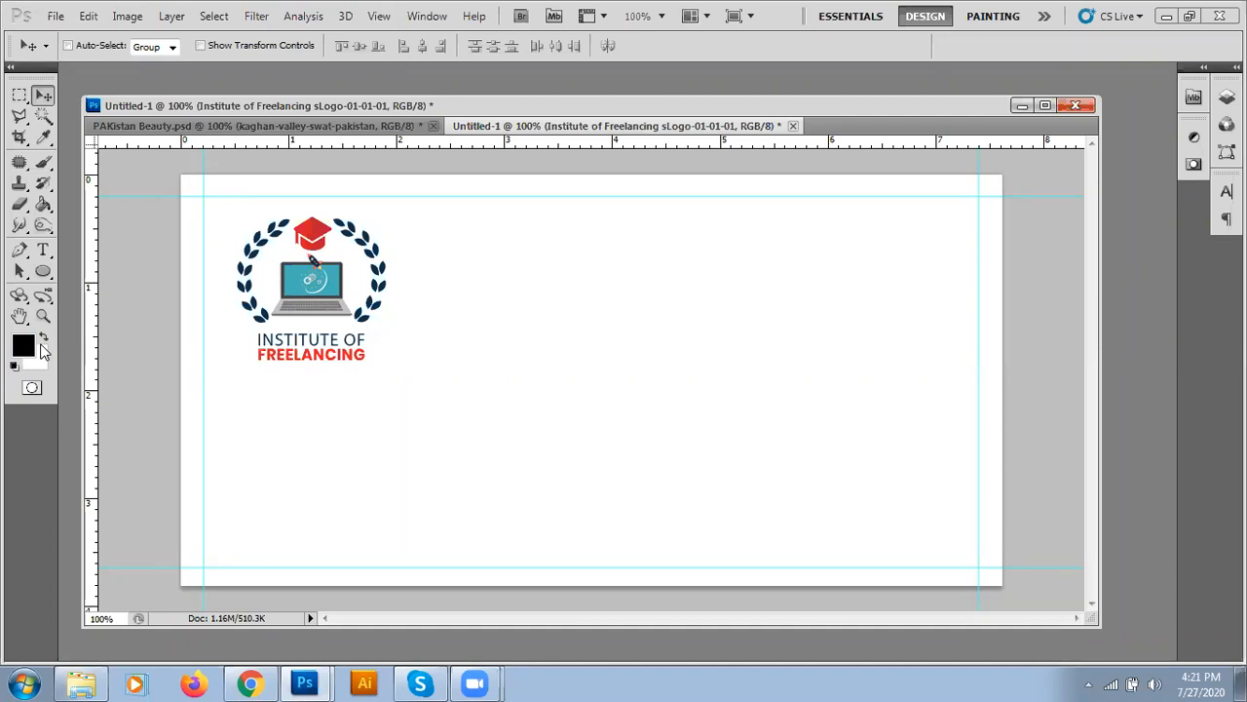
- Try a pure red foreground, then reset to black foreground and white background
left_click(23, 345)
left_click(575, 280)
left_click(763, 268)
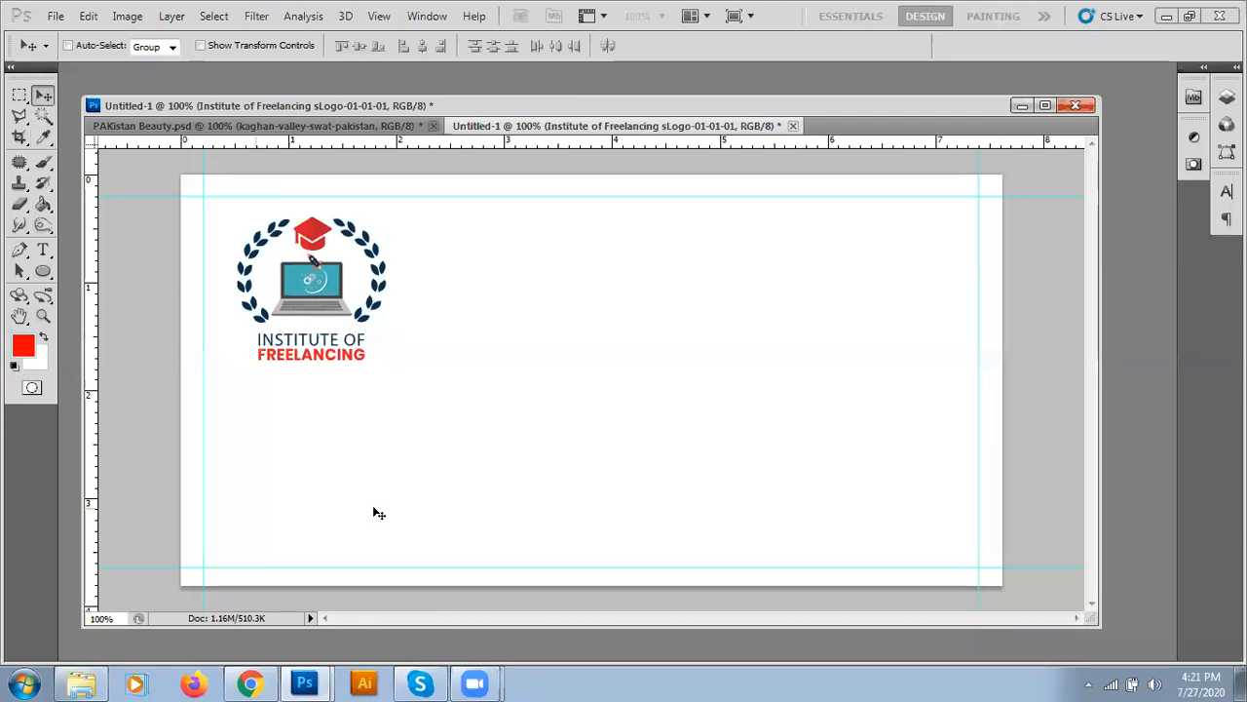
left_click(15, 366)
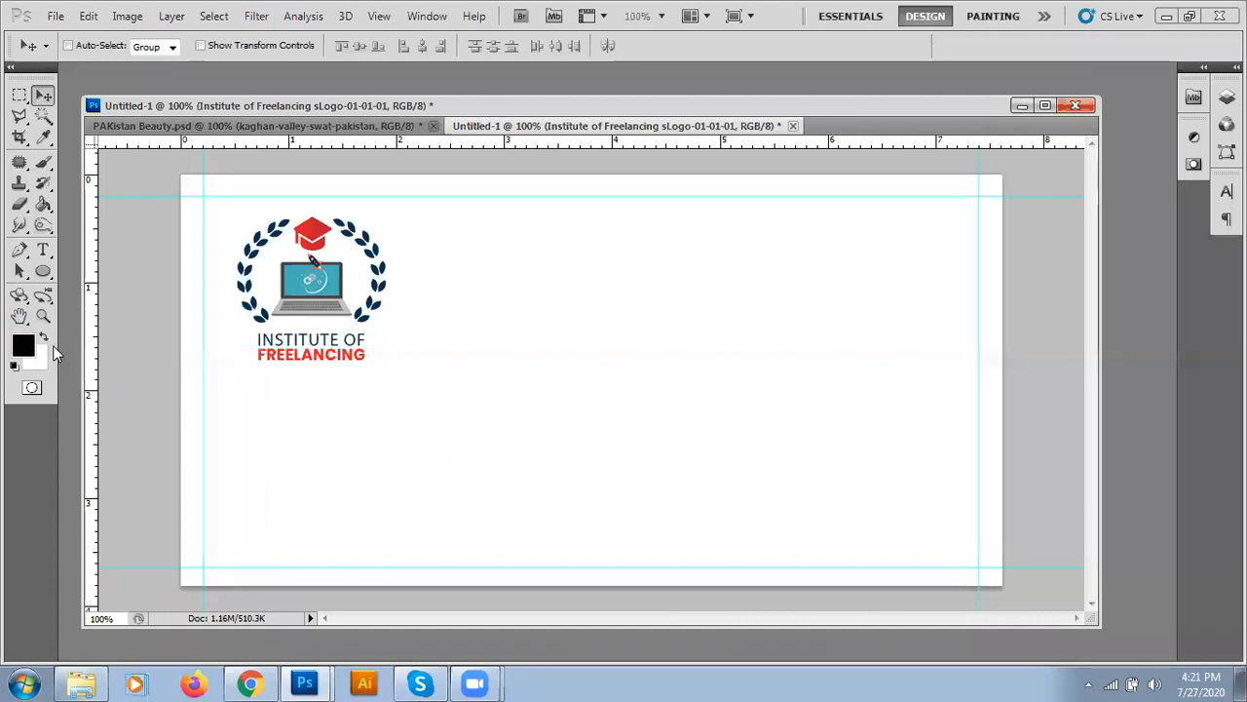
- Start a horizontal text line right of the logo with font size 18 pt
left_click(43, 251)
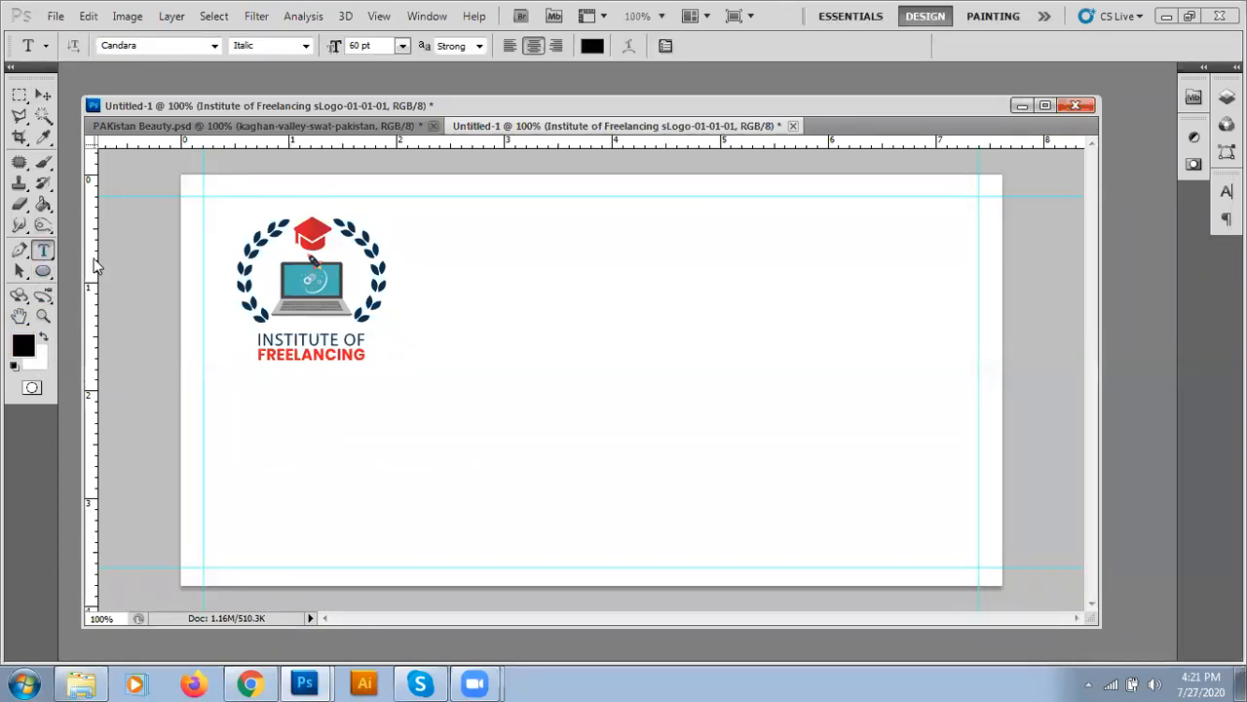
left_click(513, 277)
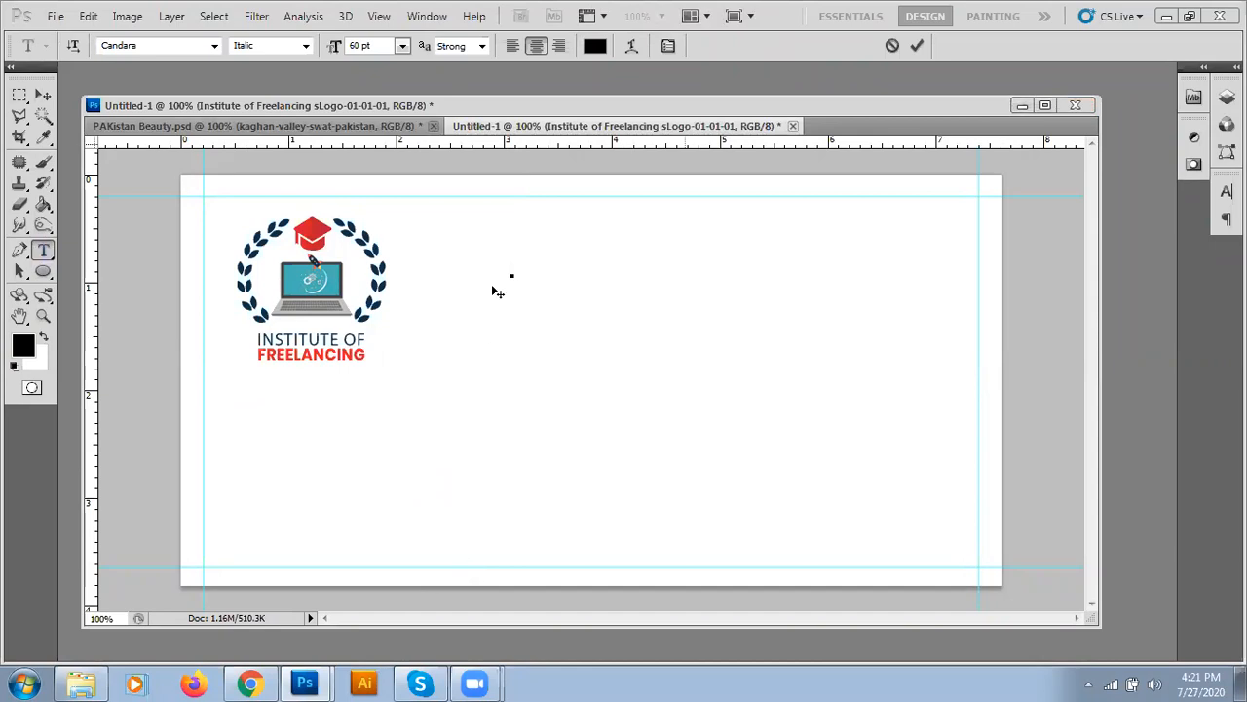
left_click(404, 49)
left_click(404, 257)
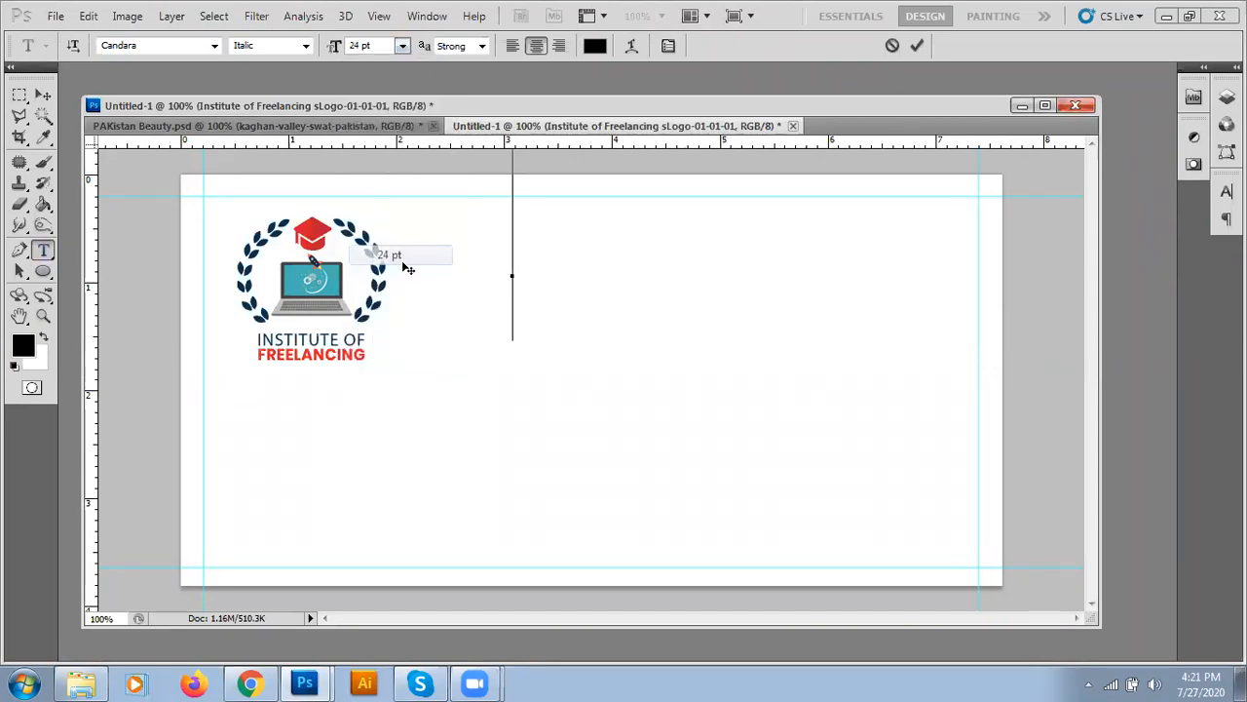
left_click(402, 47)
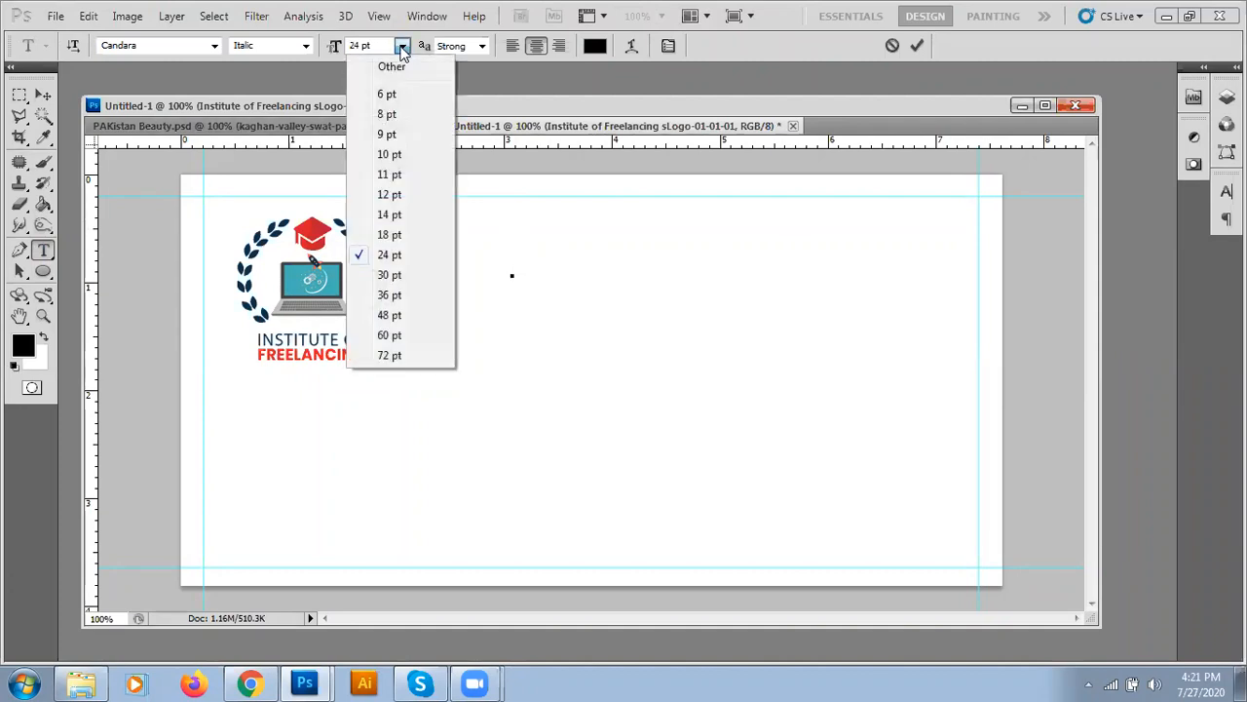
left_click(400, 234)
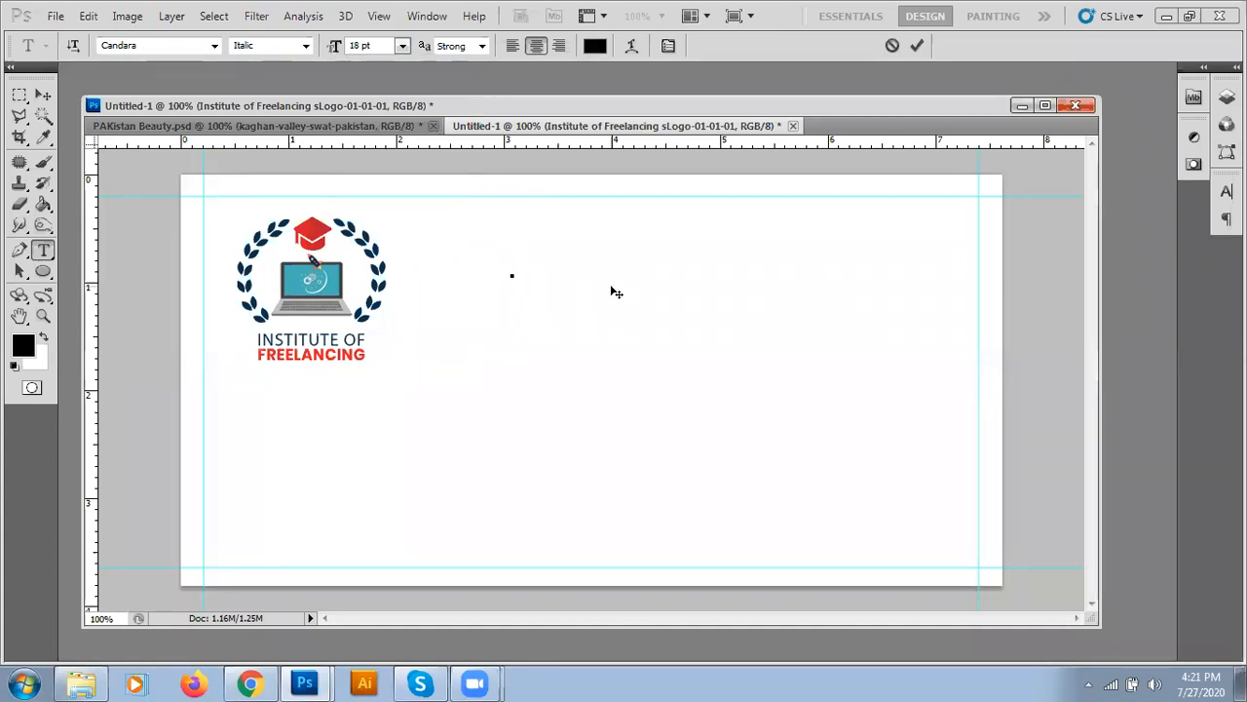
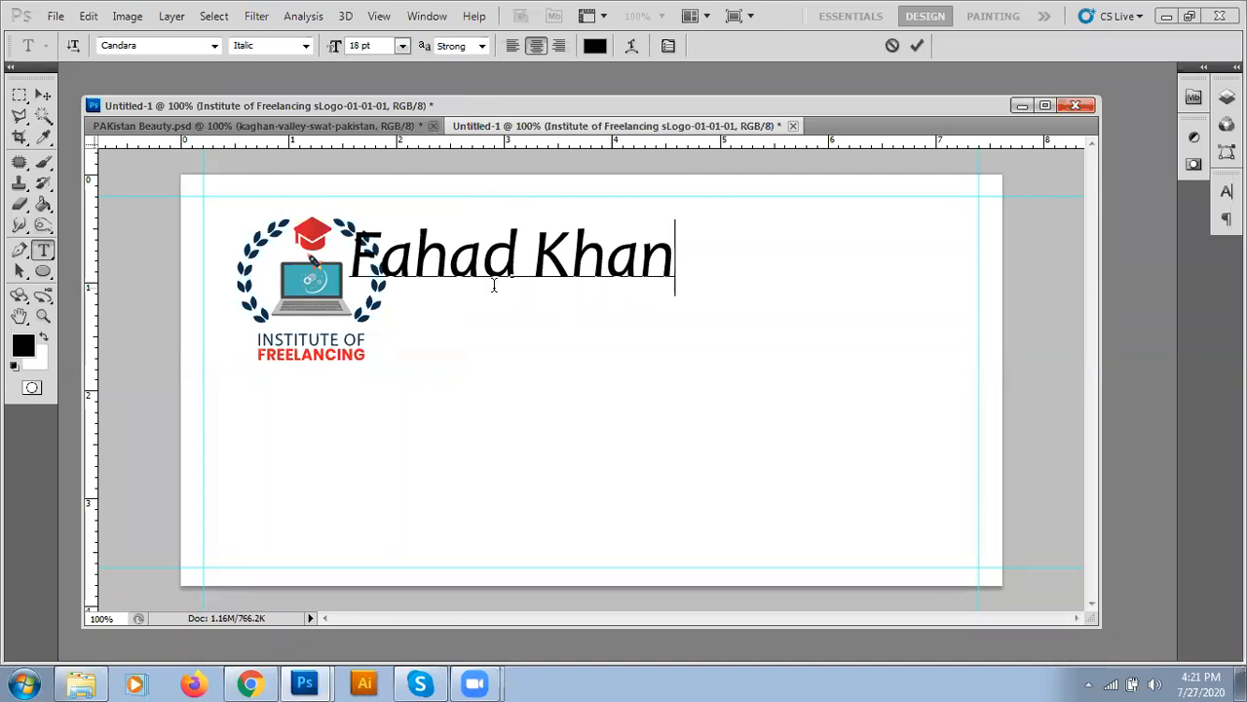
- Type the person's name, shift it further right, and commit it
left_click_drag(503, 308, 699, 317)
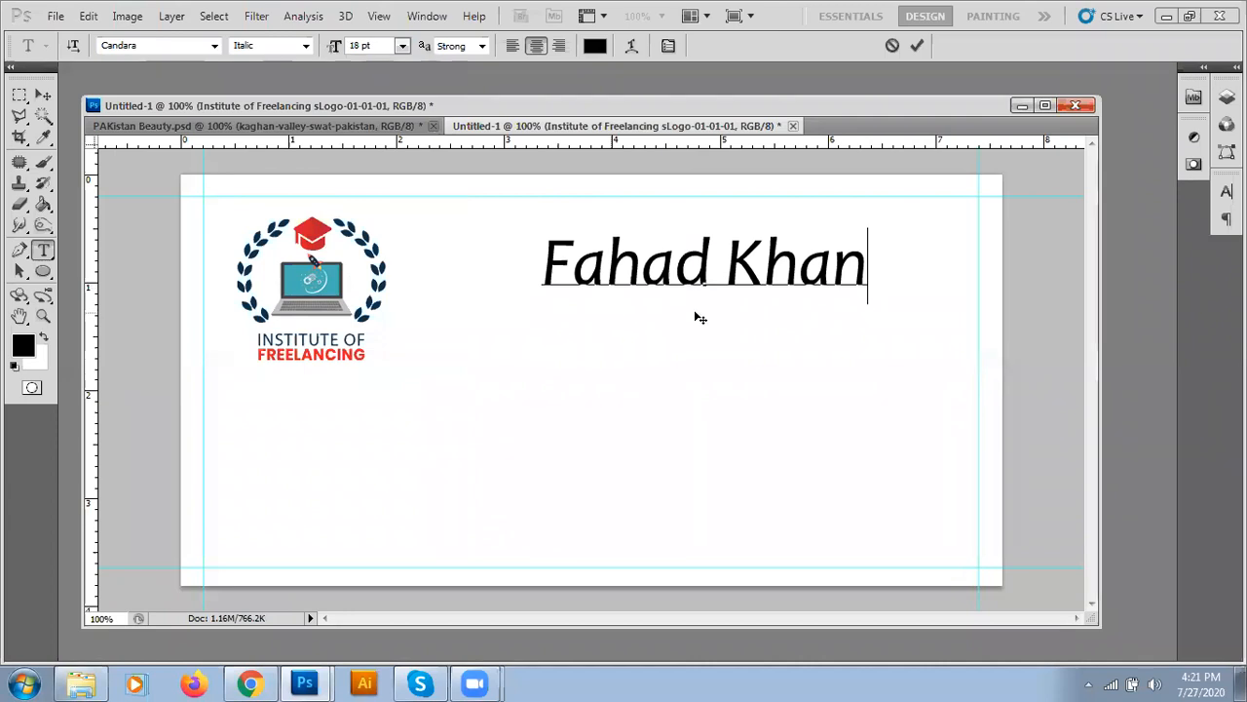
left_click(919, 46)
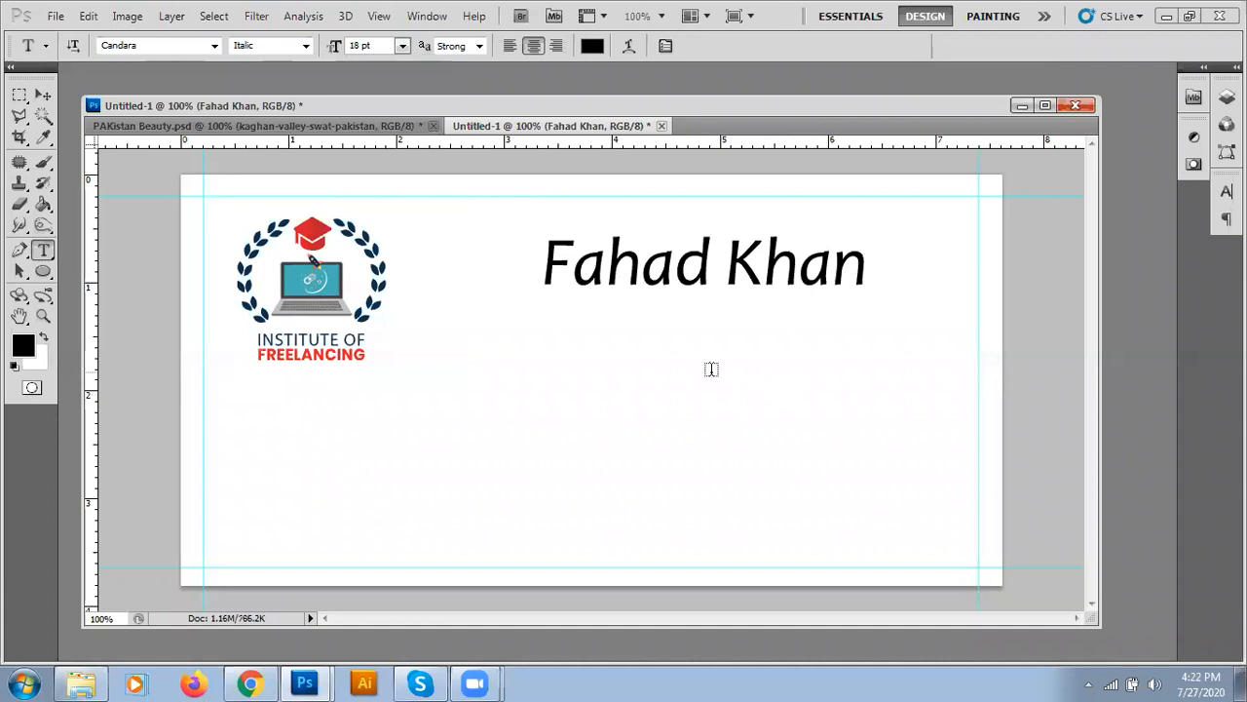
- Restyle the whole name line from Candara Italic to Fjalla One, trying Copperplate Gothic Light first
left_click_drag(543, 265, 868, 261)
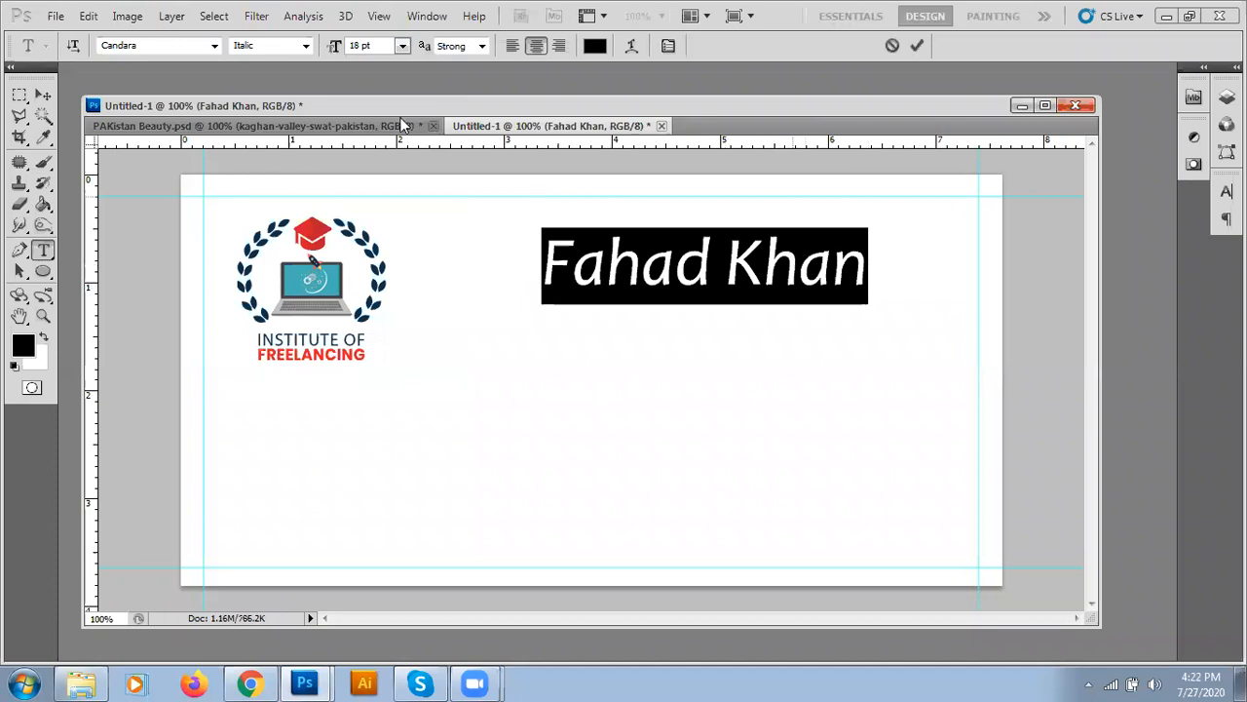
left_click(178, 45)
left_click(214, 46)
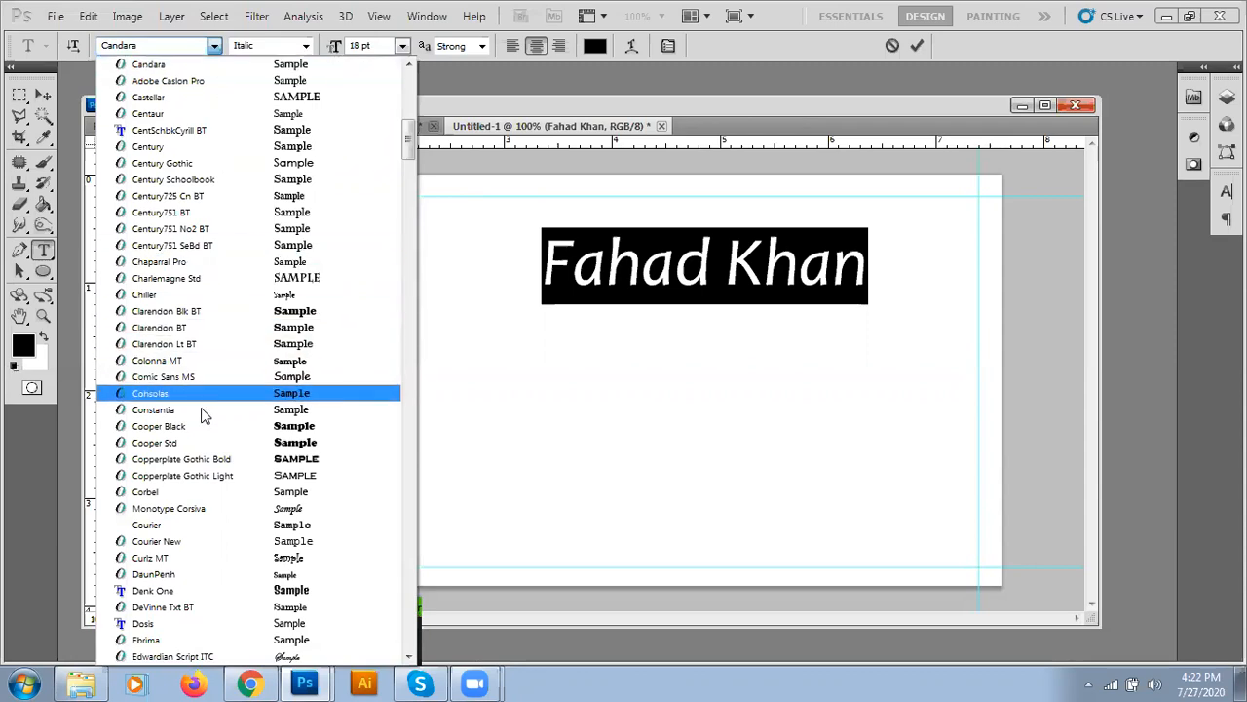
left_click(216, 478)
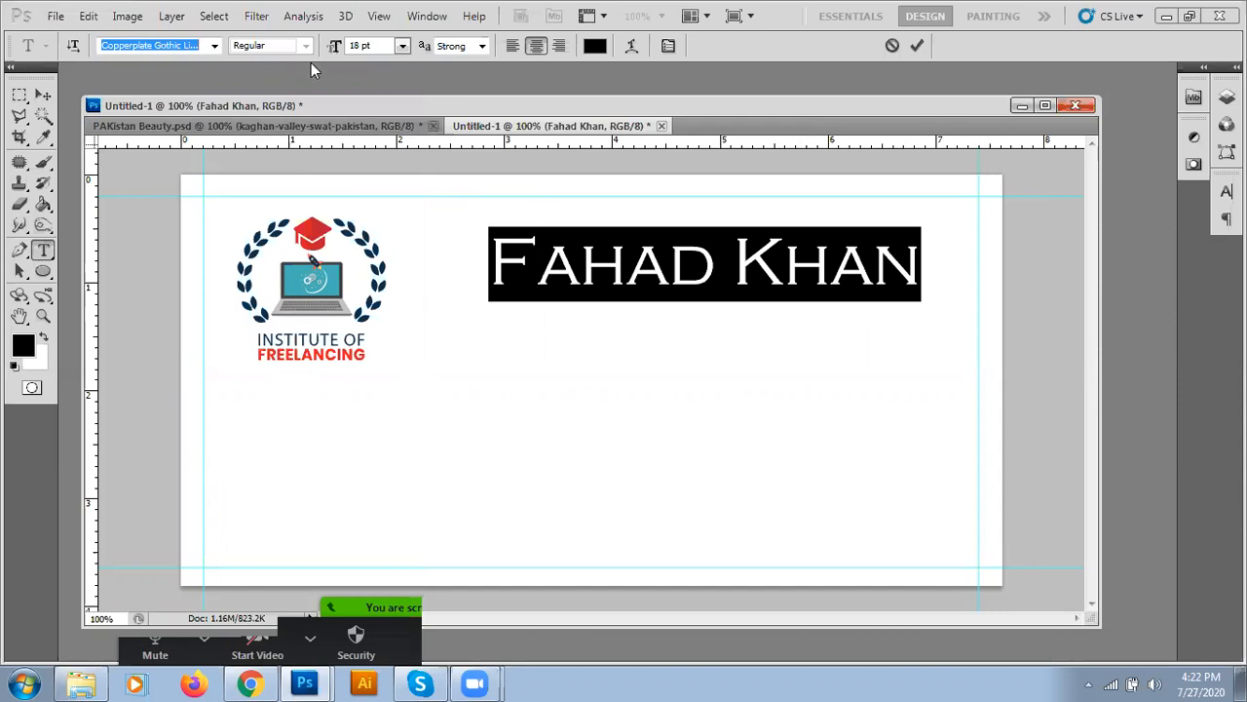
left_click(214, 48)
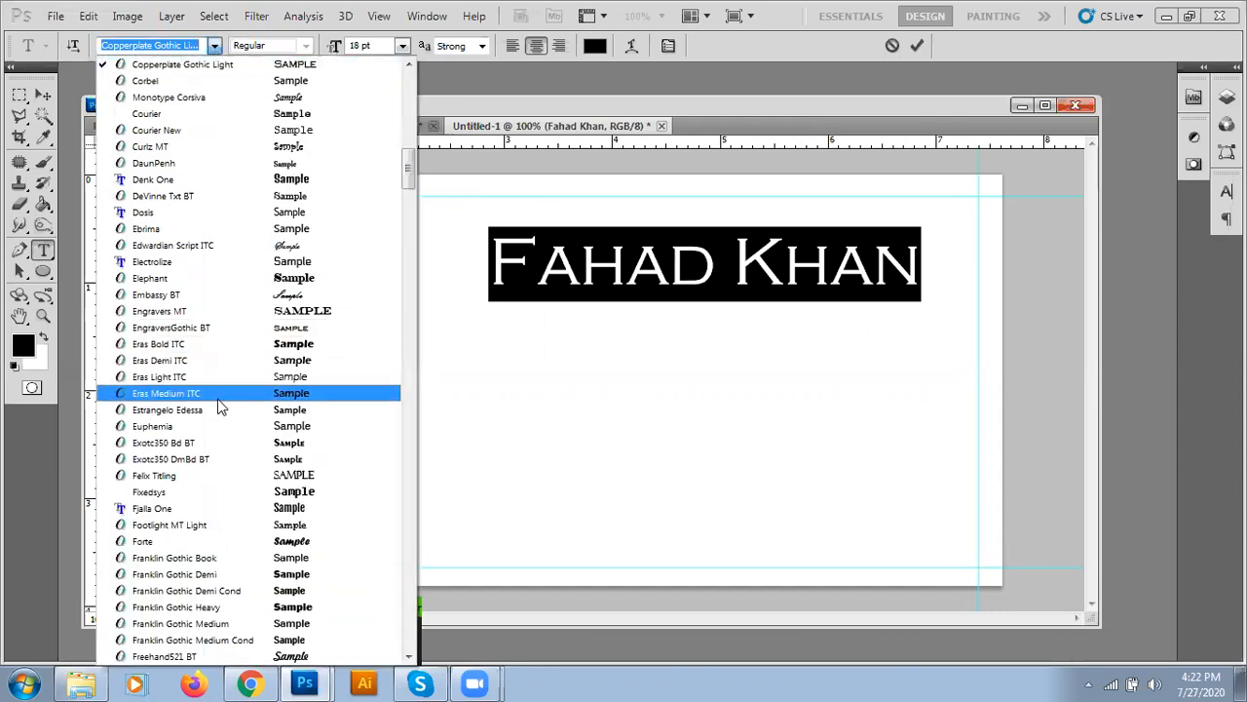
left_click(215, 508)
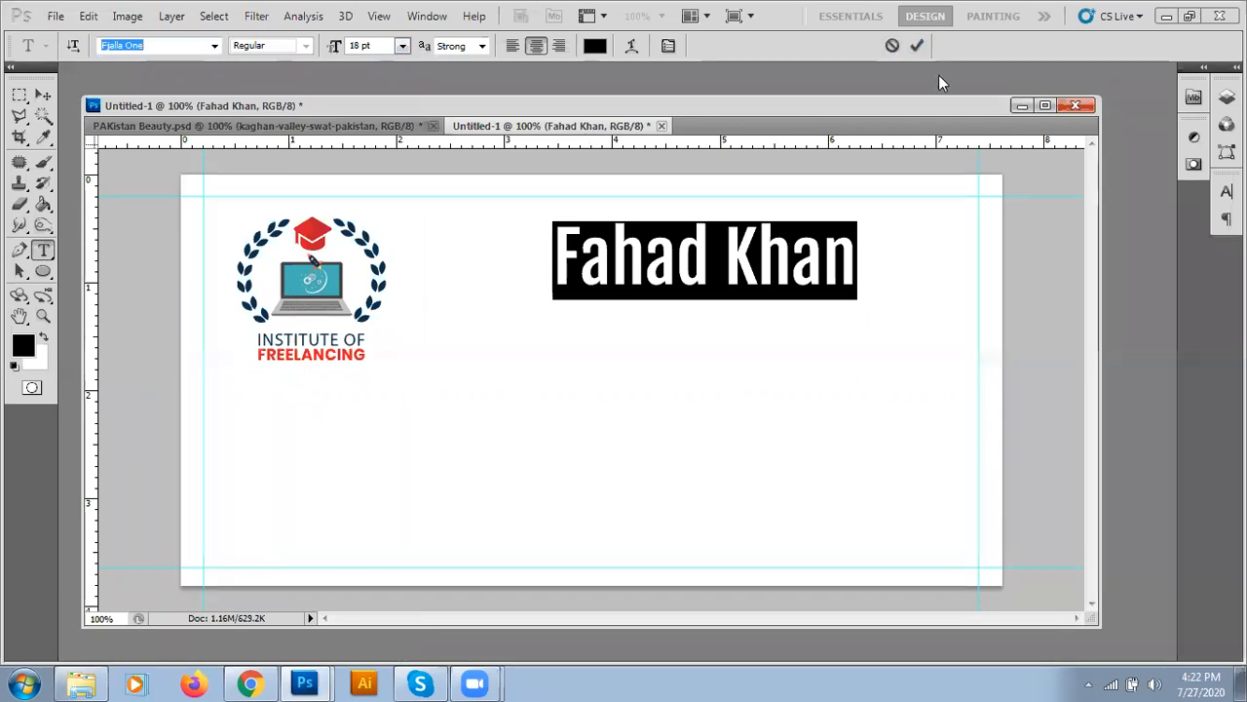
left_click(919, 46)
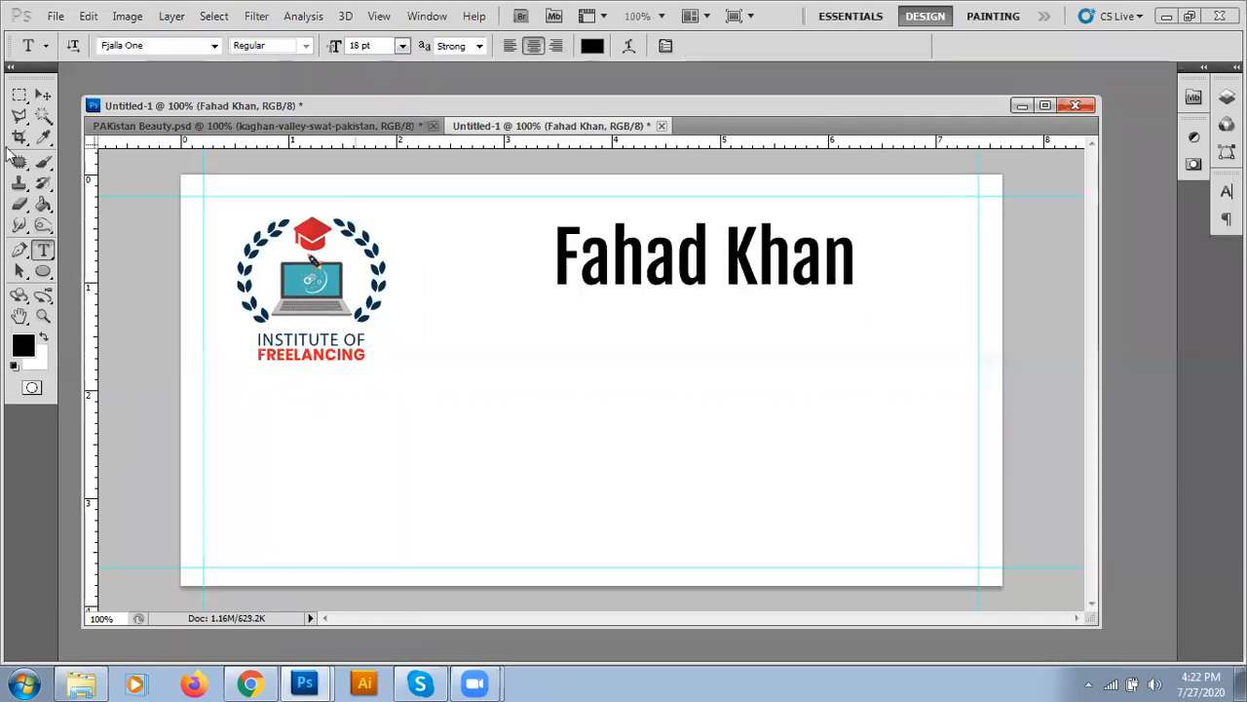
left_click(43, 95)
- Nudge the name slightly right and down, then start a new text line below it
left_click_drag(670, 282, 684, 303)
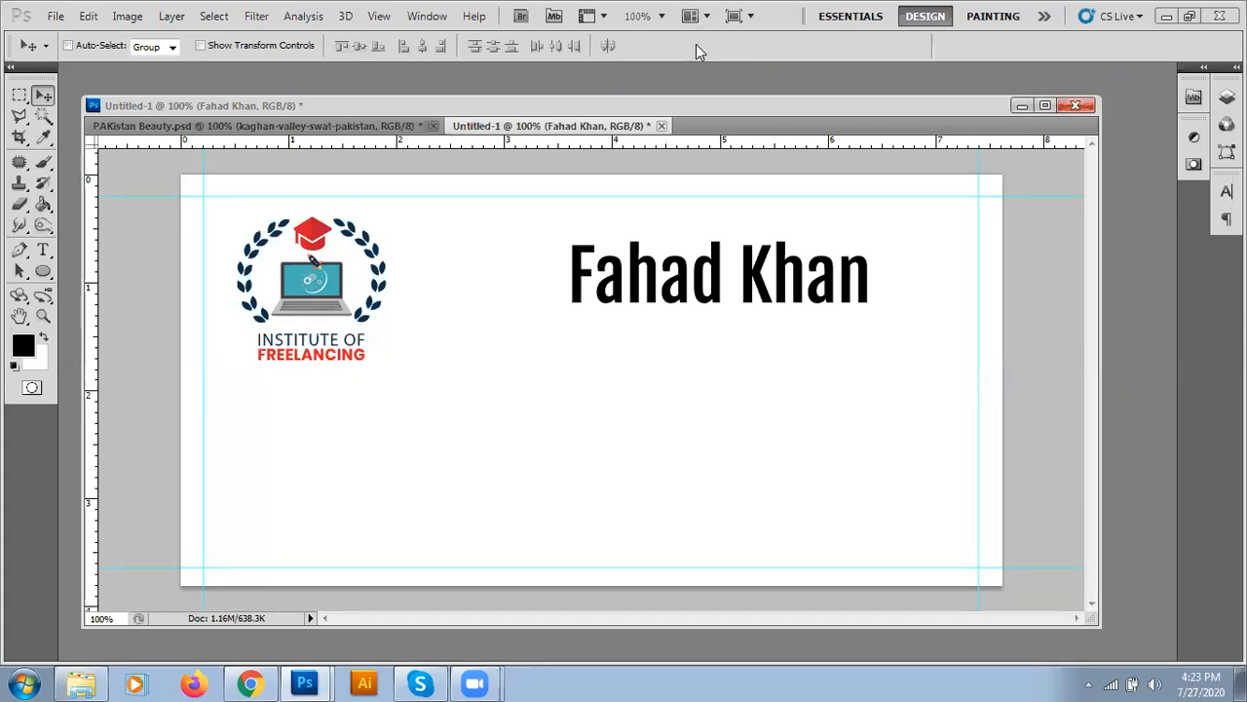
left_click(44, 251)
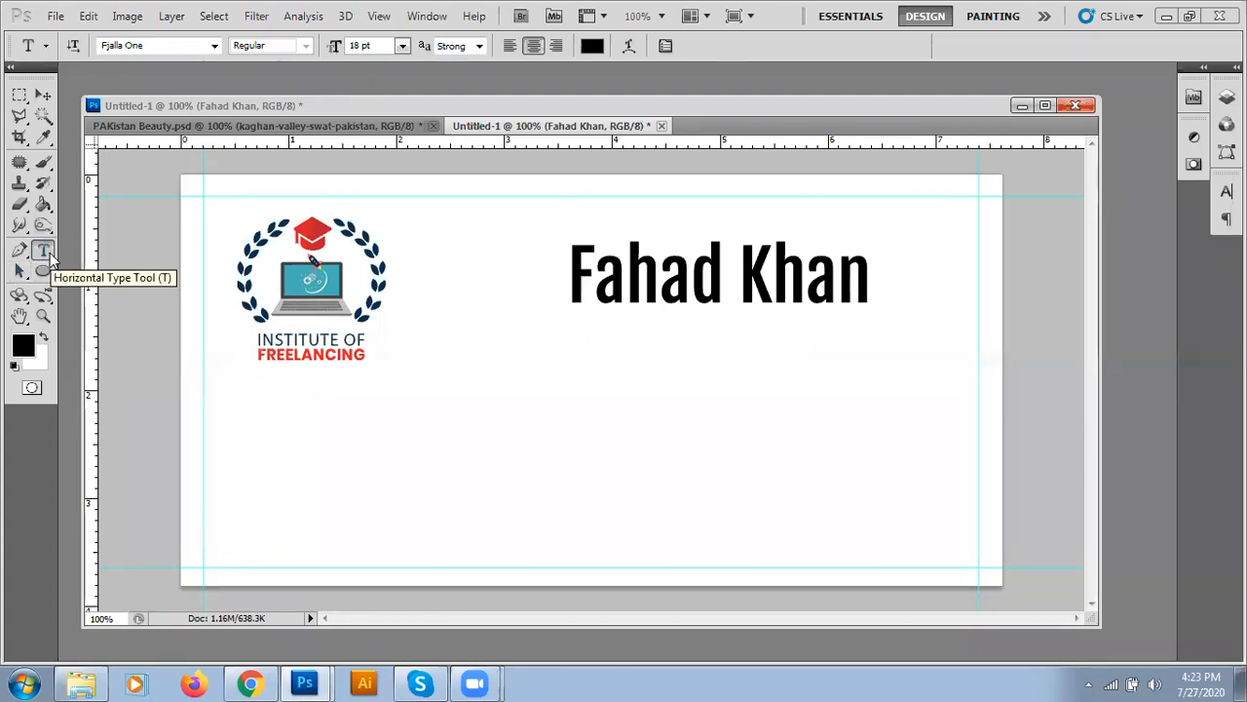
left_click(605, 312)
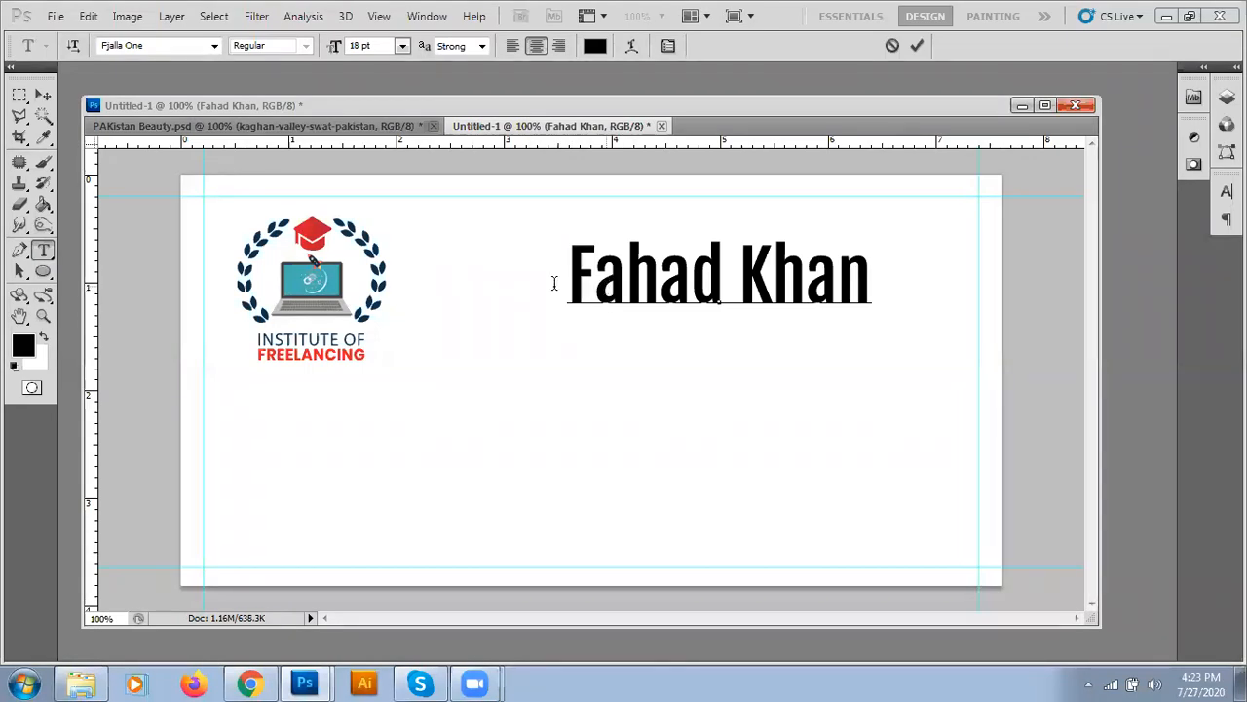
left_click(915, 47)
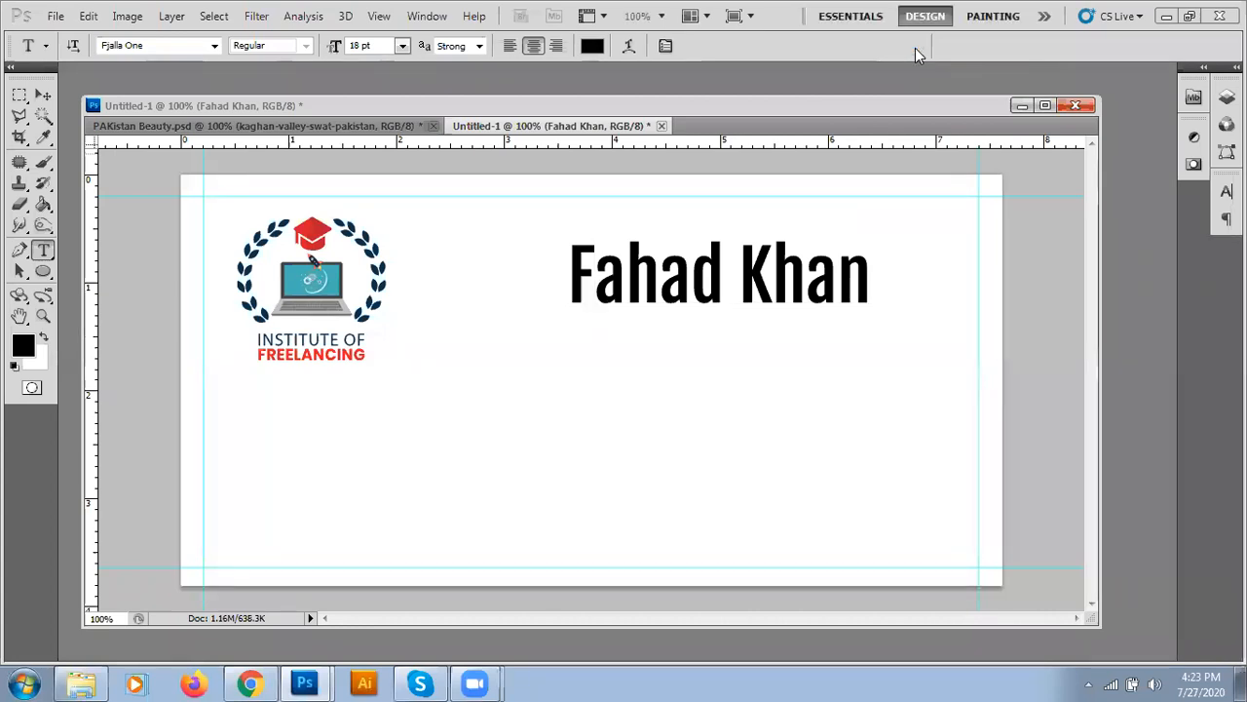
left_click(594, 343)
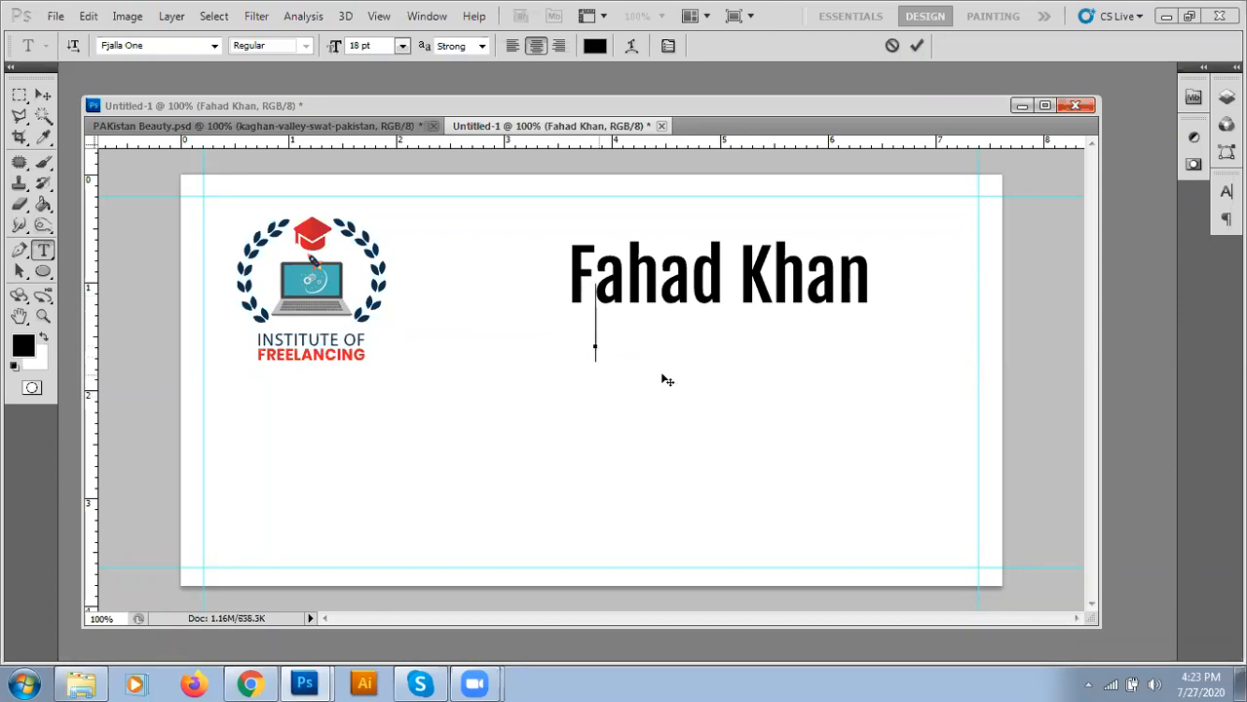
- Type the subtitle 'Chief Instructor', correcting the mistyped ending
type("C")
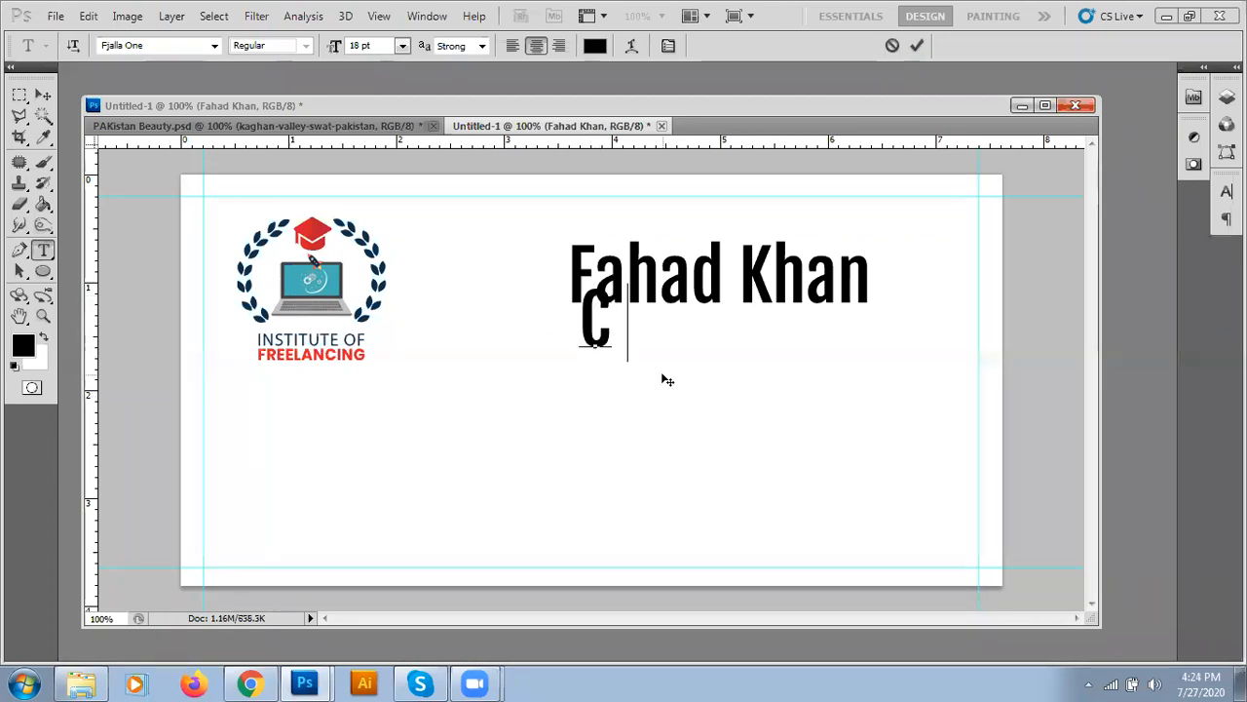
type("hief Instructio")
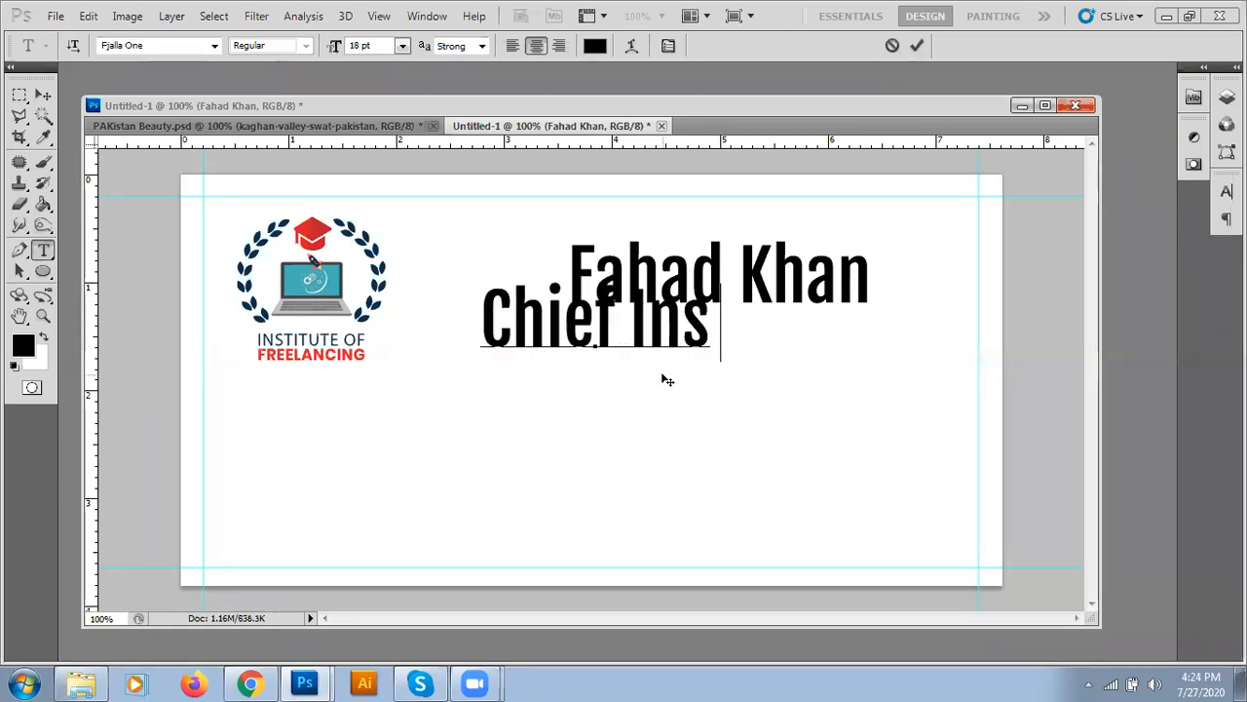
key("BackSpace")
key("BackSpace")
type("i")
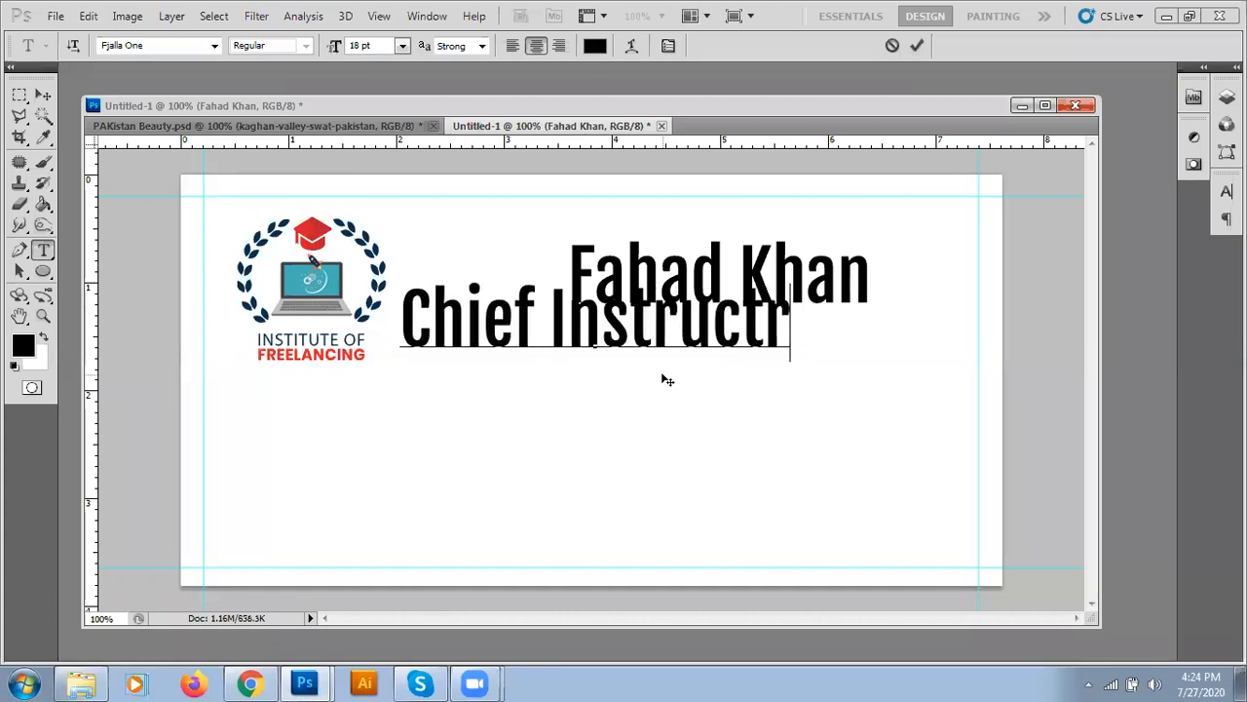
key("BackSpace")
type("oe")
key("BackSpace")
type("r")
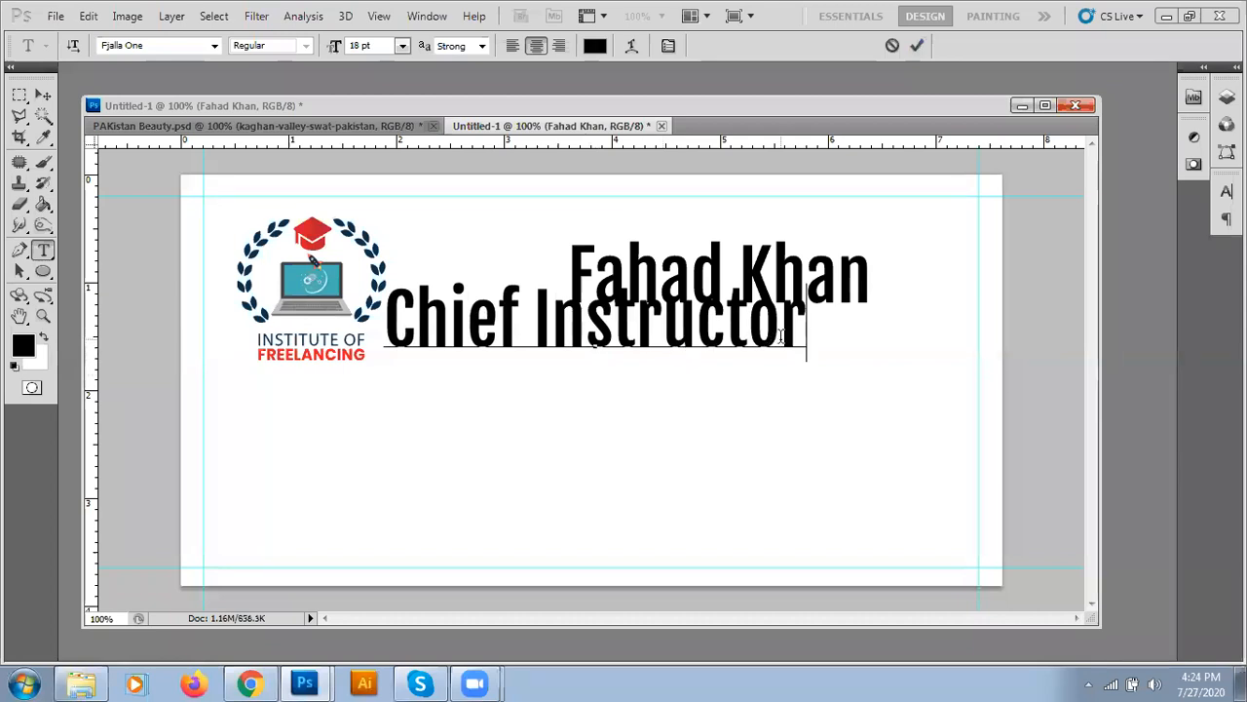
- Set the subtitle to 10 pt Franklin Gothic Book and commit it
left_click_drag(808, 330, 354, 317)
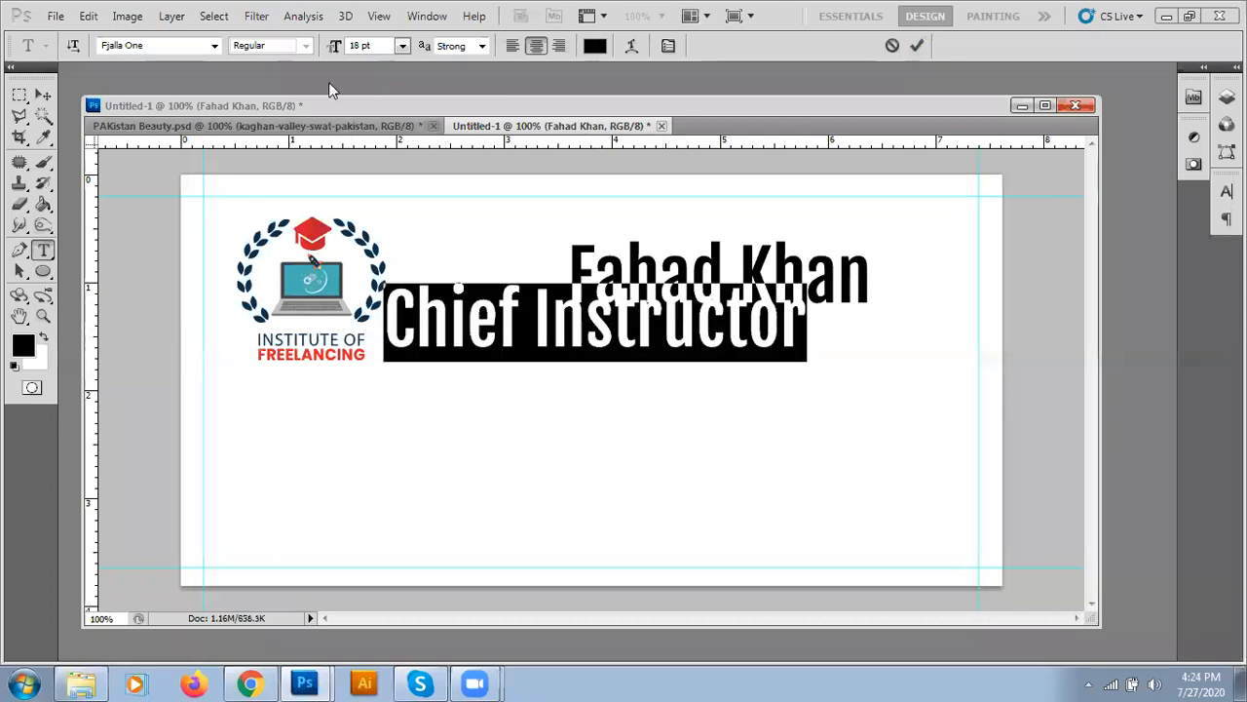
left_click(402, 45)
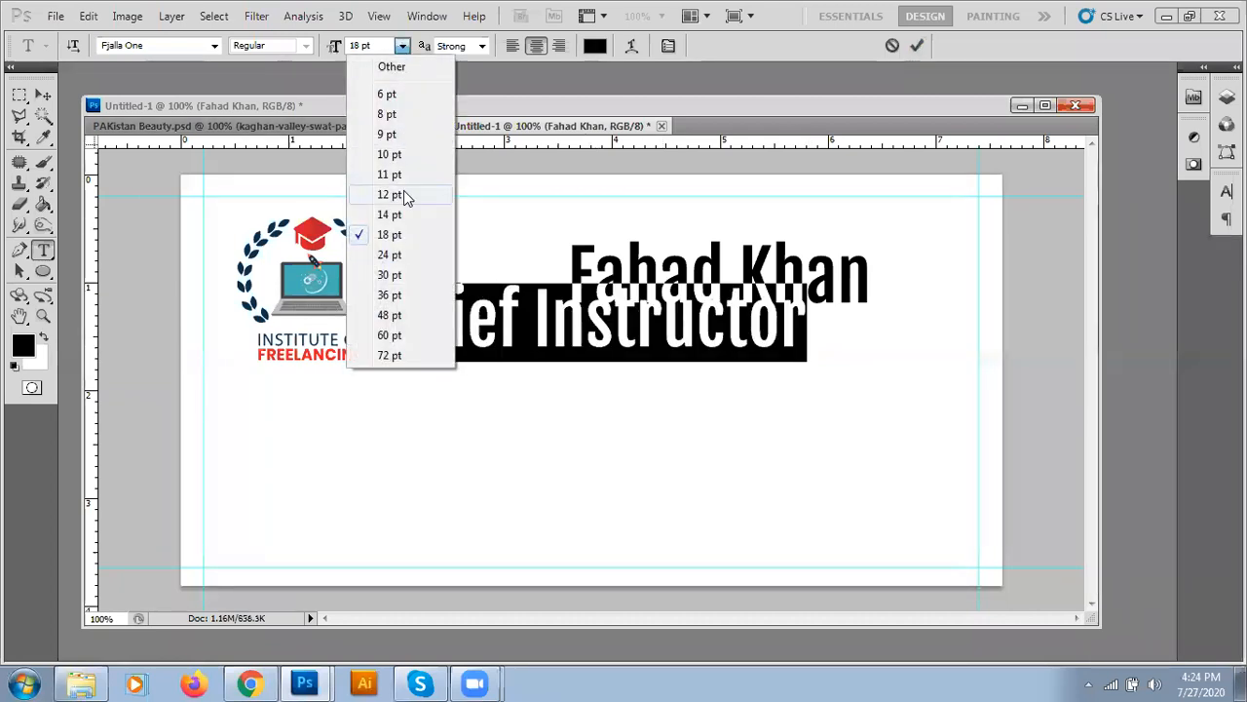
left_click(397, 156)
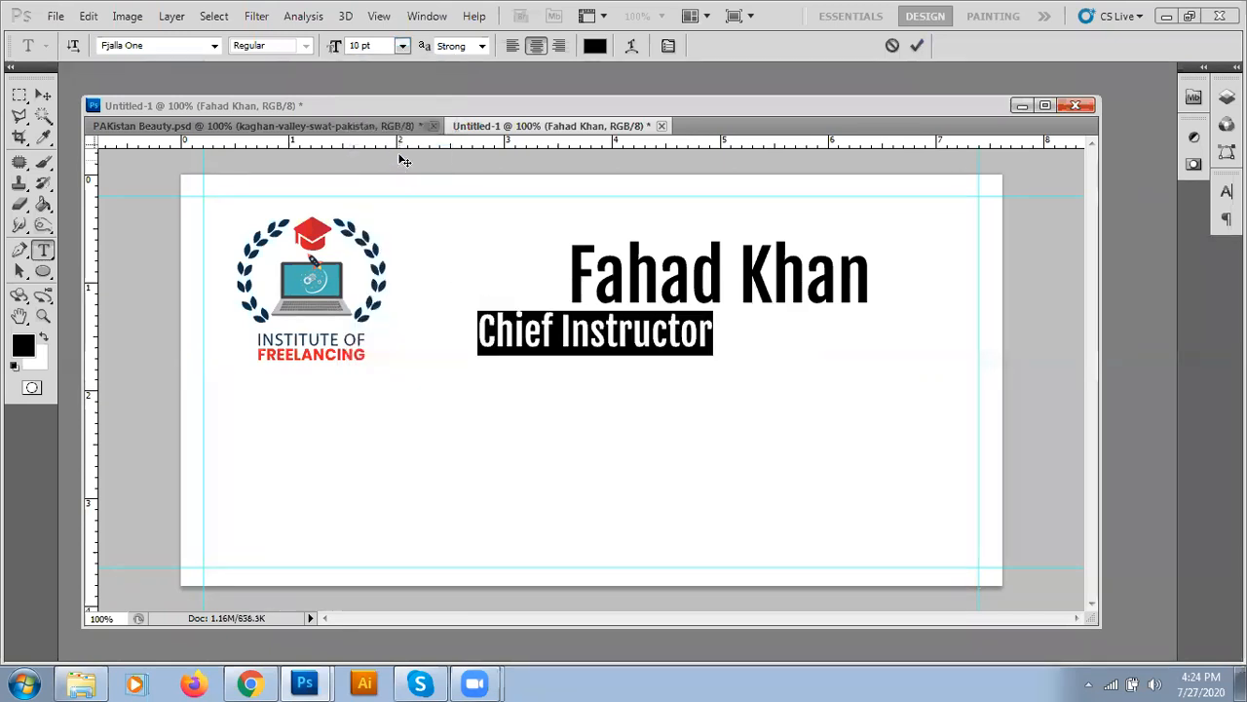
left_click(402, 45)
left_click(400, 45)
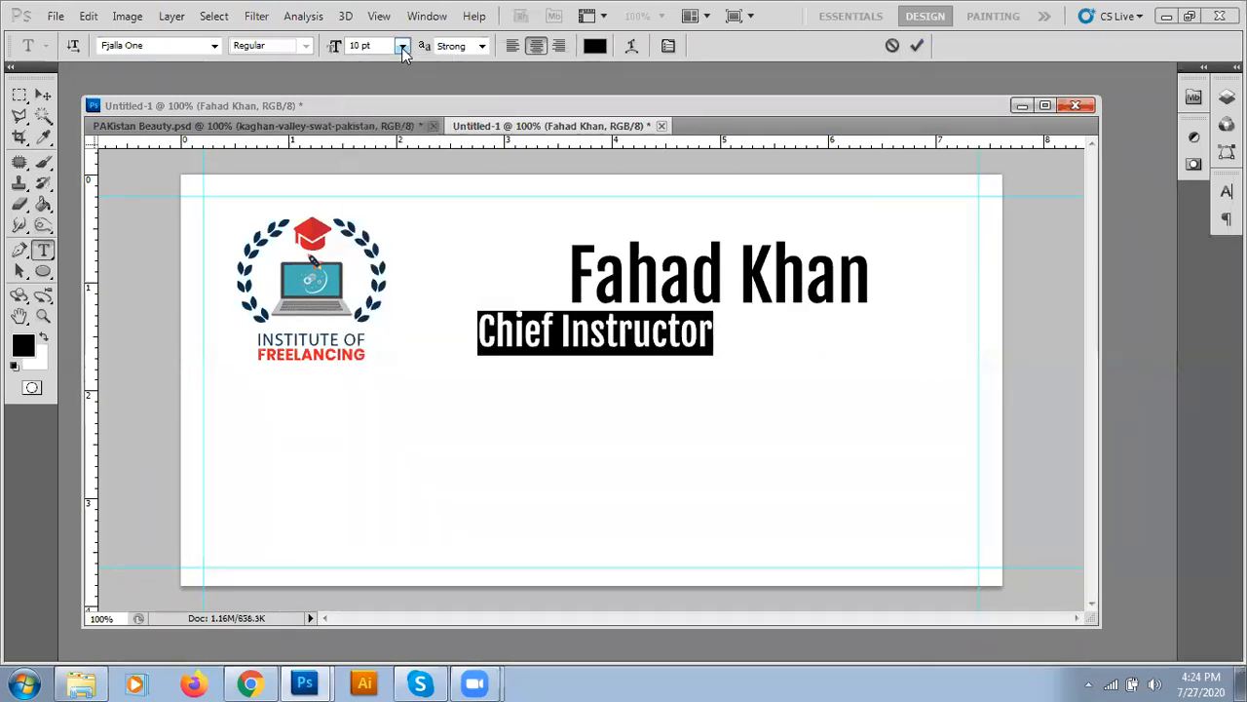
left_click(216, 48)
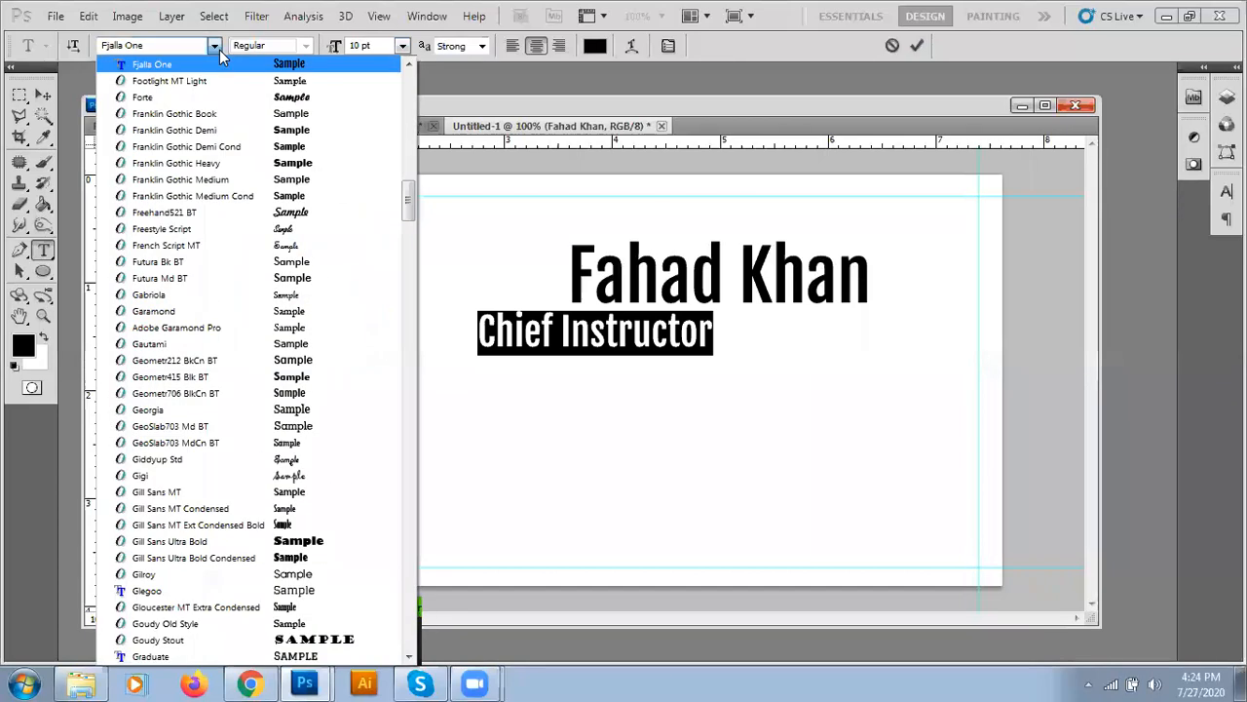
left_click(211, 112)
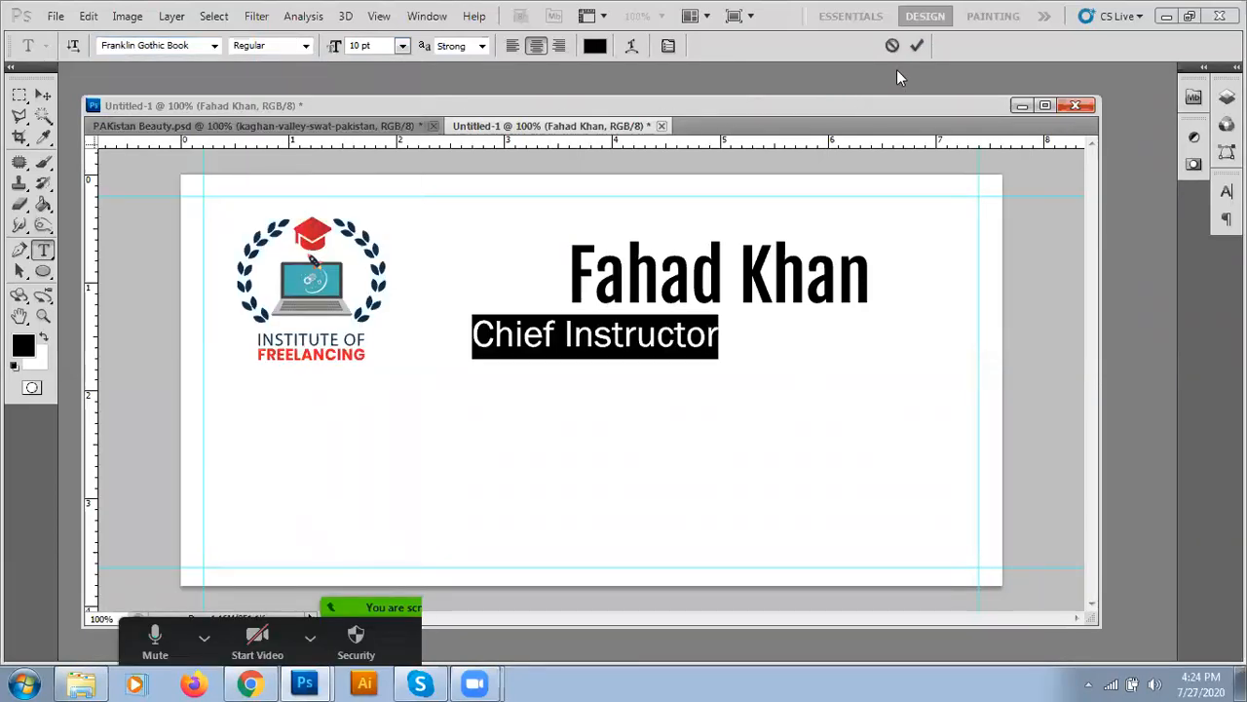
left_click(916, 46)
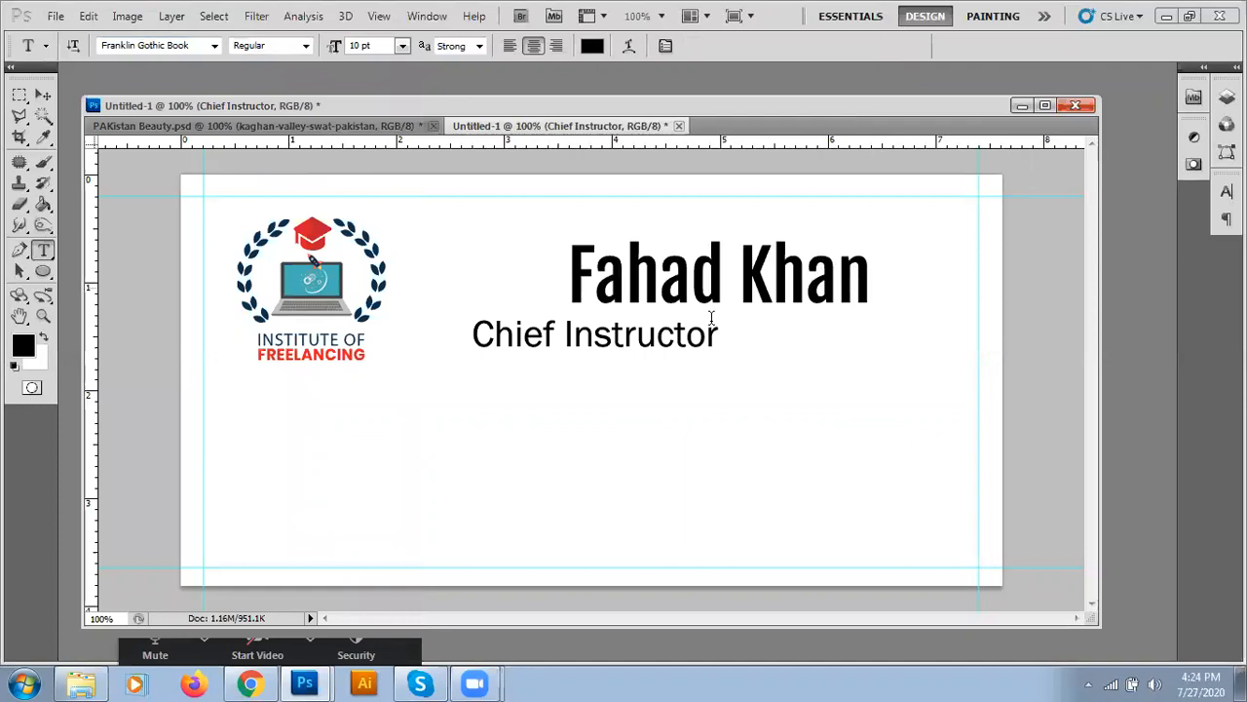
left_click(43, 95)
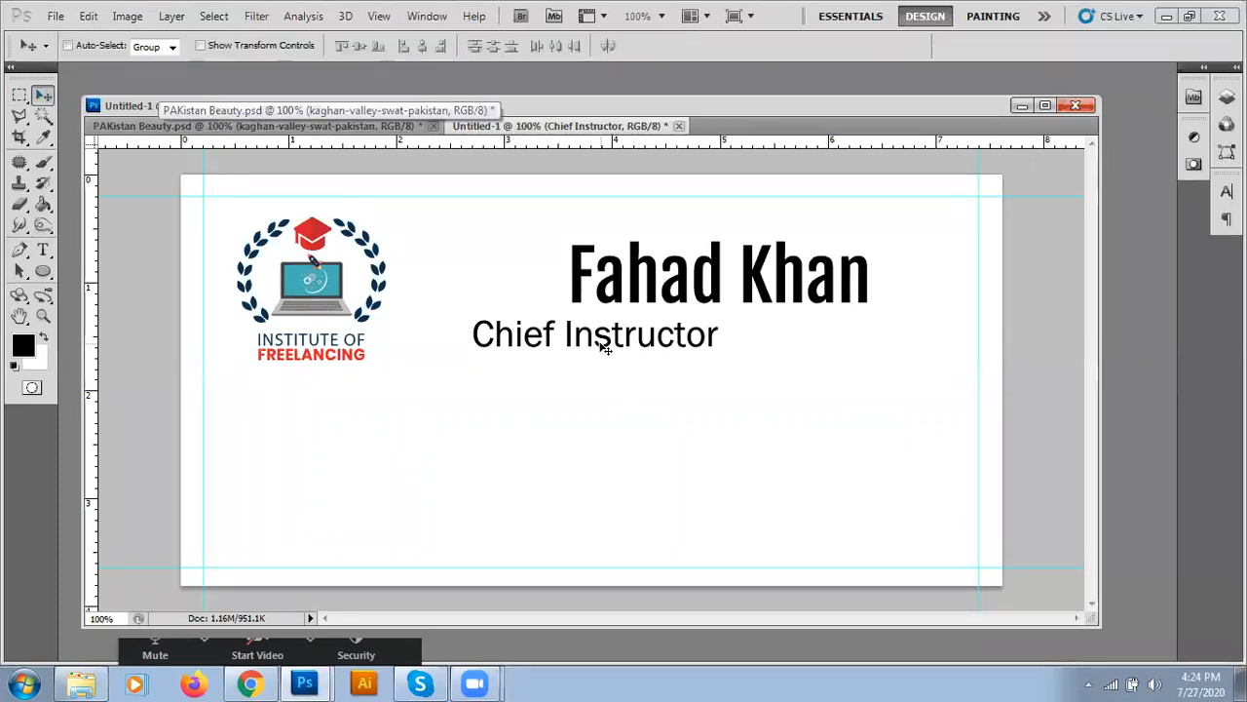
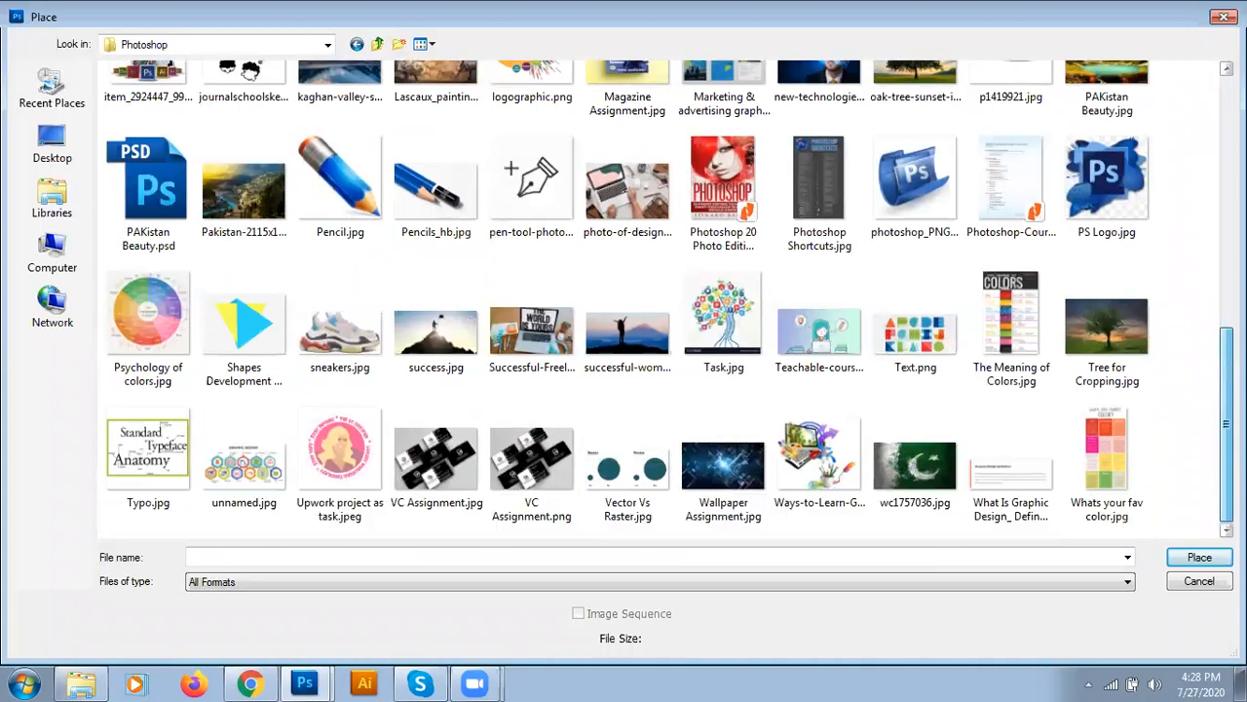
- Cancel placing another file on the card and switch to the Chrome browser
key("Escape")
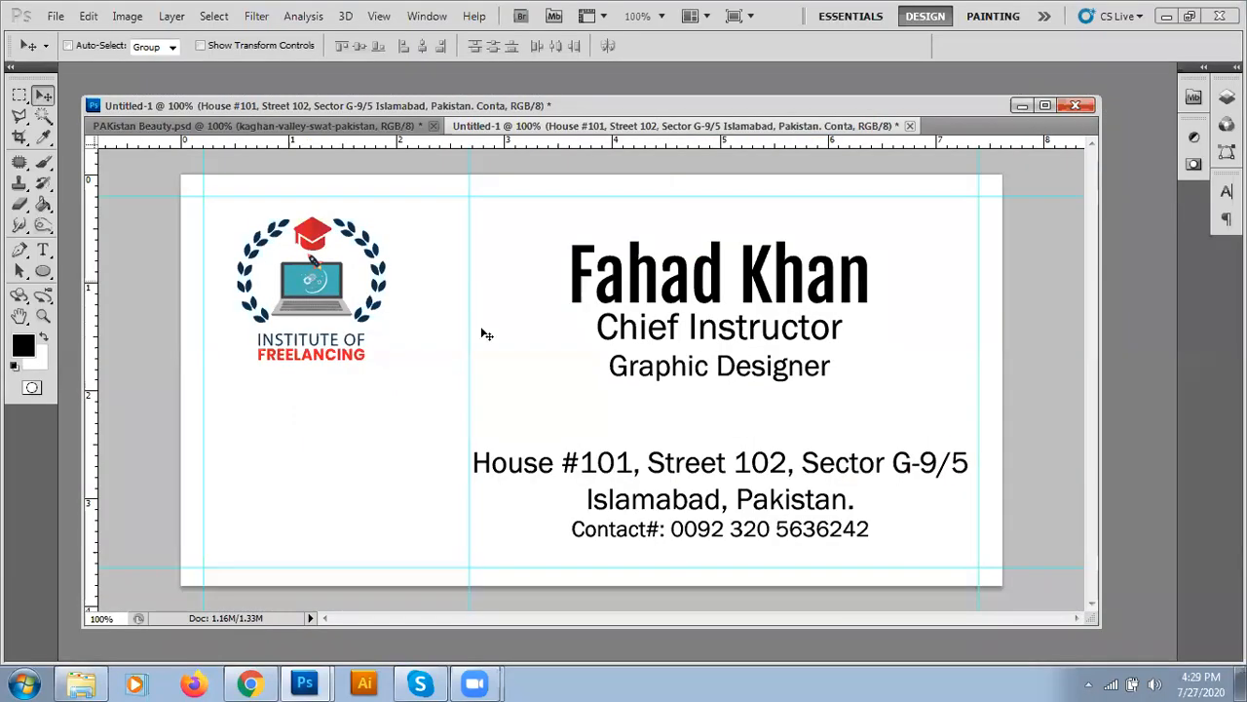
left_click(250, 684)
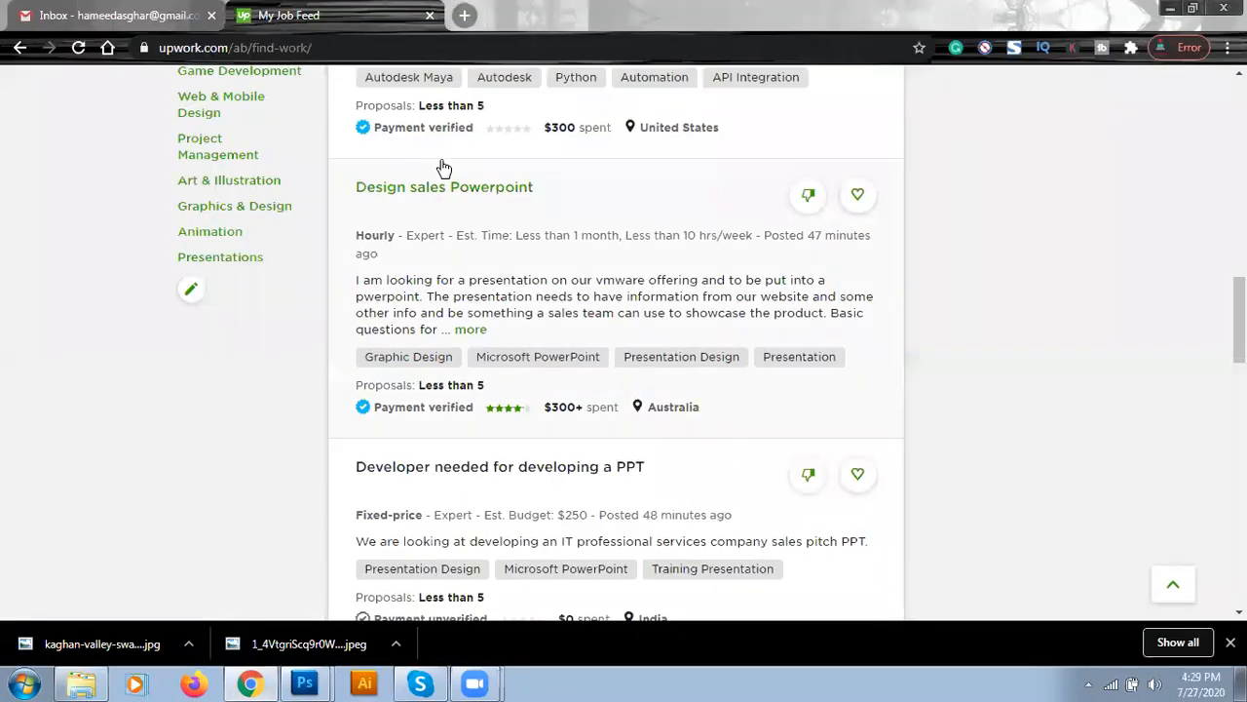
- Open a new browser tab on the Google home page
left_click(465, 16)
left_click(427, 45)
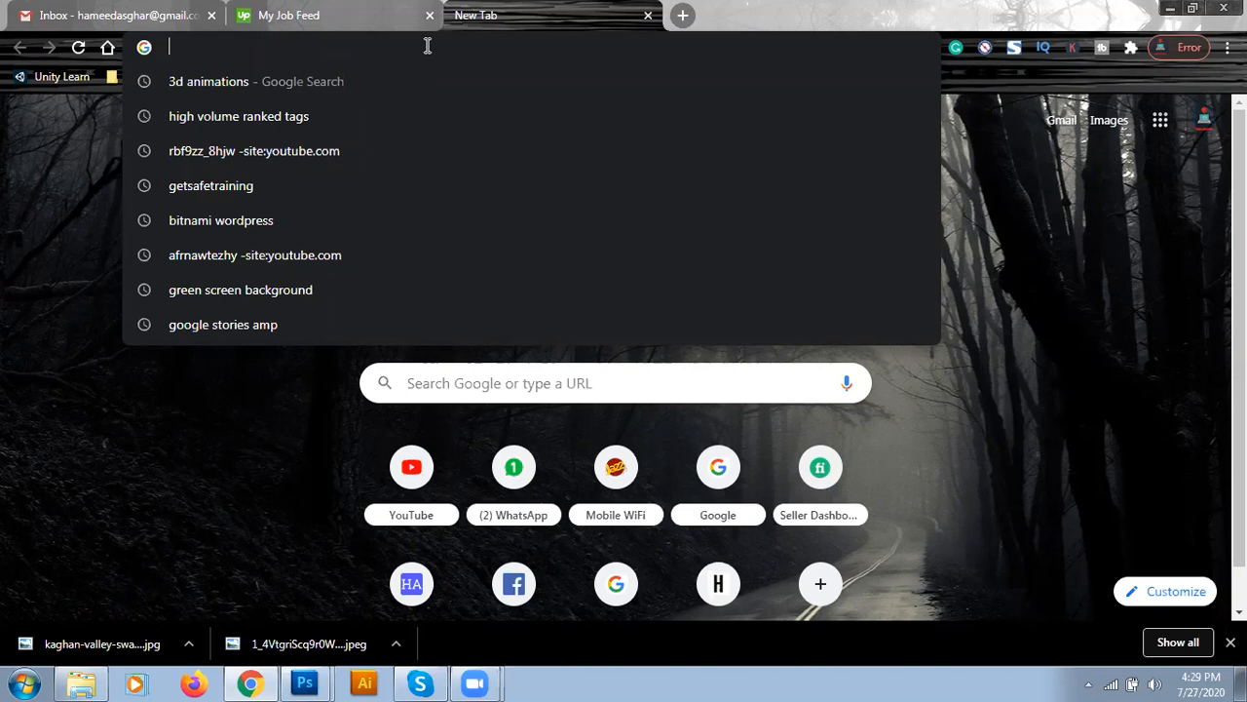
type("goog")
key("Return")
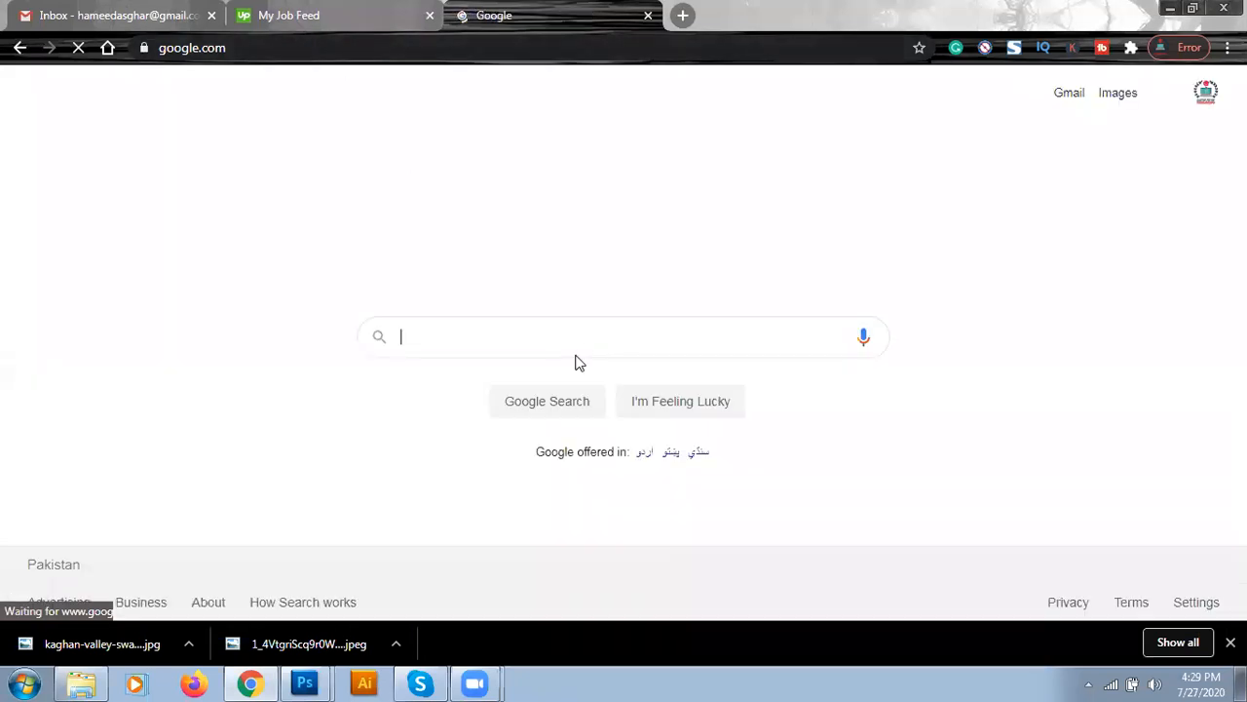
- Search Google for 'Whatsapp logo icon', fixing the query typos
left_click(516, 332)
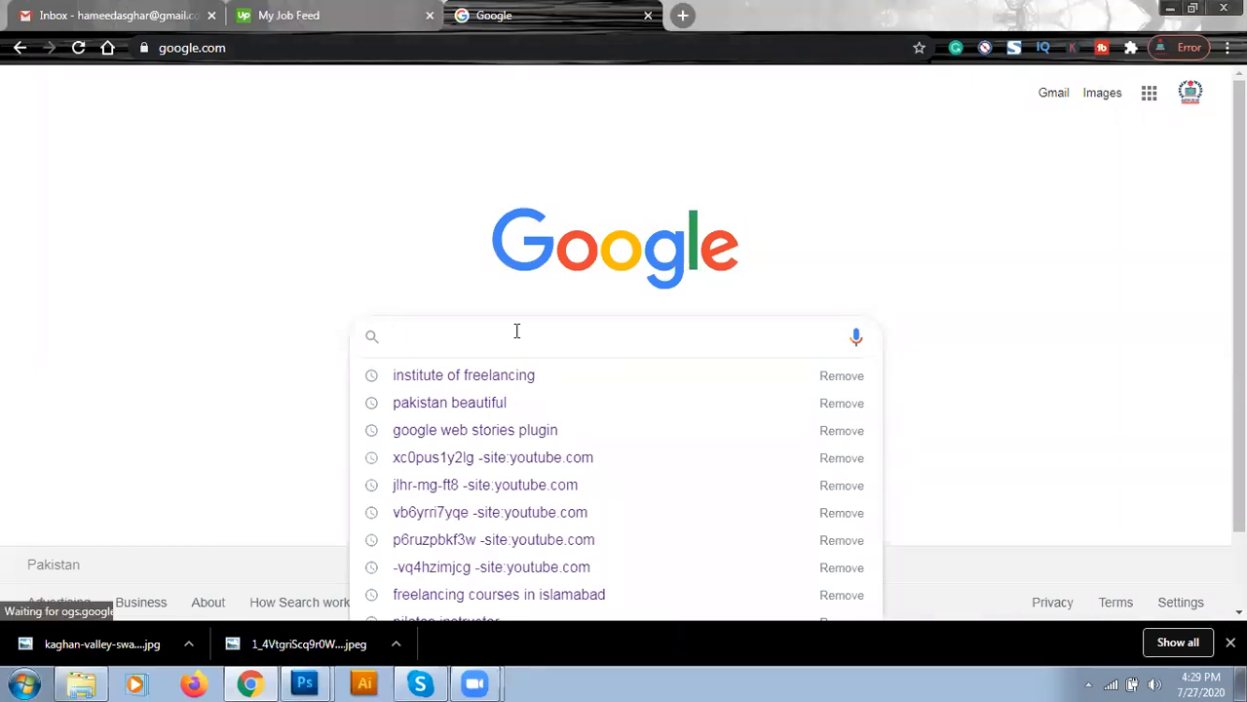
type("Whats")
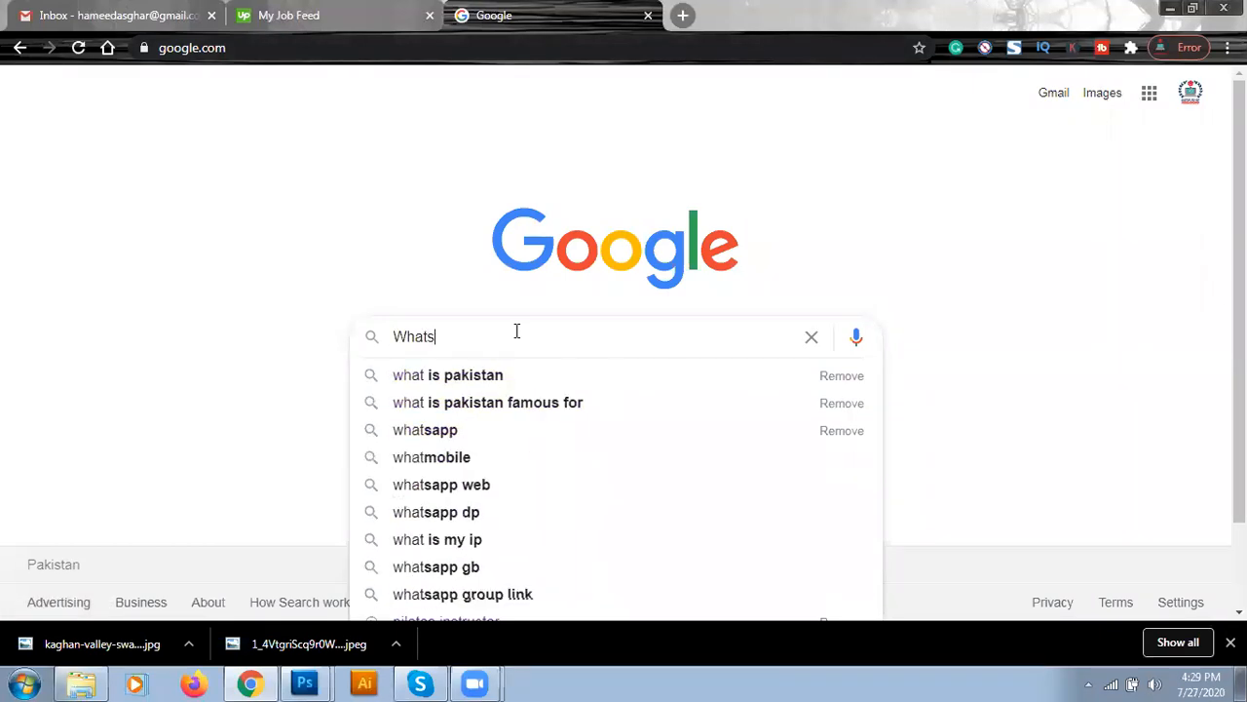
type("app log icon")
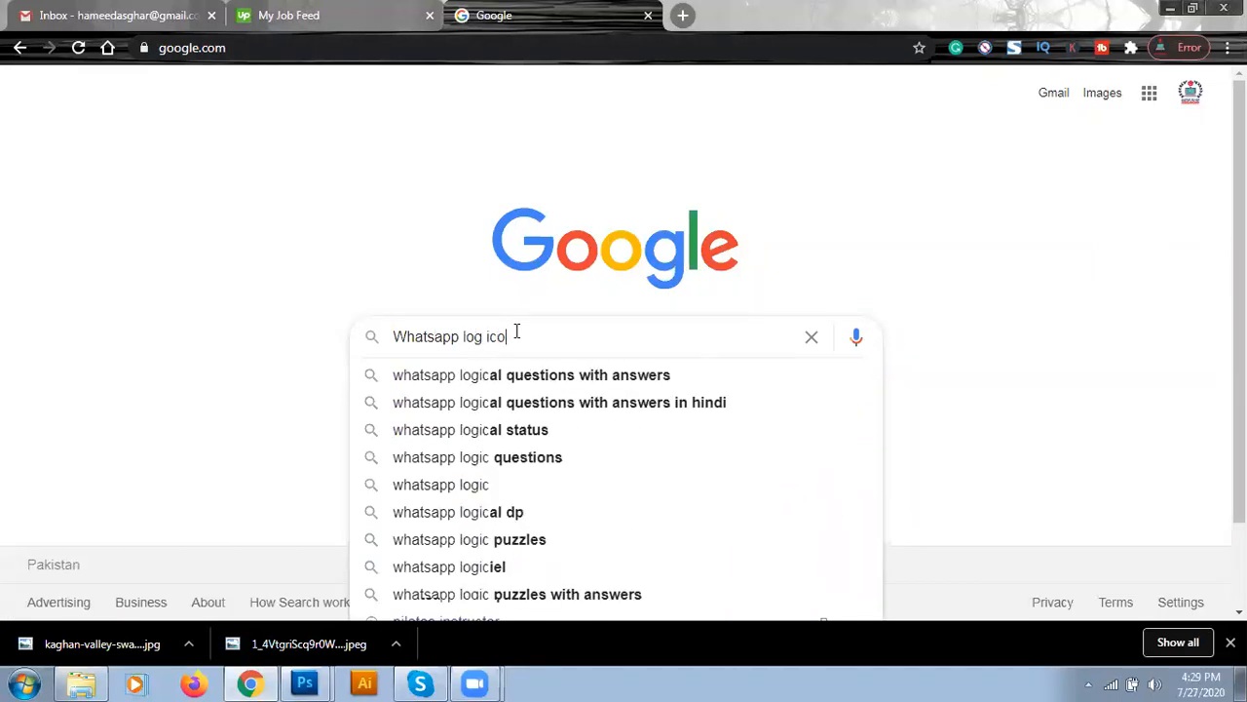
key("Return")
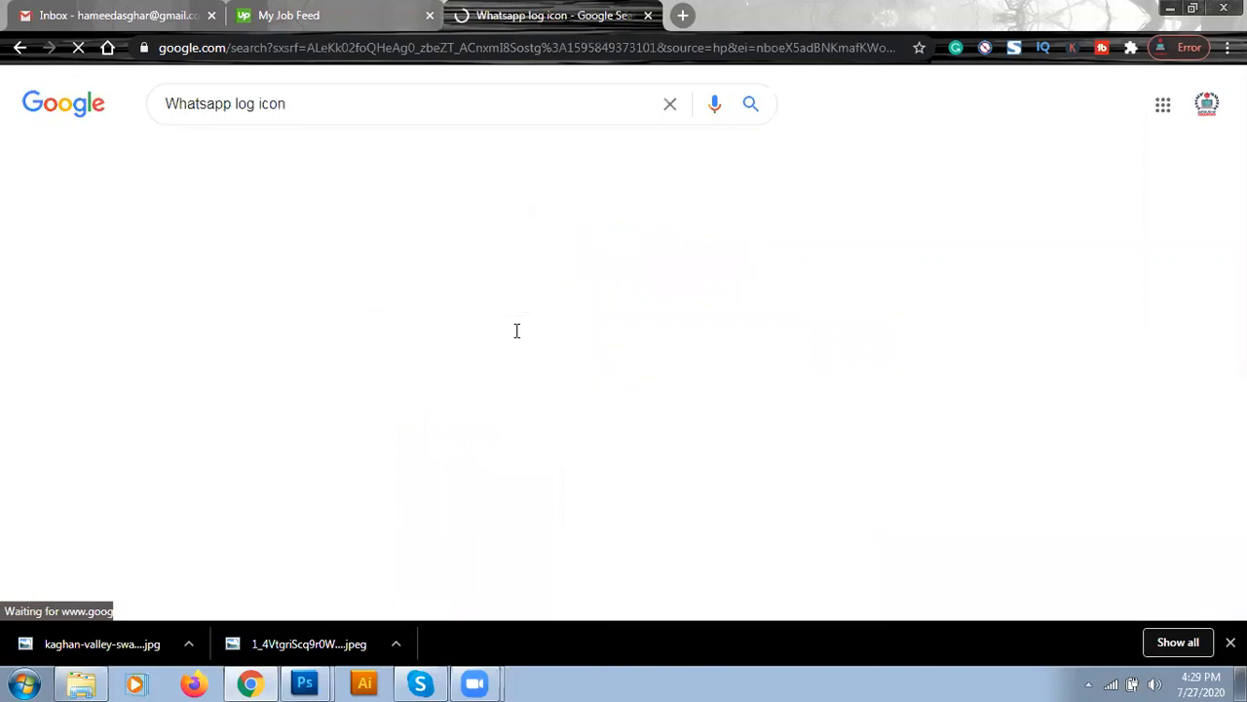
left_click(259, 103)
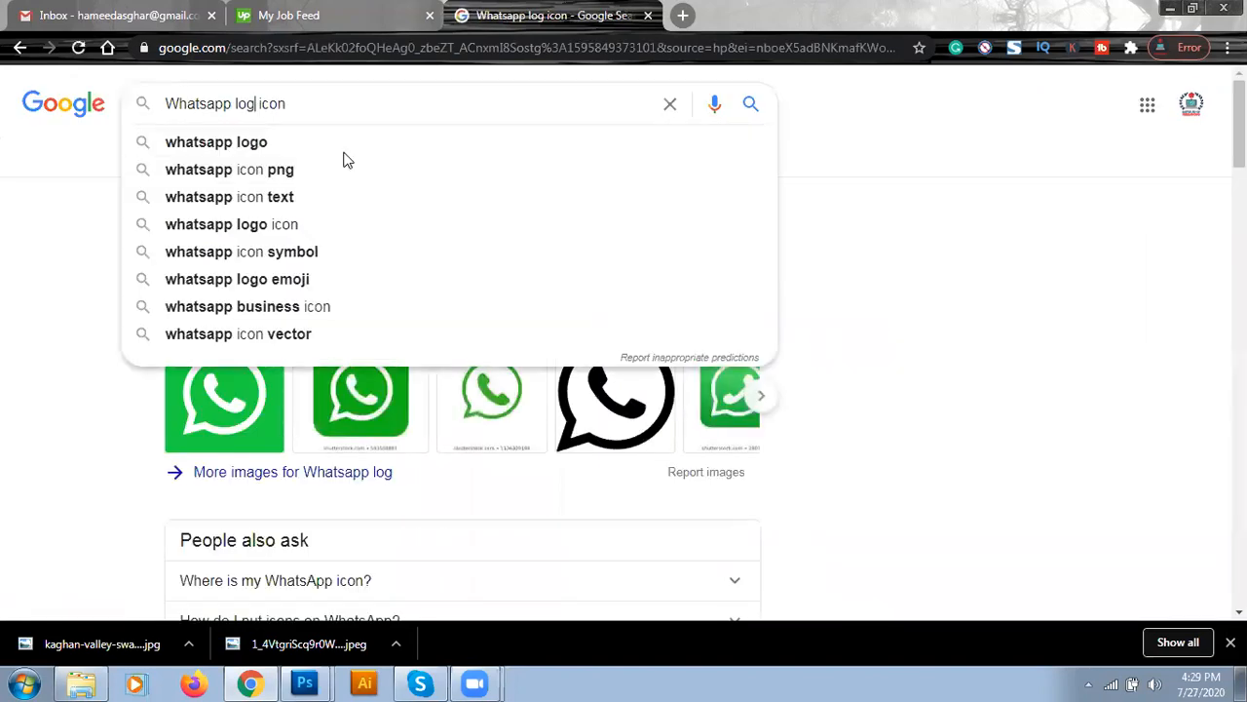
type("o")
key("Return")
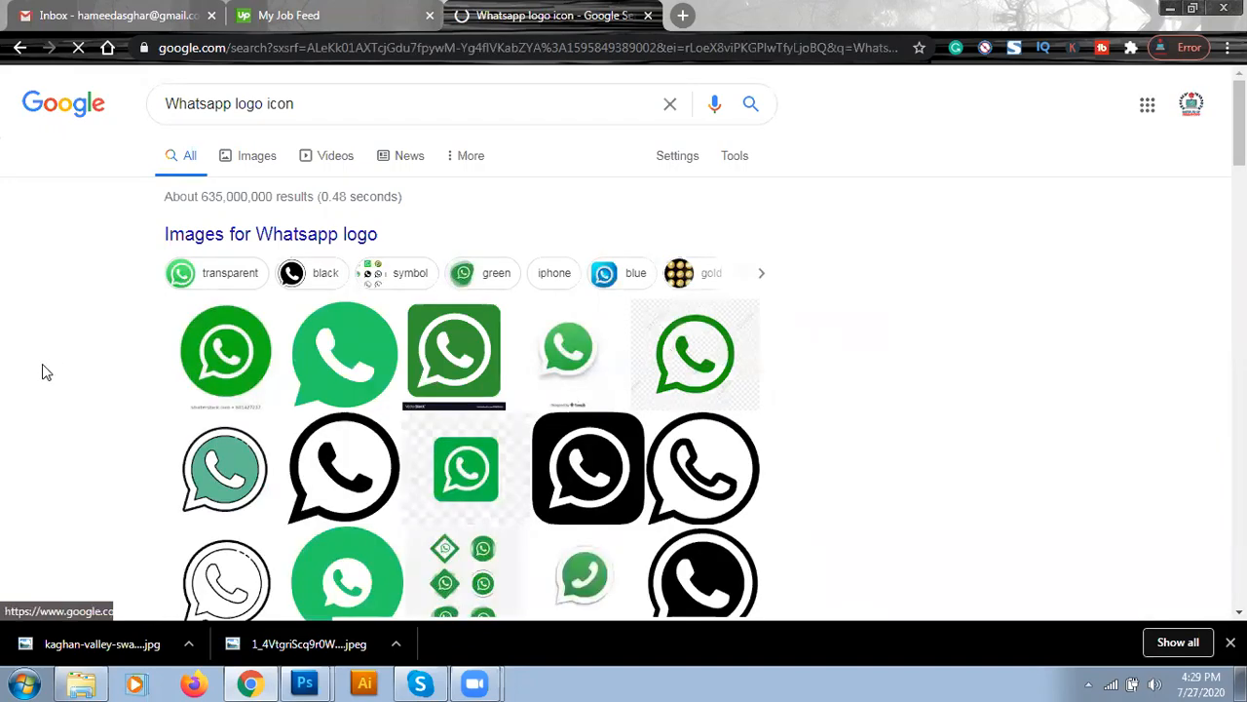
- From Image results, save the iconfinder WhatsApp logo as Whatsapp.webp
left_click(258, 158)
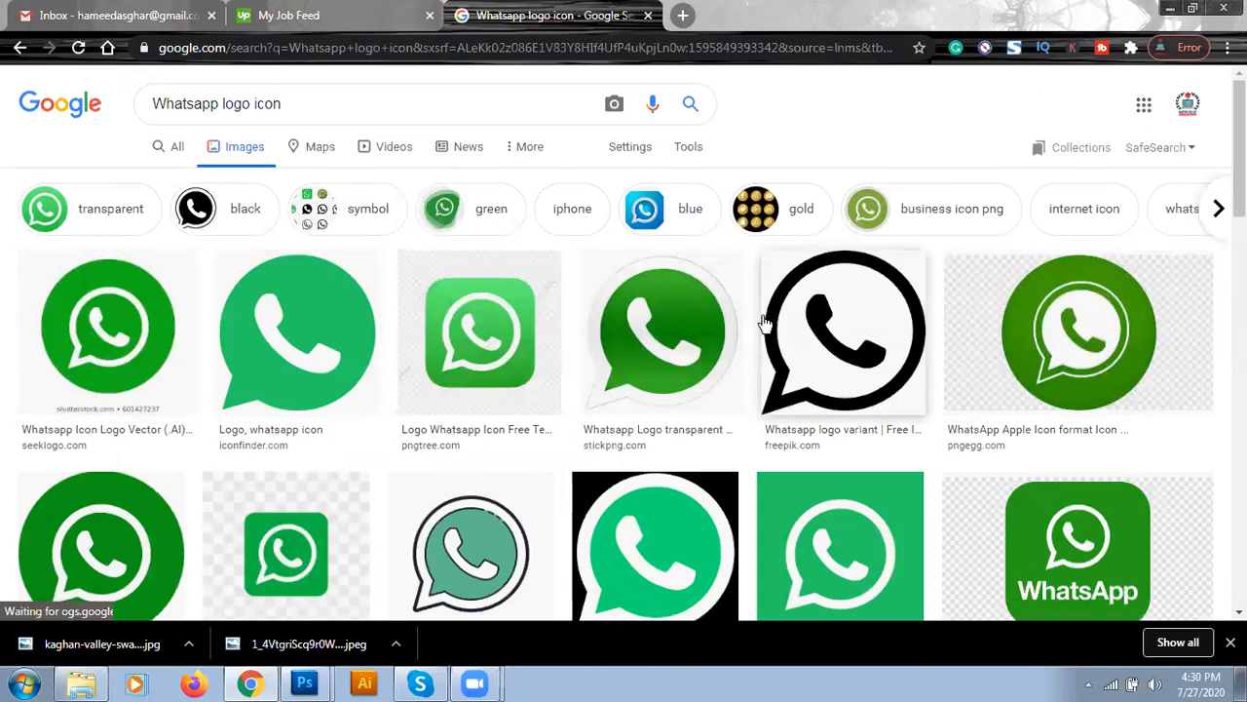
left_click(306, 357)
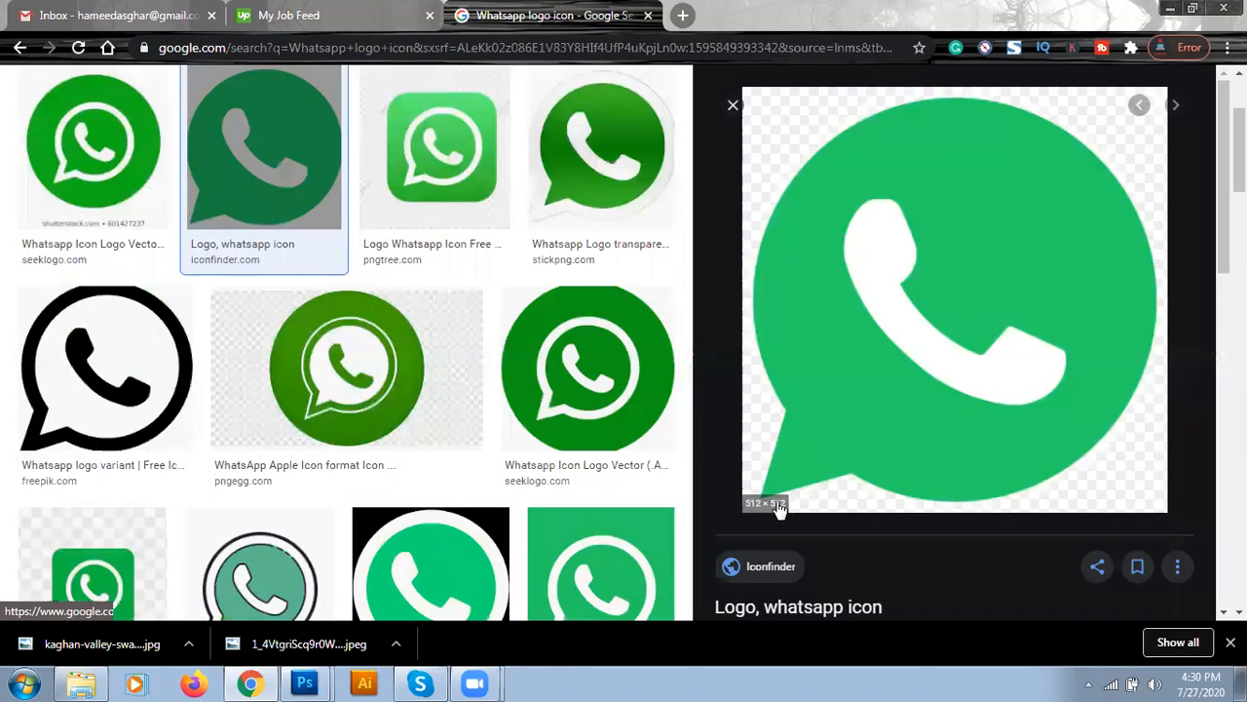
right_click(888, 252)
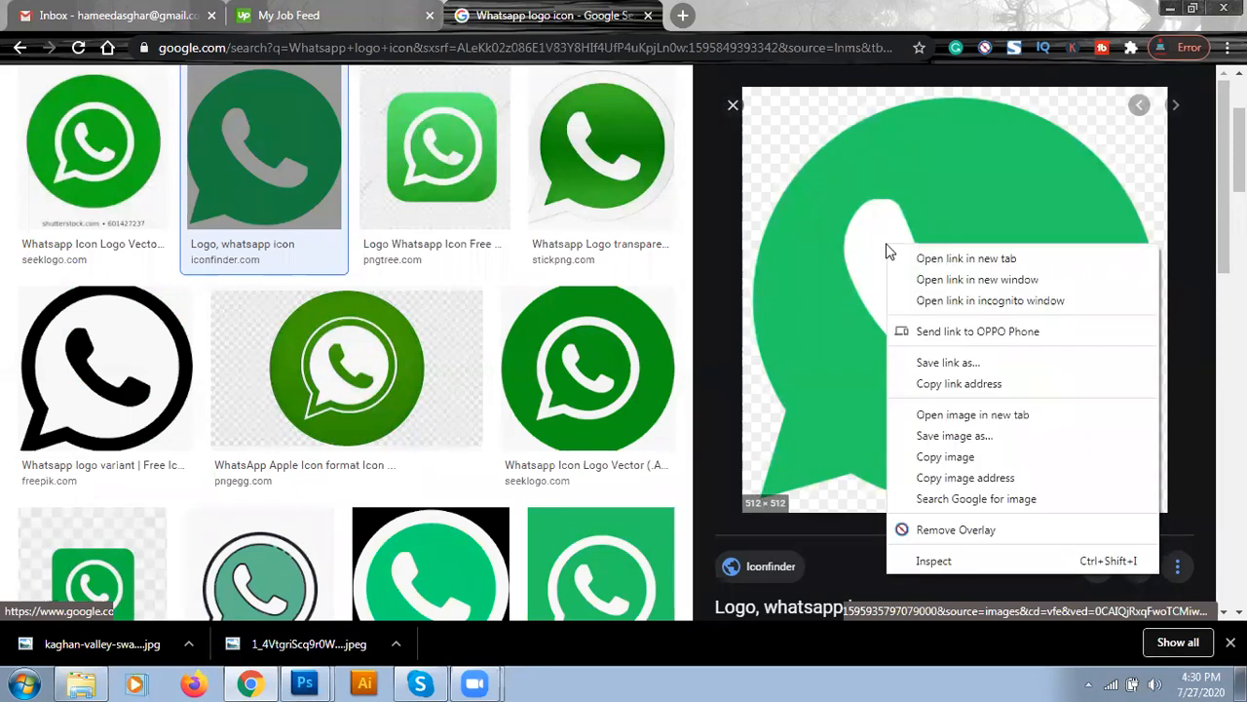
left_click(905, 436)
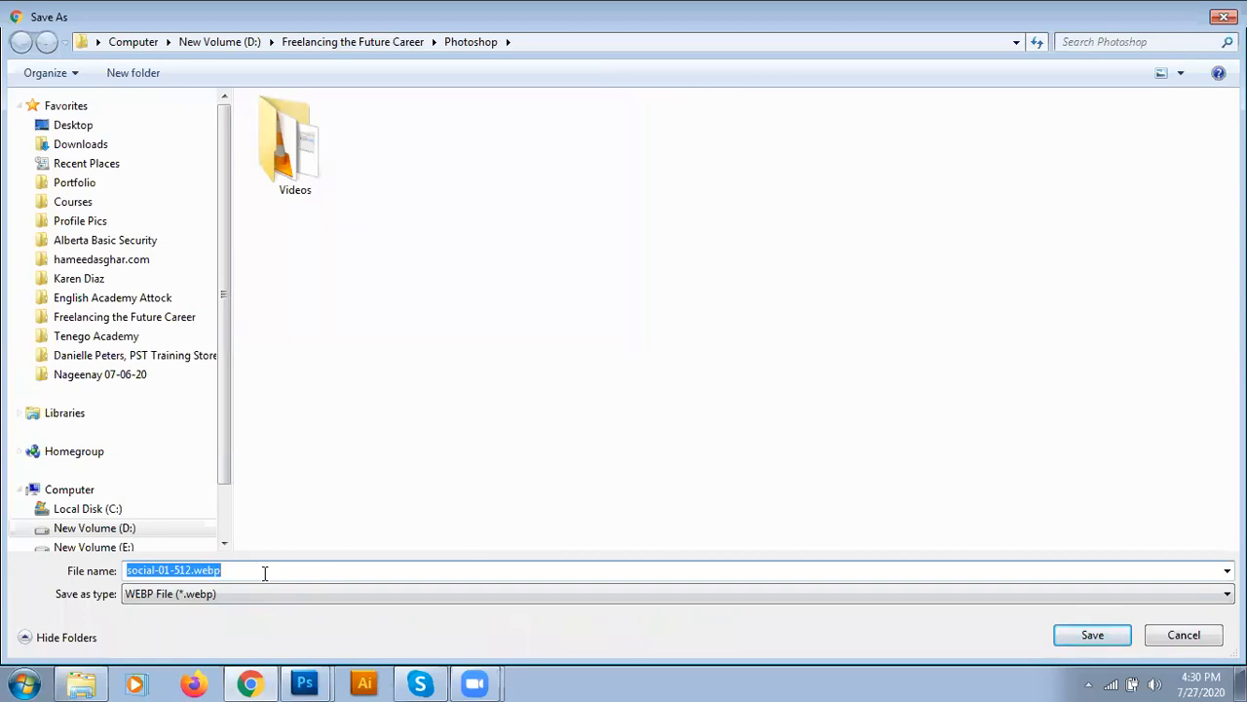
type("Whatsapp")
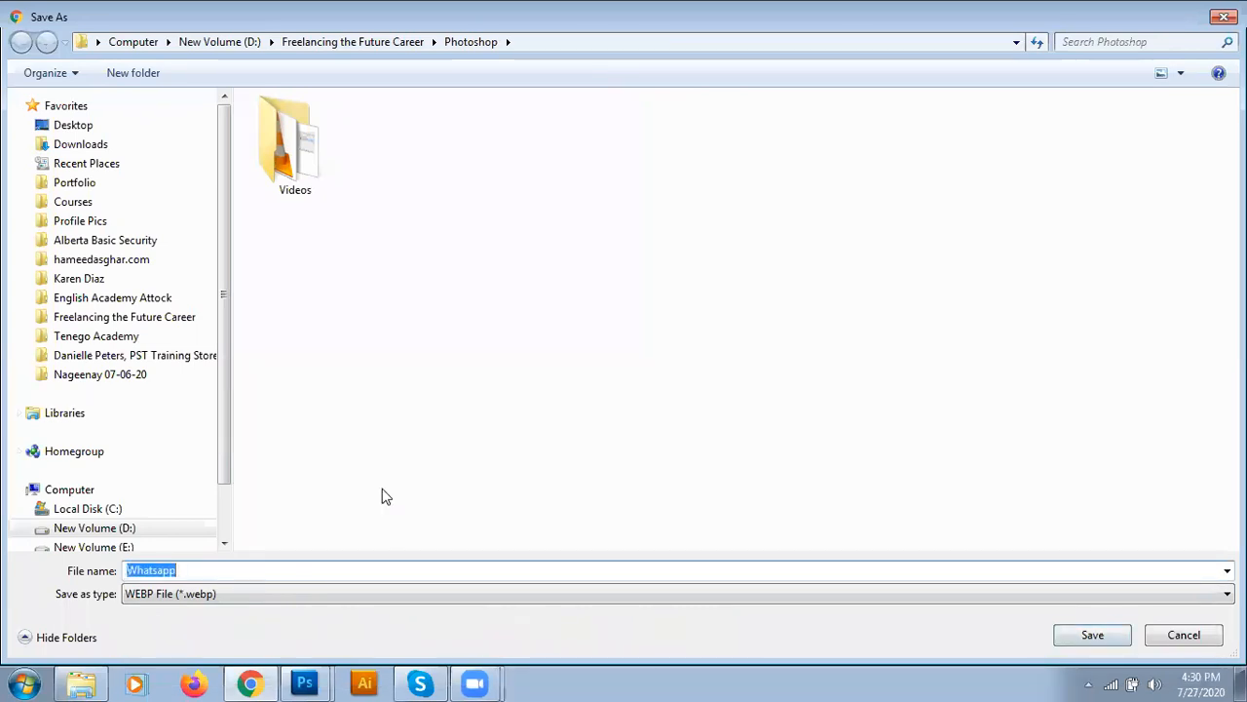
left_click(1105, 642)
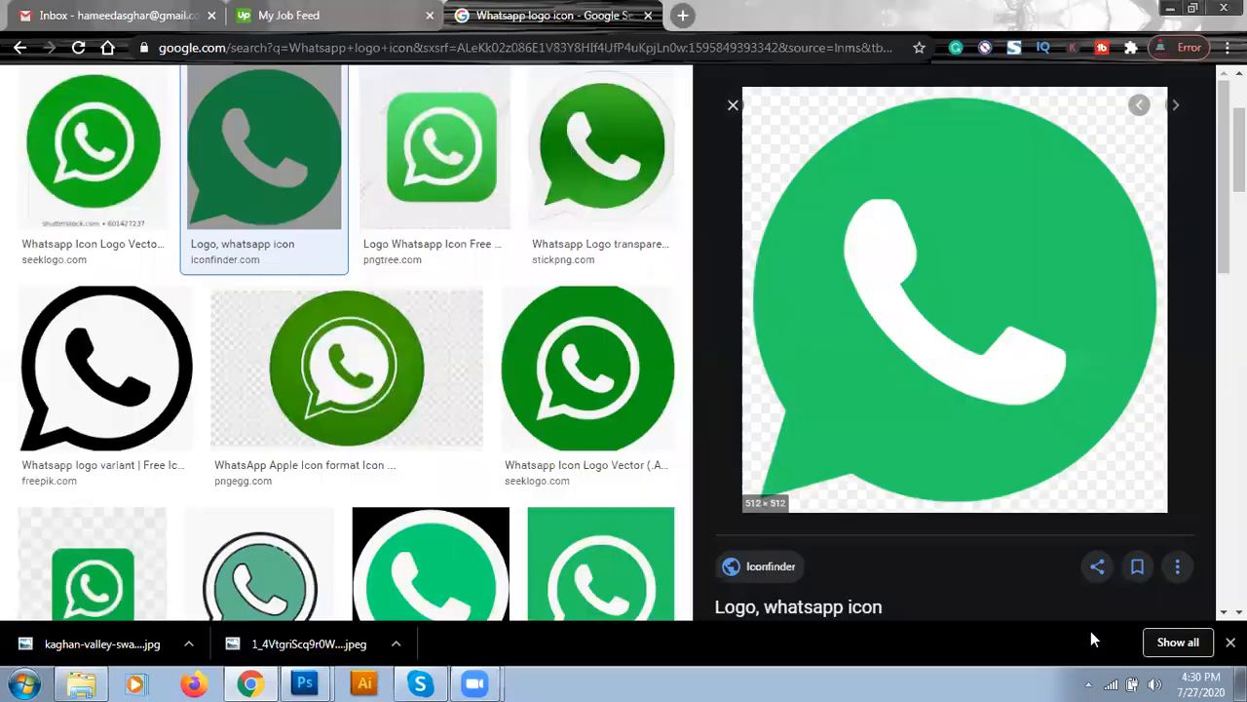
- Search Google Images for 'High resolution picture of Pakistan'
left_click(732, 109)
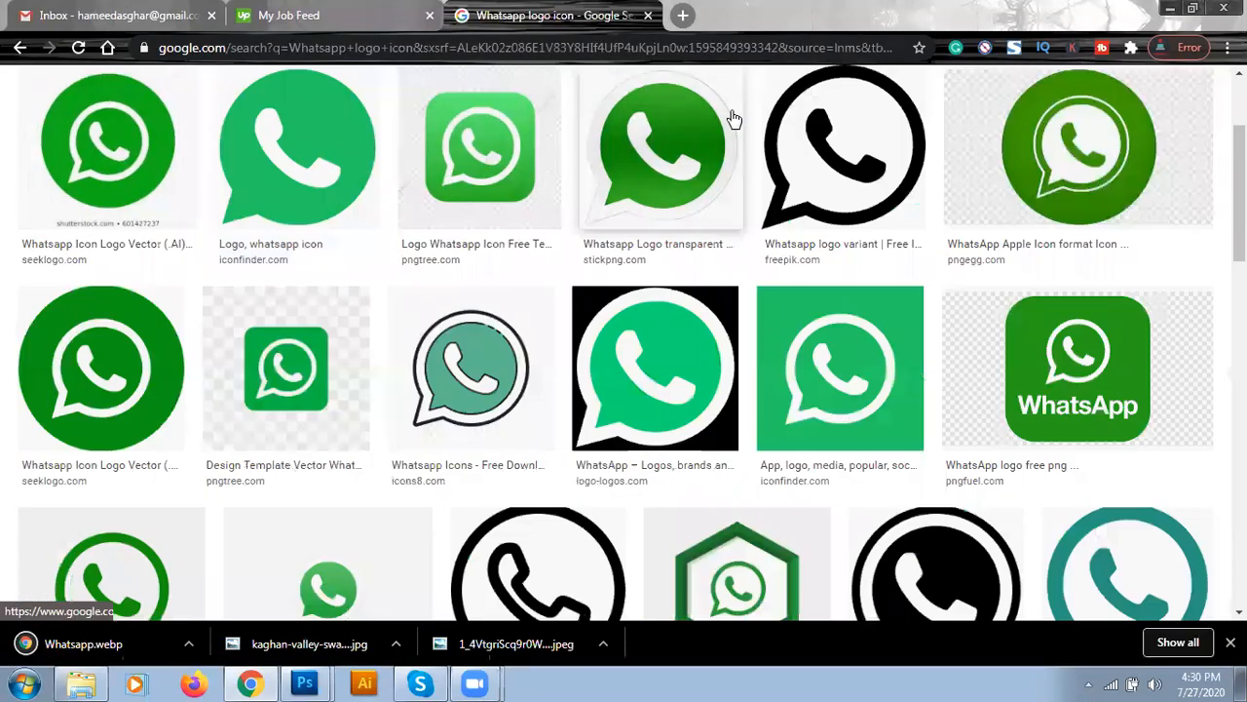
scroll(2, 292, "up", 3)
left_click_drag(306, 107, 119, 110)
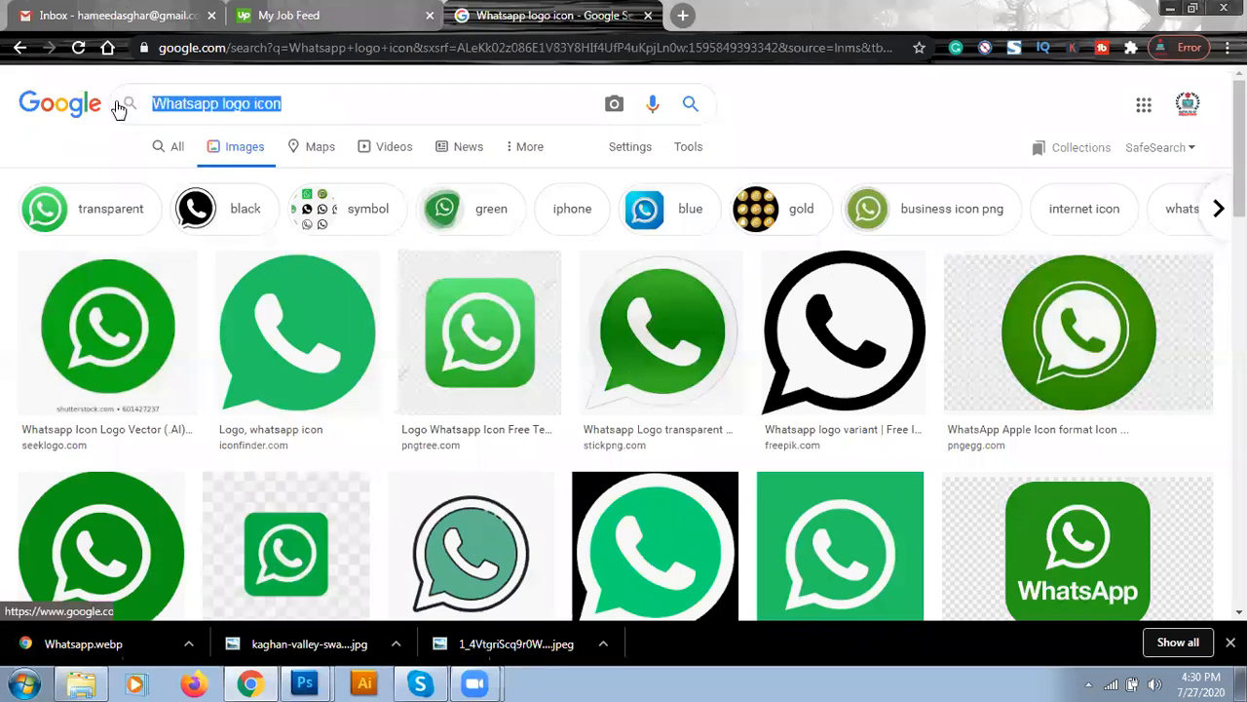
type("Hig")
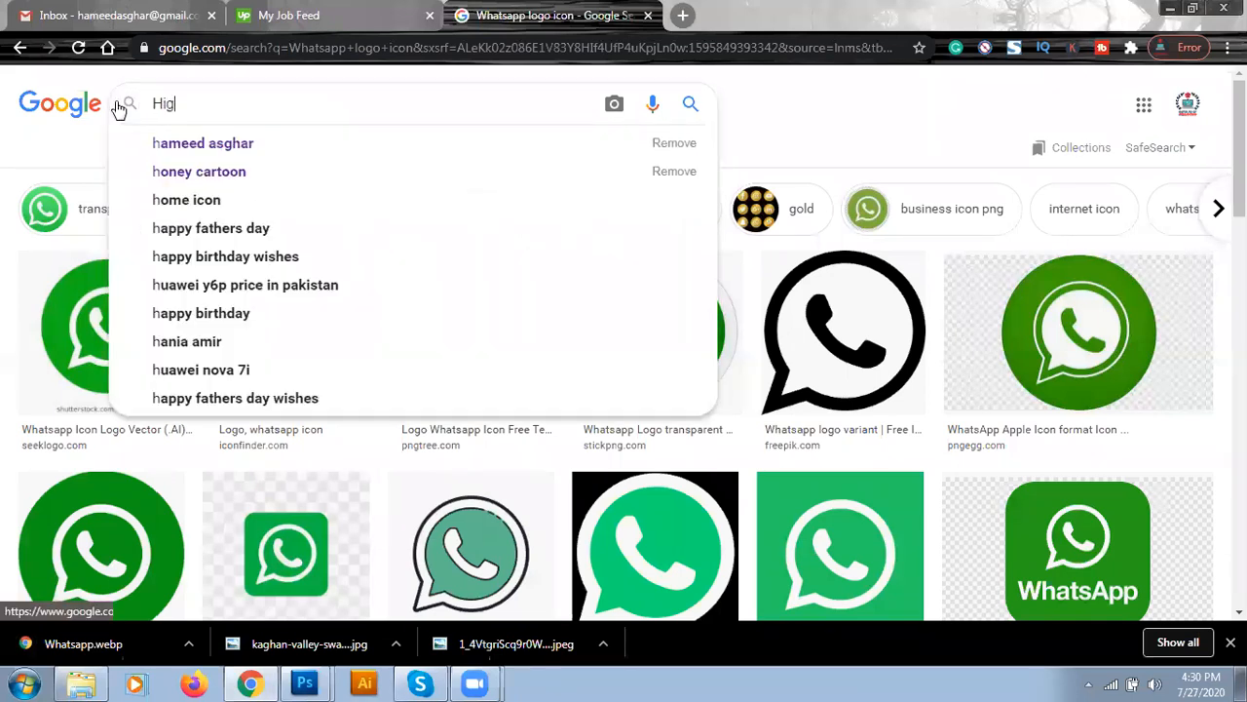
type("h resolution ")
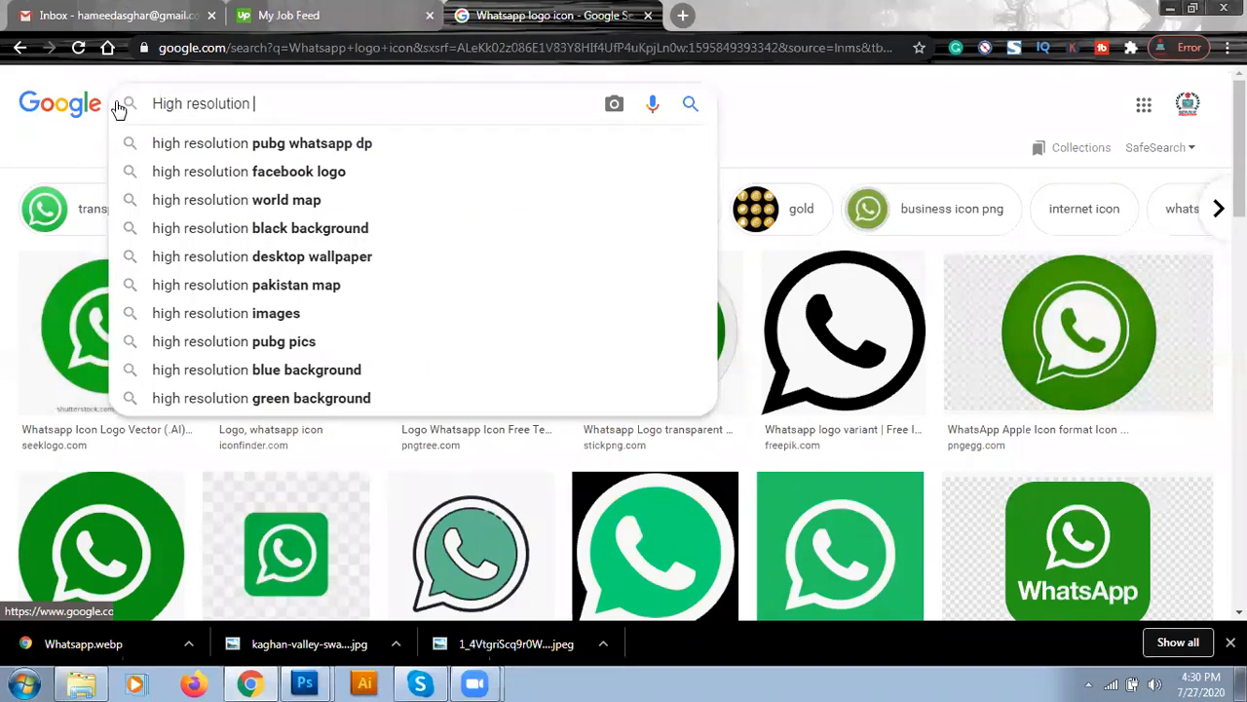
type("picture of Pakistan")
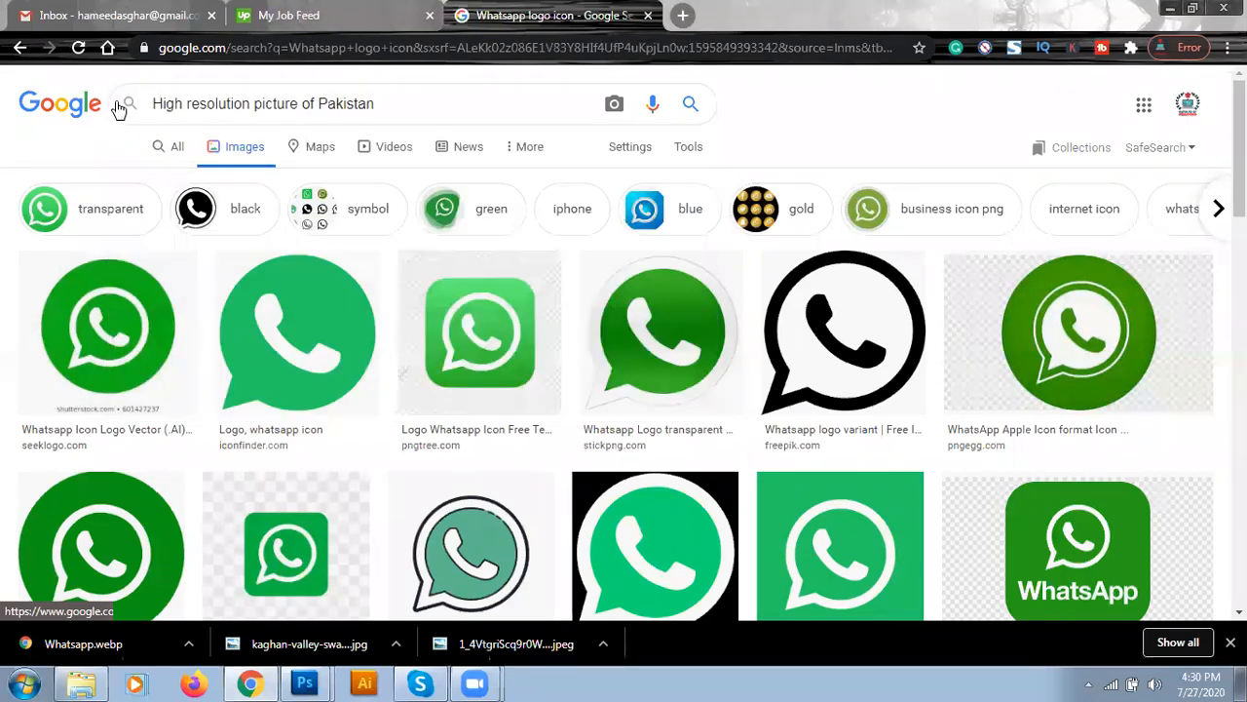
key("Return")
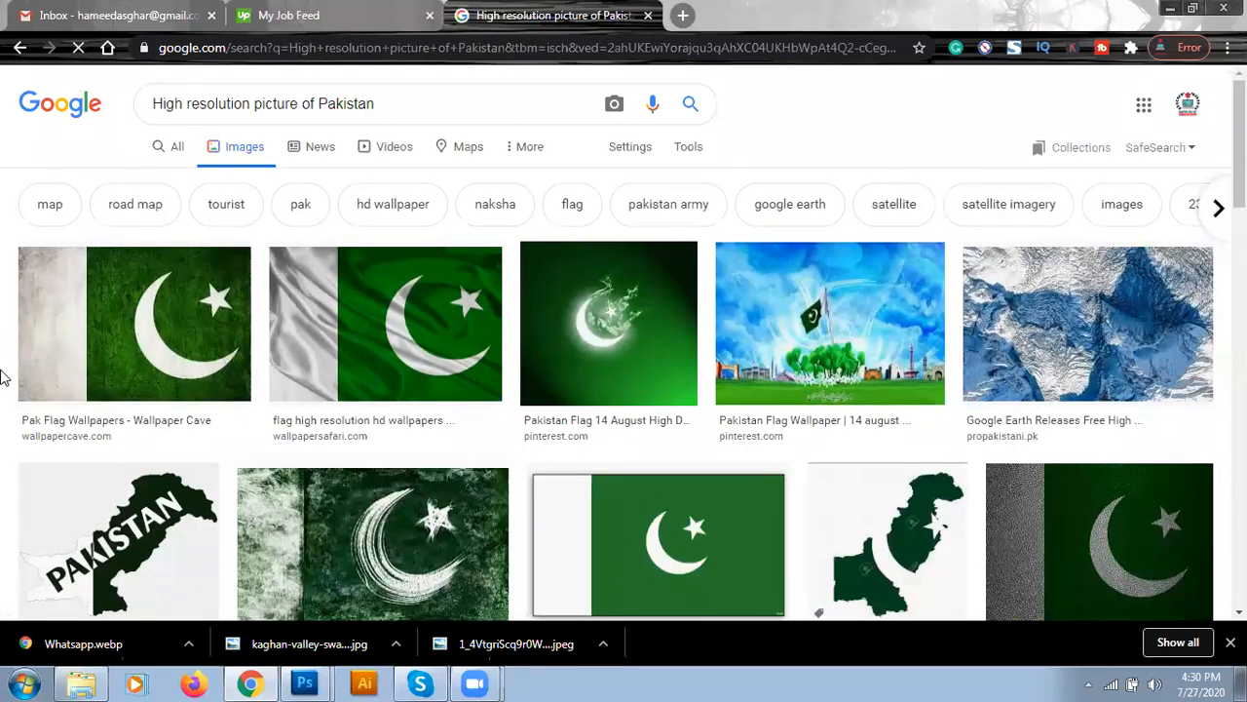
- Open the 1600×900 waving Pakistan flag image in a new tab
left_click(141, 336)
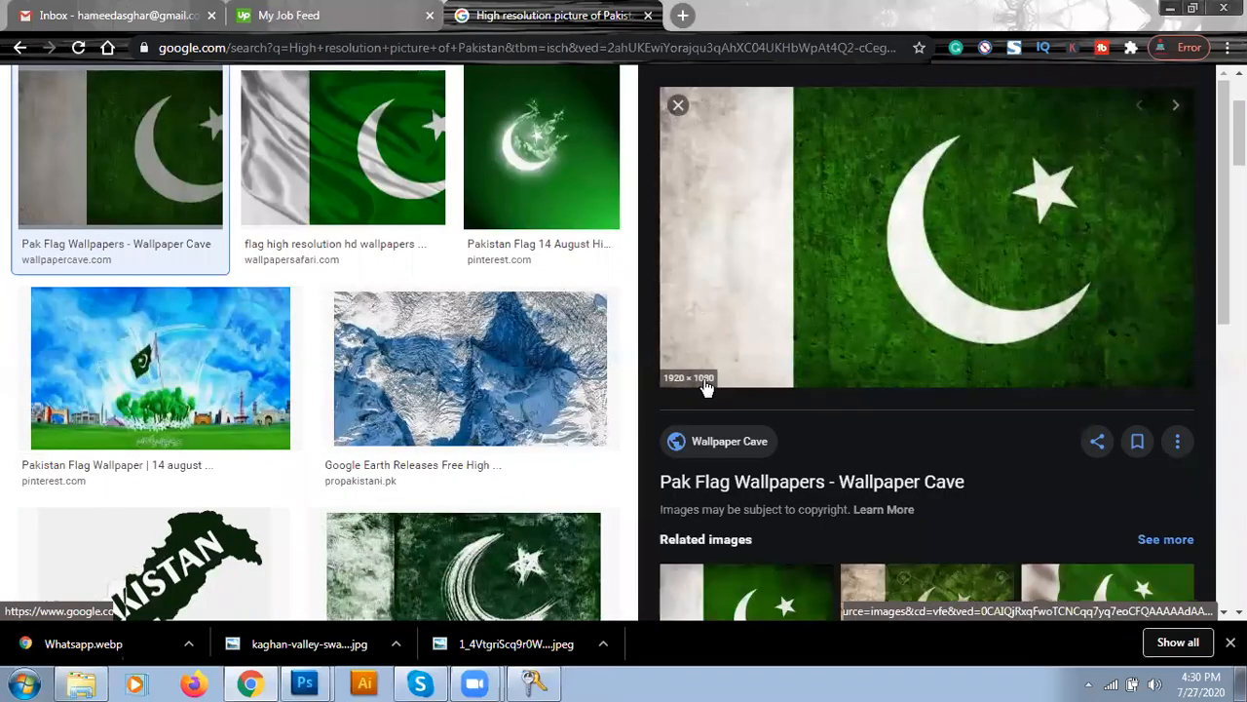
left_click(571, 195)
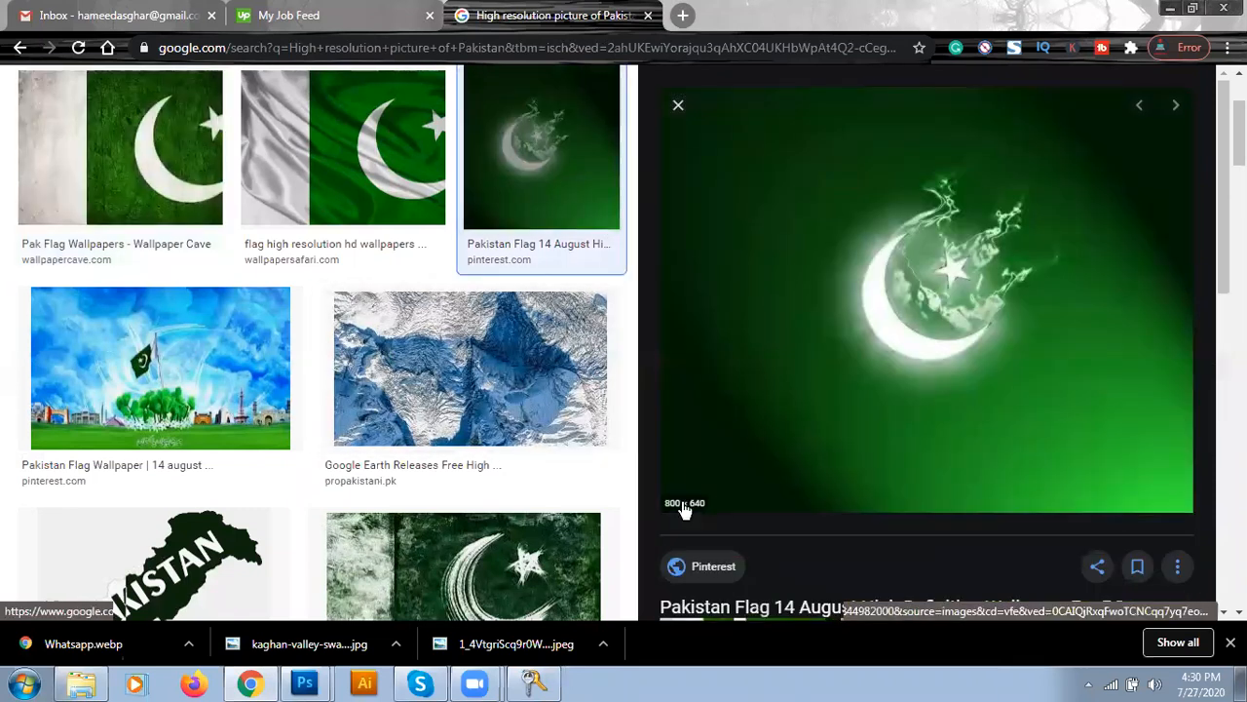
key("Left")
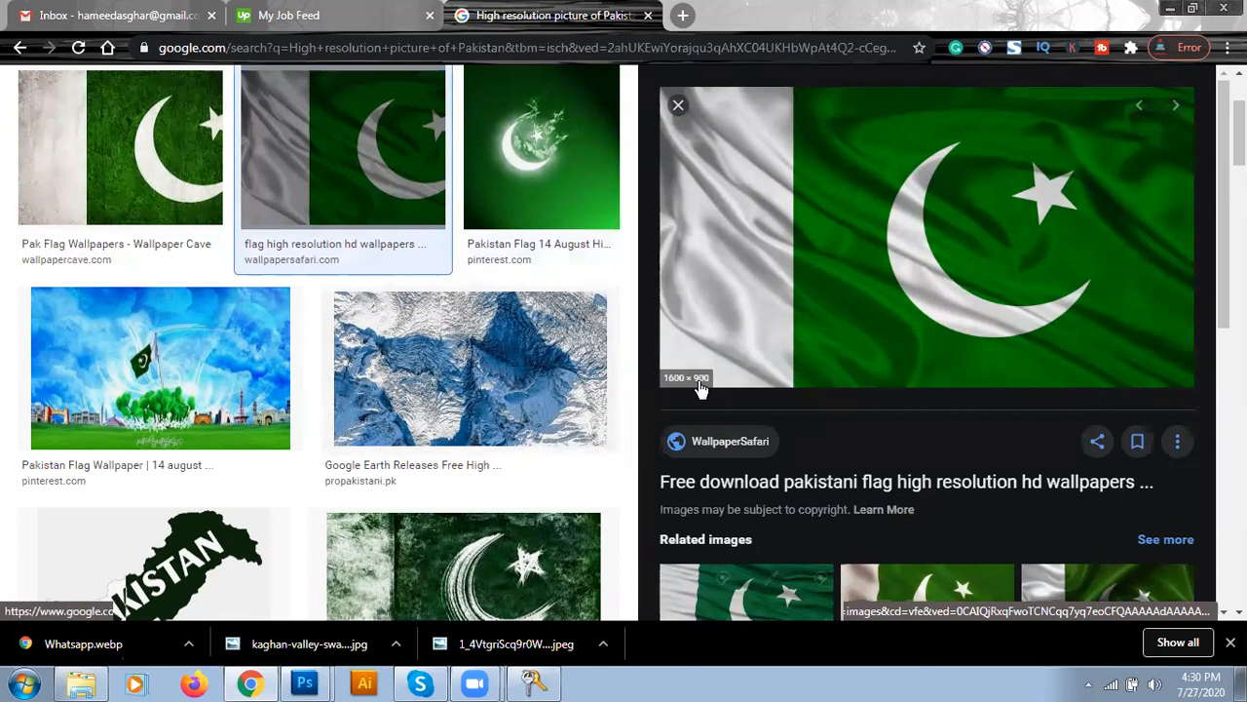
right_click(871, 239)
left_click(906, 406)
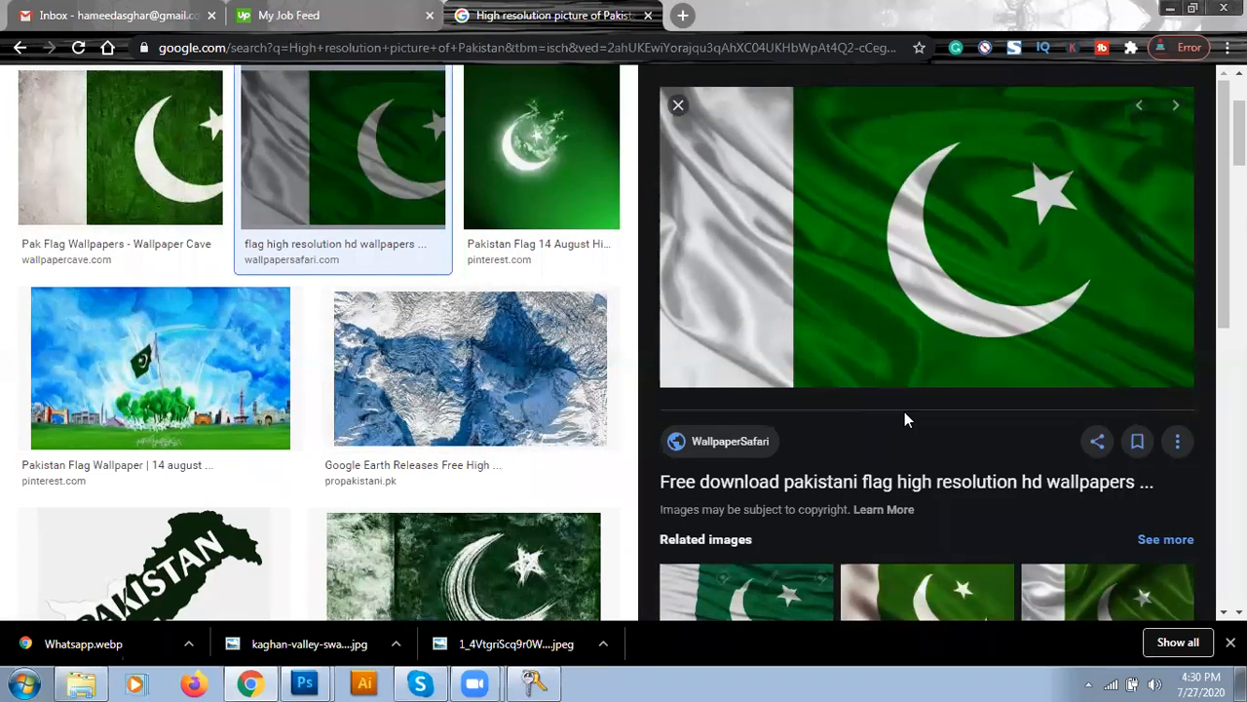
- Preview a dim green crescent flag image among the other results
left_click(679, 106)
scroll(14, 359, "down", 2)
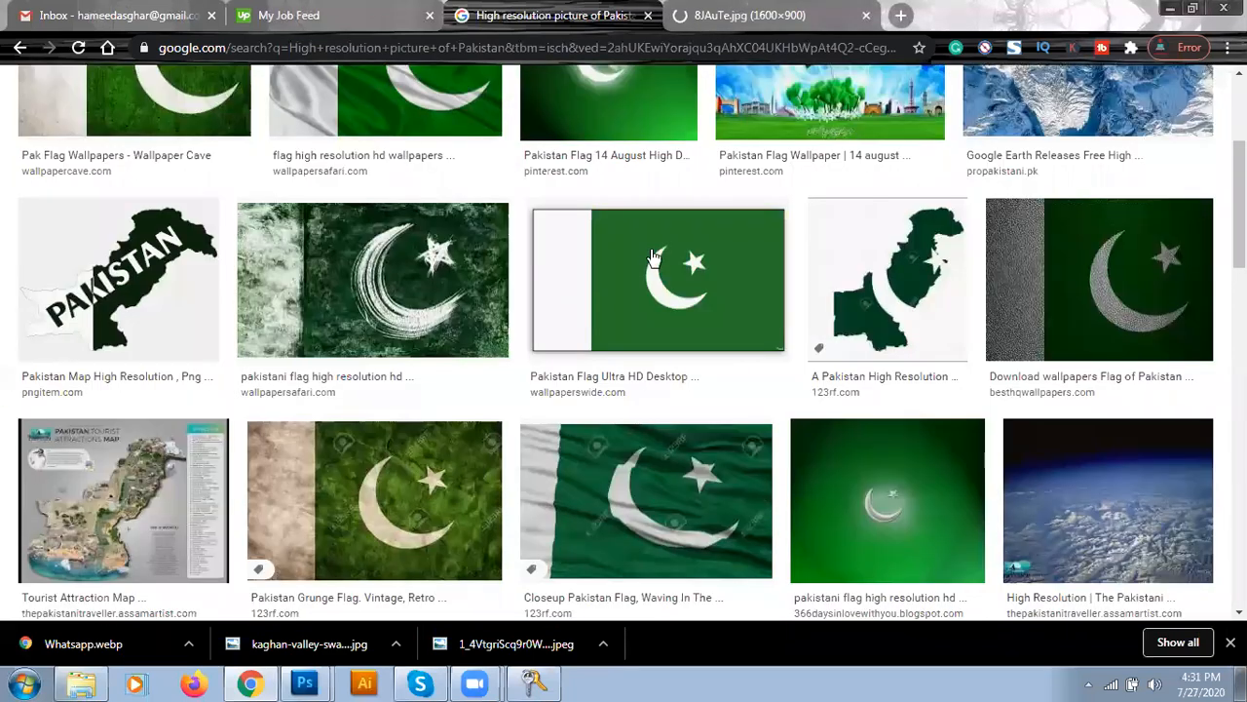
scroll(957, 355, "down", 1)
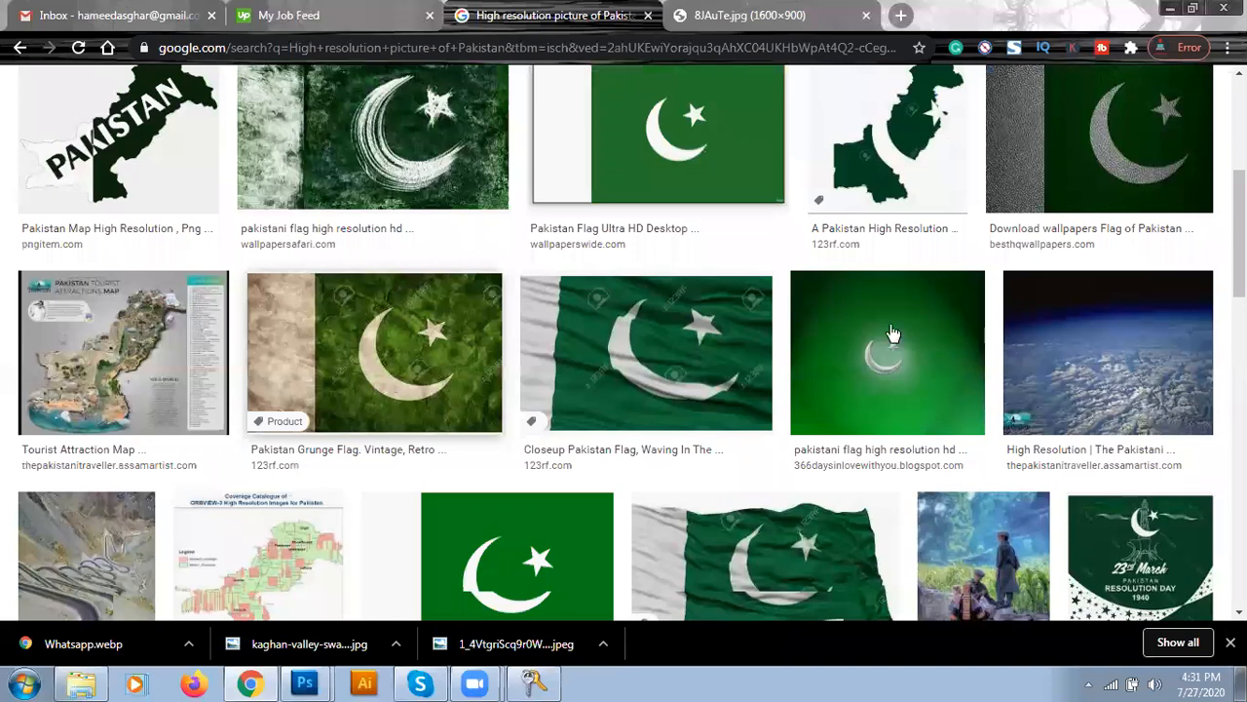
left_click(844, 330)
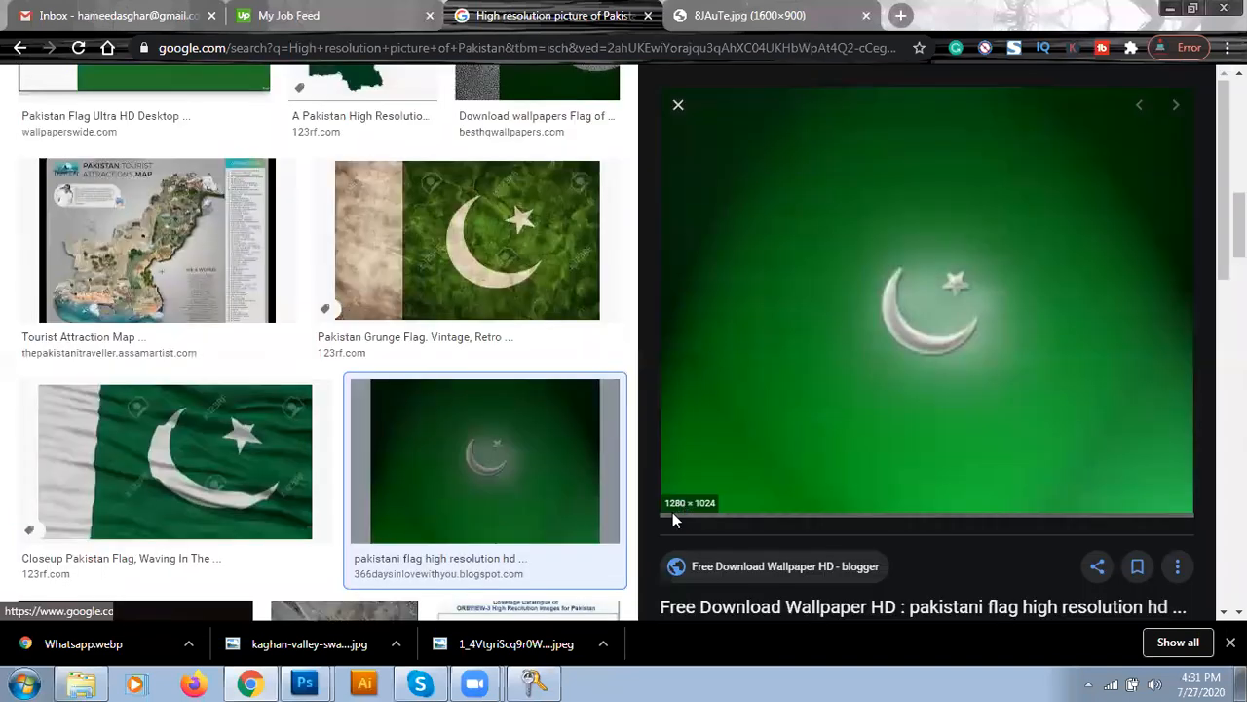
left_click(677, 105)
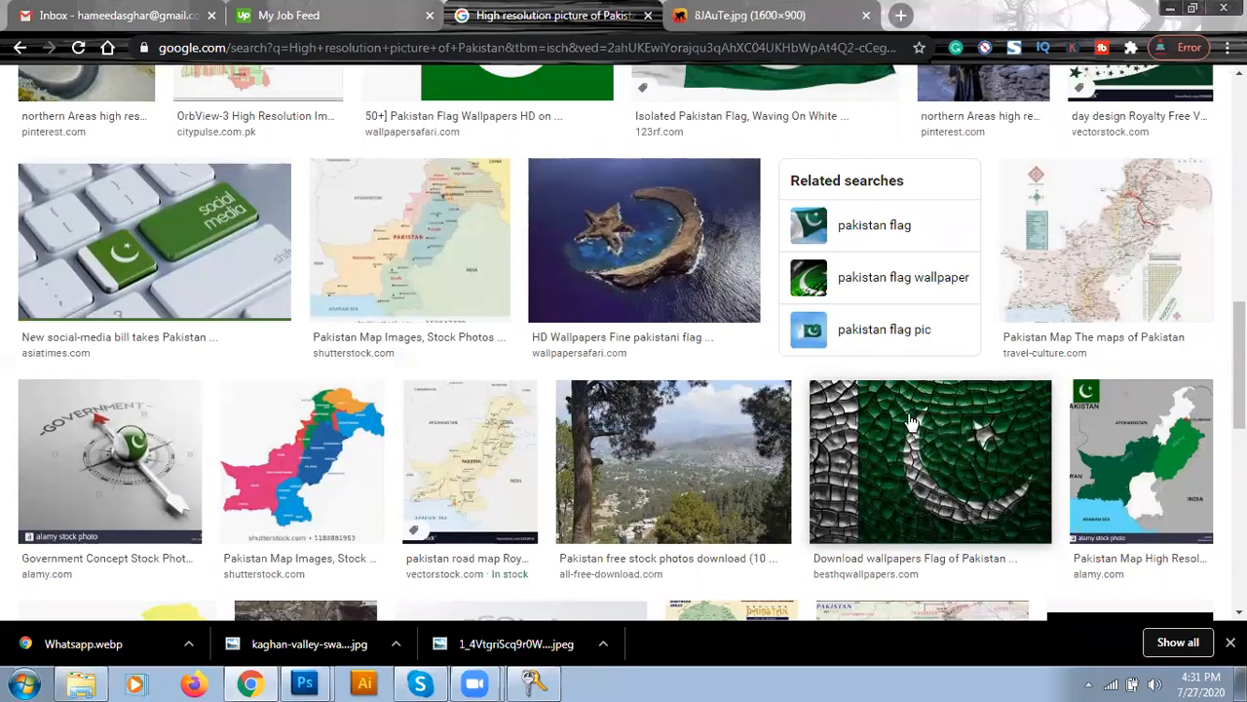
scroll(2, 288, "up", 10)
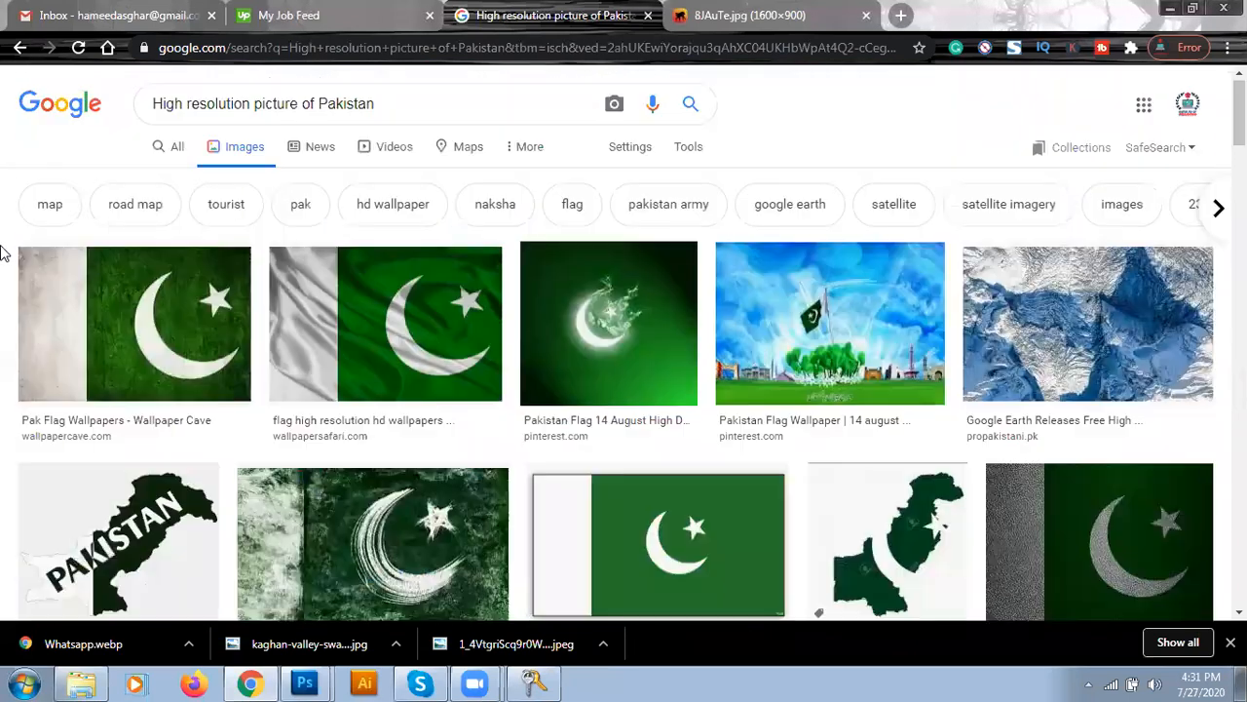
- Reach Google's Advanced Image Search form via a 'google advanced' search
left_click(496, 55)
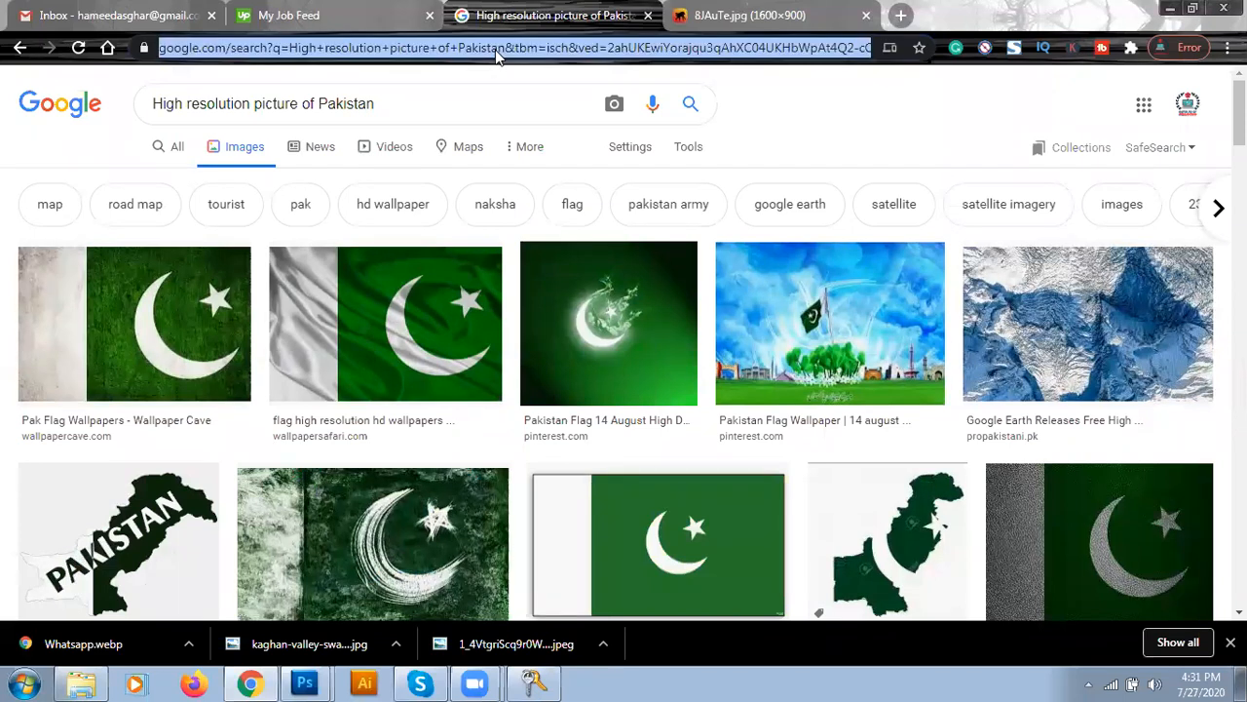
type("goog")
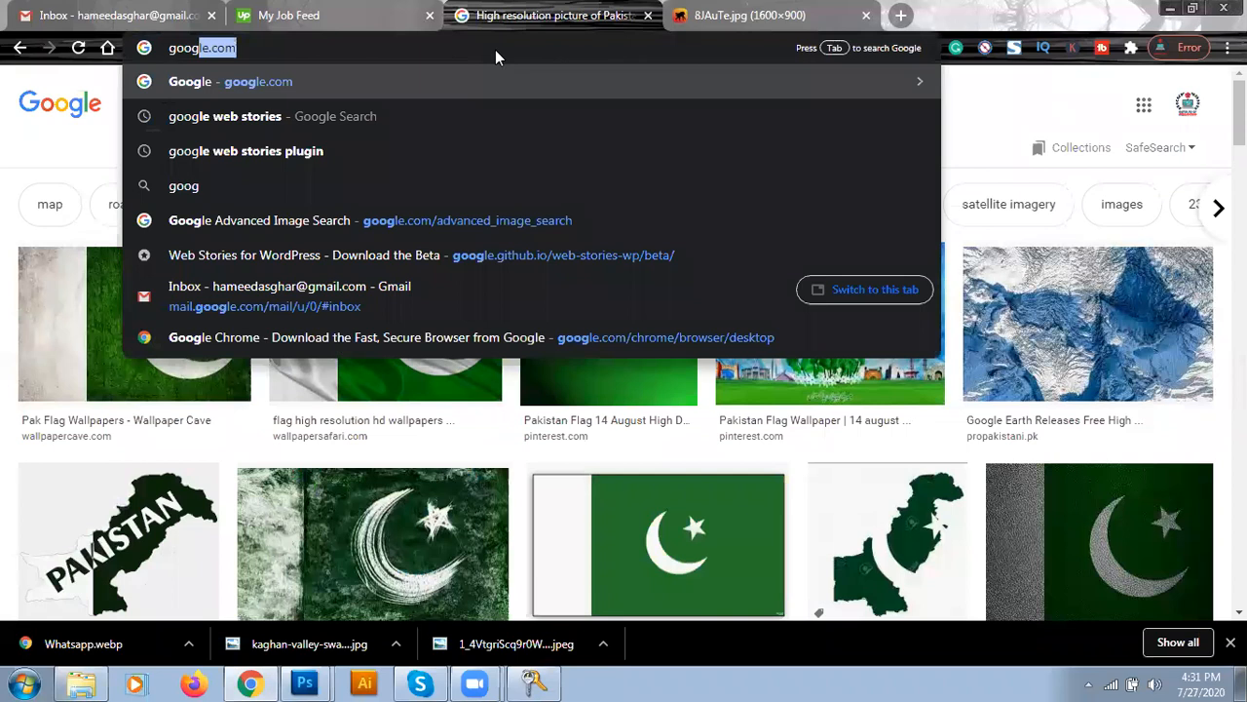
type("le")
key("BackSpace")
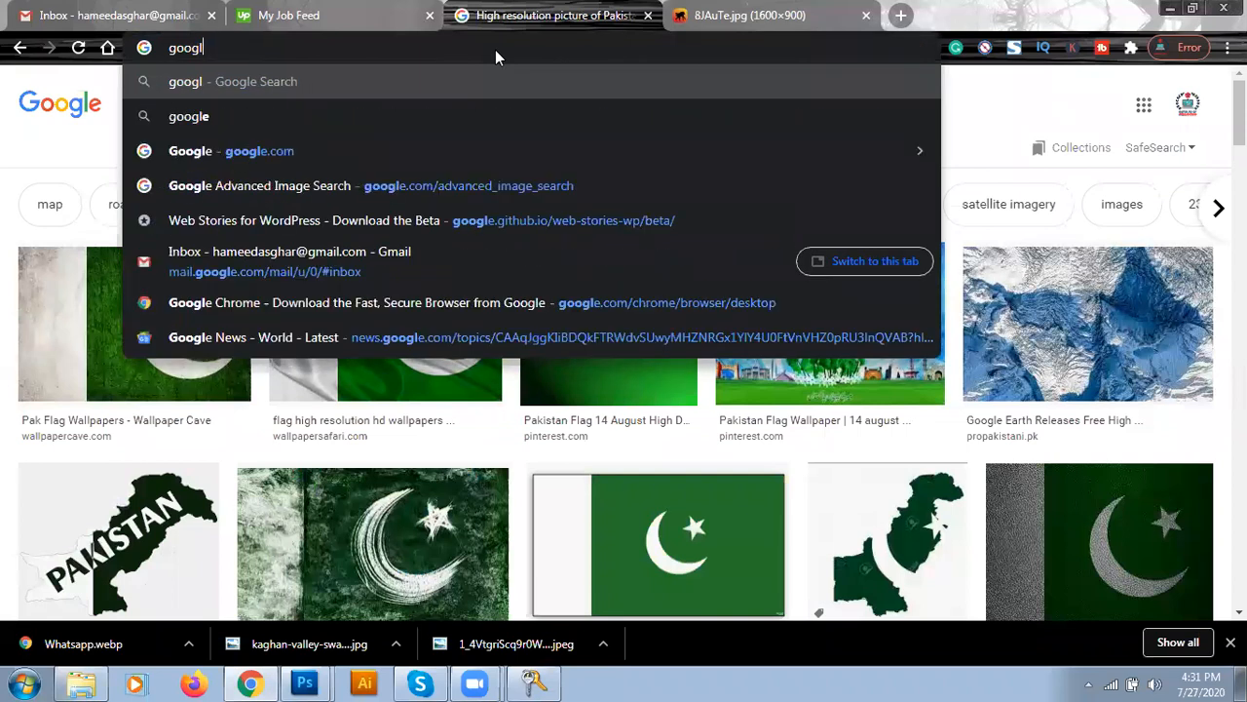
type("e.com")
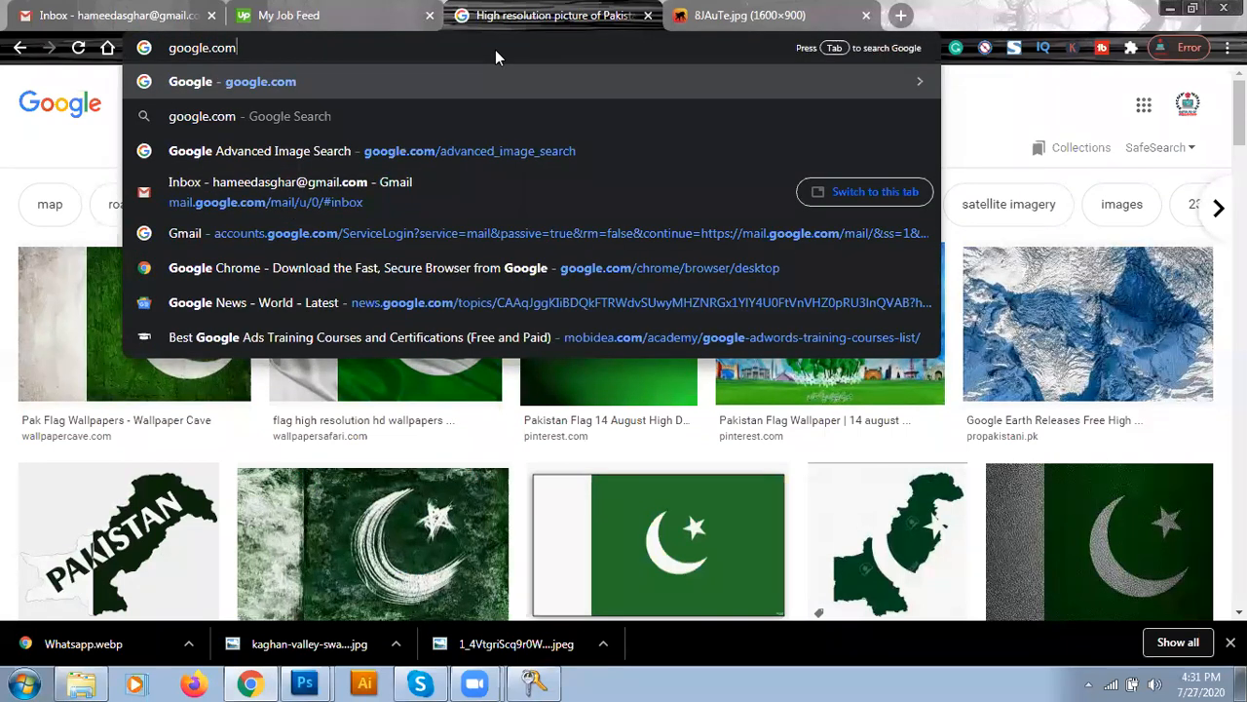
type("/advanced")
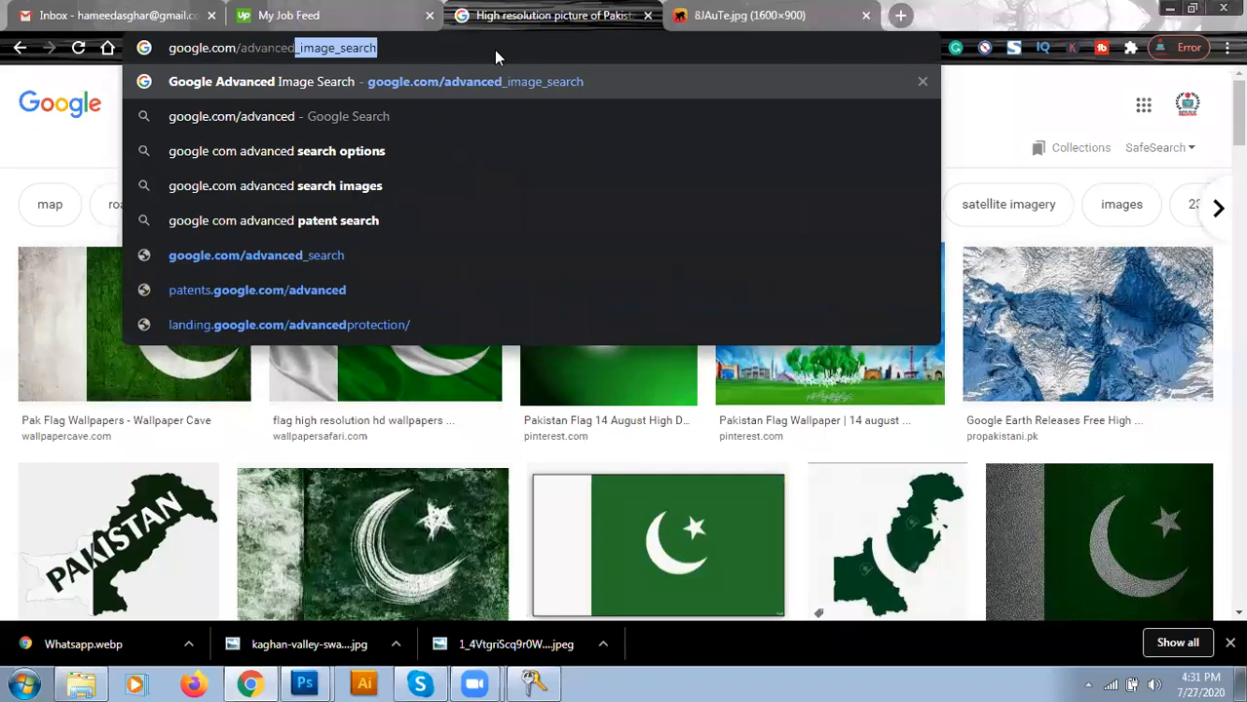
key("Return")
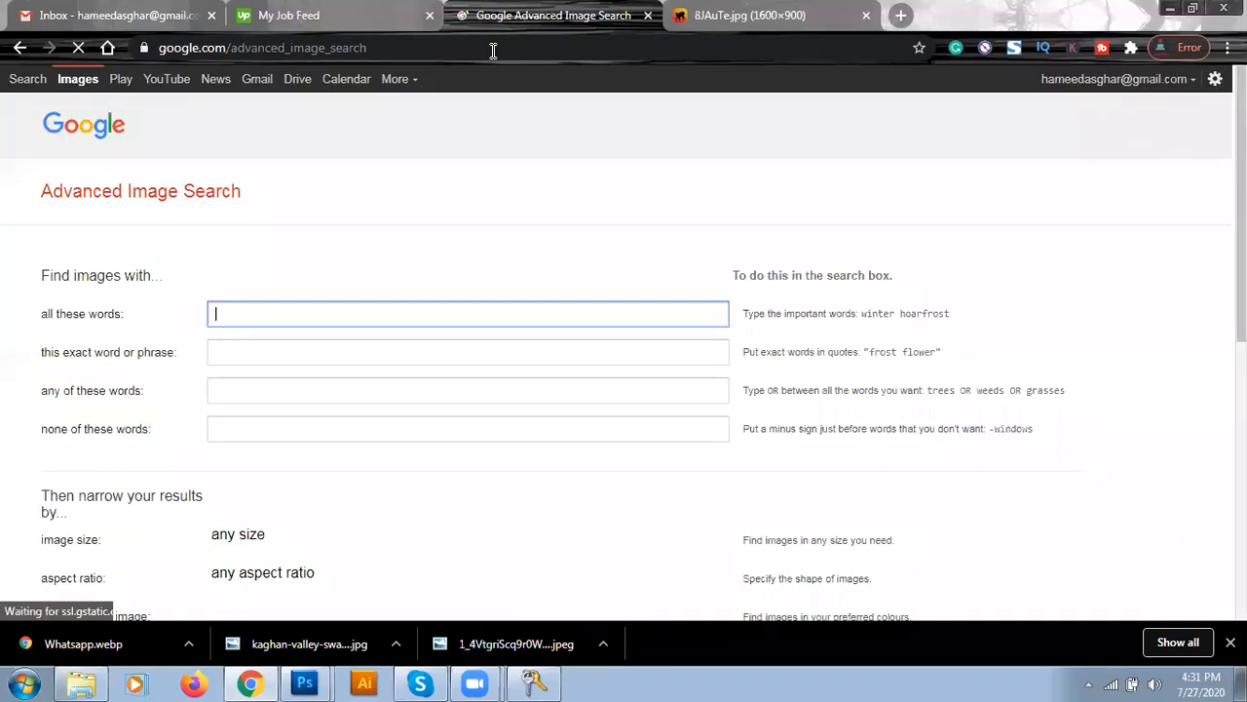
left_click(432, 47)
type("goo")
key("Return")
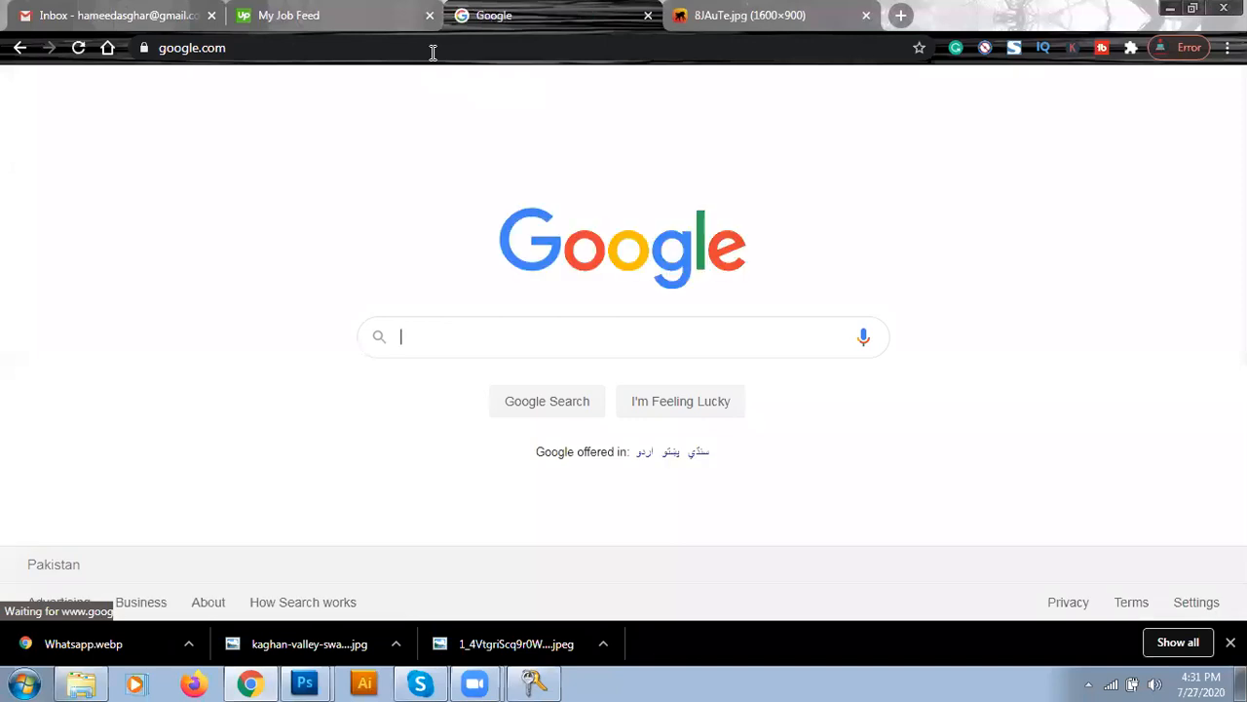
type("google advanced")
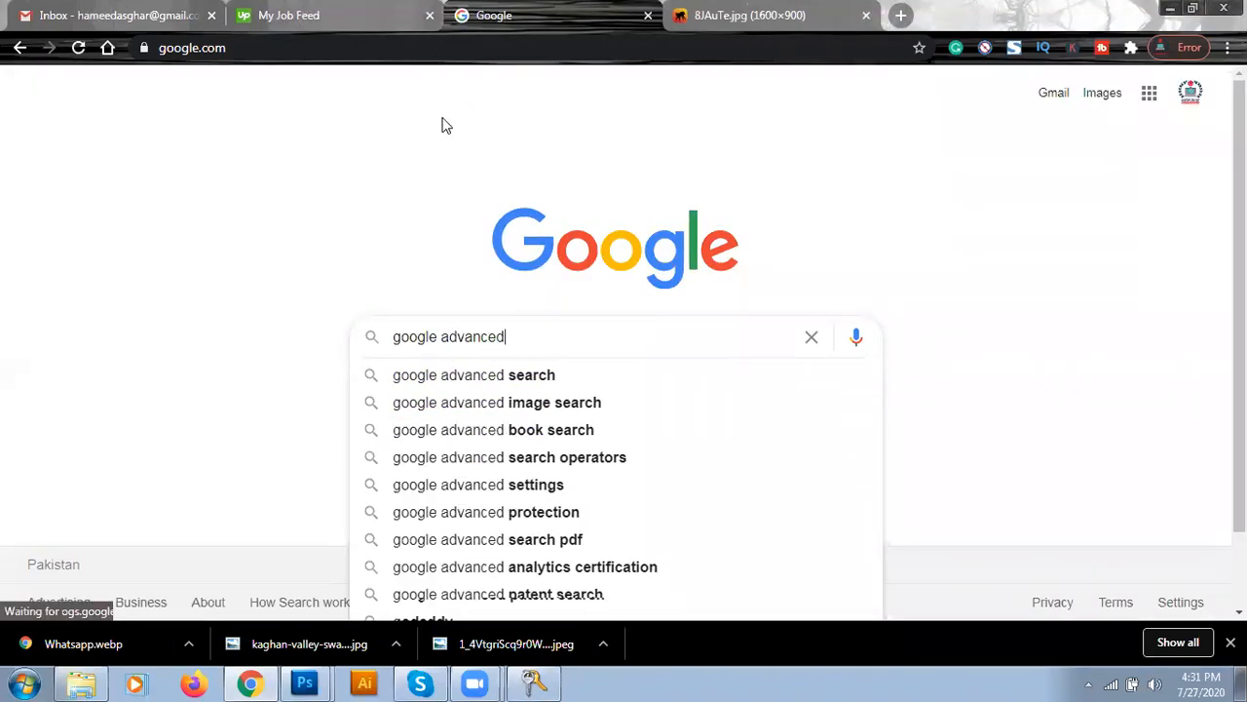
left_click(517, 411)
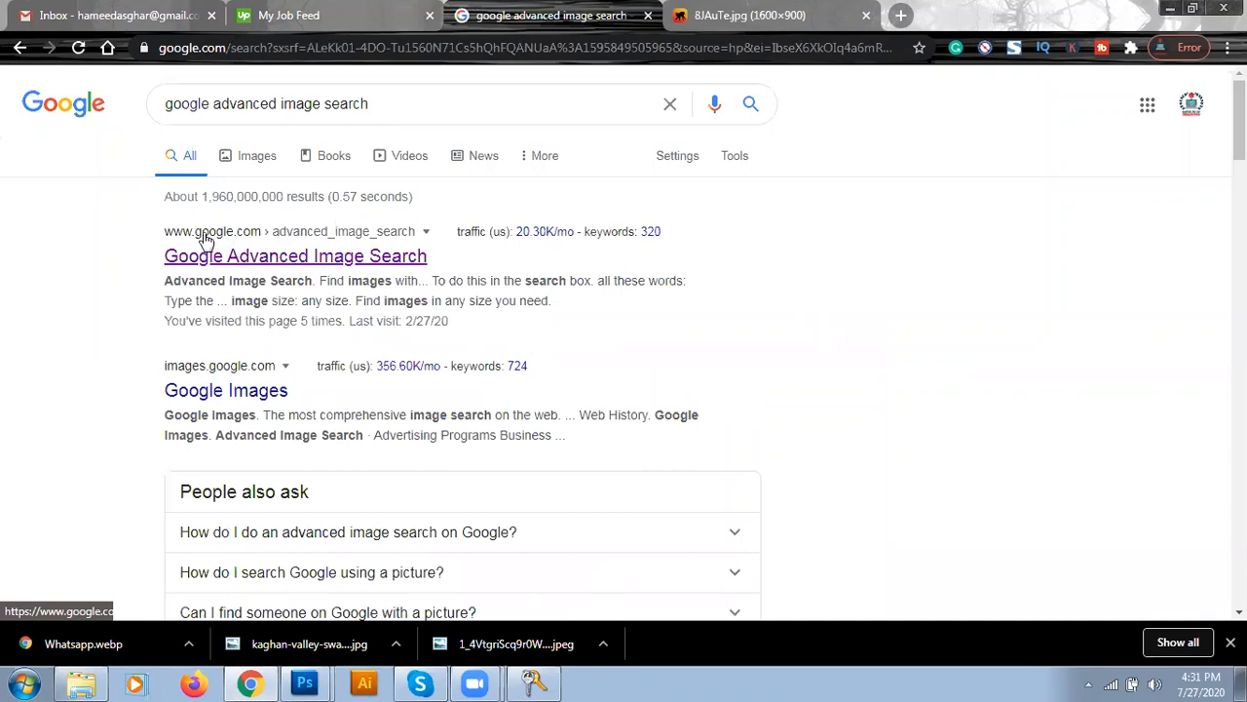
left_click(324, 259)
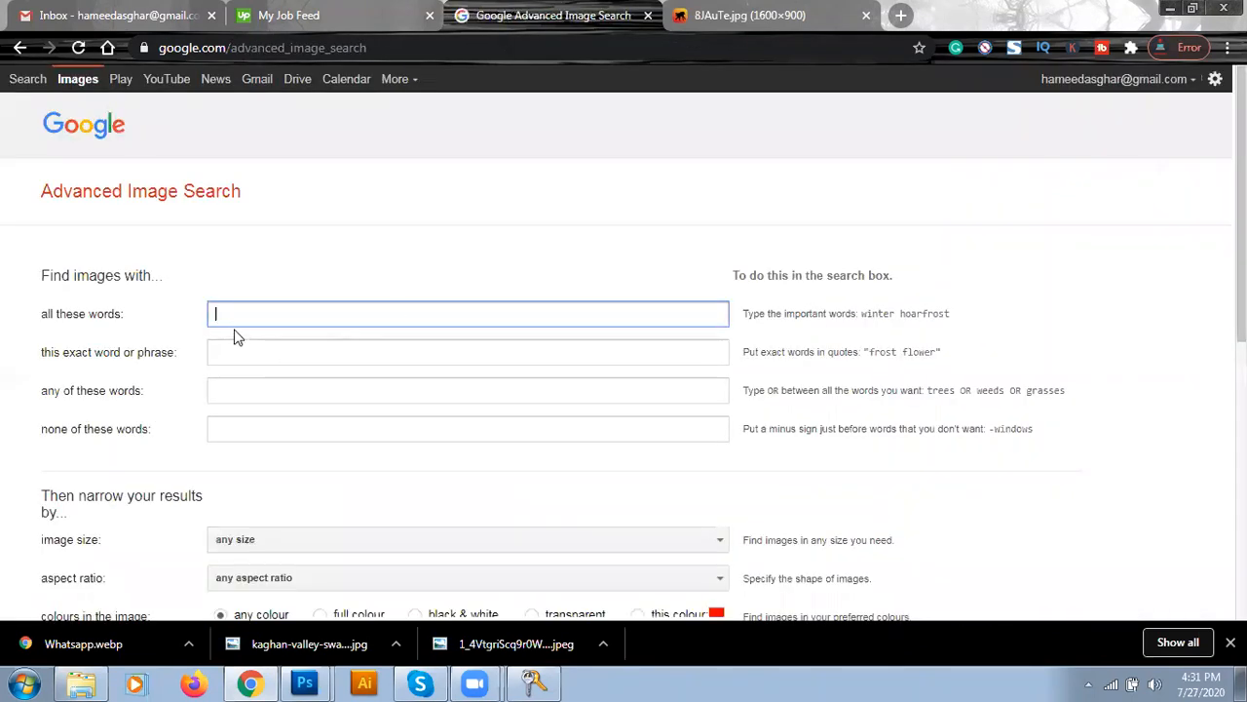
- Enter 'High Definition picture of Pakistan' as the search words, fixing the spelling
left_click(235, 312)
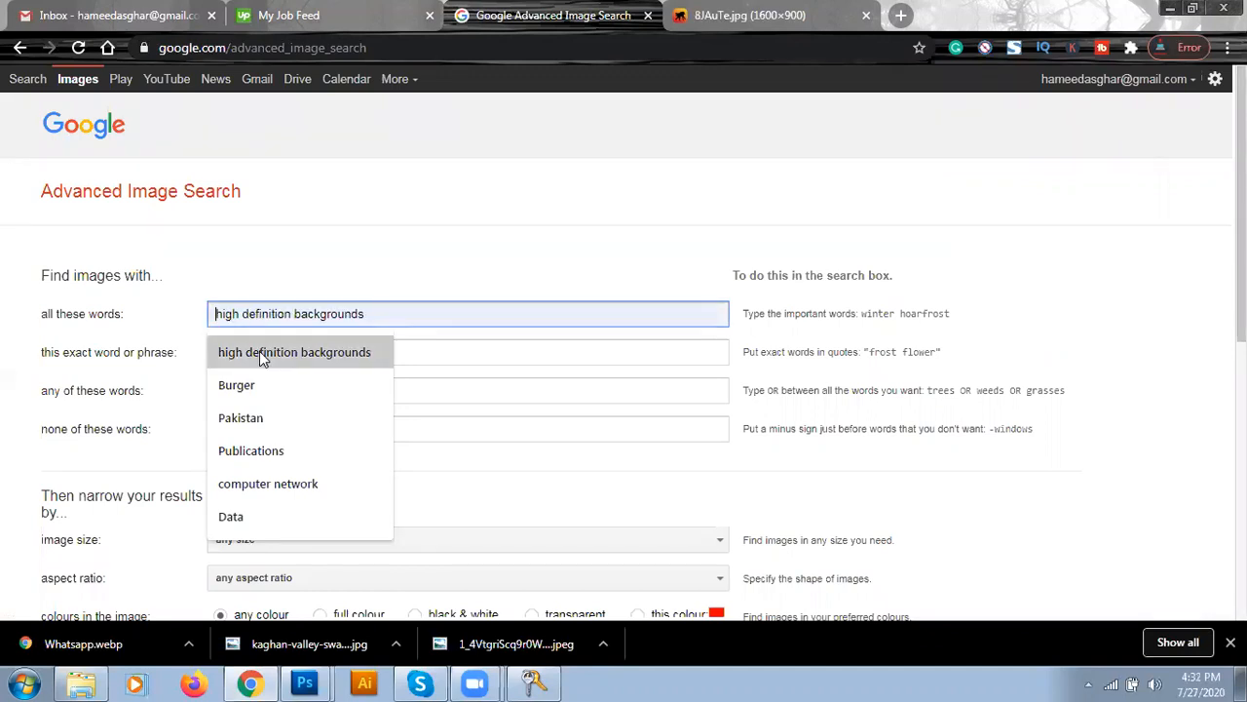
type("High De")
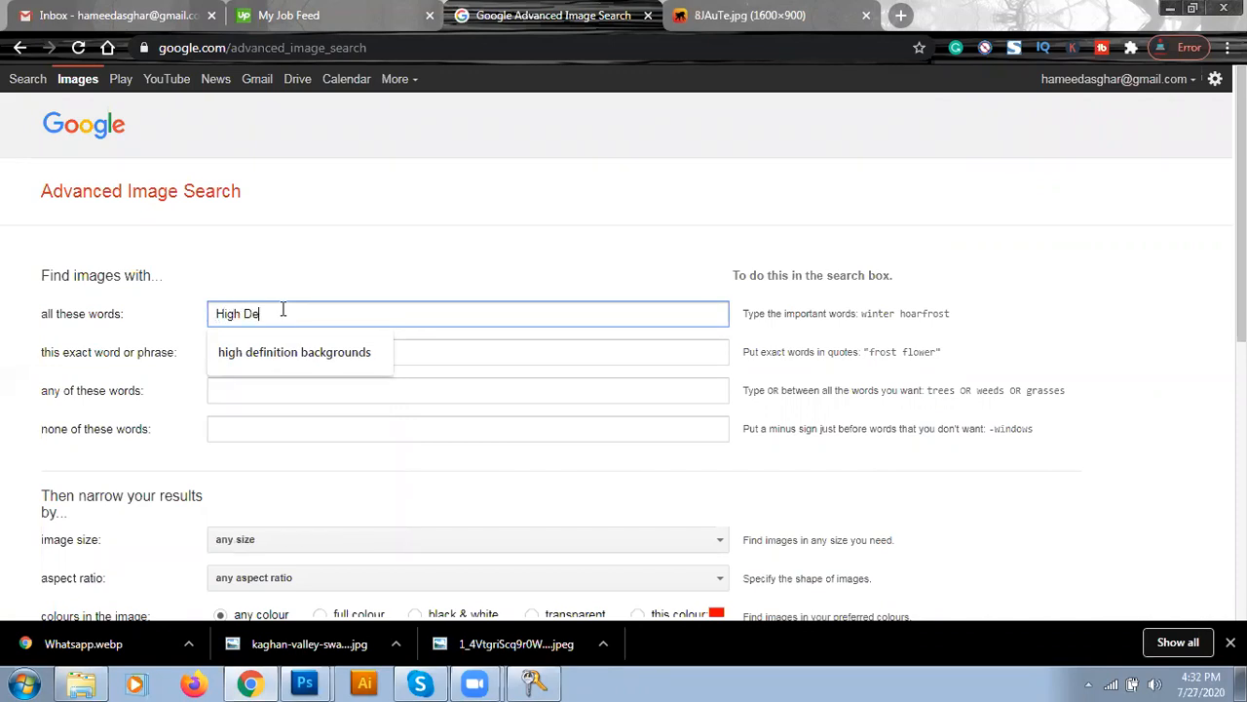
type("fination")
key("BackSpace")
key("BackSpace")
key("BackSpace")
type("itation picture of Pakistan")
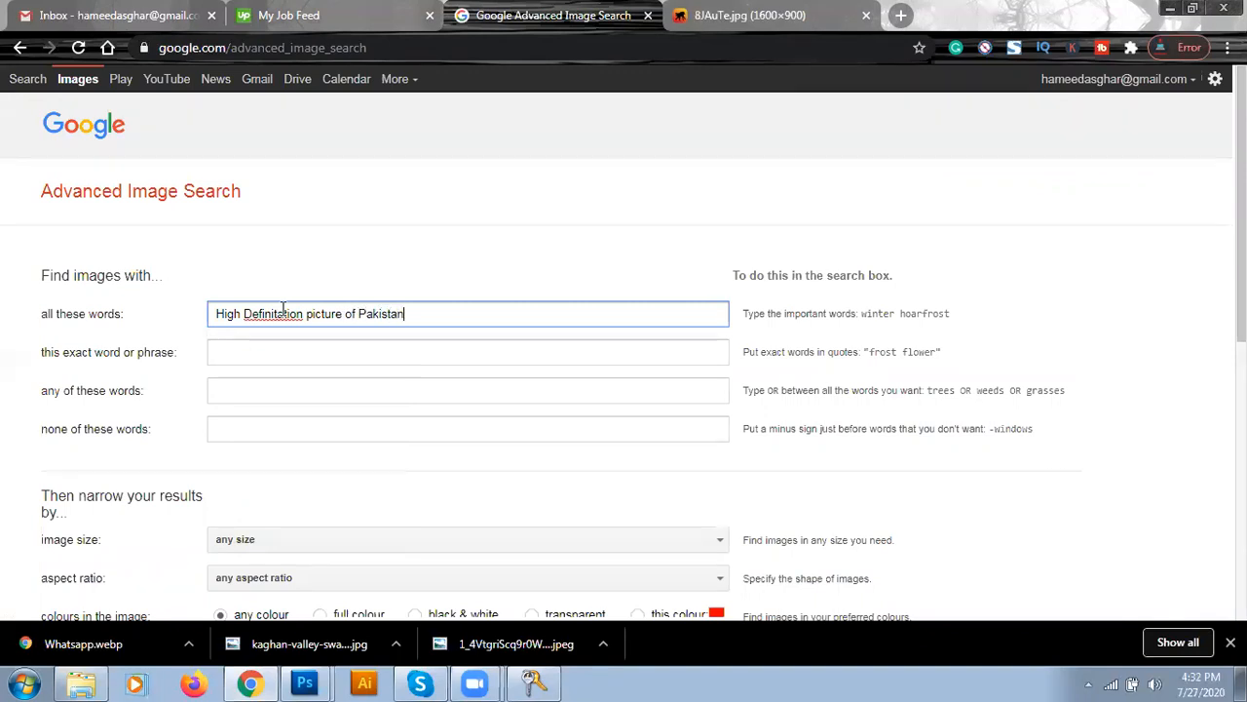
right_click(292, 314)
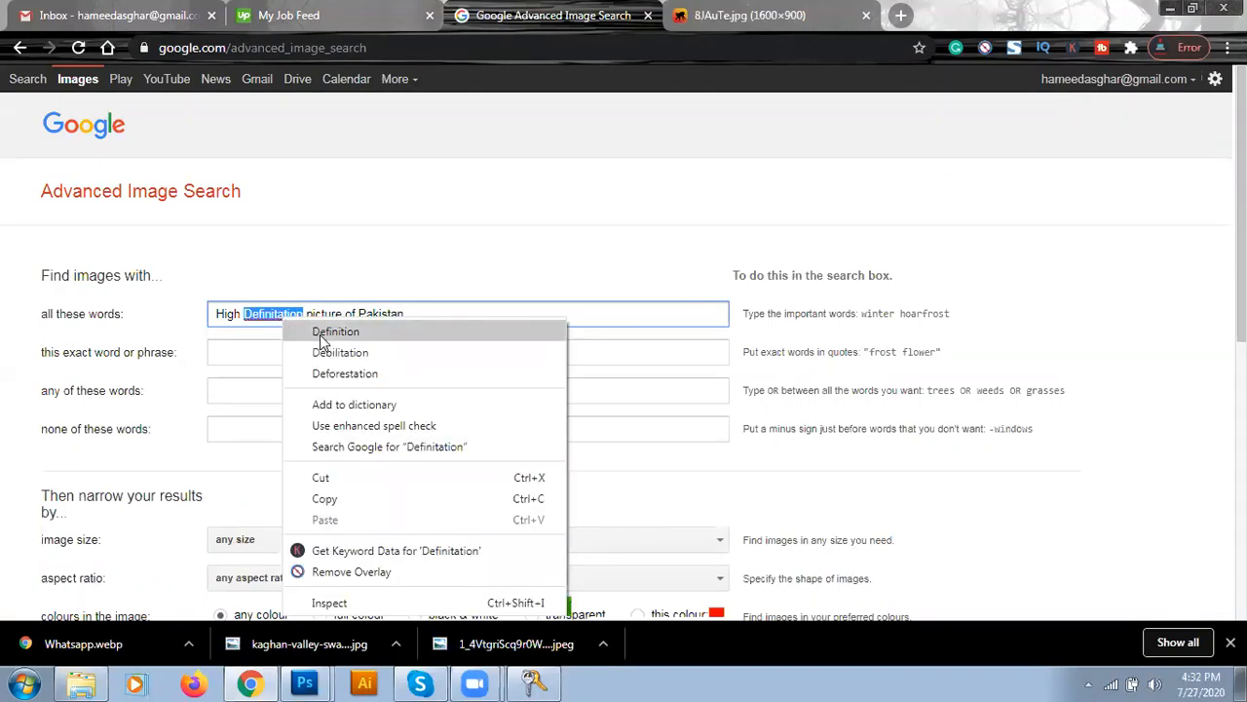
left_click(320, 334)
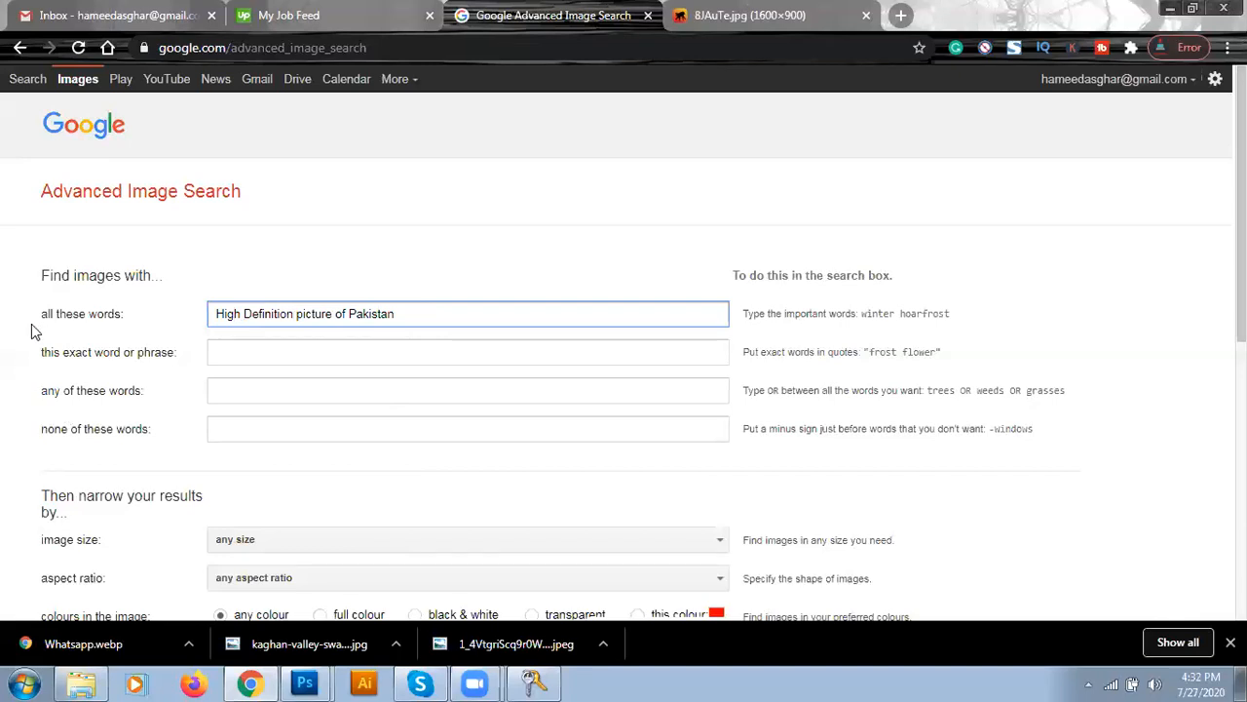
scroll(7, 346, "down", 5)
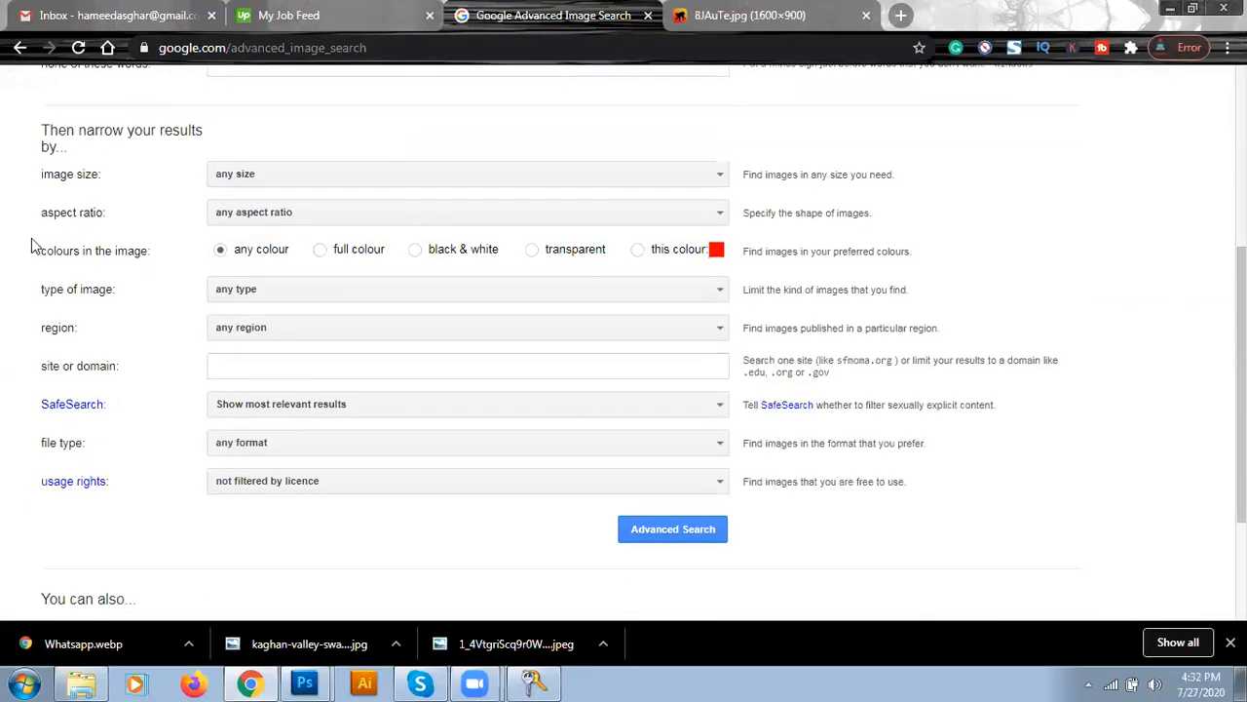
- Limit image size to larger than 10 MP and run the advanced search
left_click(316, 175)
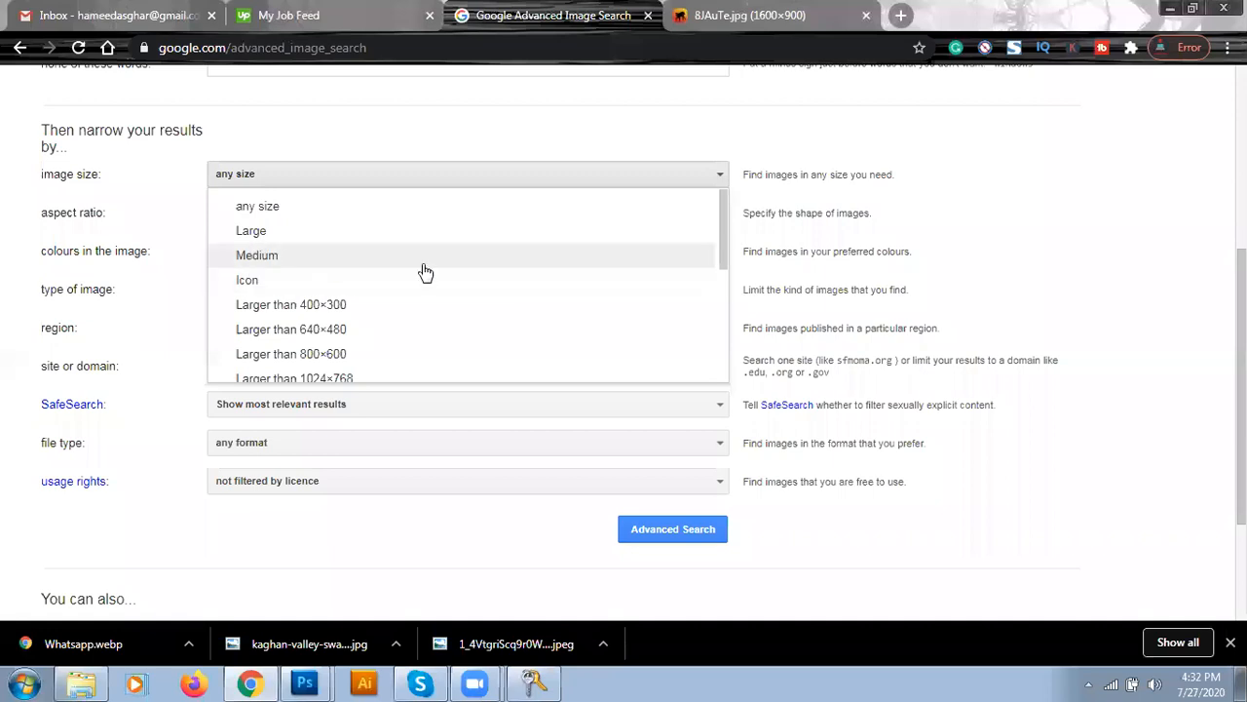
left_click_drag(721, 202, 723, 253)
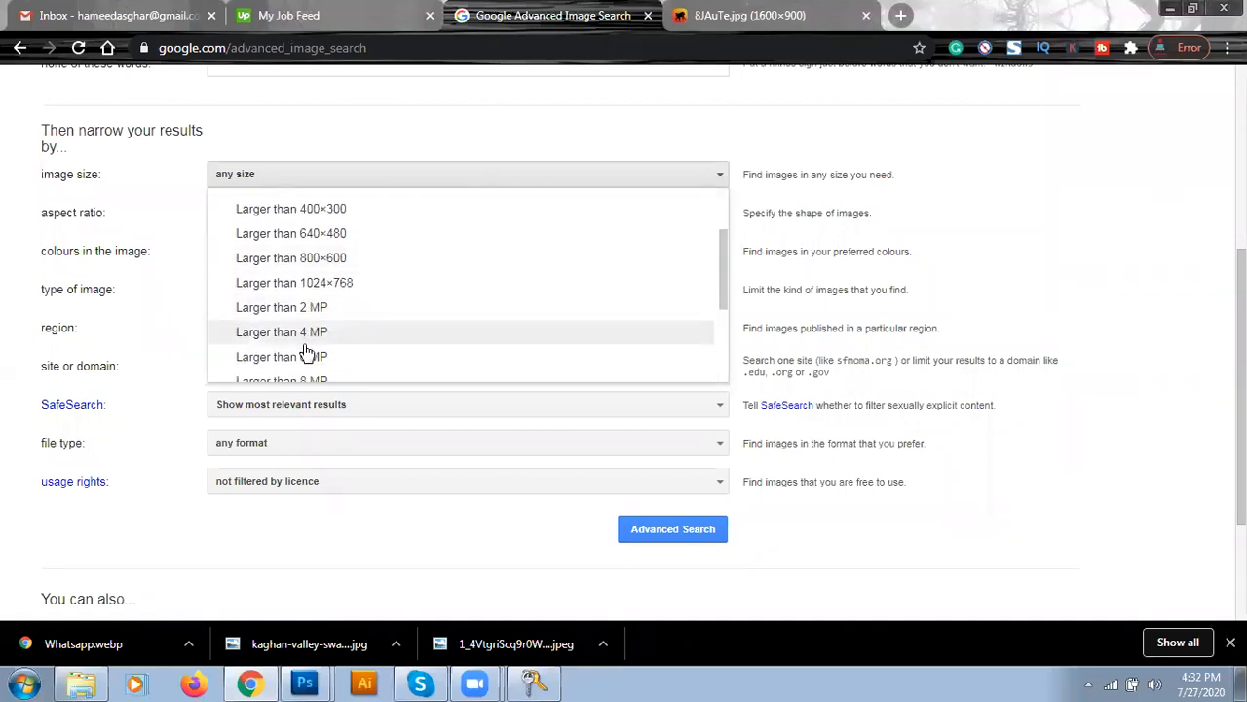
left_click_drag(725, 246, 727, 321)
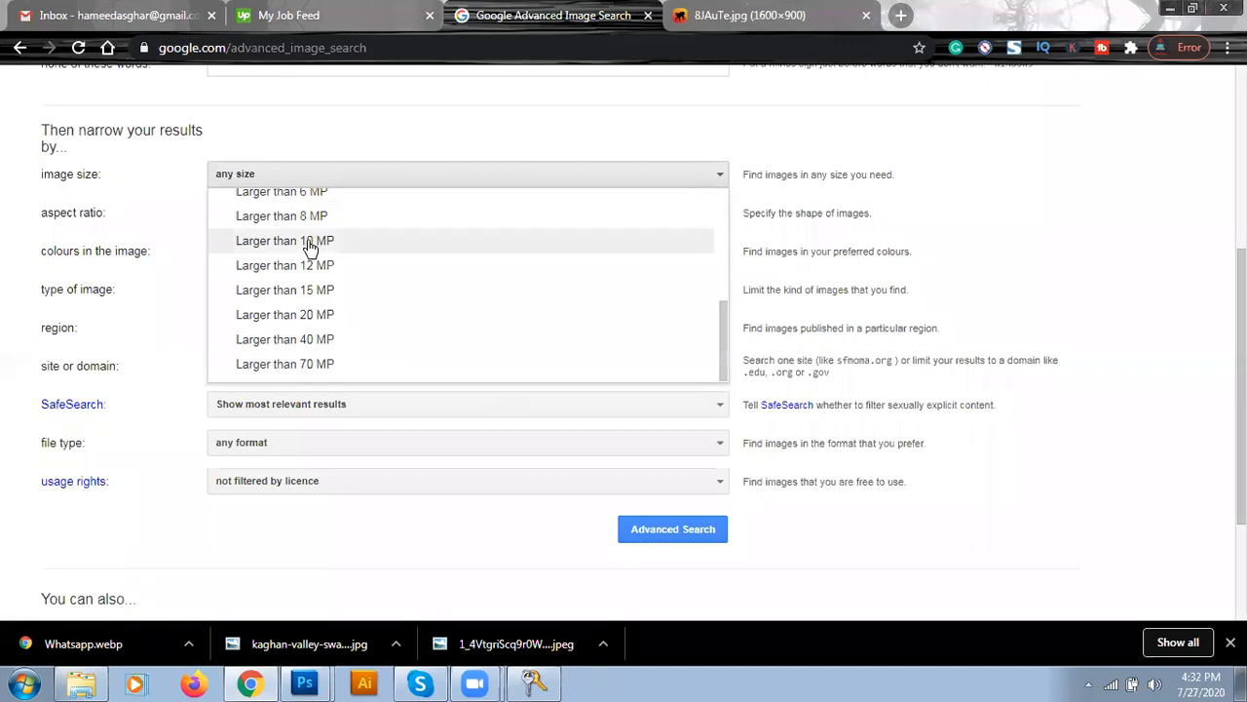
scroll(310, 248, "up", 3)
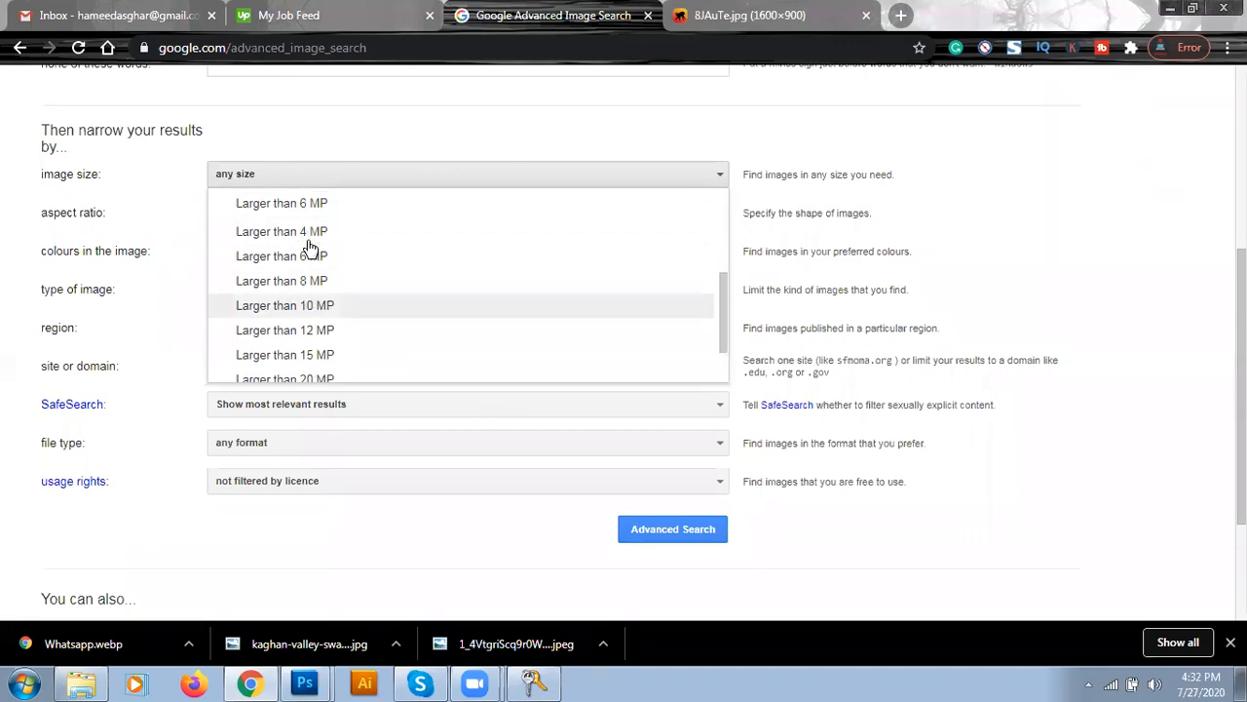
left_click(305, 337)
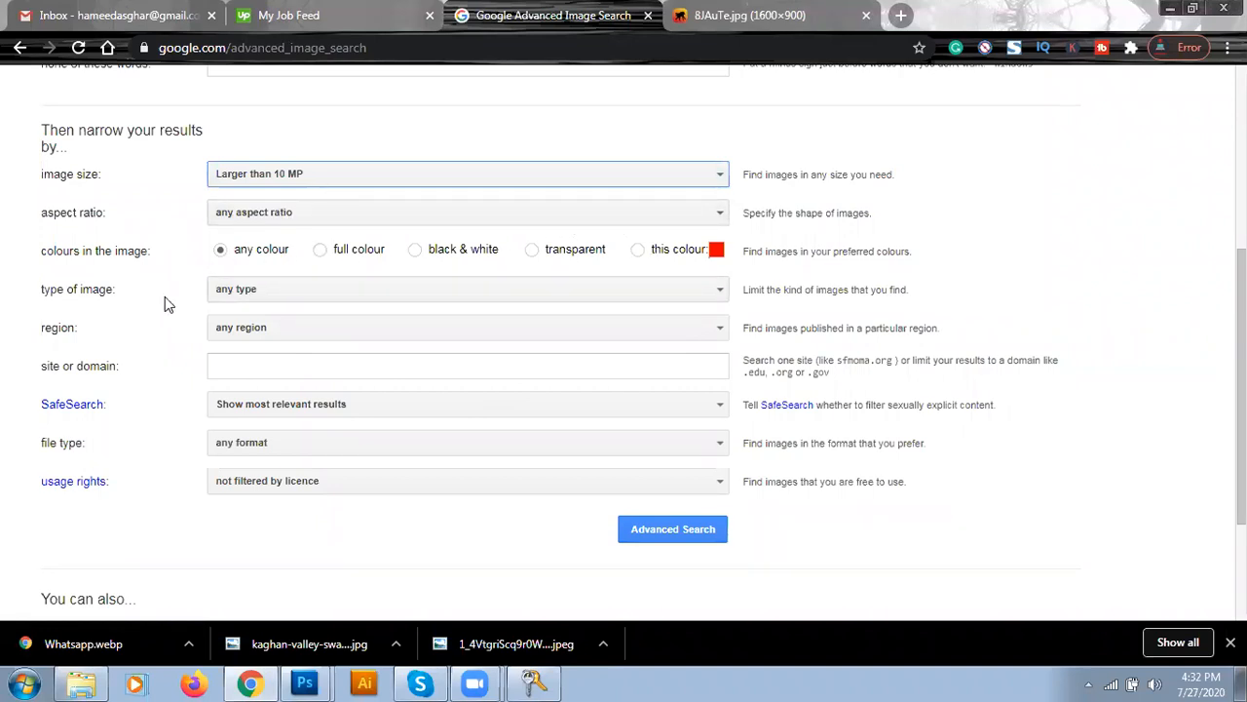
left_click(681, 539)
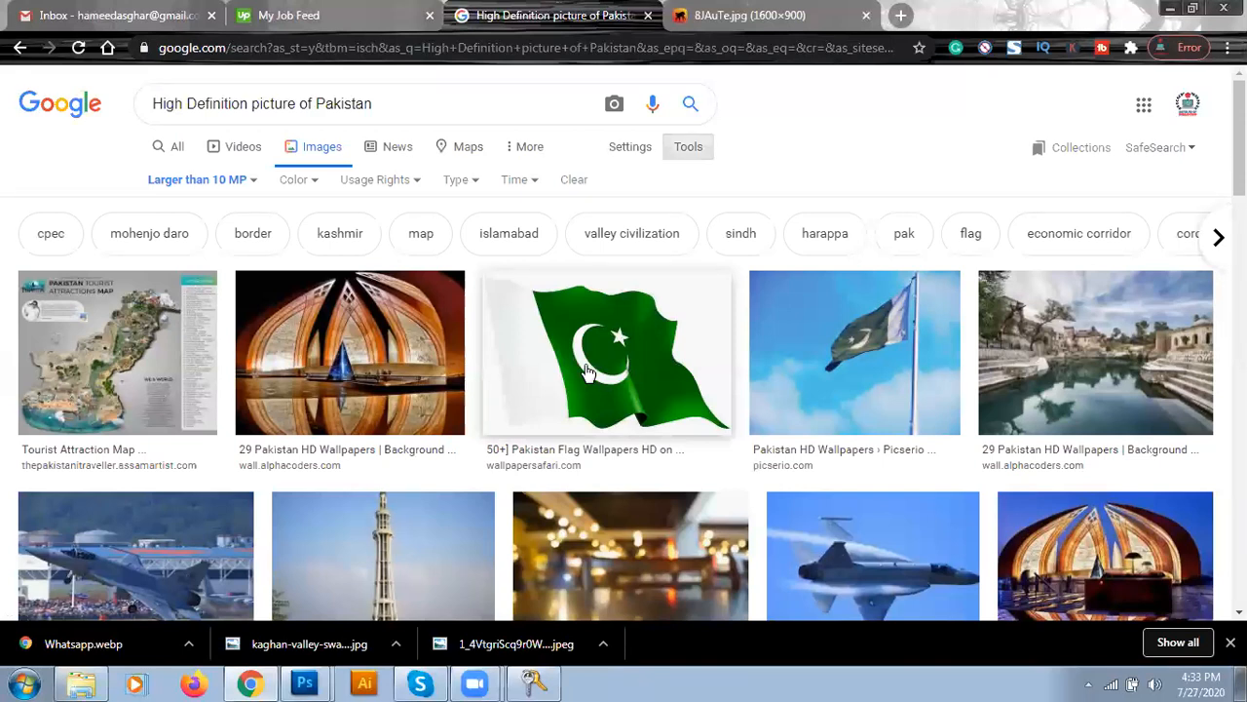
- Preview the flag, jet, lake and Karakoram highway results, then save the flag as 8JAuTe.jpg
left_click(587, 371)
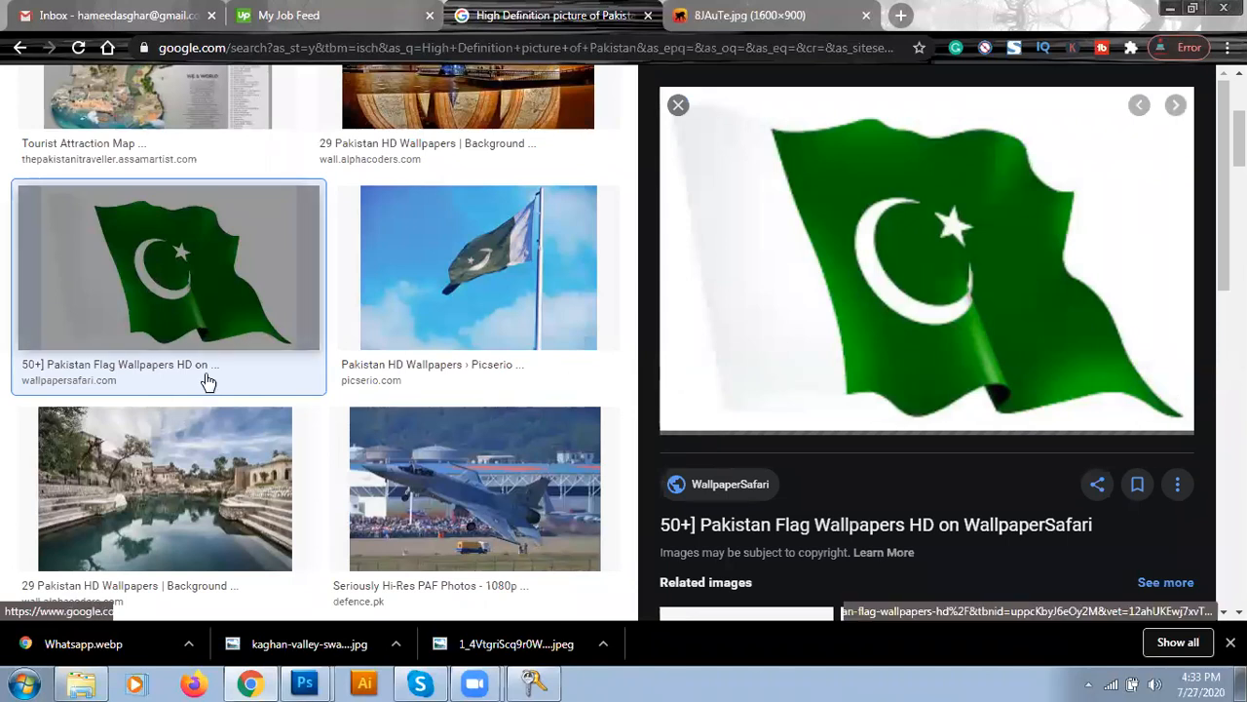
scroll(198, 431, "down", 1)
left_click(412, 390)
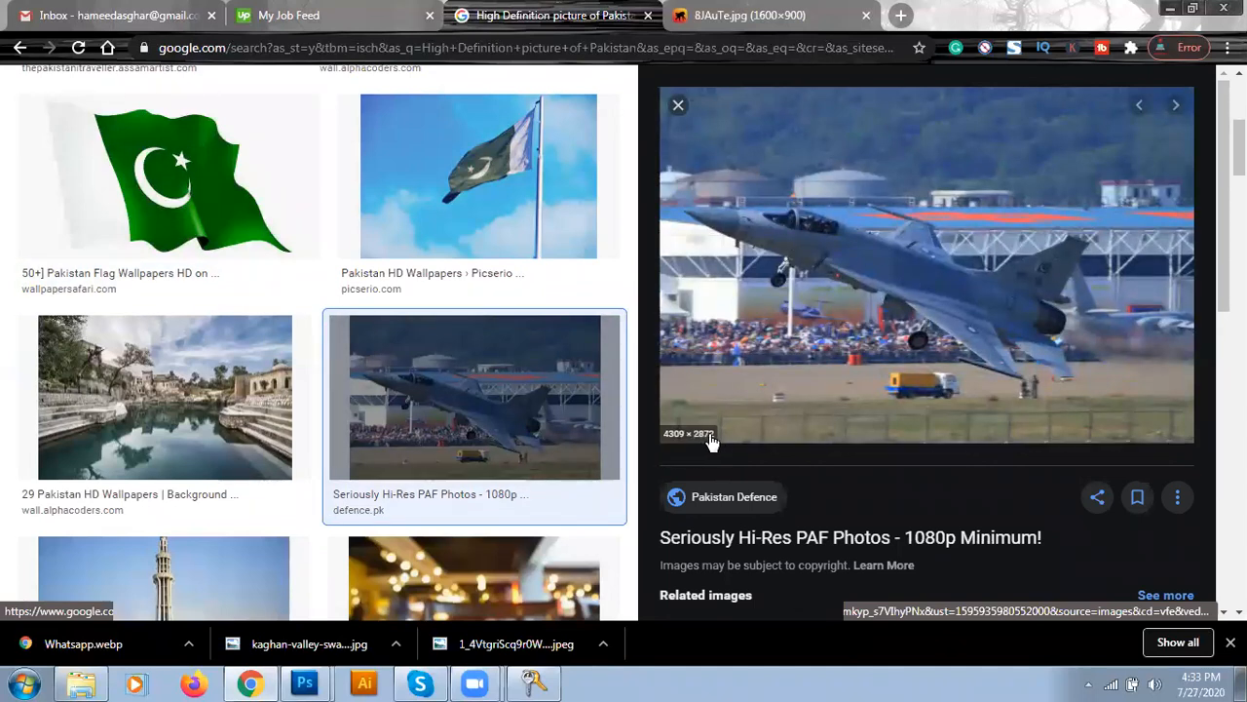
left_click(208, 395)
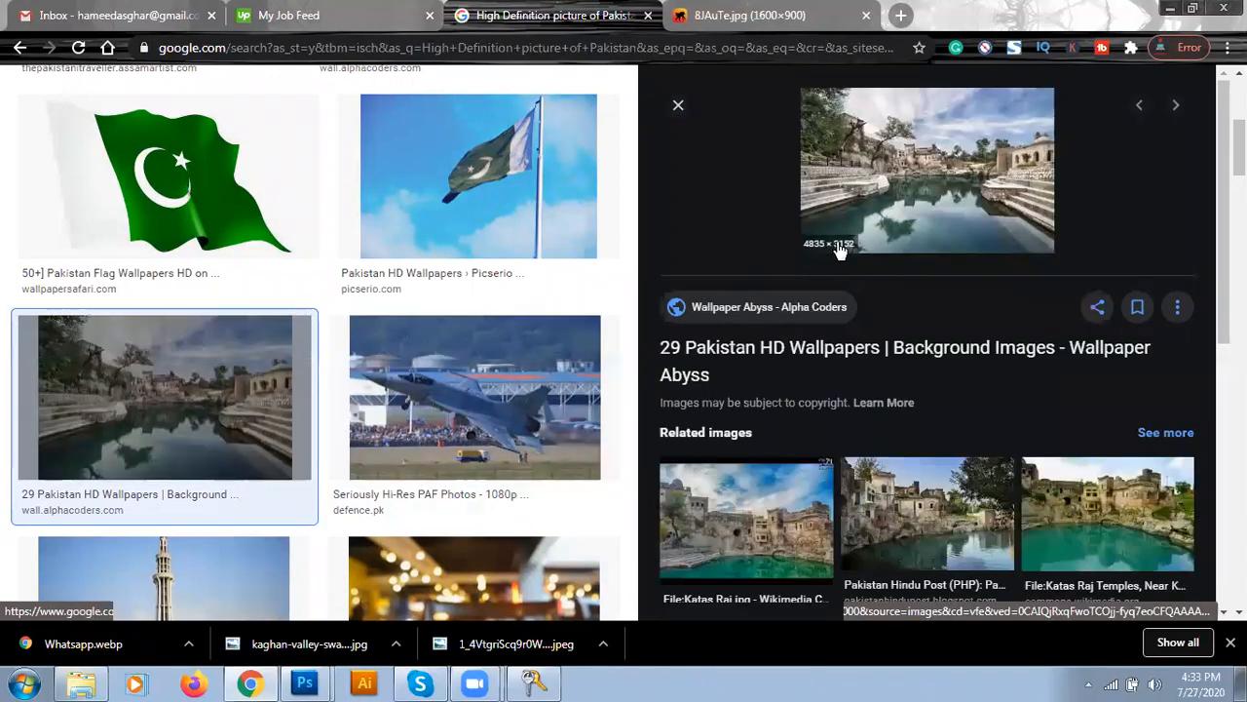
scroll(132, 366, "down", 3)
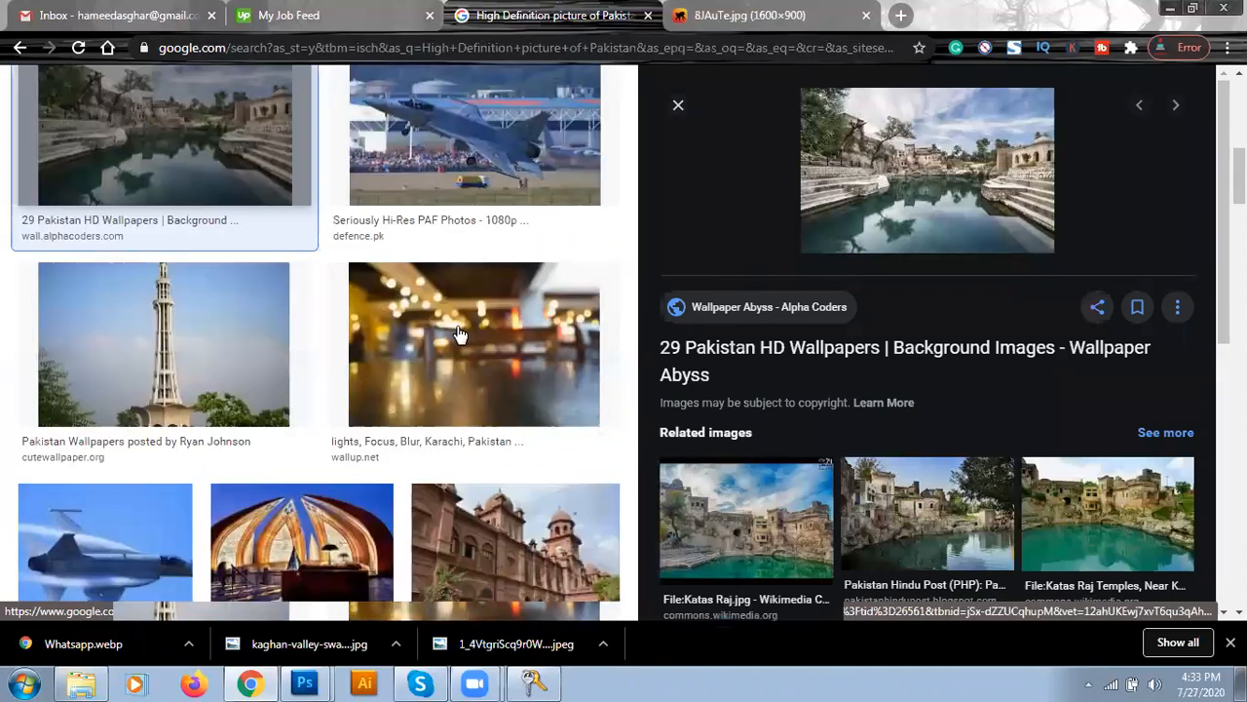
scroll(311, 389, "down", 2)
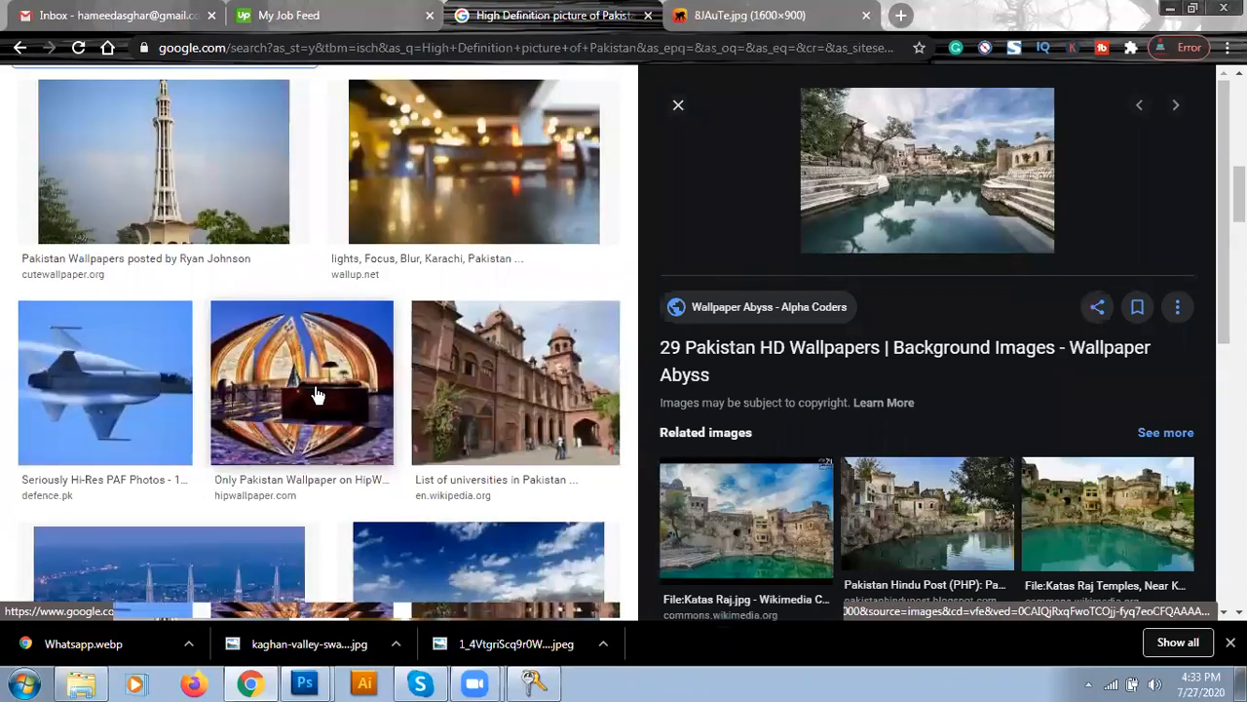
scroll(315, 394, "down", 2)
left_click(466, 350)
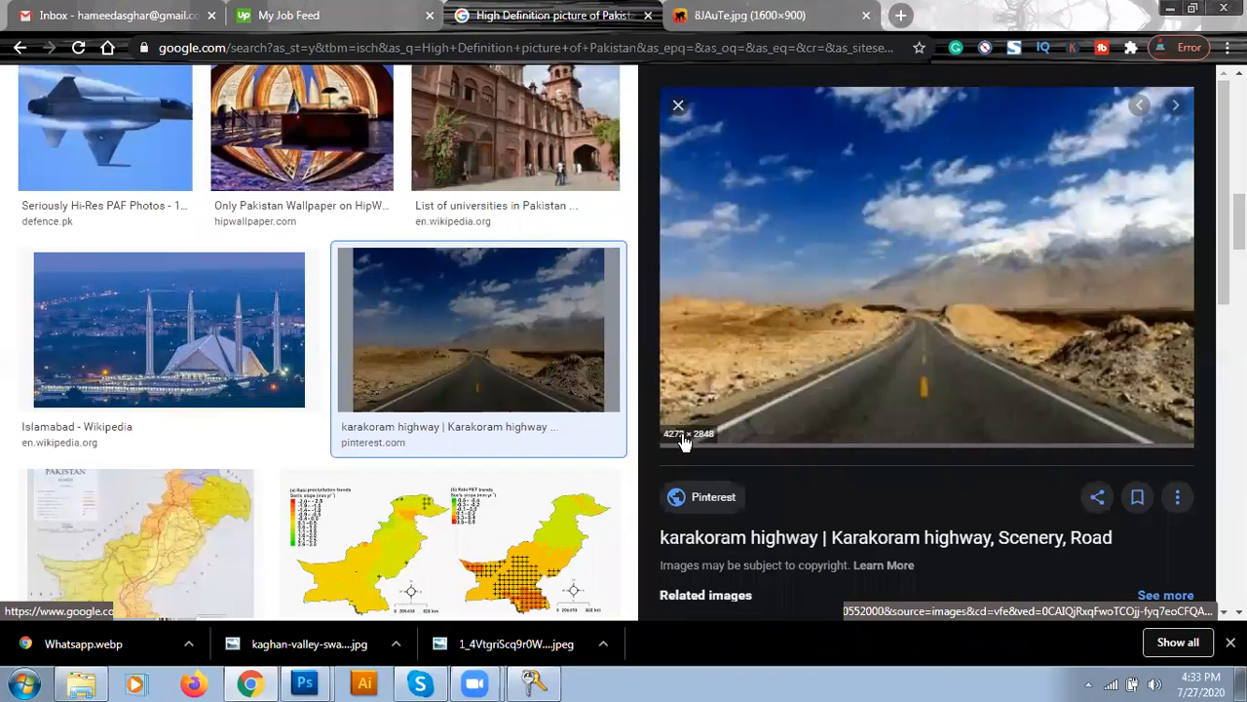
left_click(679, 107)
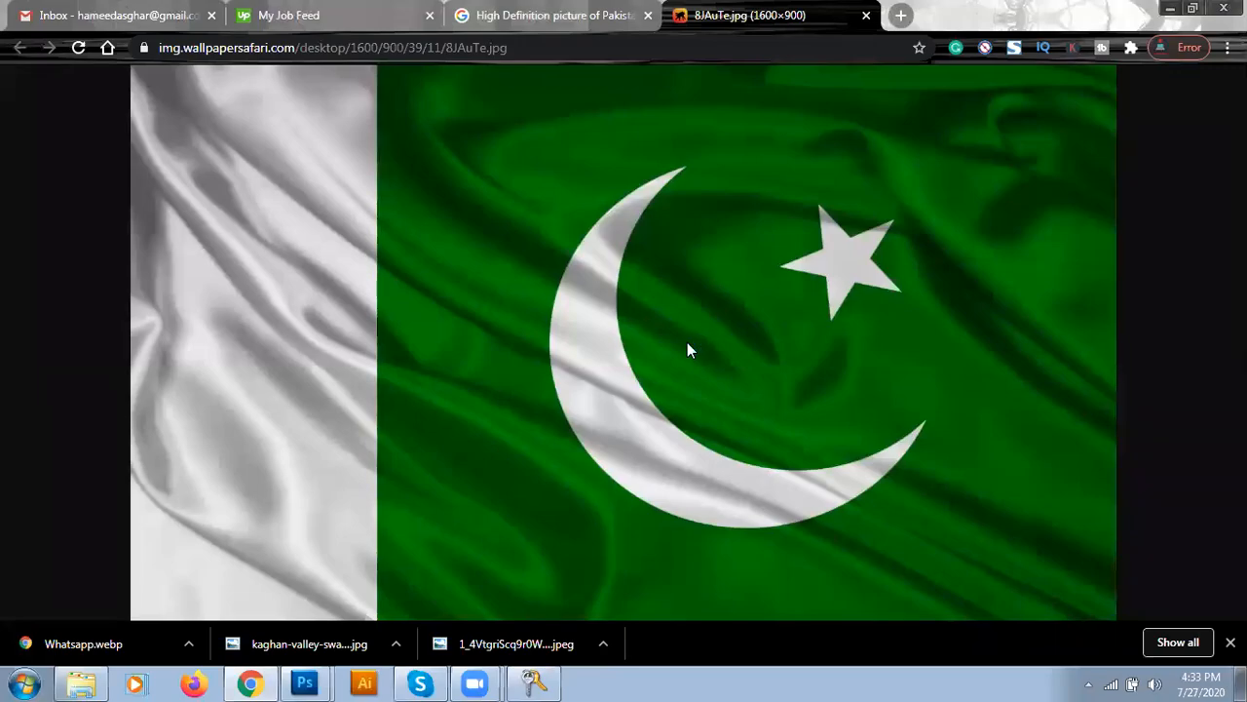
key("ctrl+s")
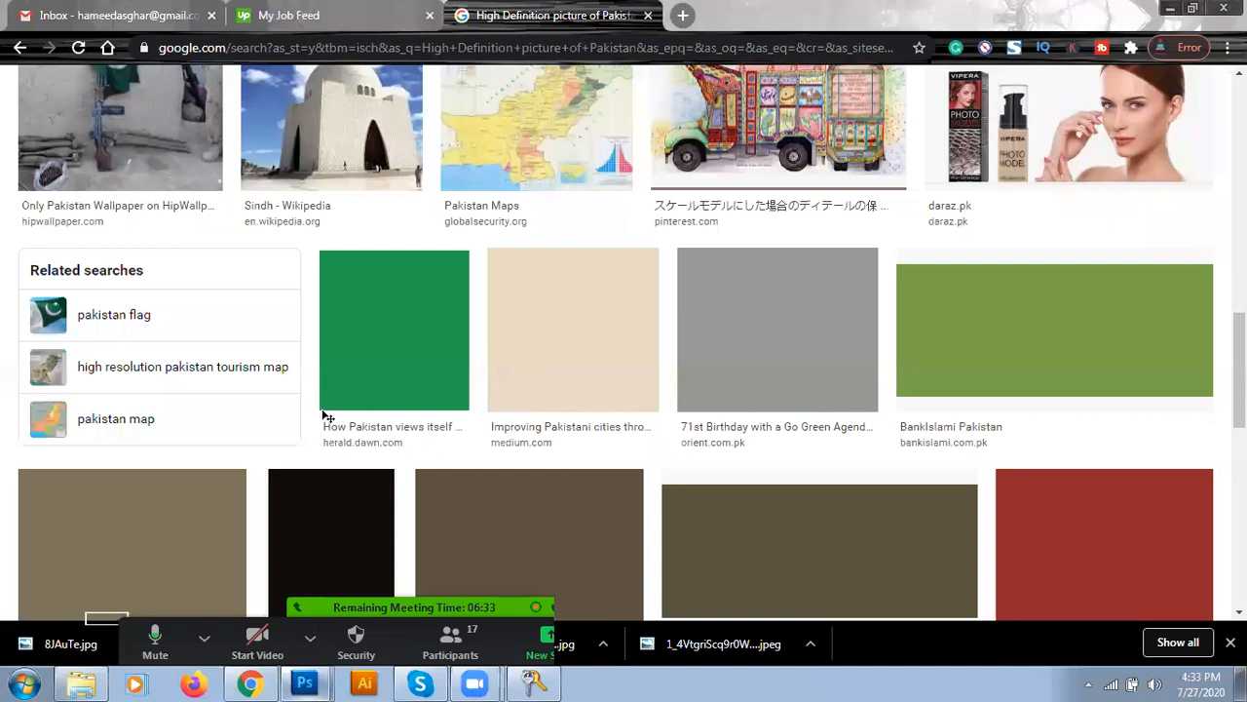
- In Photoshop, try to Place Whatsapp.webp onto the business card
key("alt+Tab")
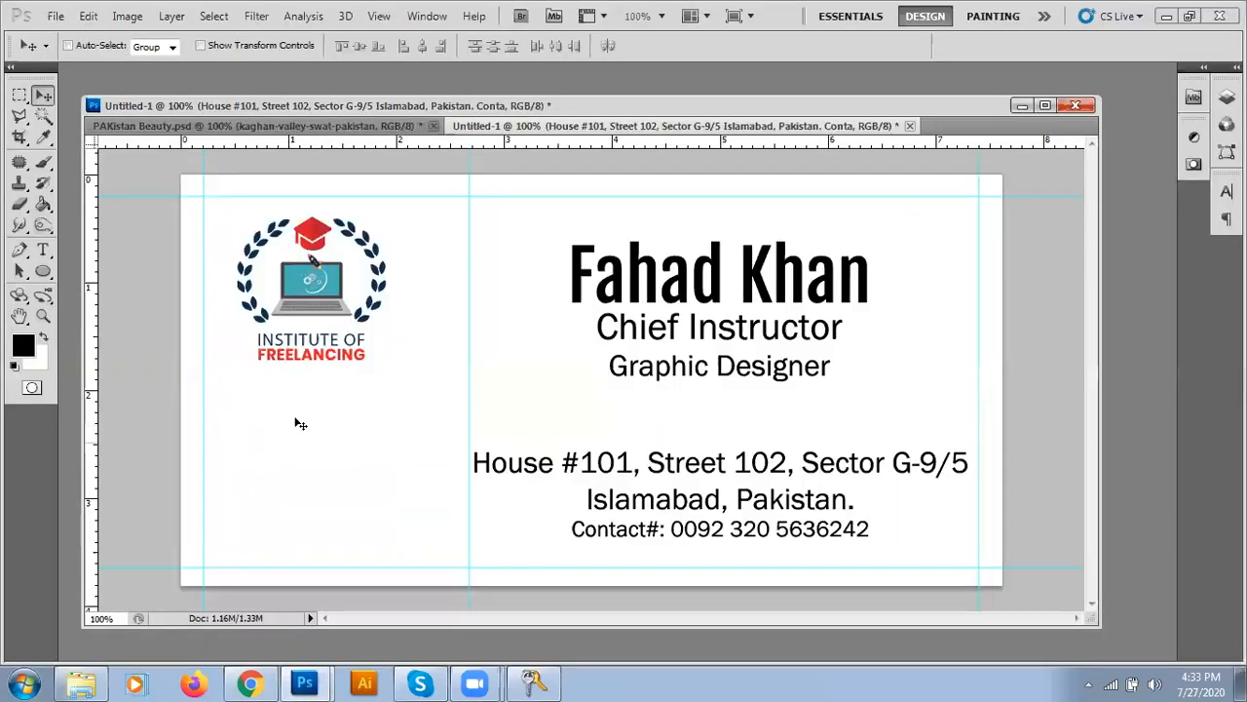
left_click(55, 15)
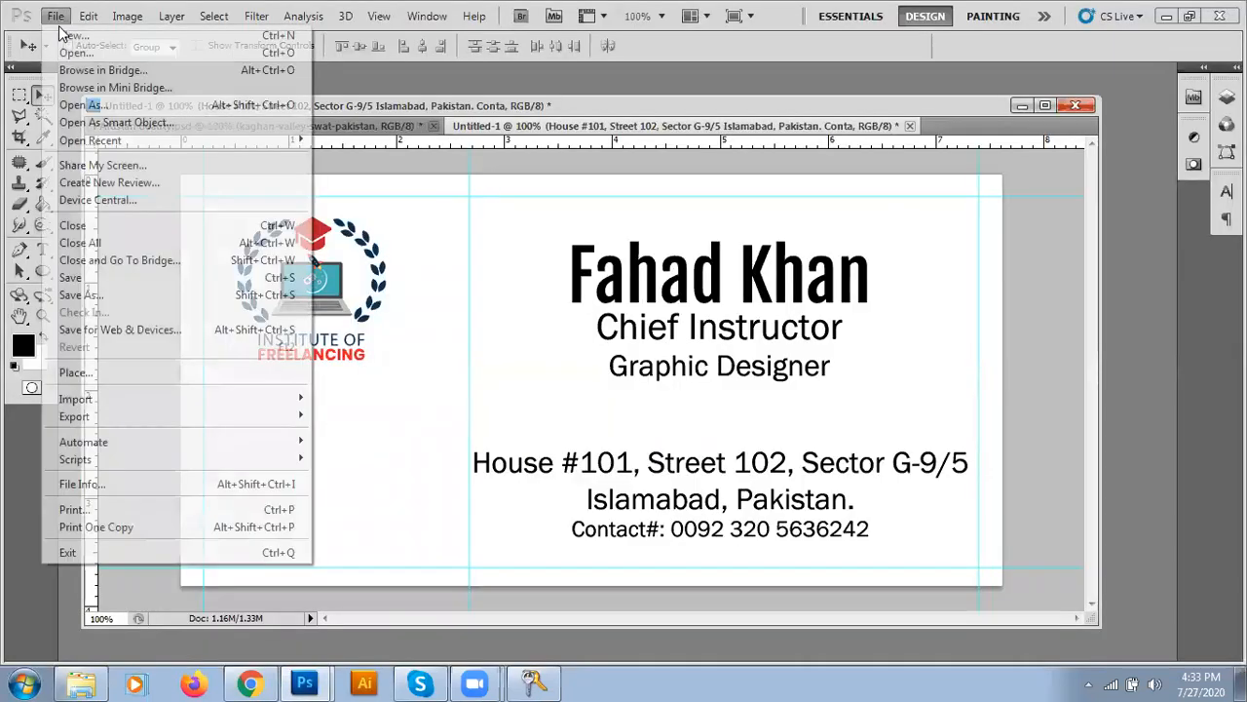
left_click(73, 373)
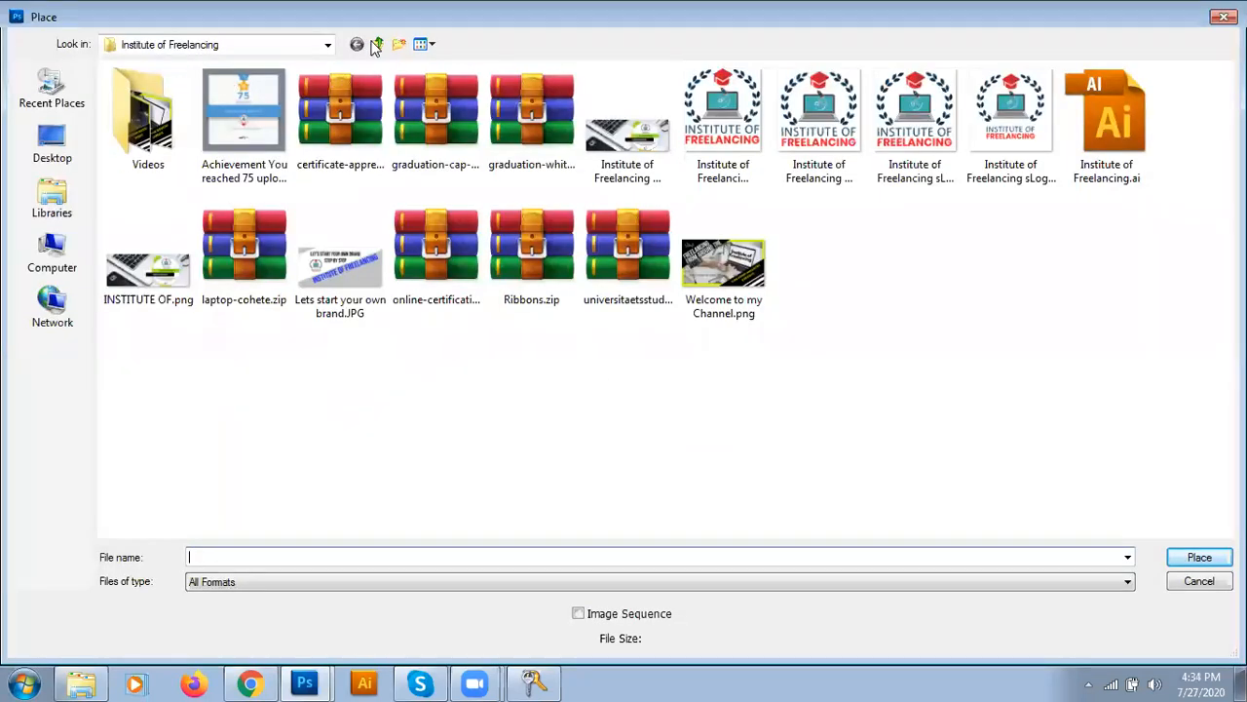
key("BackSpace")
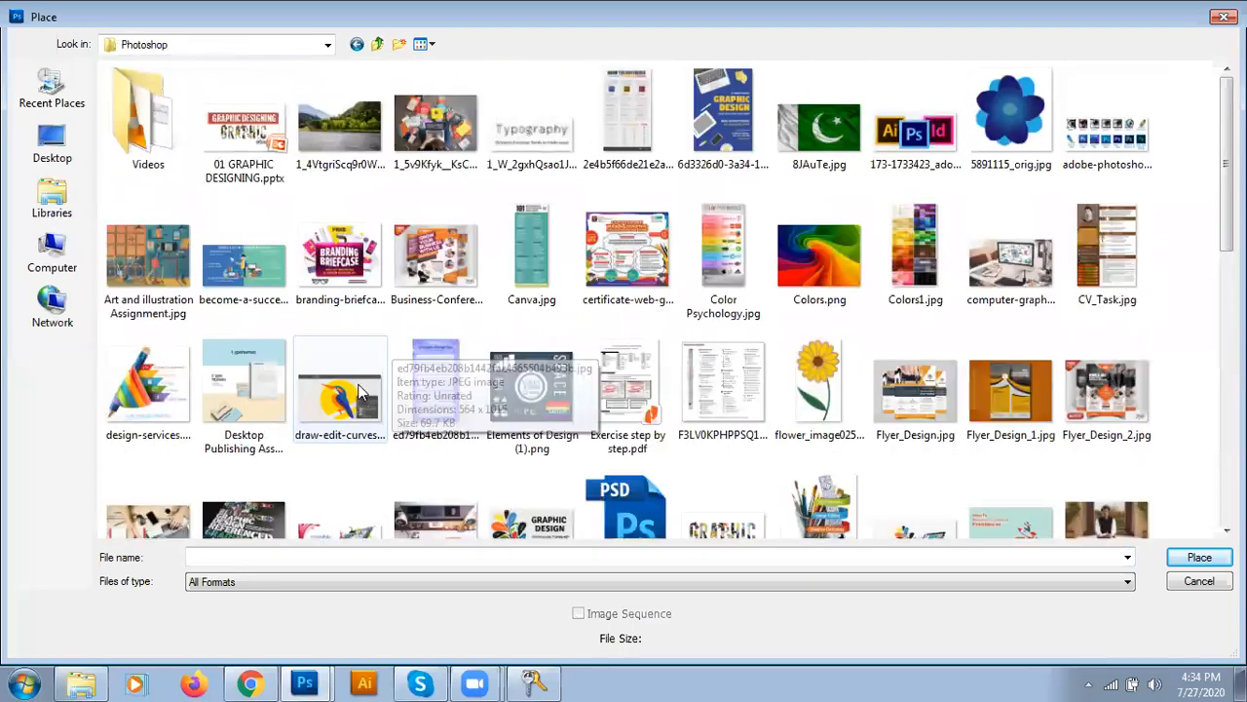
type("wh")
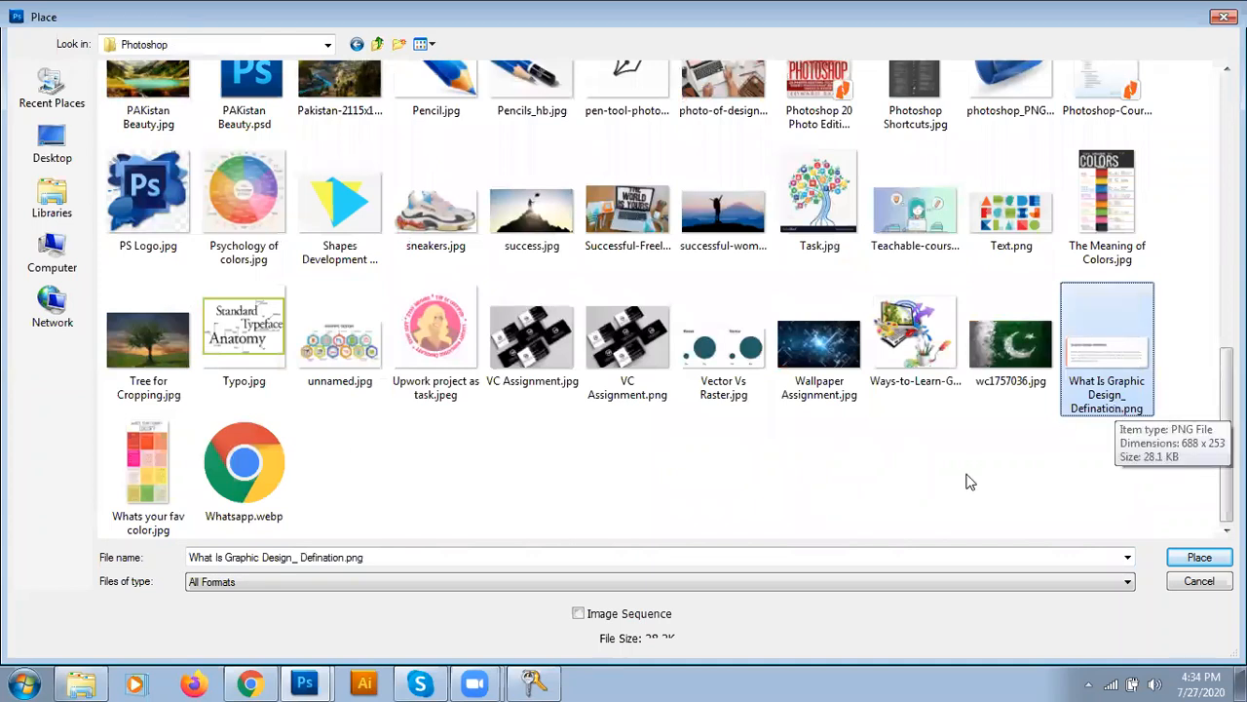
double_click(253, 486)
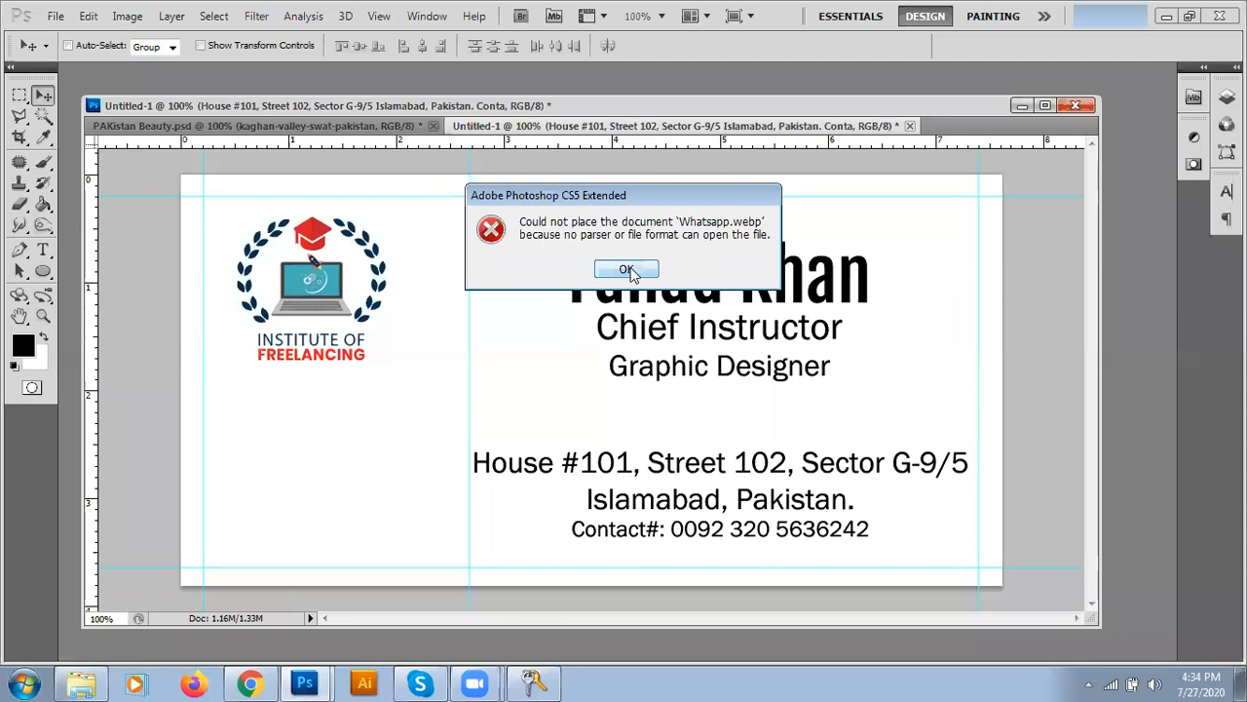
- Dismiss the unsupported-format error and return to Chrome's image results
left_click(626, 270)
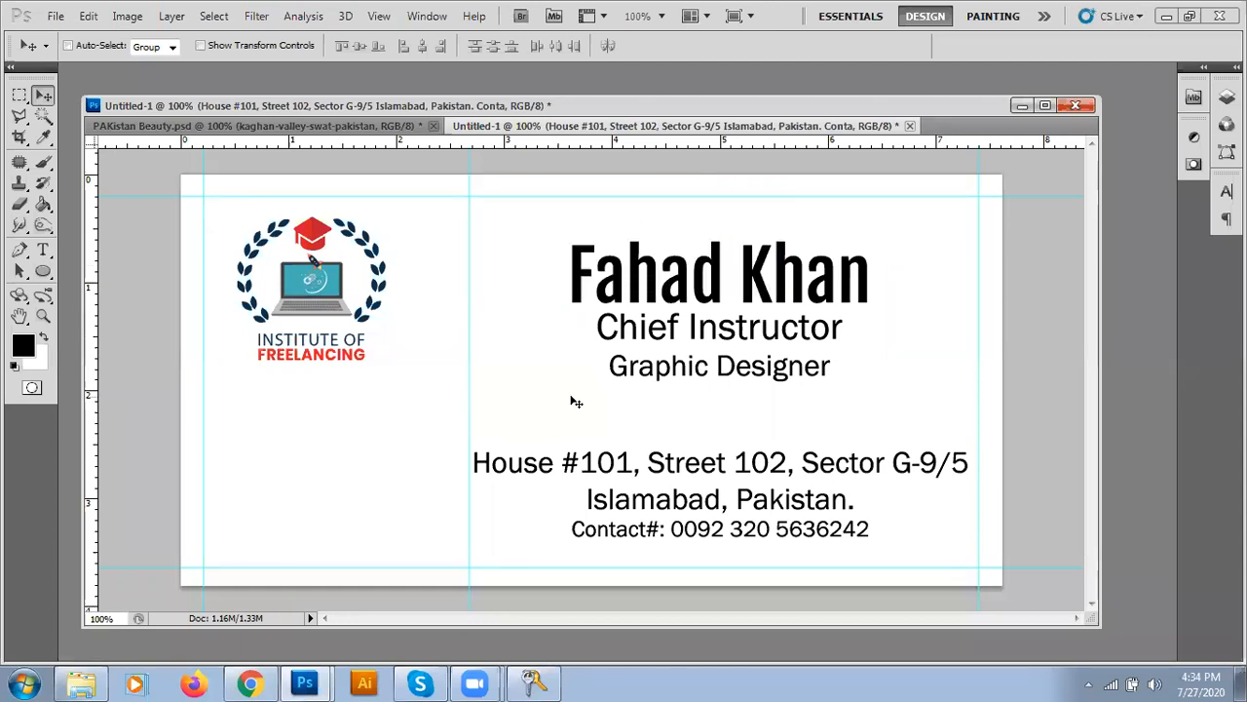
left_click(263, 682)
scroll(382, 275, "up", 5)
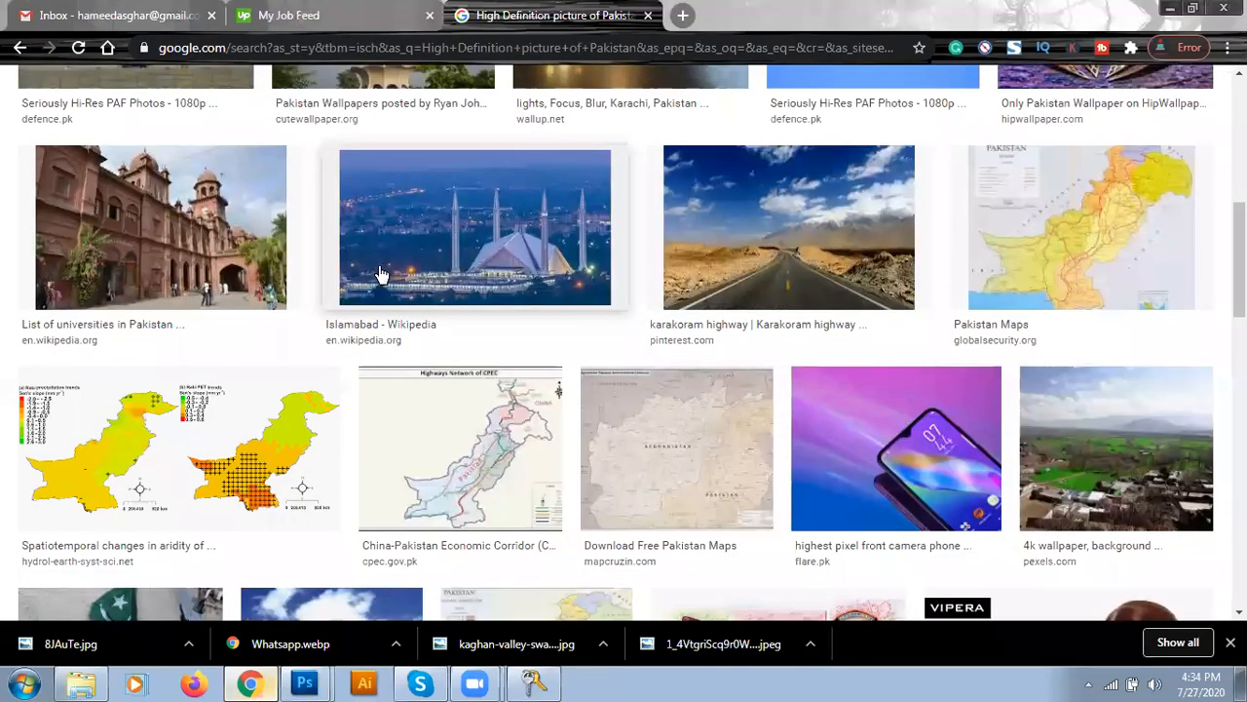
- Filter Google Images to icon size and search for 'whatsapp'
scroll(258, 185, "up", 5)
left_click(258, 182)
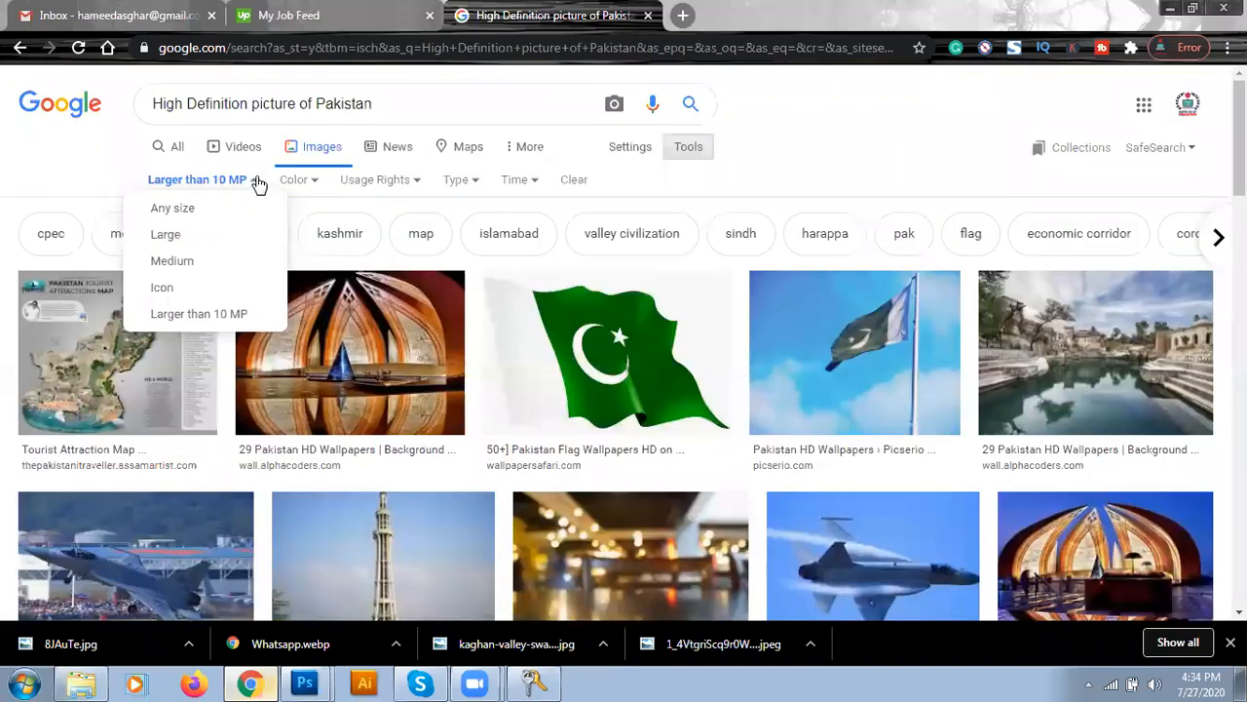
left_click(192, 286)
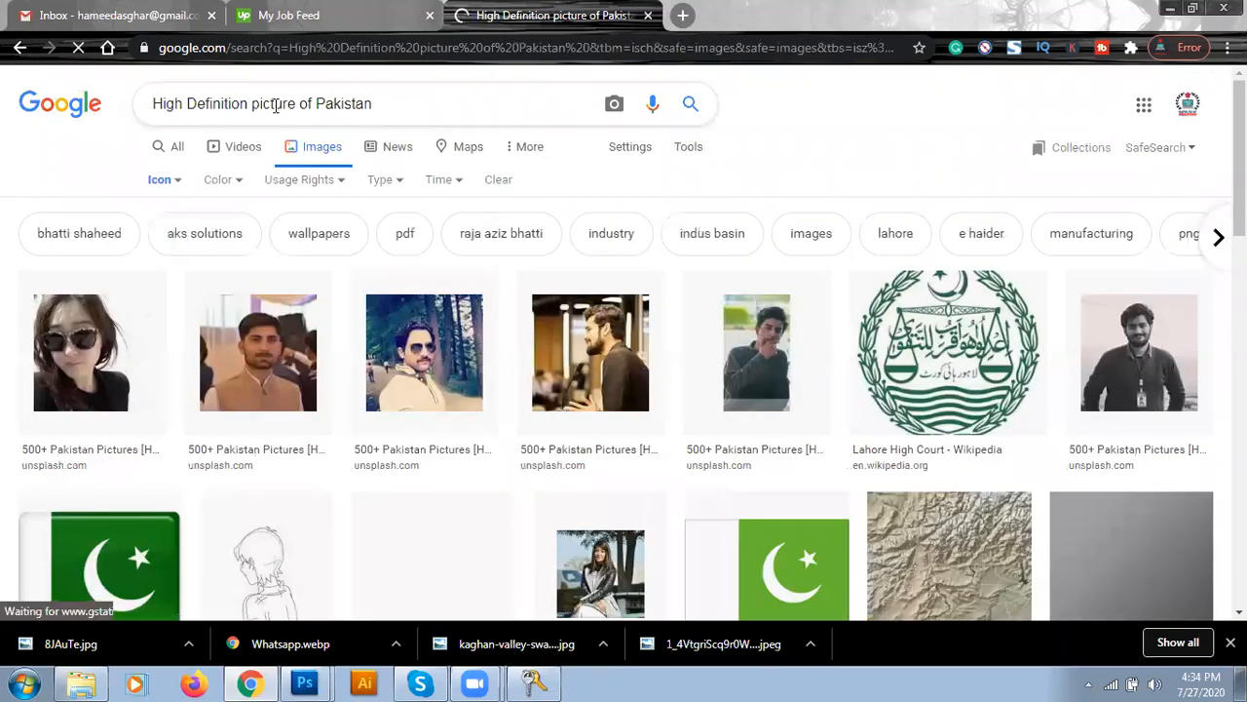
left_click(415, 103)
type("whatsapp")
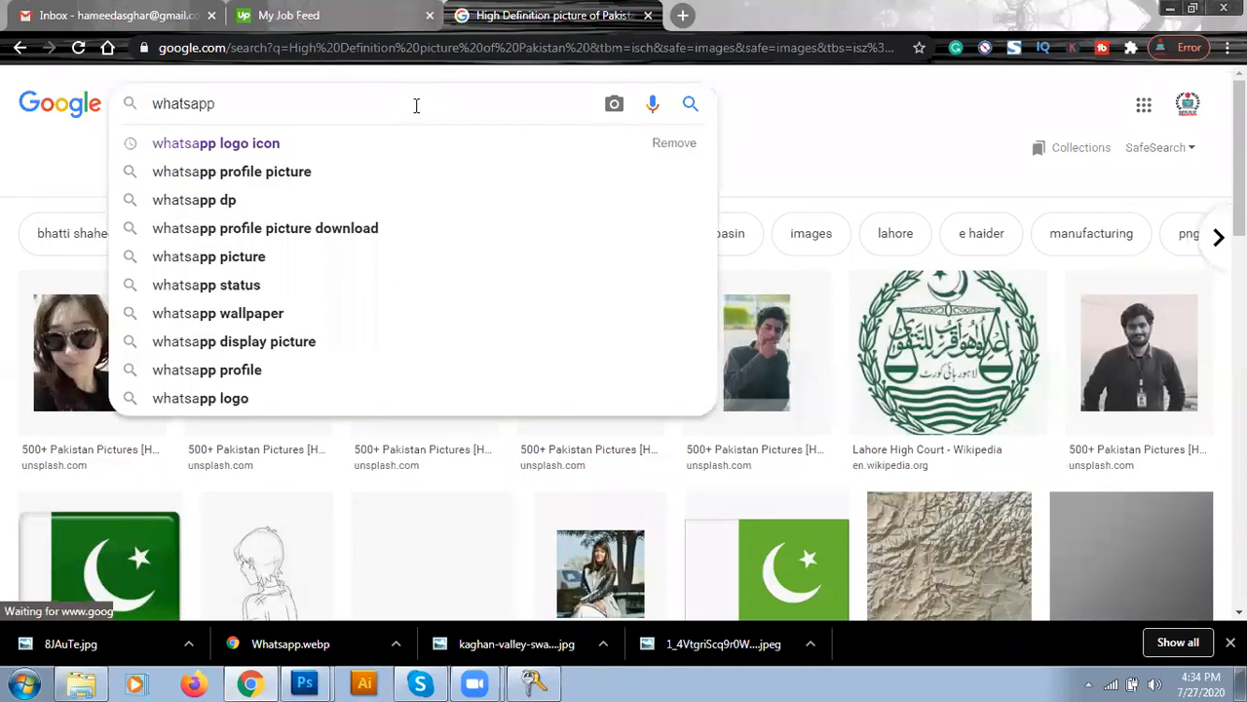
key("Return")
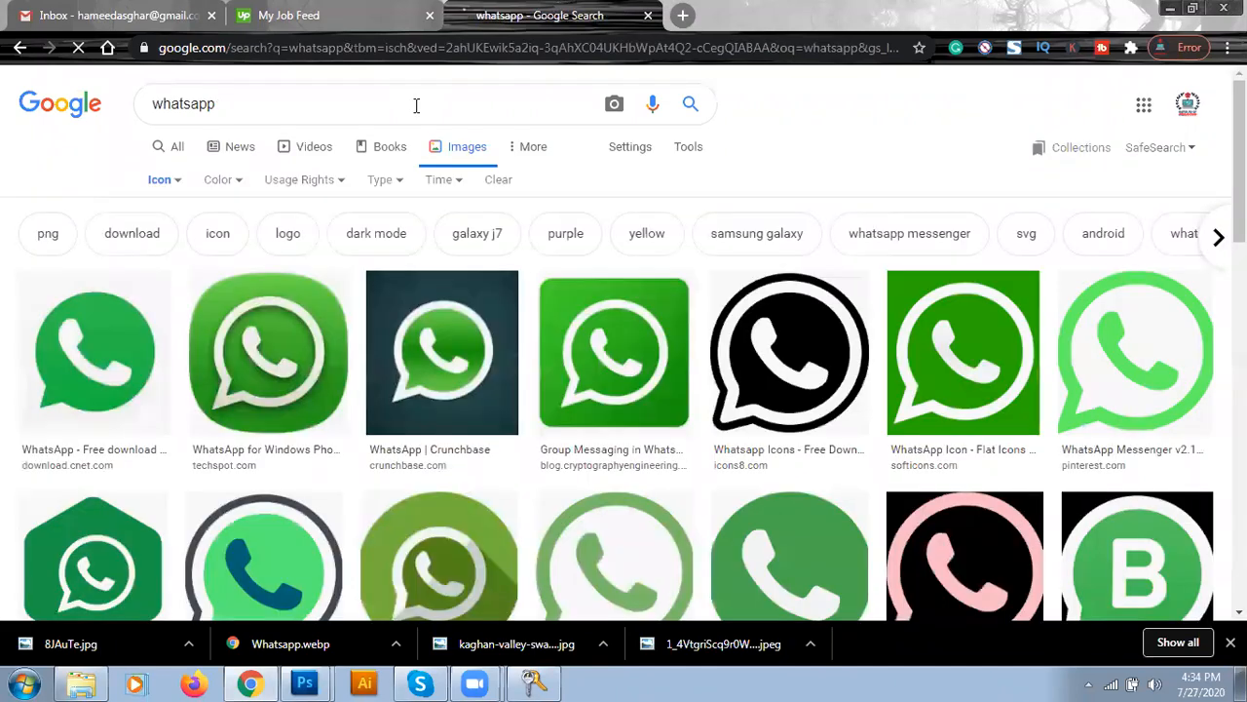
- Save the rounded green WhatsApp icon as whatsapp.png in the Photoshop folder
left_click(308, 383)
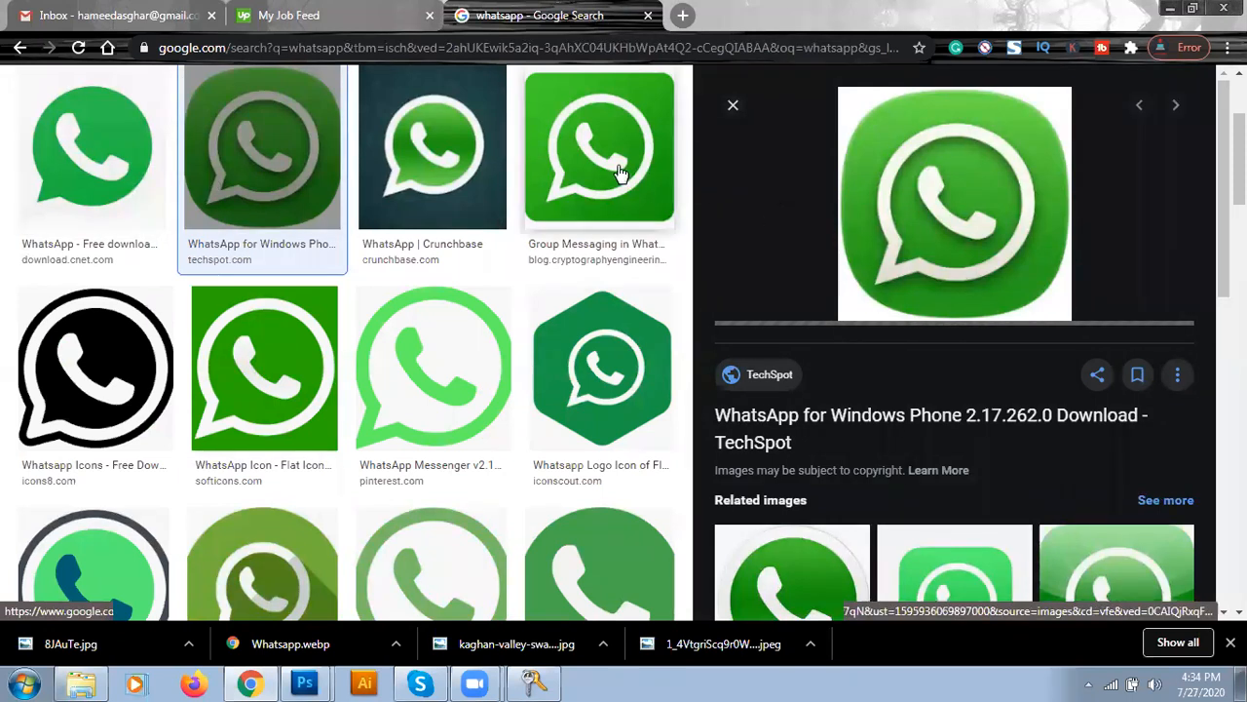
right_click(877, 179)
left_click(922, 373)
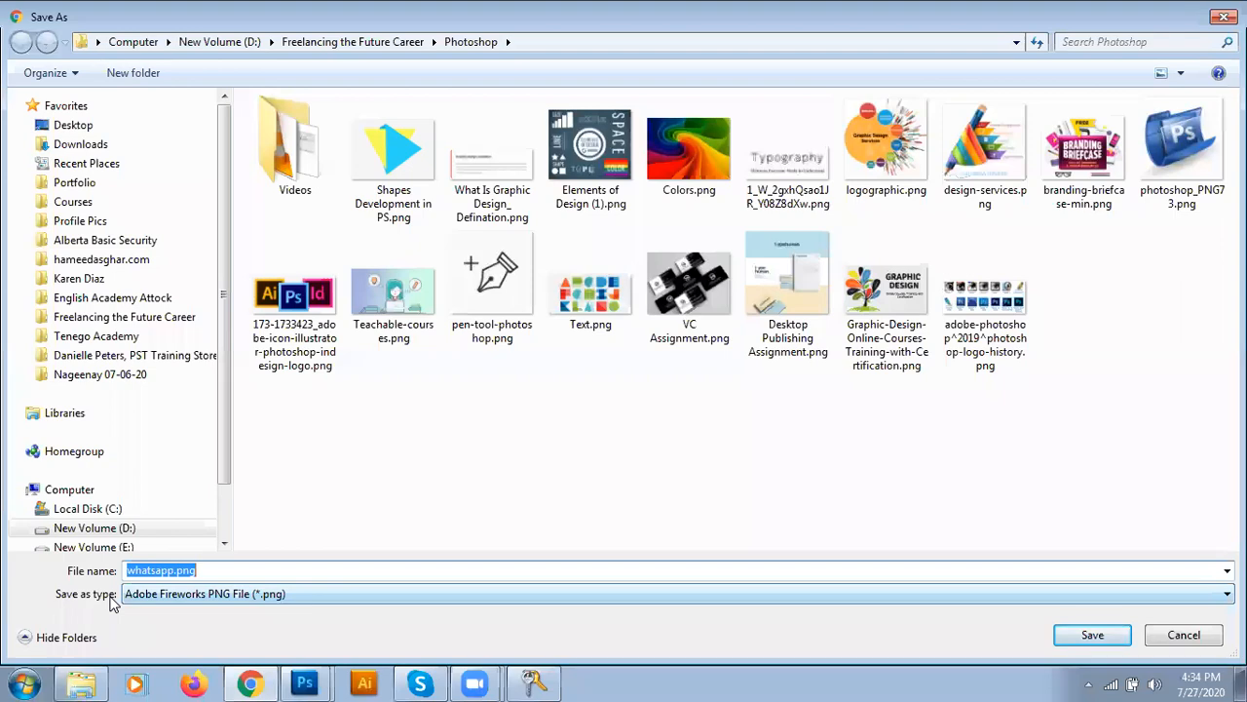
left_click(1090, 636)
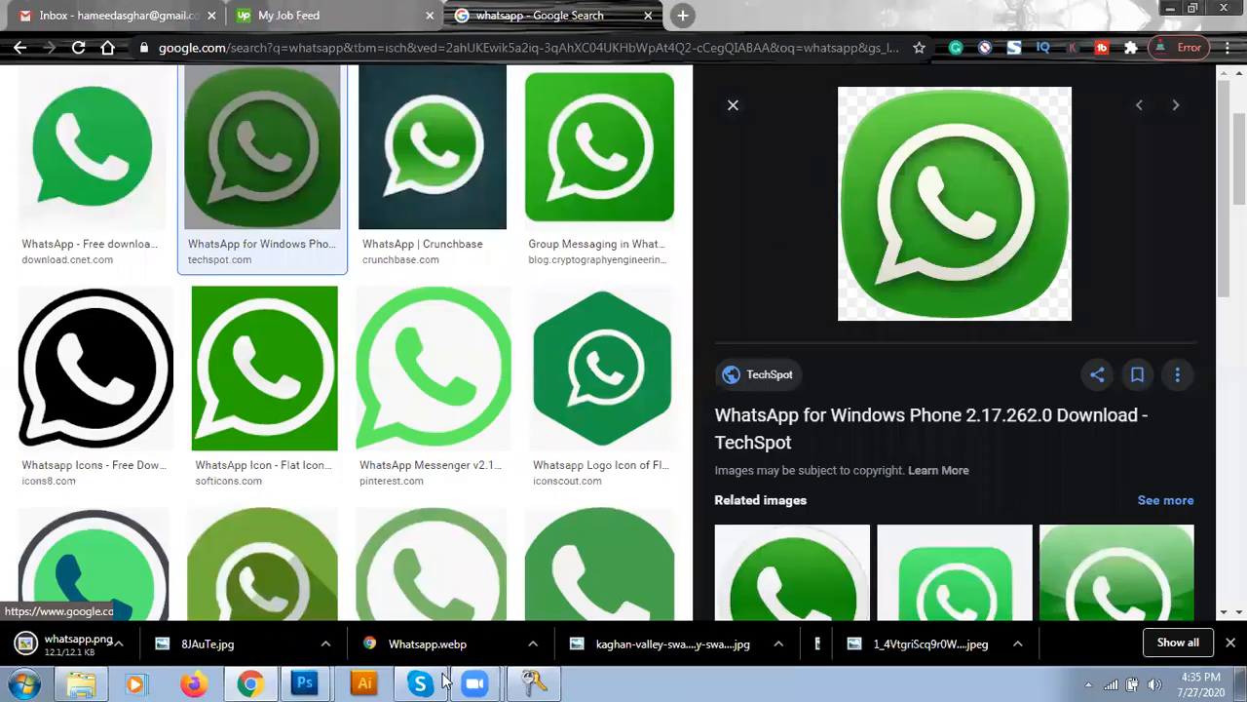
- In Photoshop, Place whatsapp.png onto the business card
mouse_move(298, 682)
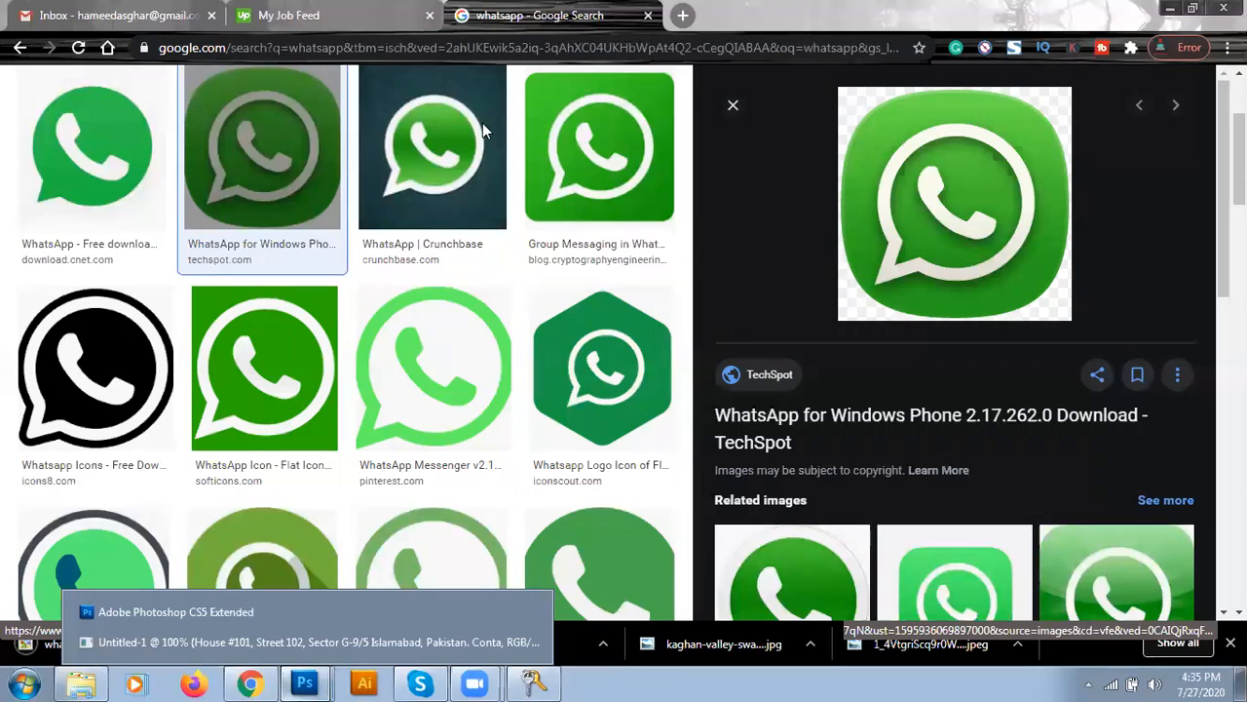
left_click(246, 611)
left_click(55, 16)
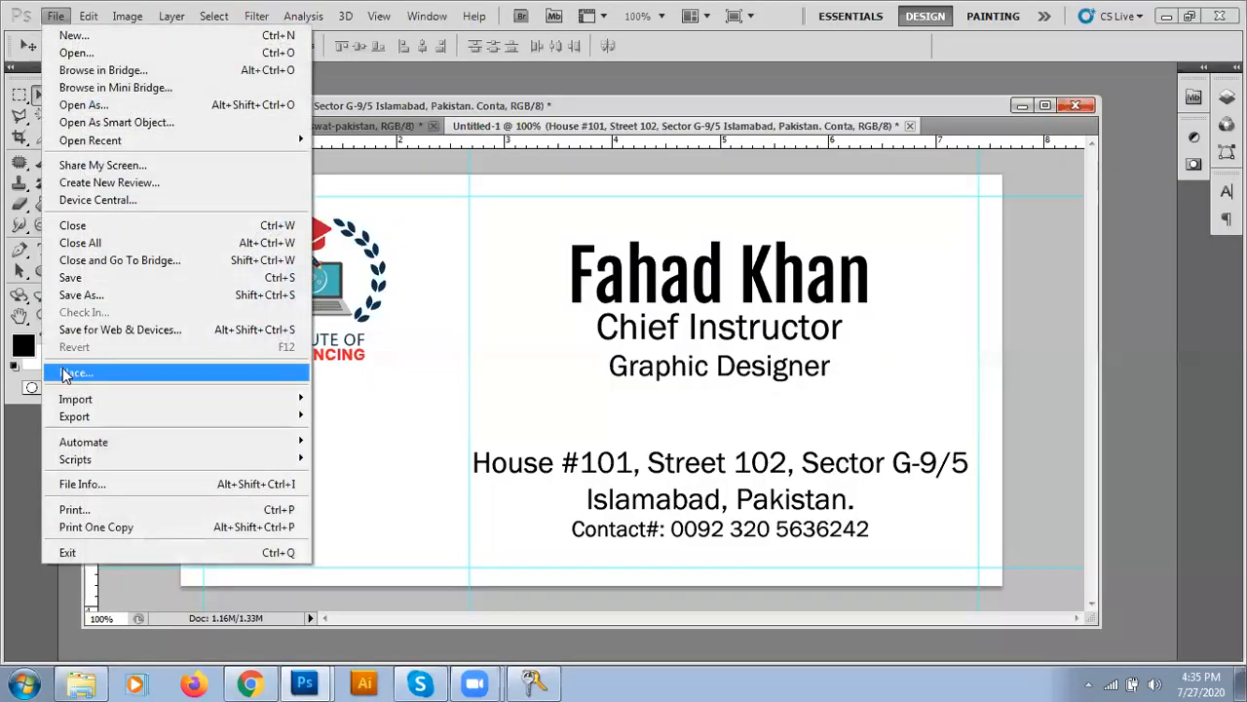
left_click(62, 367)
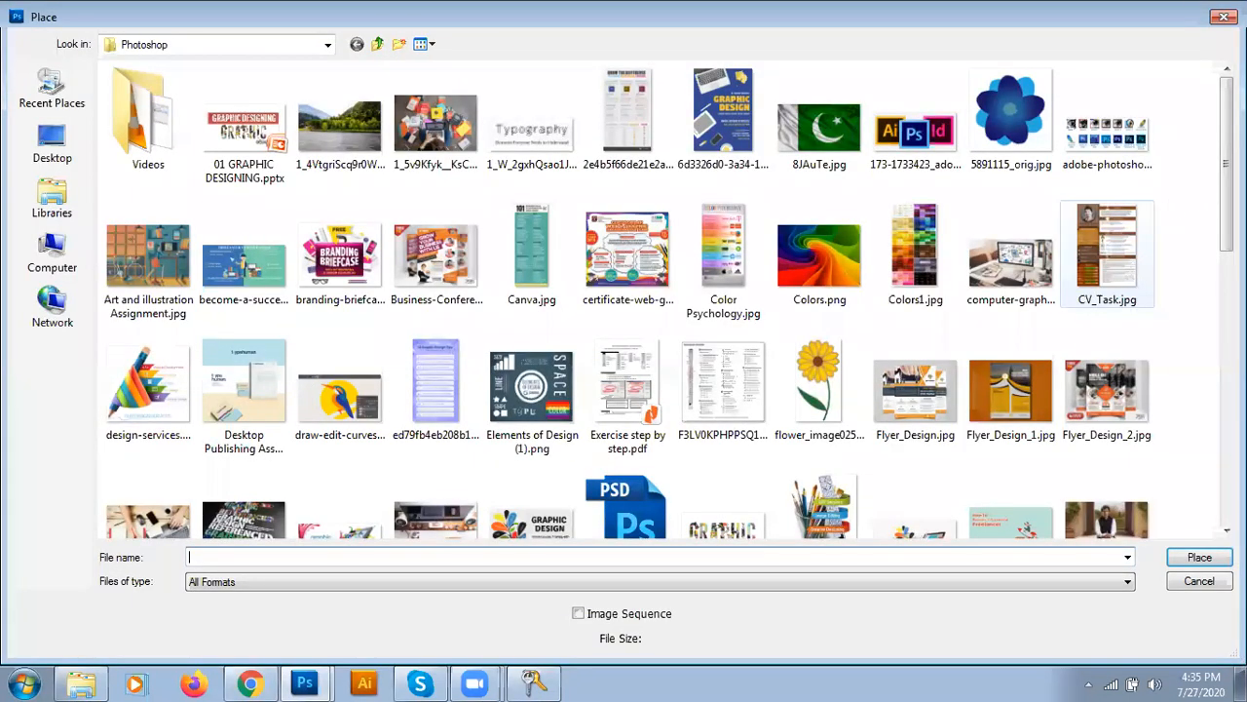
scroll(663, 297, "down", 15)
left_click(261, 483)
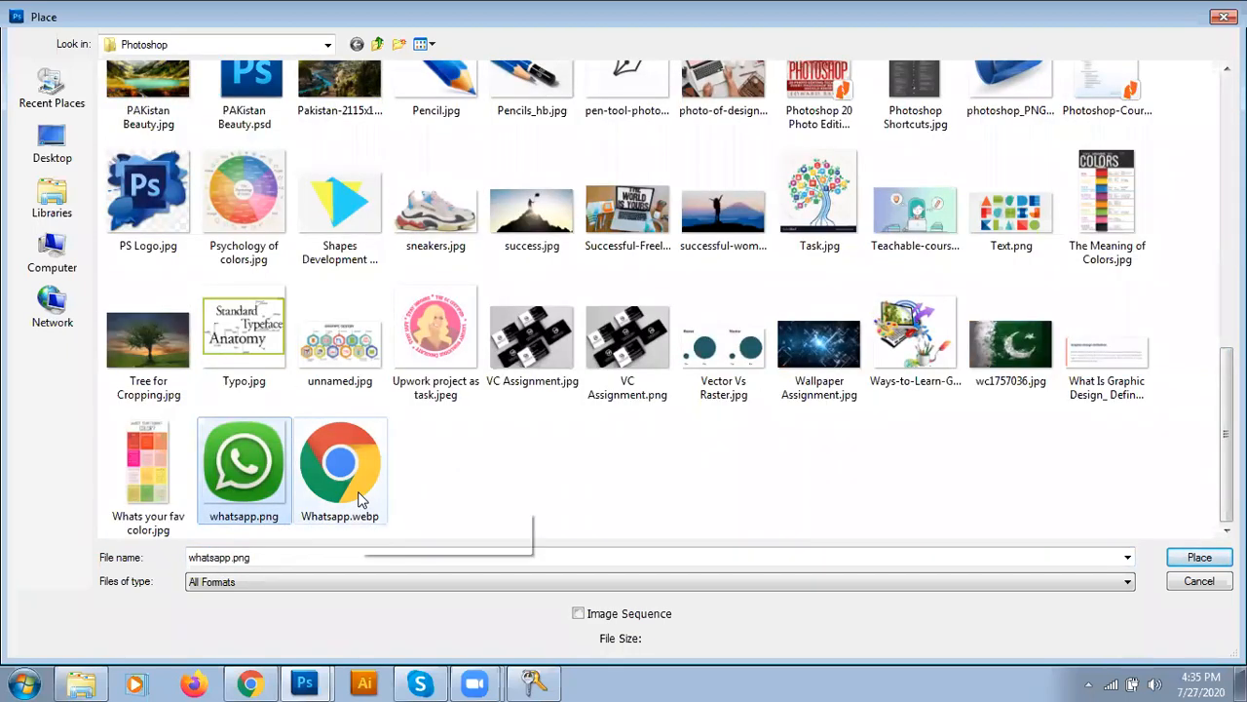
double_click(256, 473)
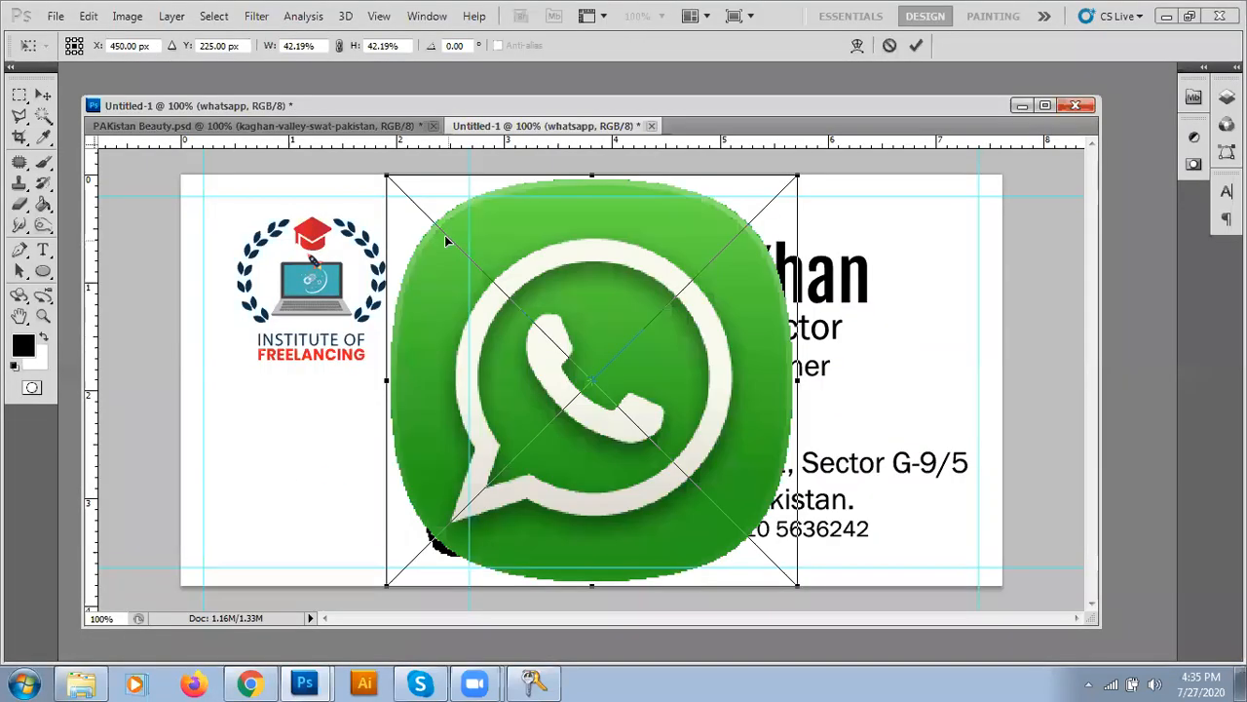
- Scale the WhatsApp image down to about 4% and move it below the logo
left_click_drag(385, 176, 441, 243)
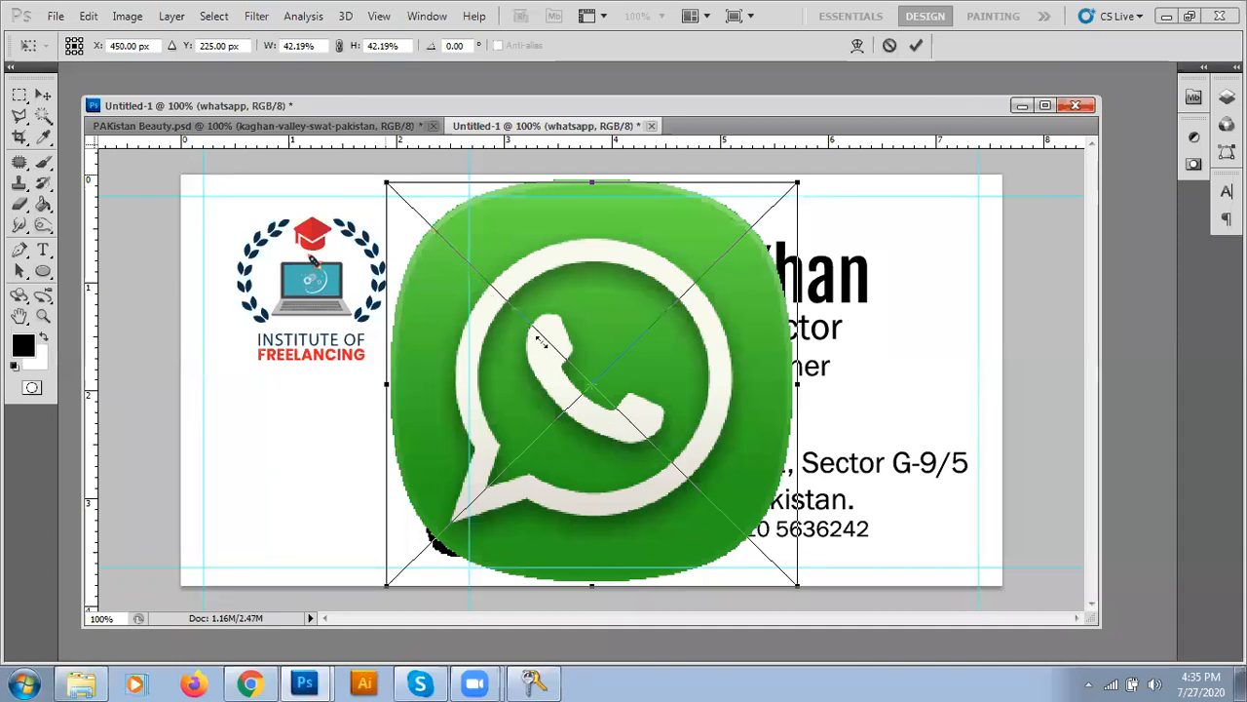
left_click_drag(694, 501, 719, 529)
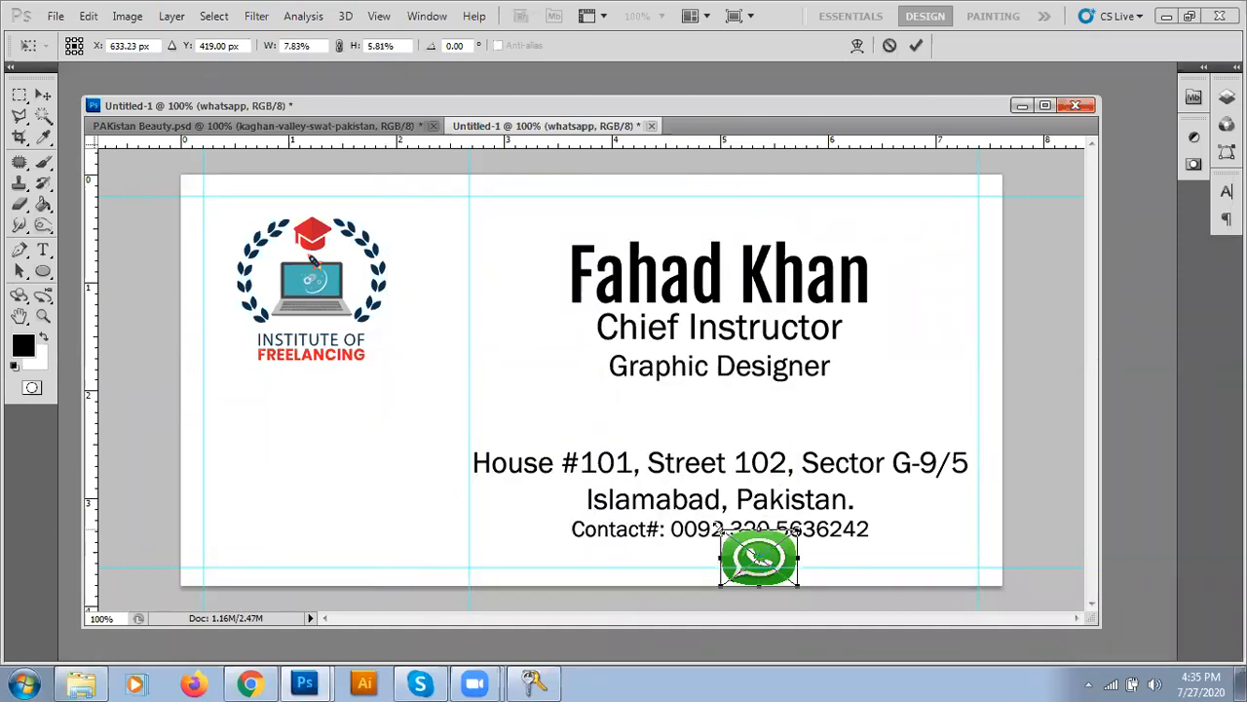
key("ctrl+z")
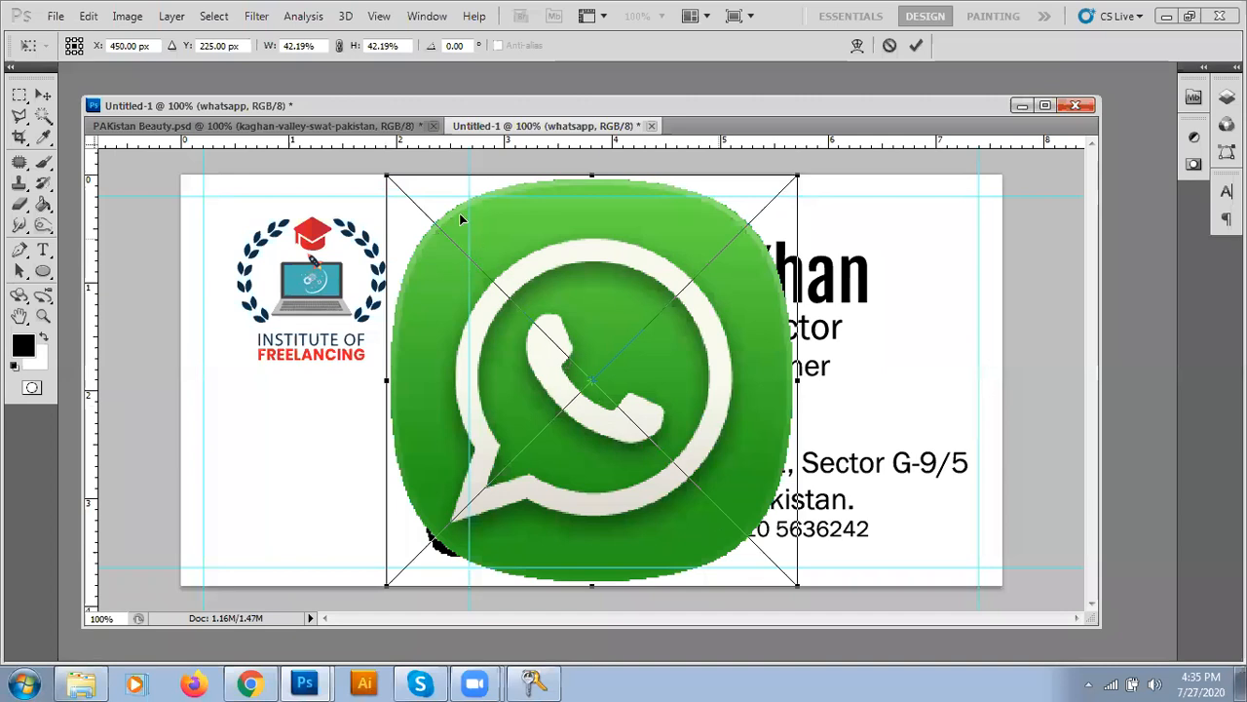
left_click_drag(389, 179, 278, 417)
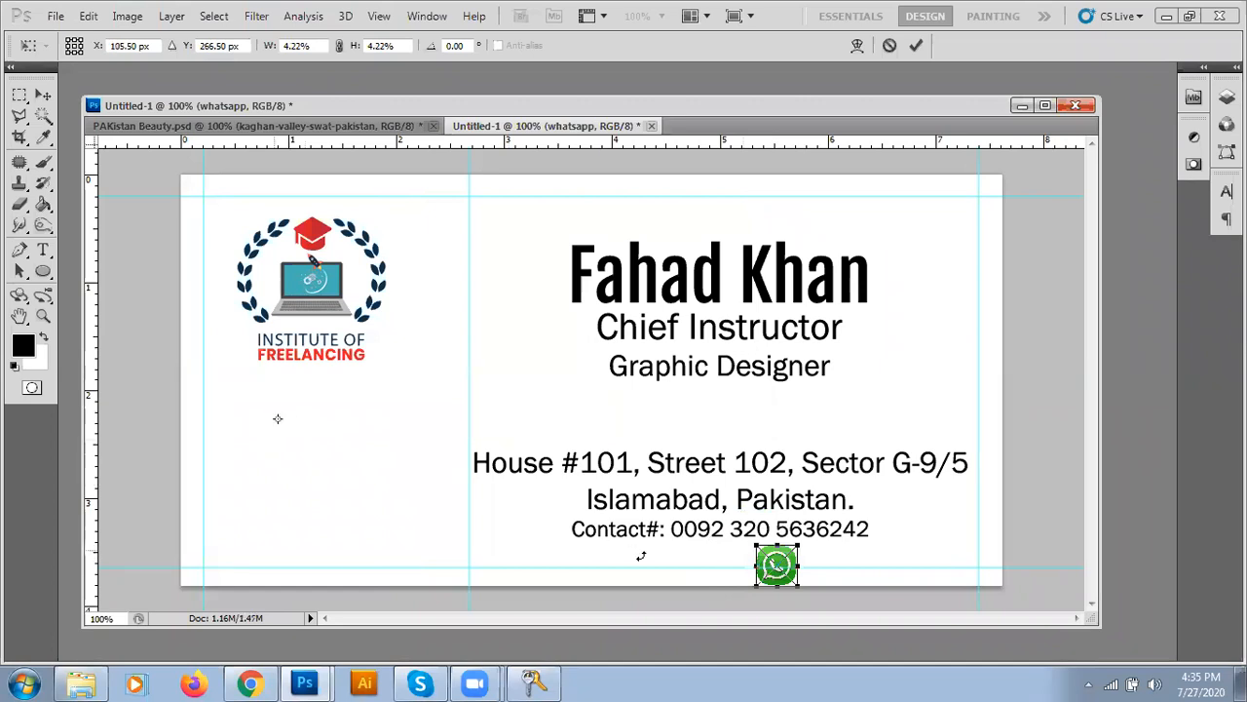
left_click_drag(776, 566, 251, 404)
- Commit the icon, then duplicate it with Ctrl+J, moving the copies down into a column below it
key("Return")
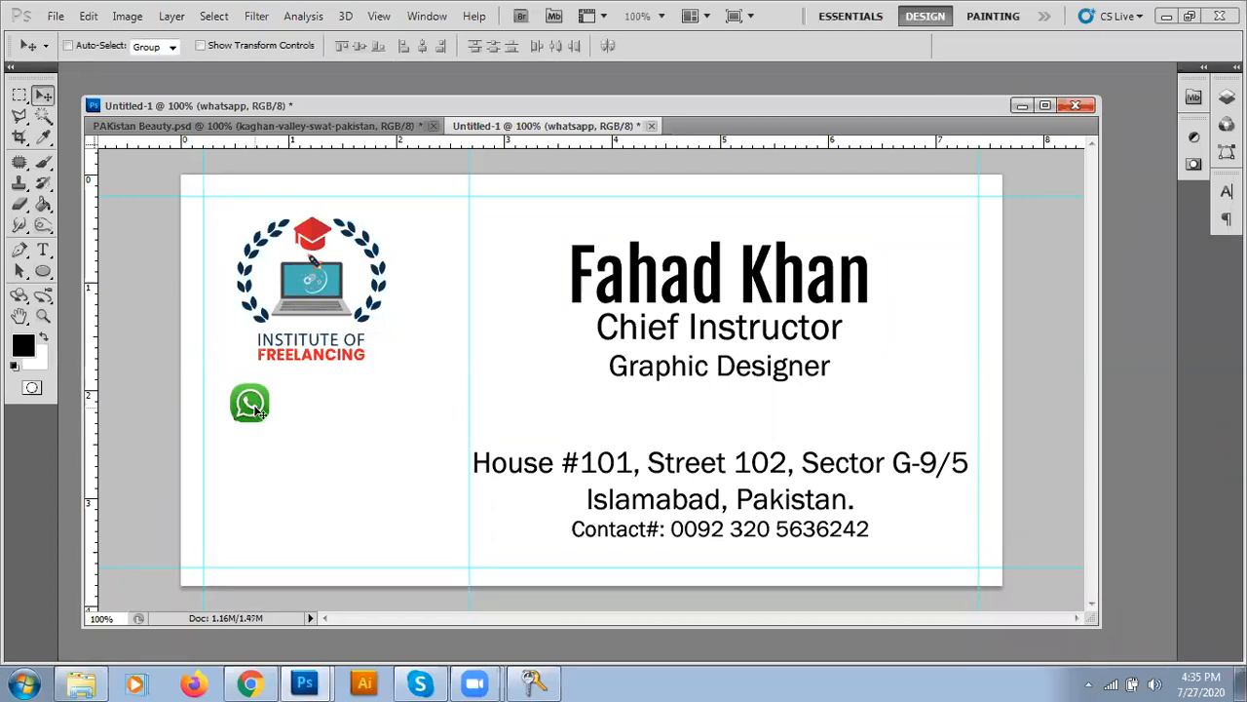
left_click_drag(252, 433, 251, 459)
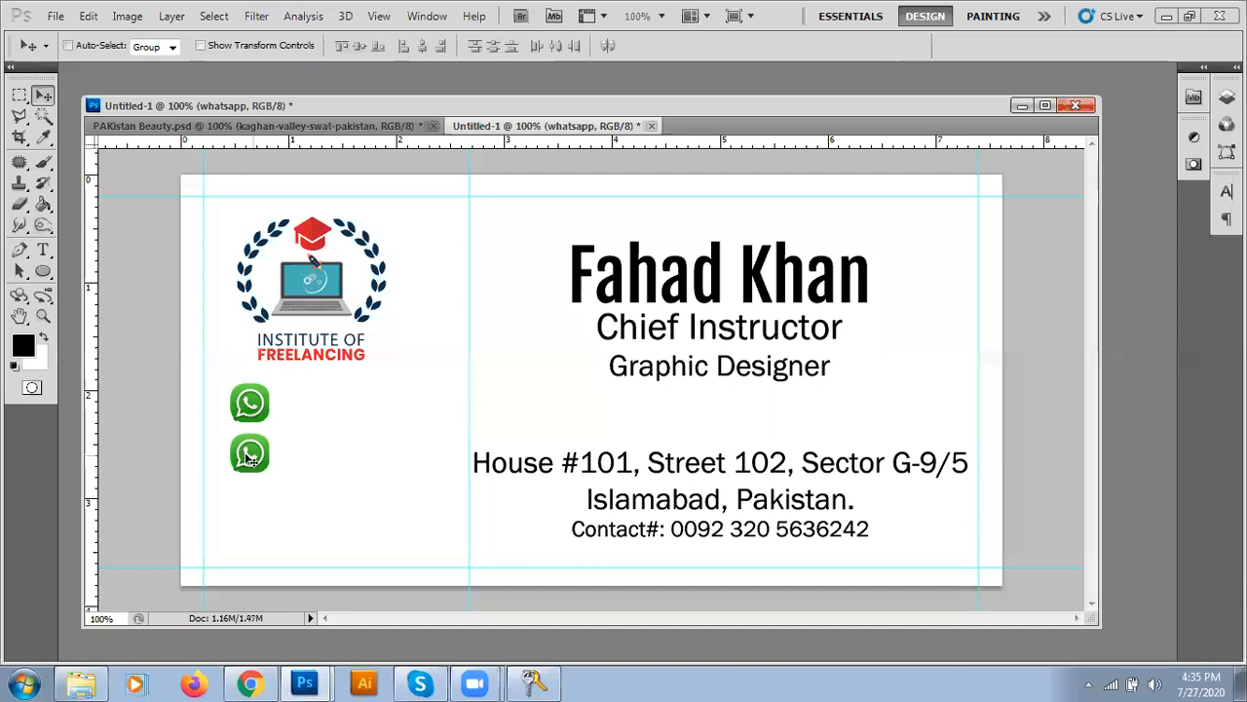
key("ctrl+j")
left_click_drag(250, 456, 249, 511)
key("ctrl+j")
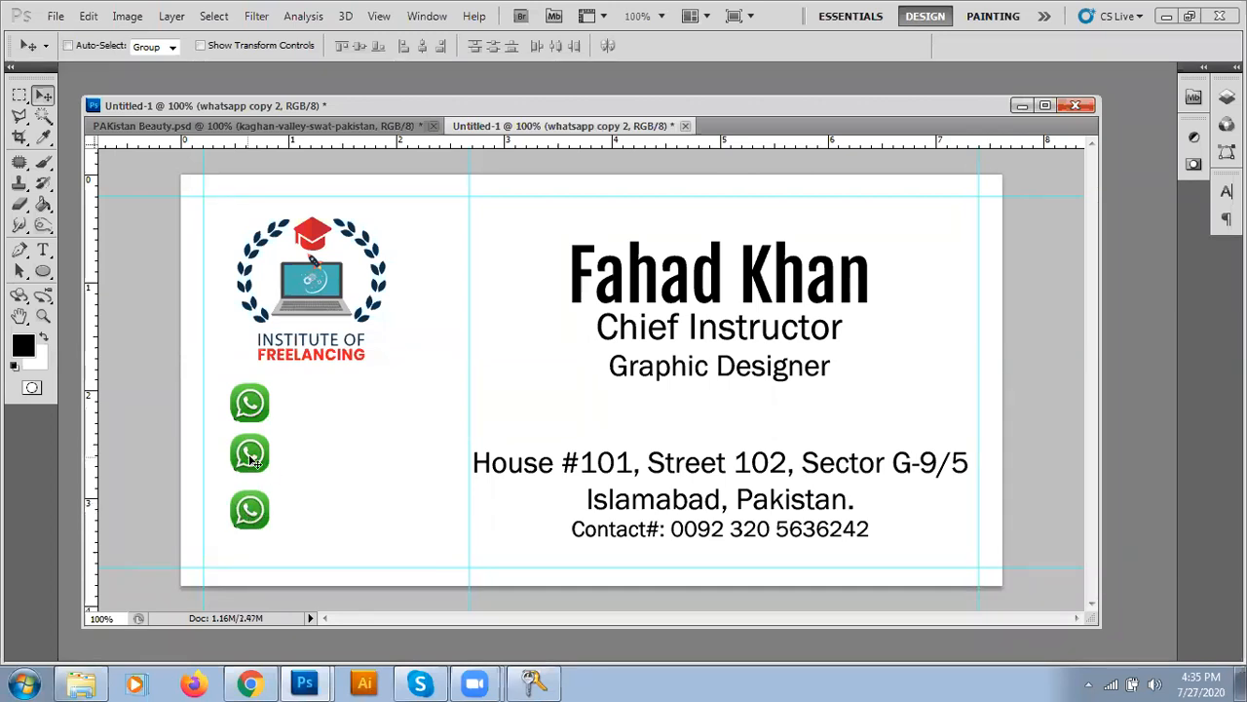
- Search Google Images for LinkedIn icons
left_click(250, 683)
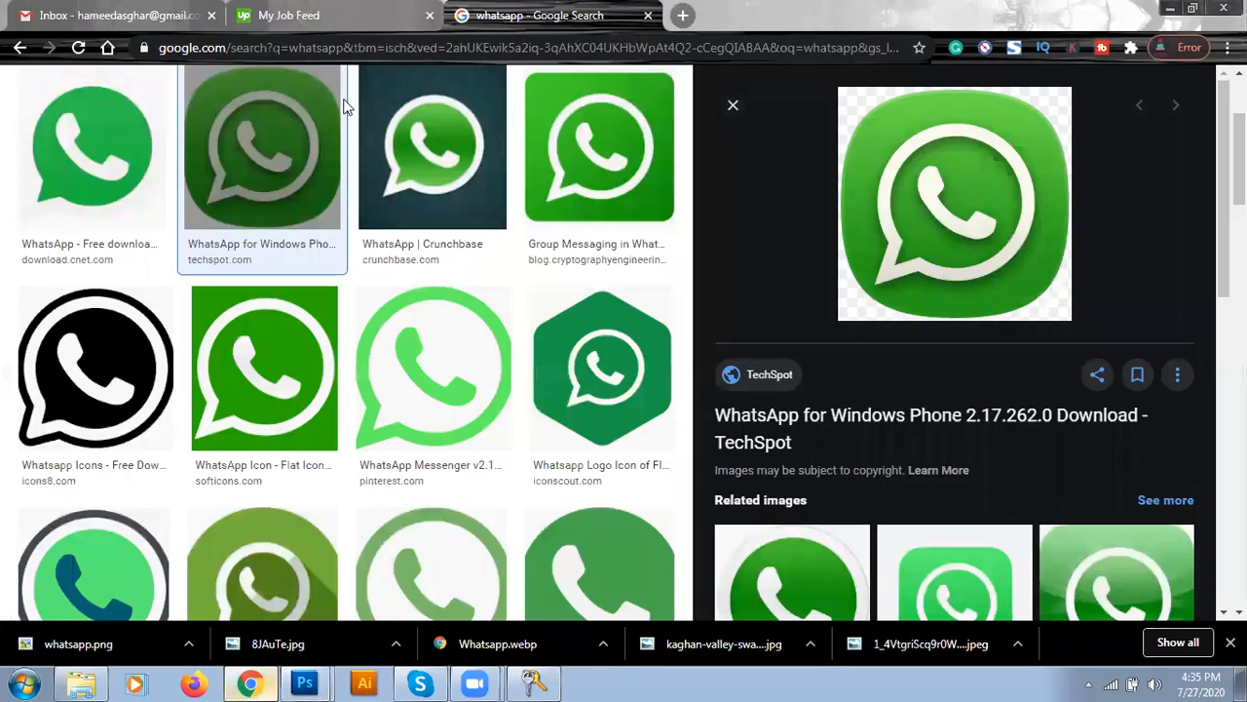
key("slash")
type("l")
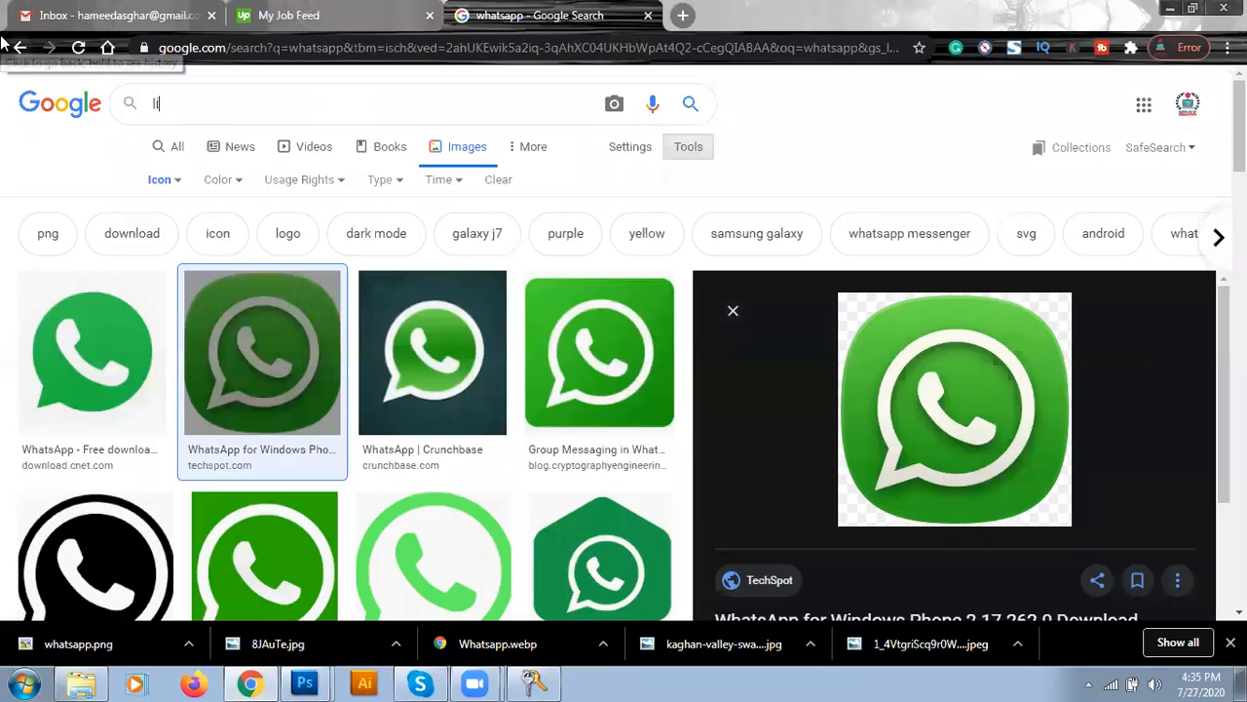
type("inkeding")
key("Return")
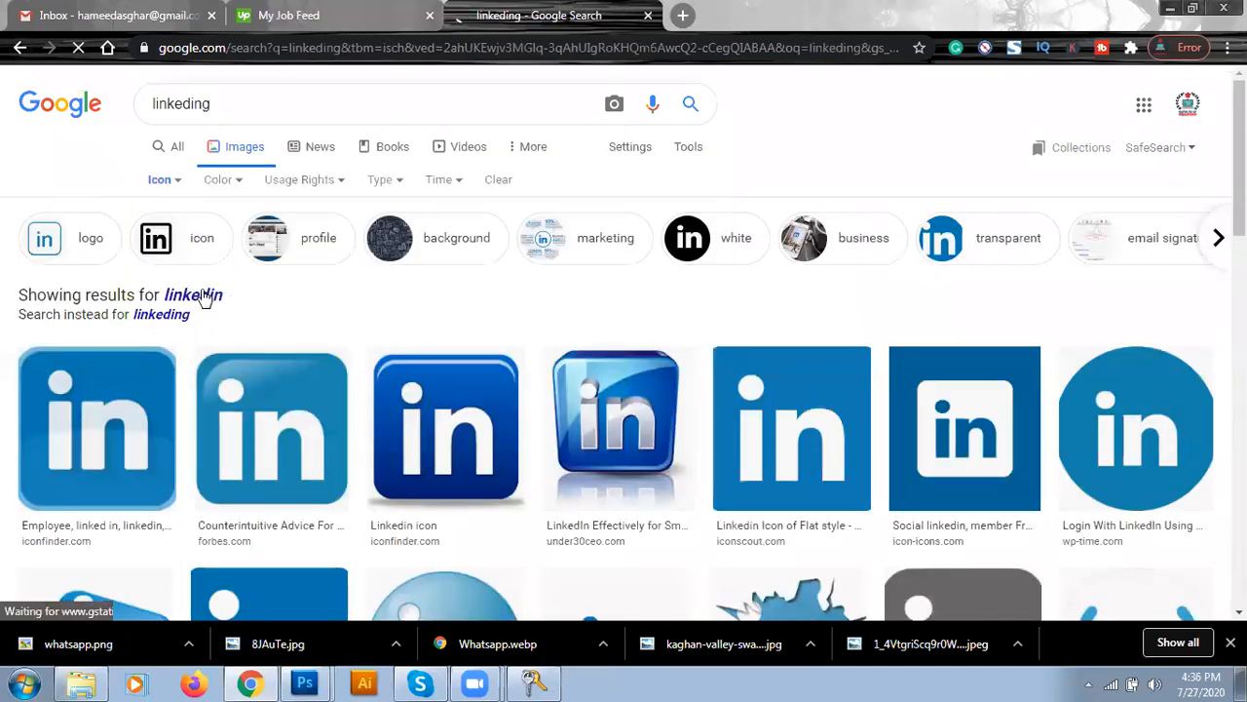
scroll(585, 438, "down", 1)
- Save the dark blue square LinkedIn icon as Linkedin.png
left_click(439, 375)
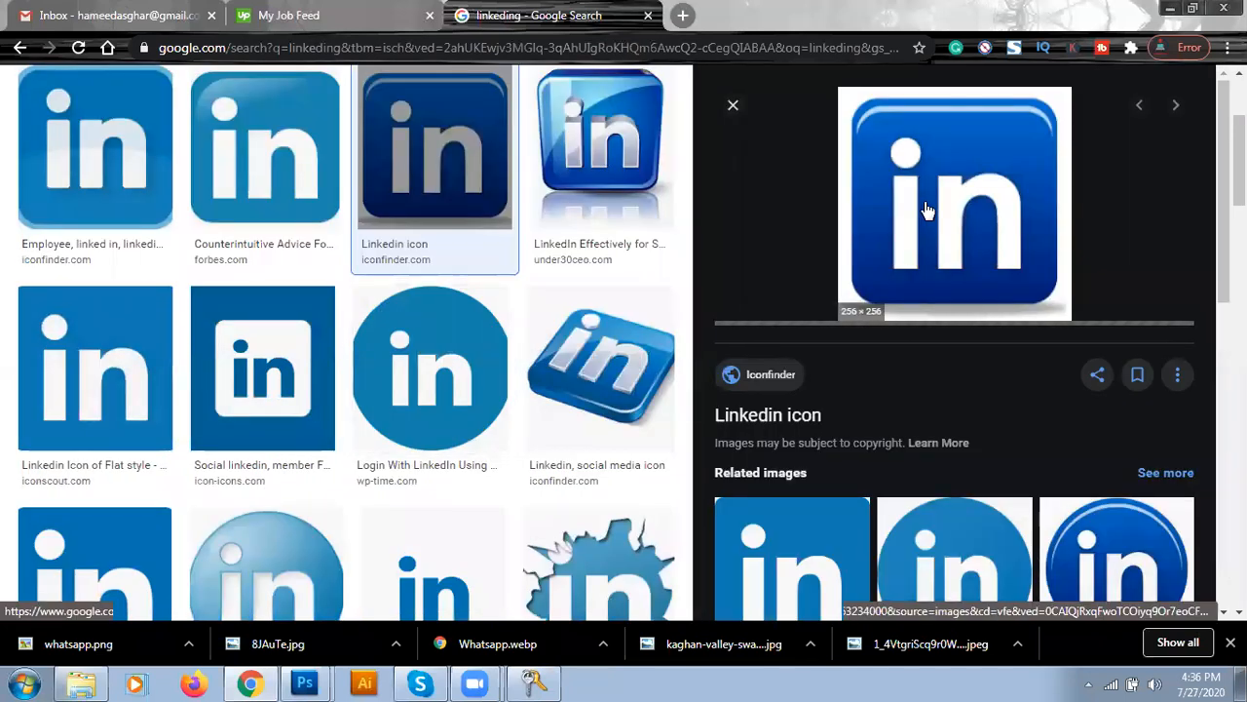
right_click(926, 193)
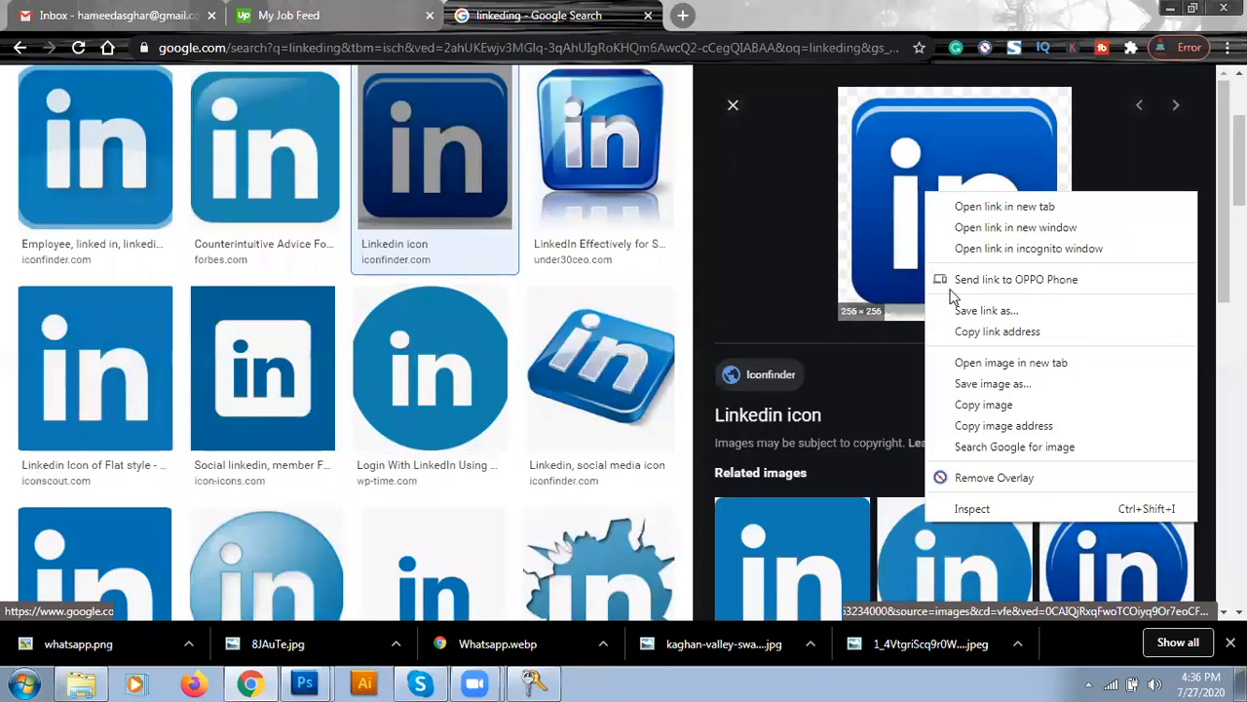
left_click(975, 384)
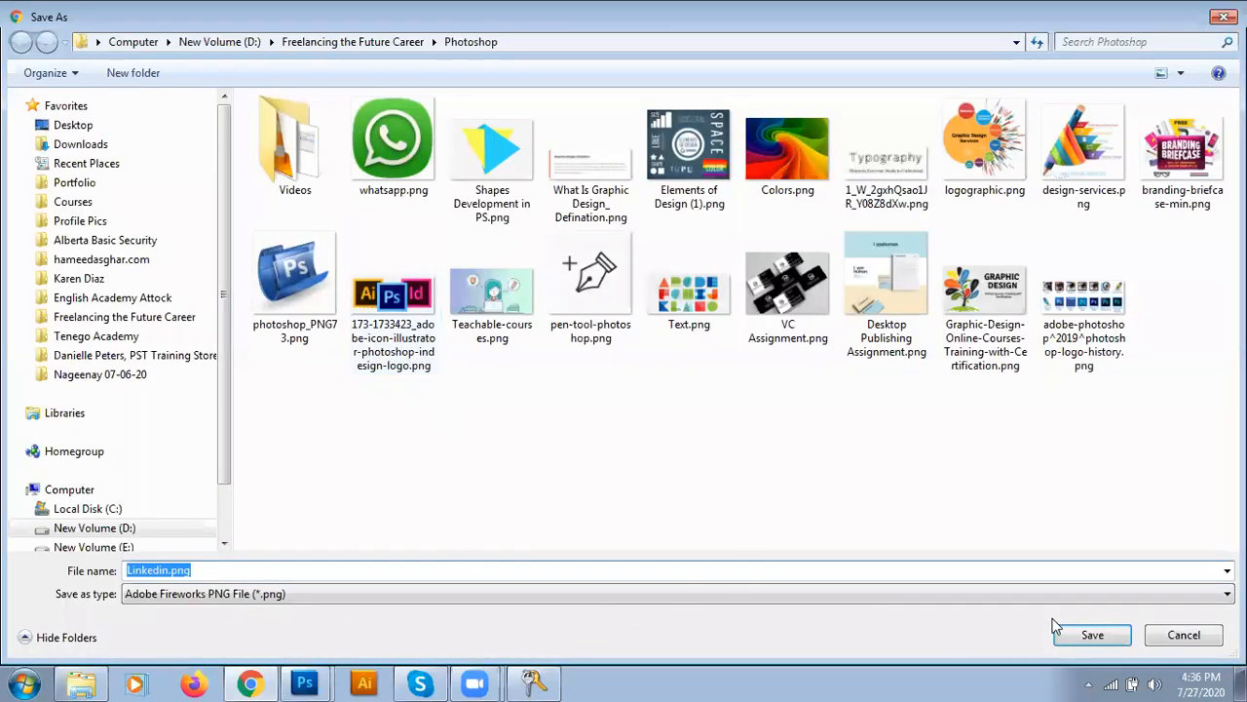
left_click(1080, 634)
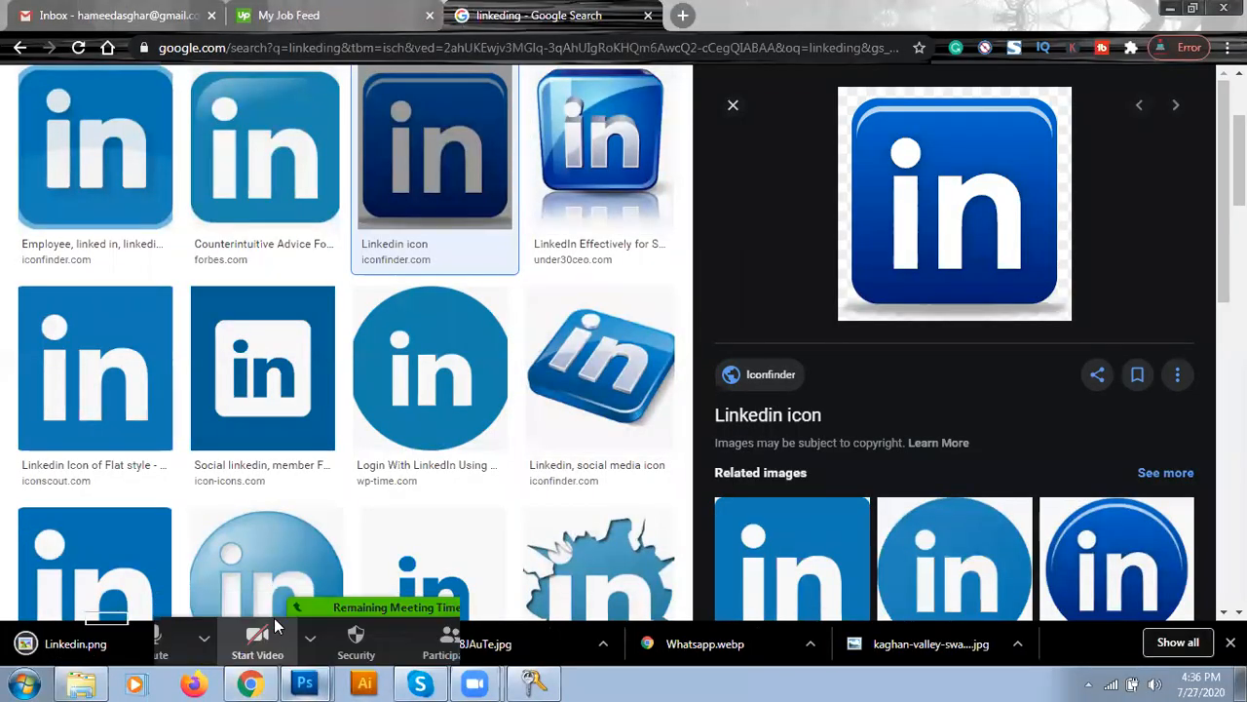
left_click(305, 683)
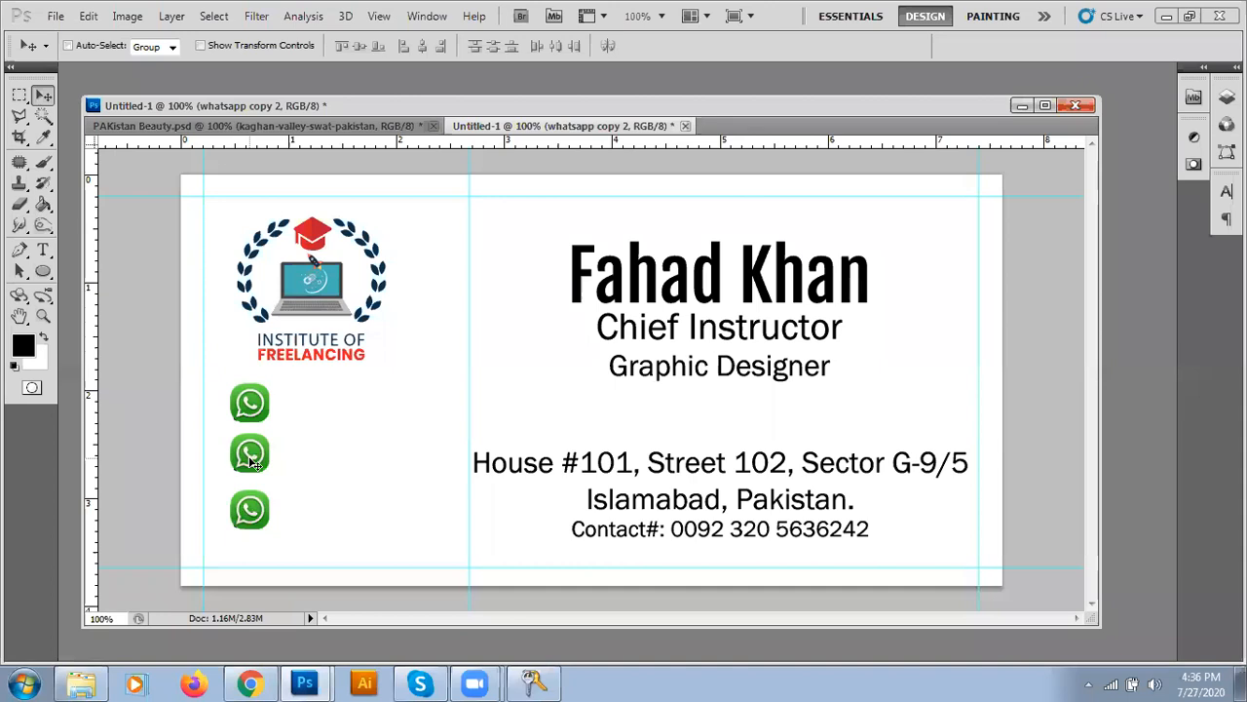
- Delete the 'whatsapp copy 2' and 'whatsapp copy' layers, leaving one WhatsApp icon
key("F7")
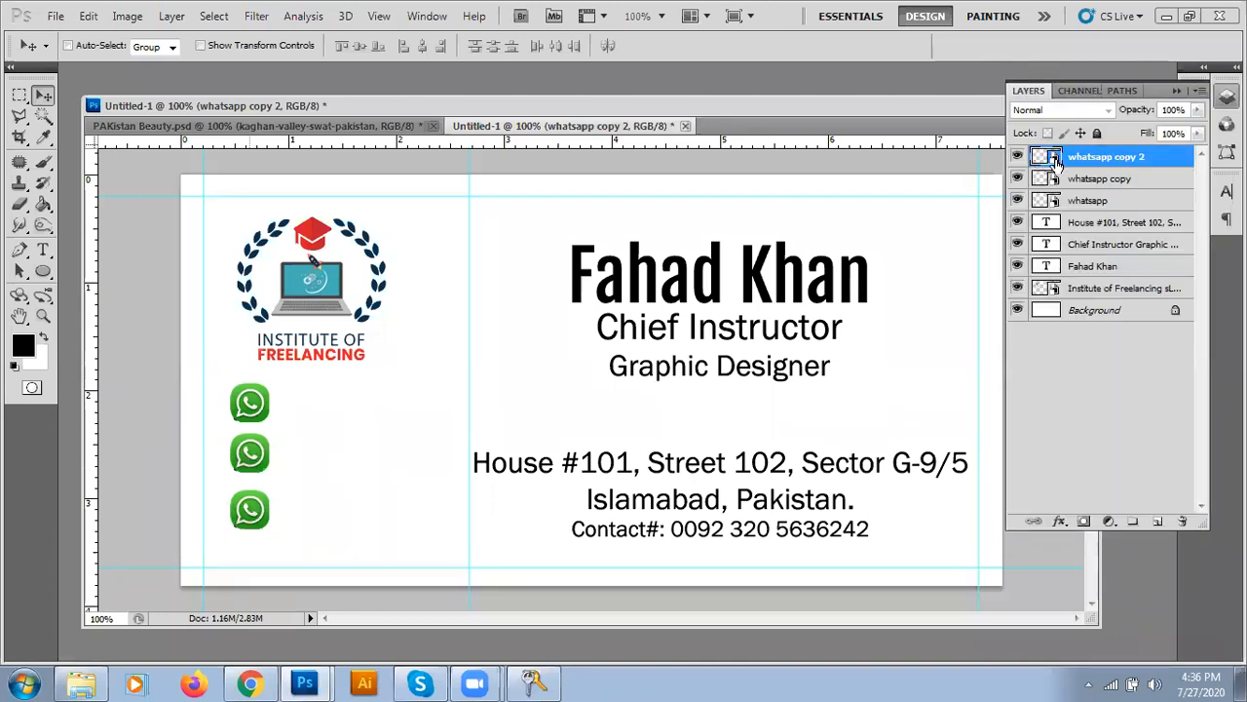
left_click_drag(1089, 164, 1182, 521)
left_click_drag(1090, 171, 1182, 522)
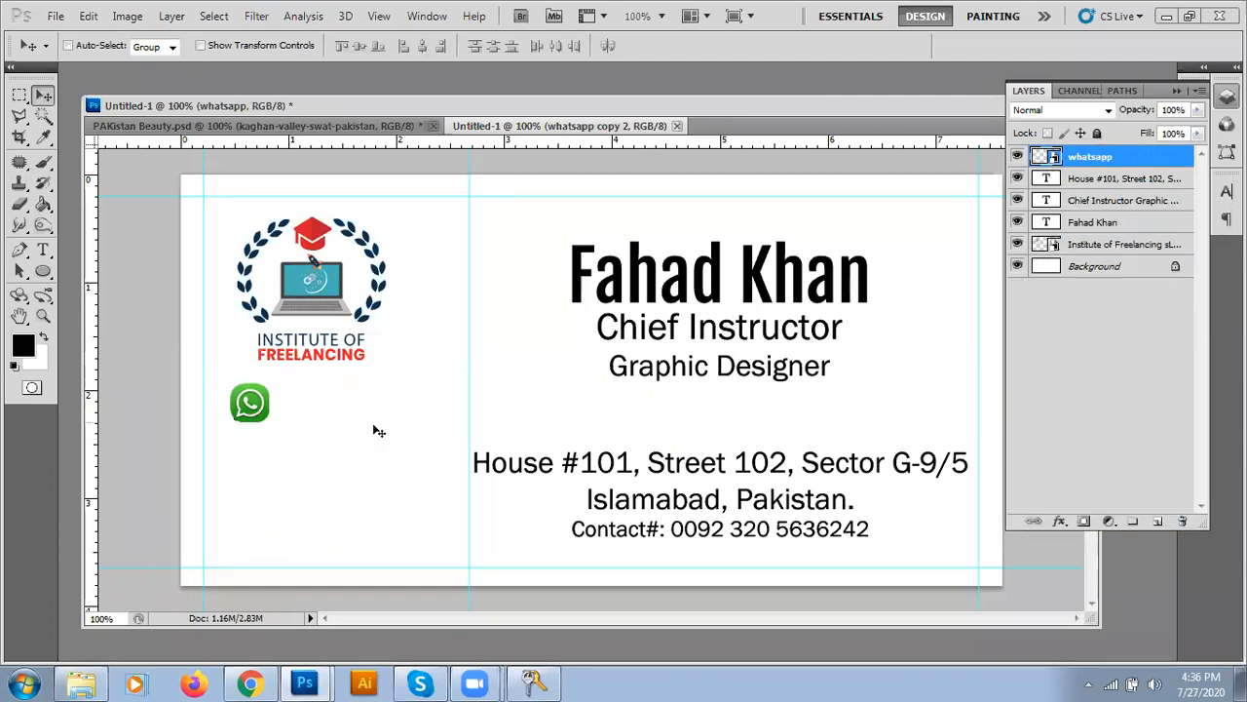
- Place Linkedin.png, scale it to 4.36% and position it under the WhatsApp icon
left_click(56, 15)
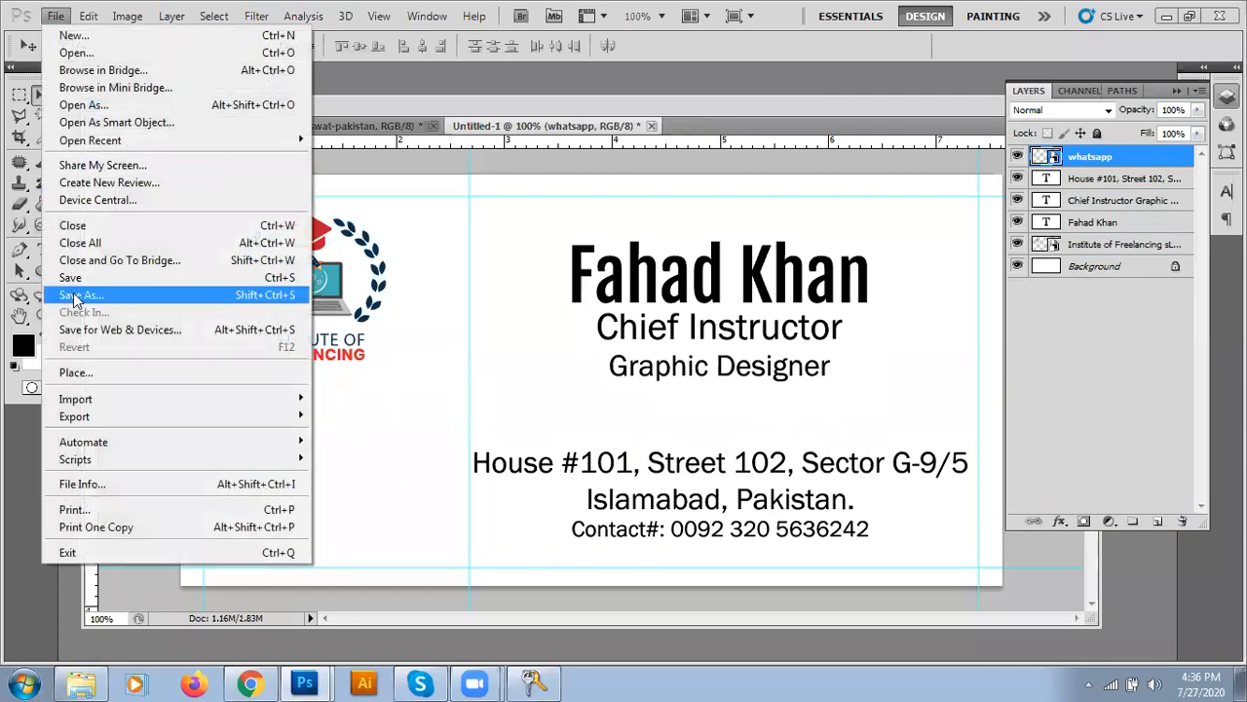
left_click(77, 372)
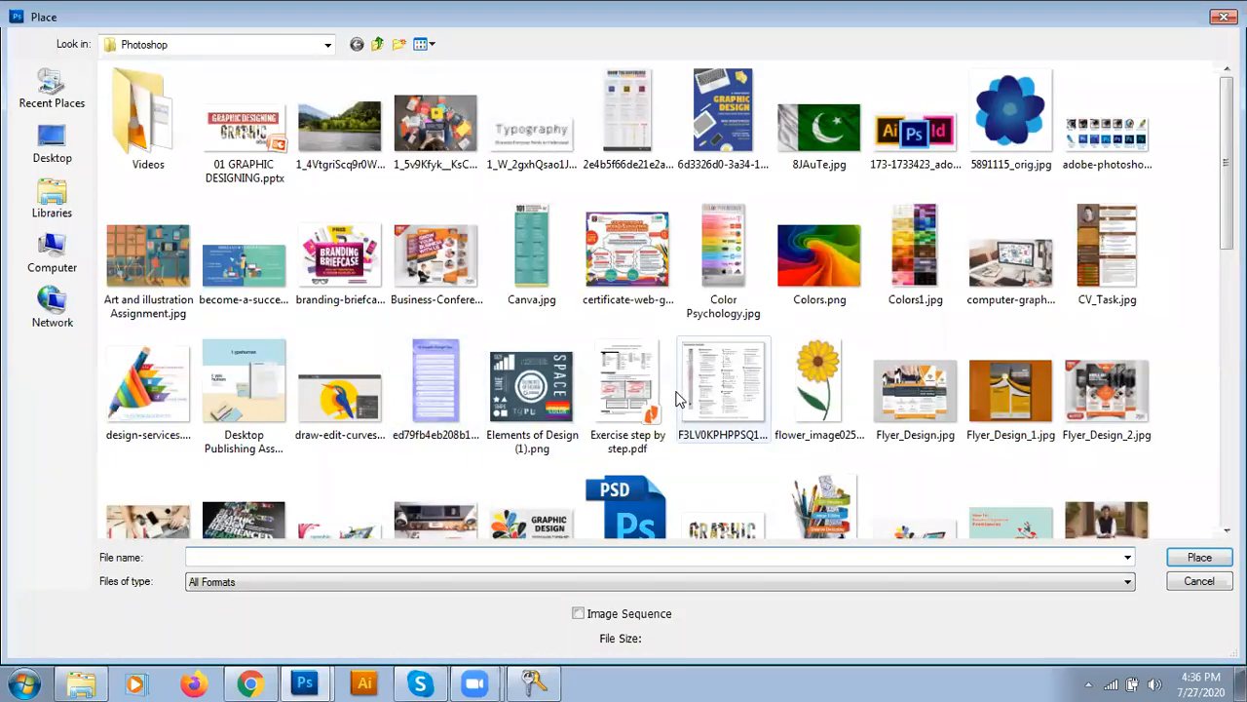
left_click(679, 399)
scroll(701, 399, "down", 2)
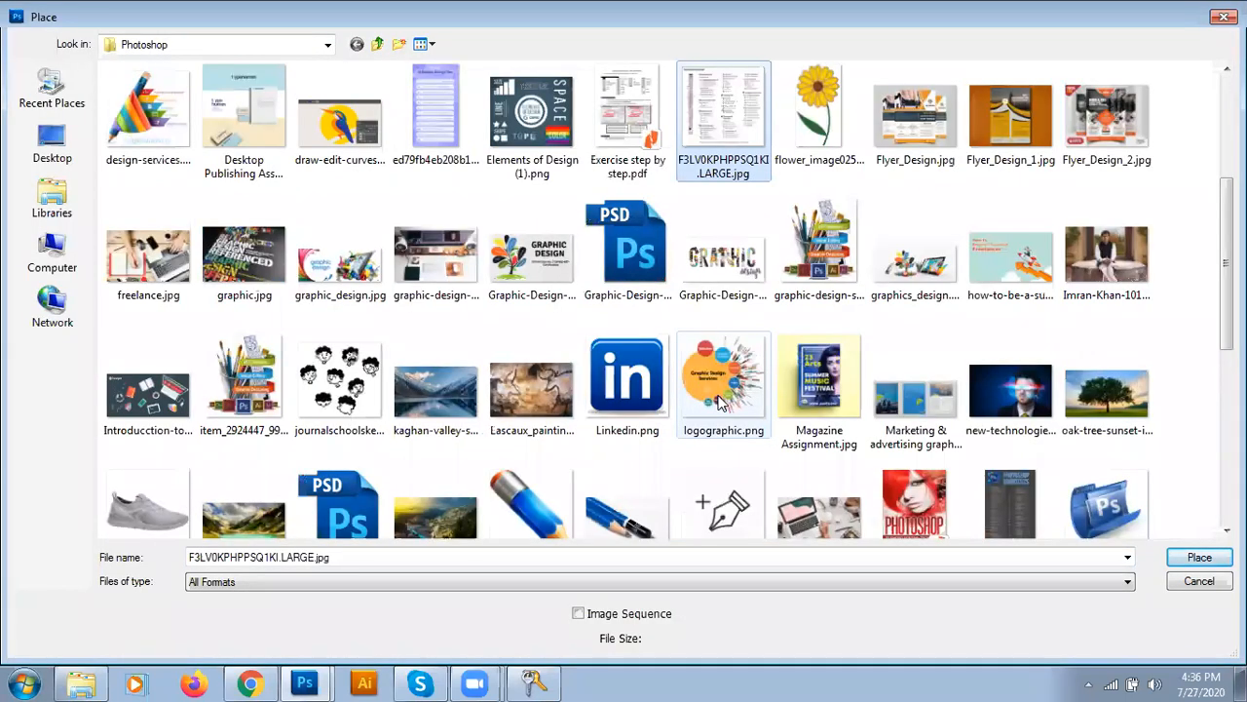
scroll(712, 300, "down", 2)
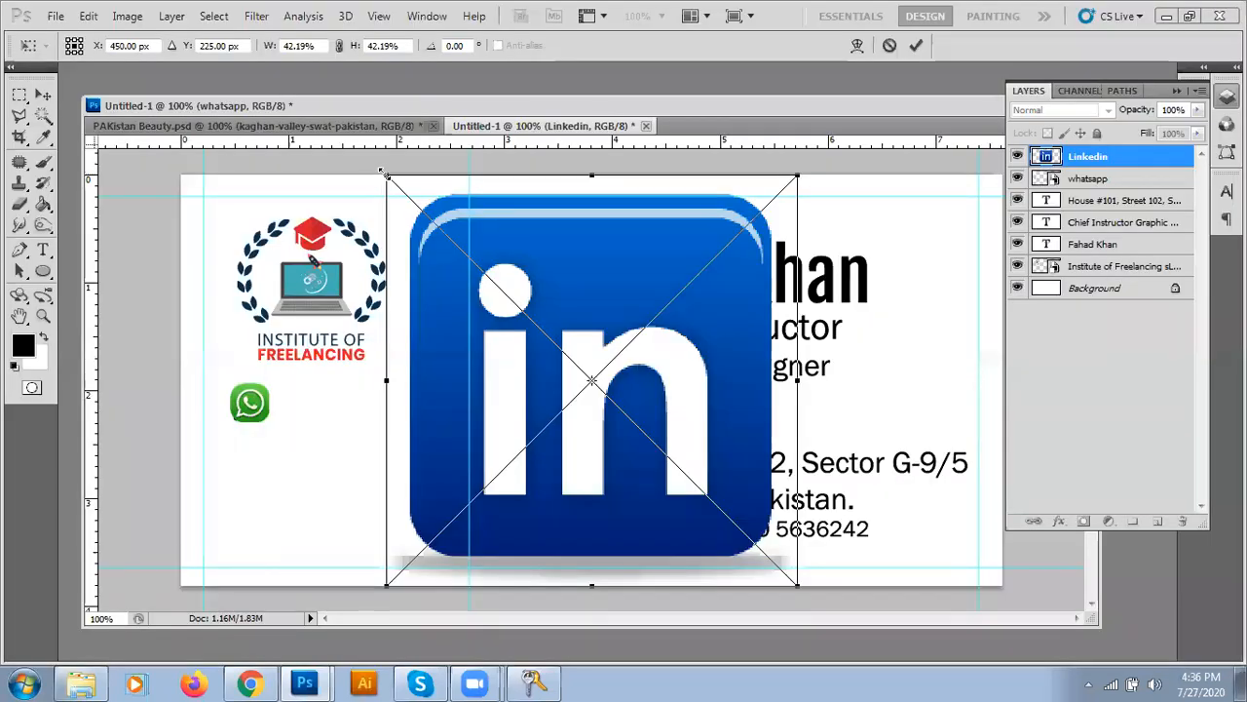
left_click_drag(386, 176, 280, 447)
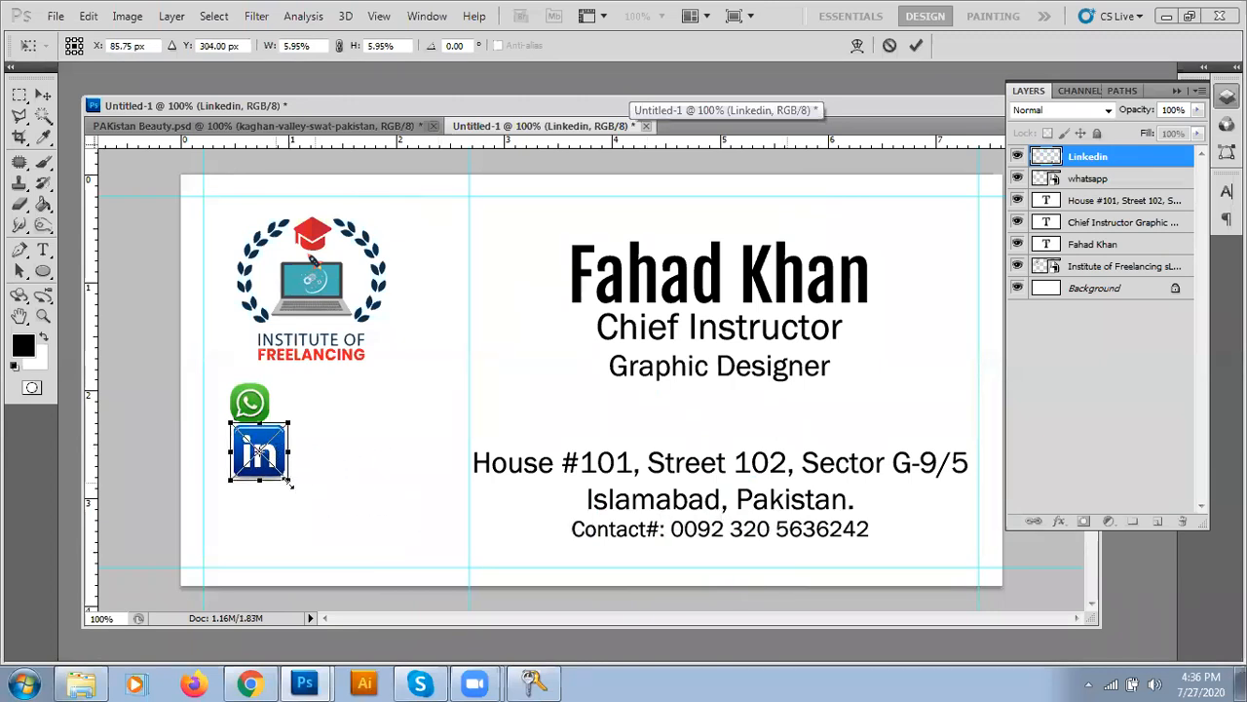
left_click_drag(288, 482, 279, 475)
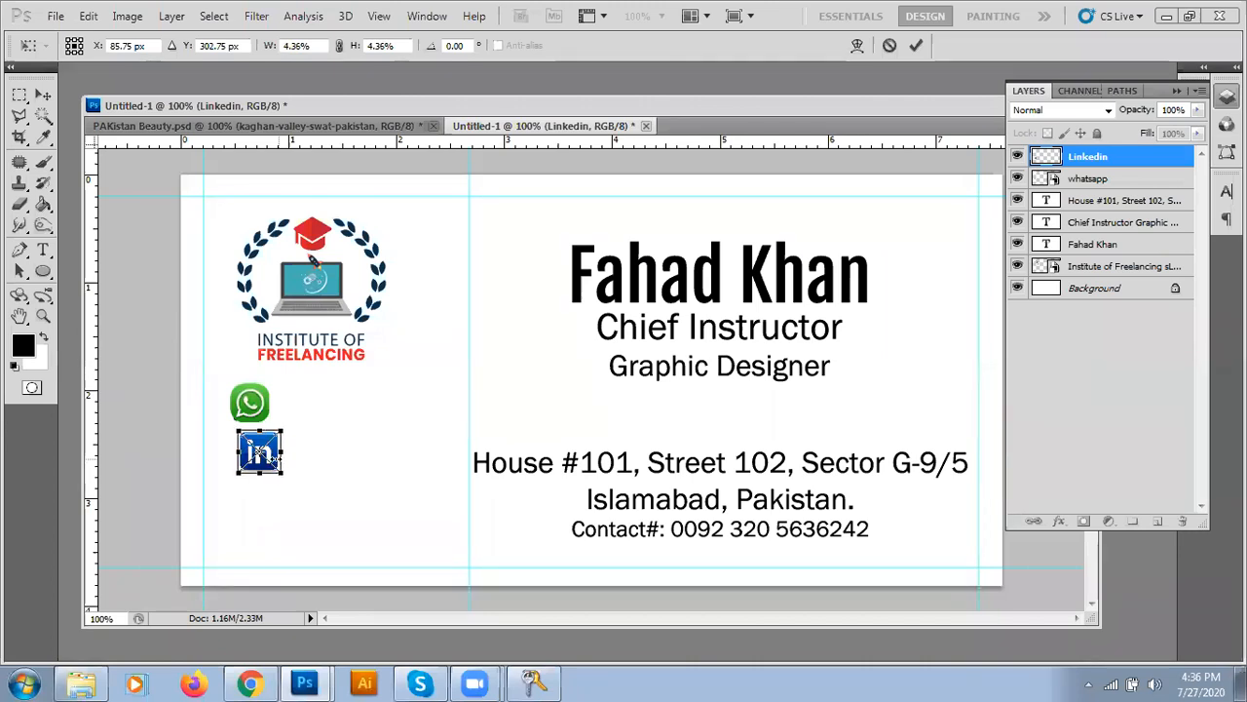
key("Return")
left_click_drag(270, 457, 258, 461)
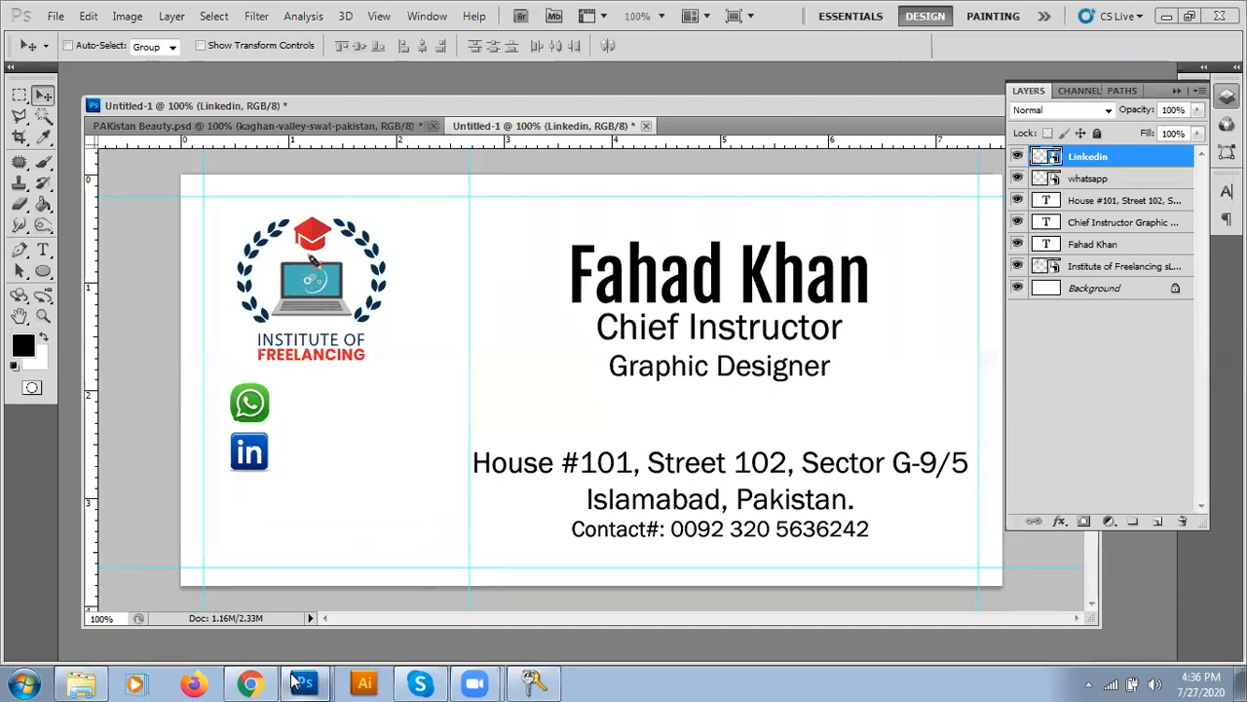
- Replace the image search with 'facebook'
left_click(251, 684)
scroll(182, 100, "up", 3)
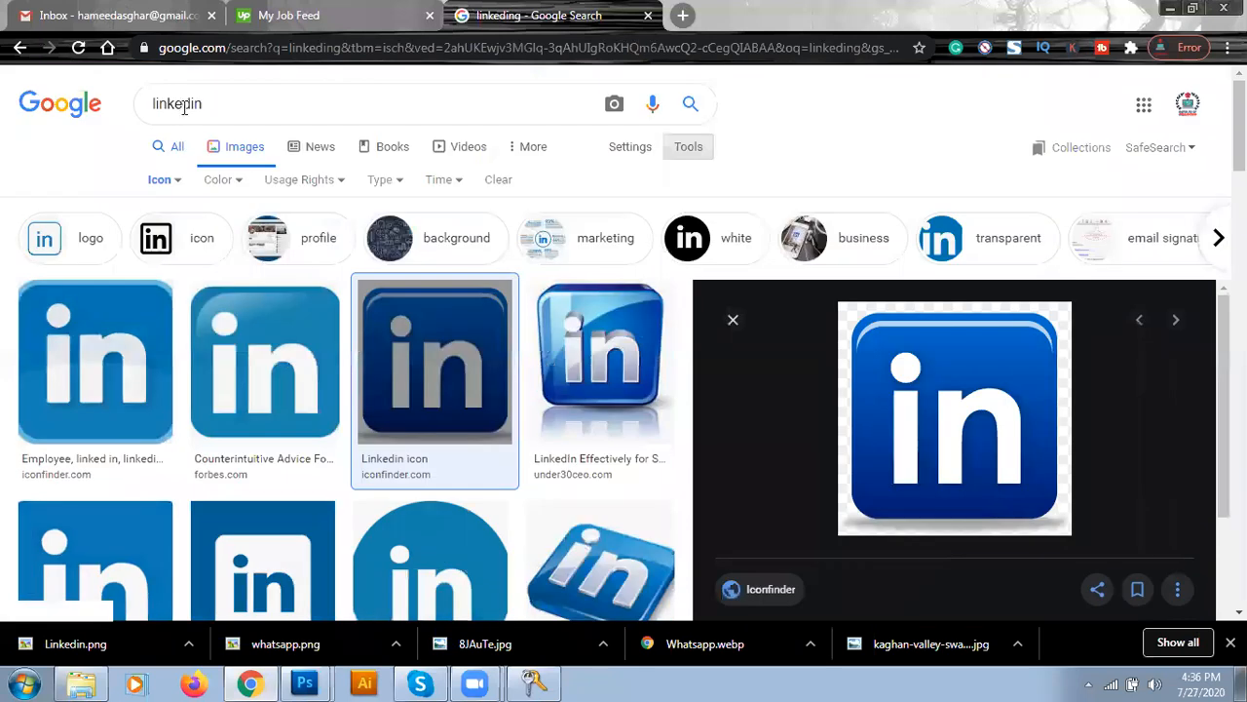
left_click(184, 106)
key("ctrl+a")
type("facebook")
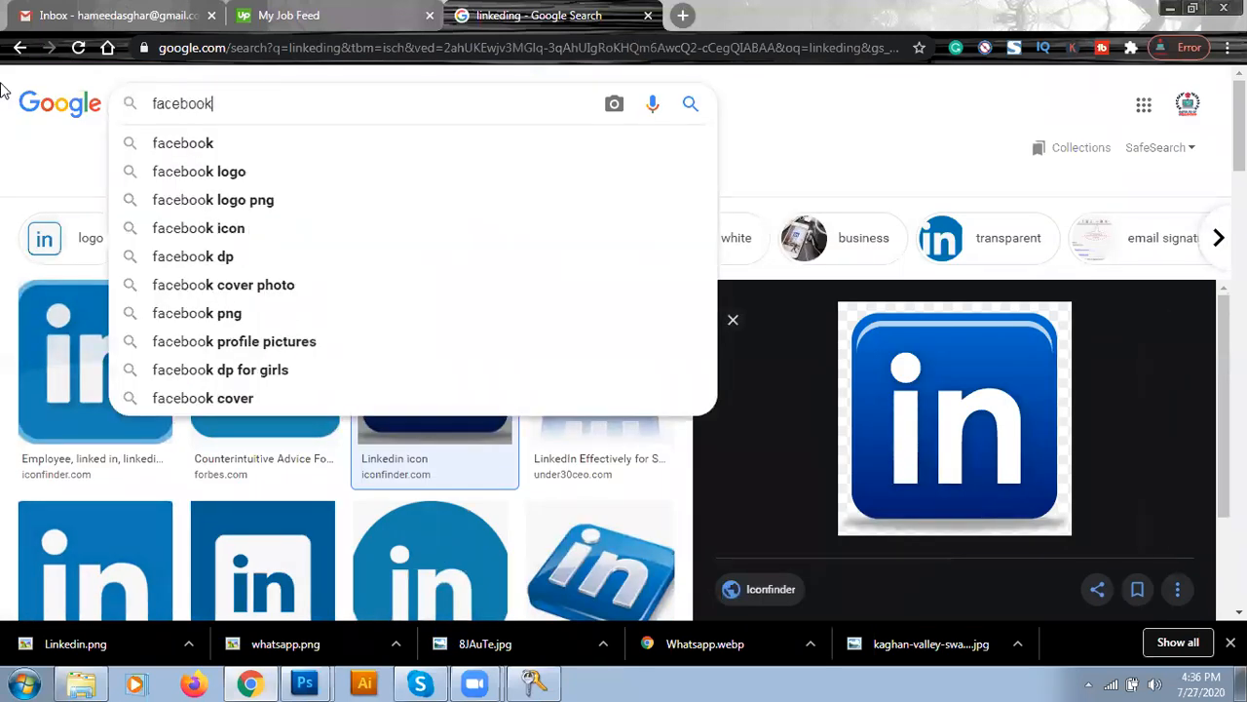
key("Return")
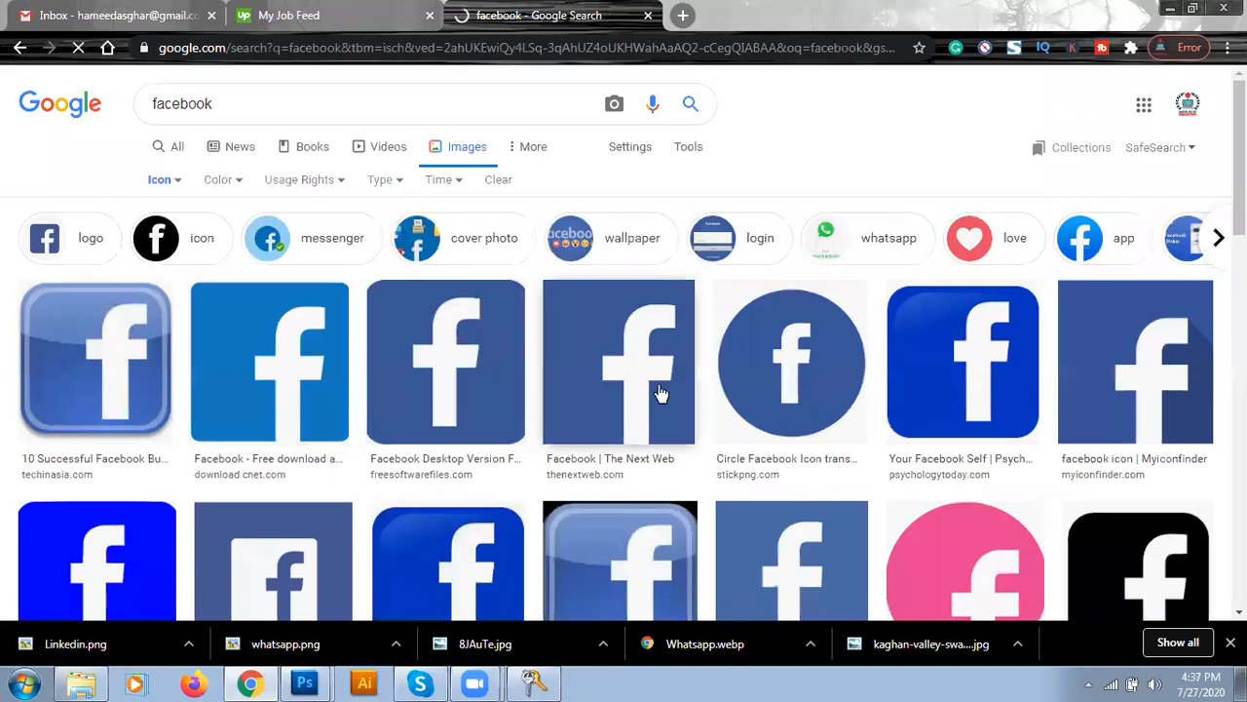
- Save the 256×256 blue square Facebook icon as fb.png
left_click(922, 341)
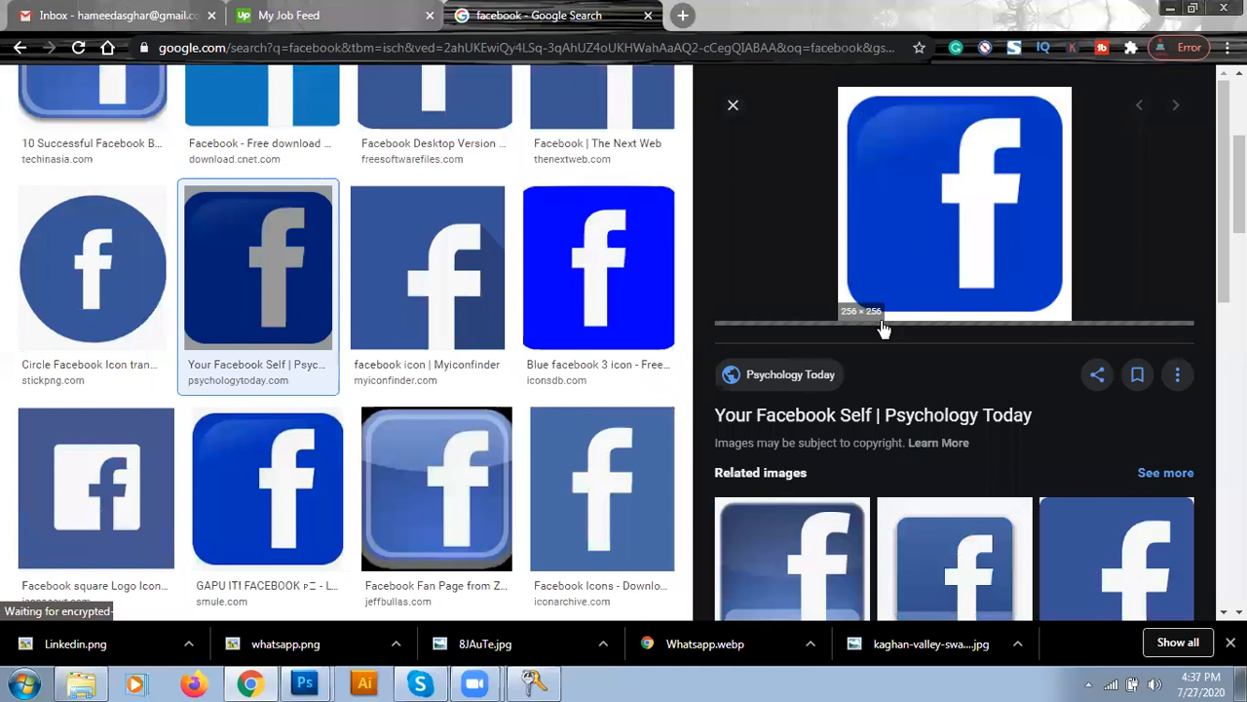
right_click(885, 178)
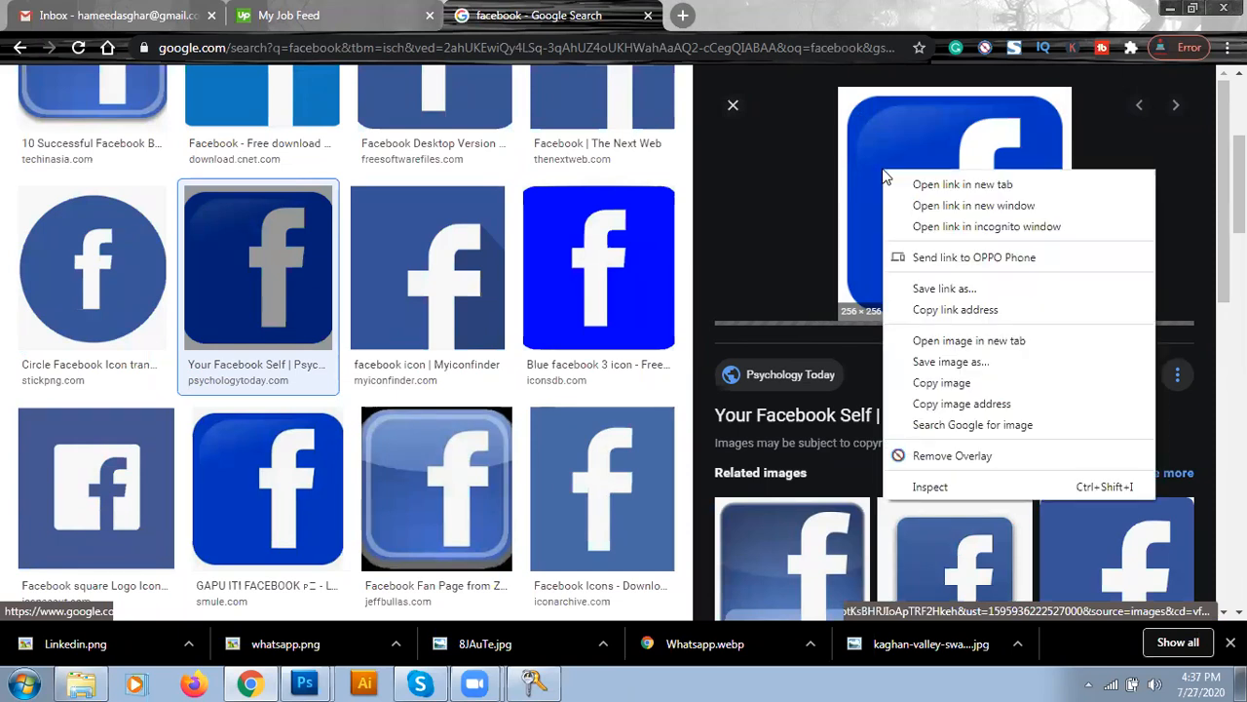
right_click(882, 146)
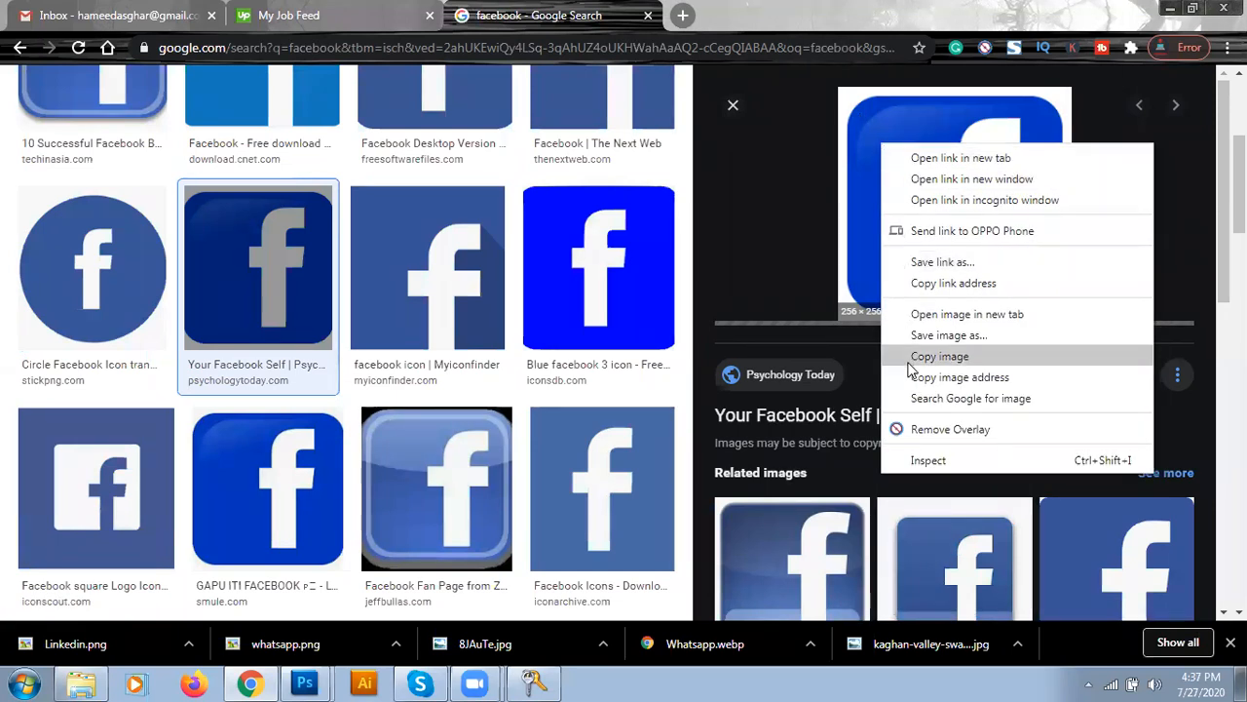
left_click(880, 162)
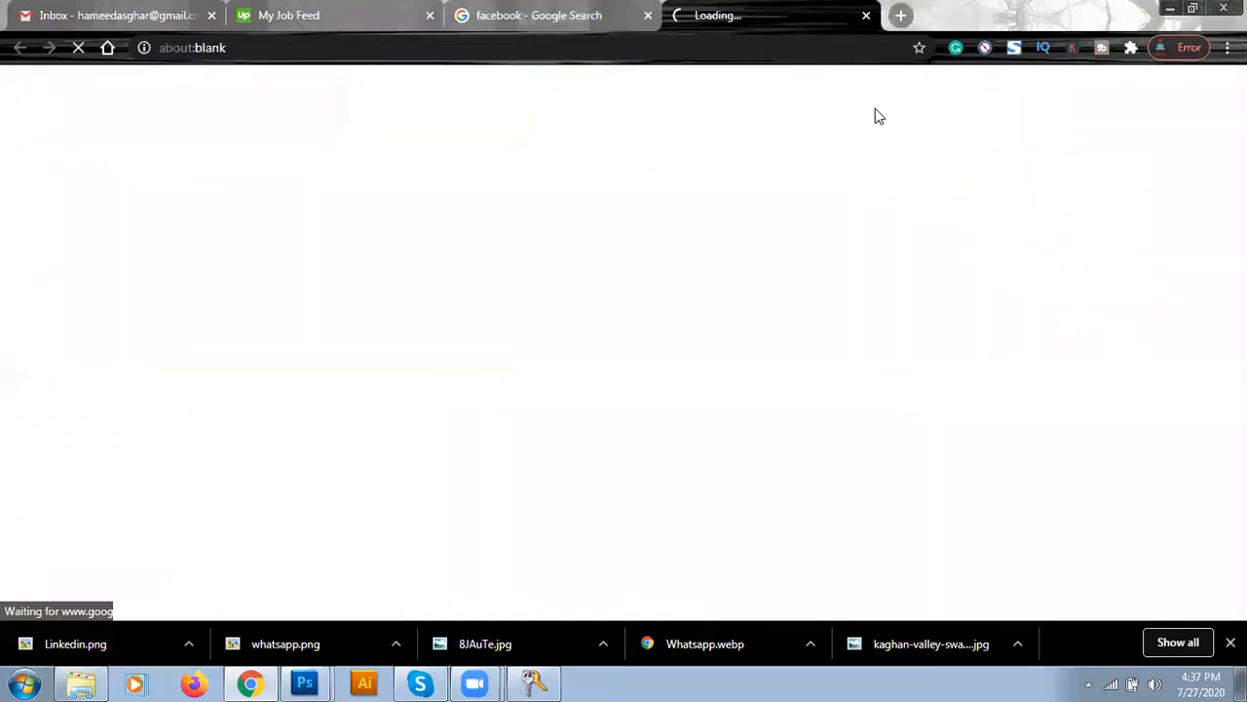
left_click(867, 15)
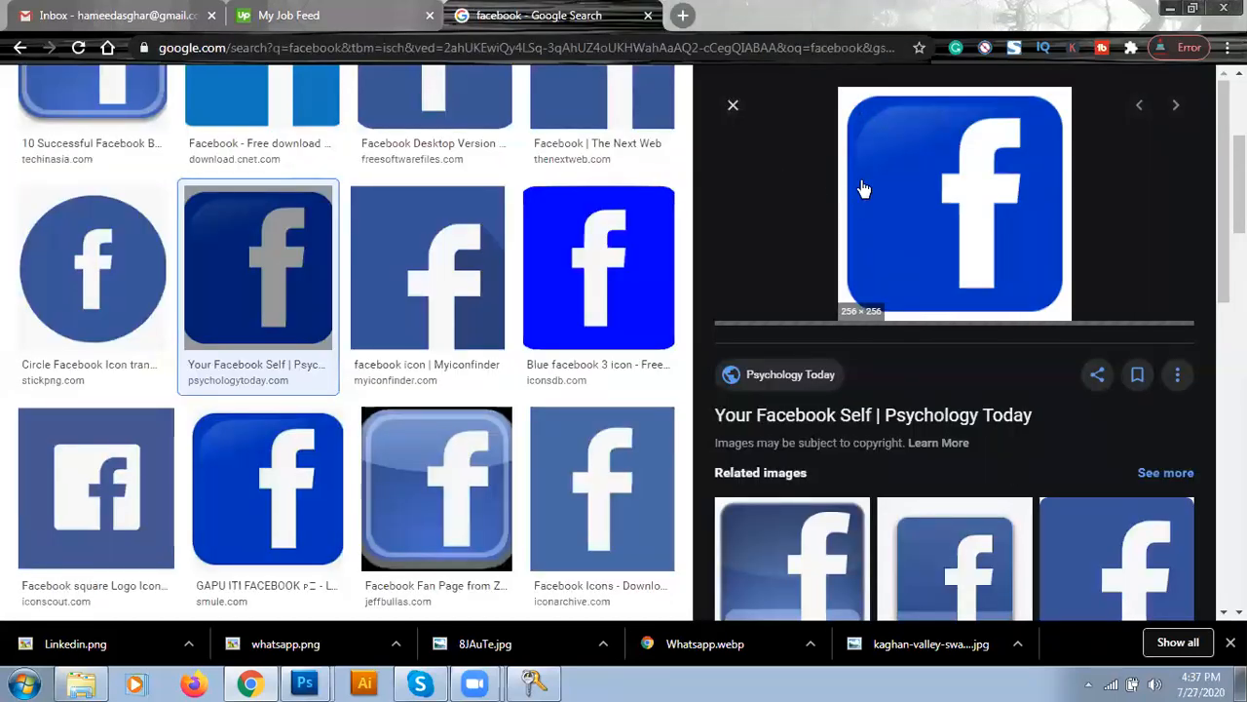
right_click(863, 188)
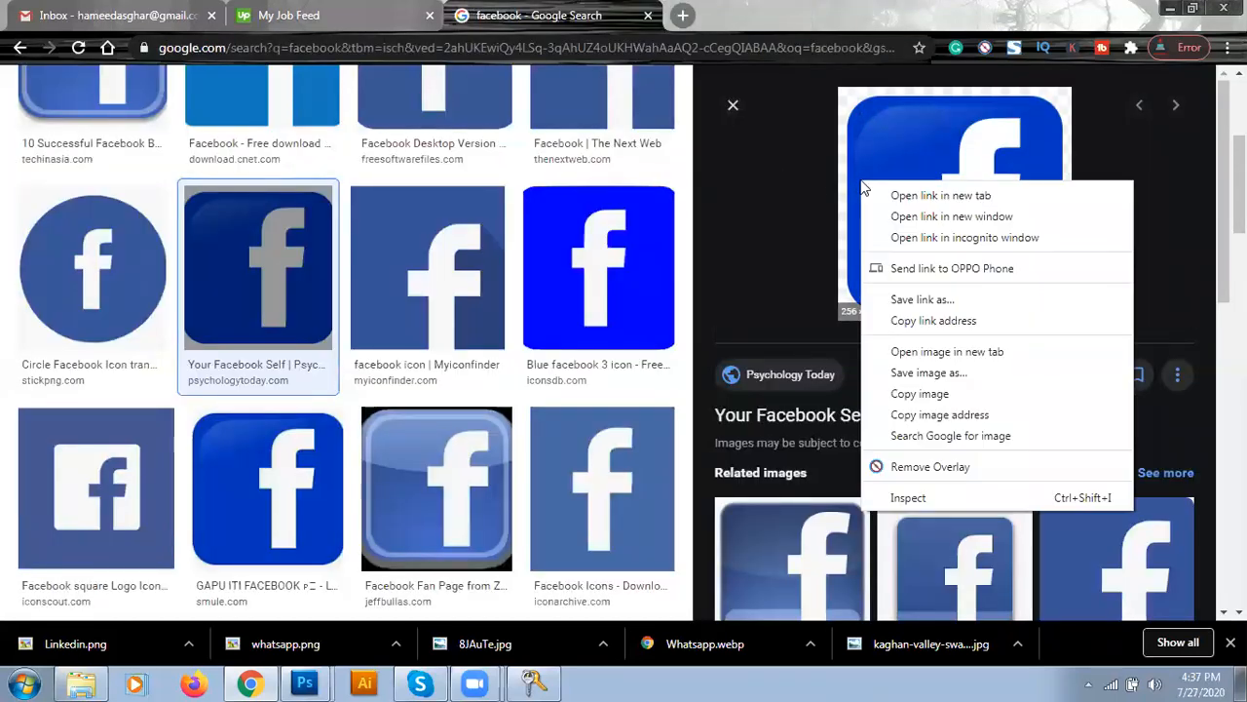
left_click(913, 375)
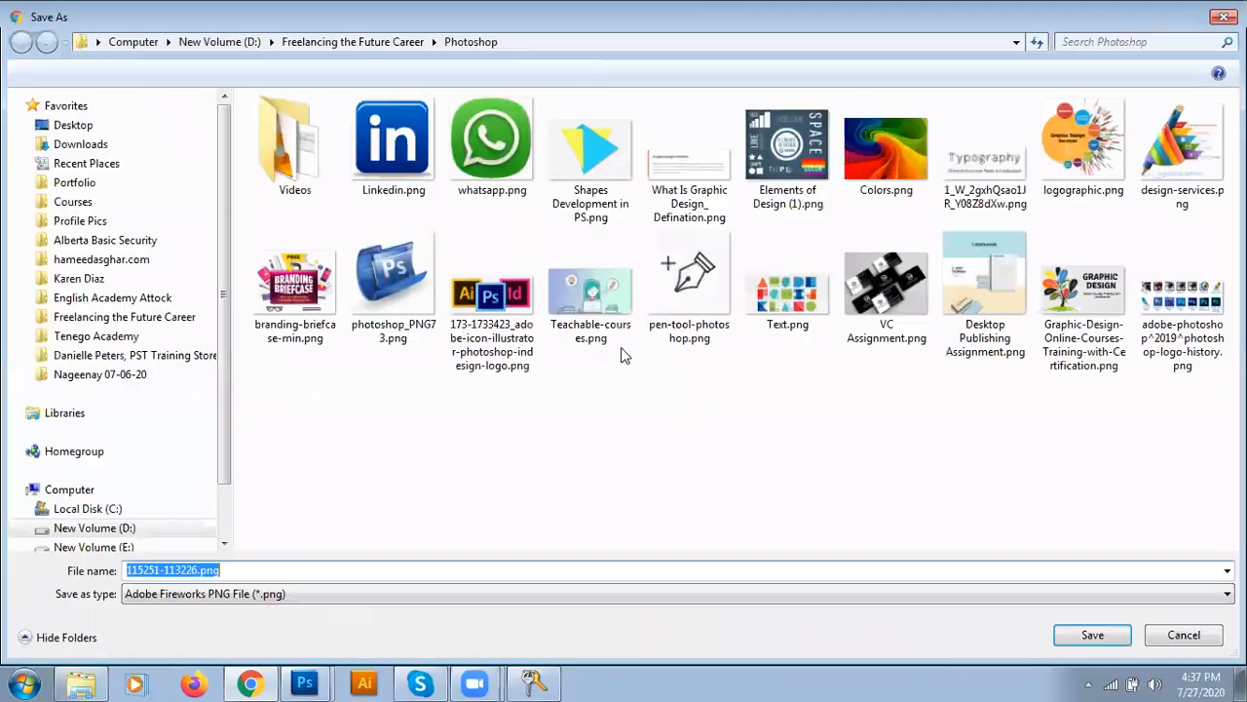
type("fb")
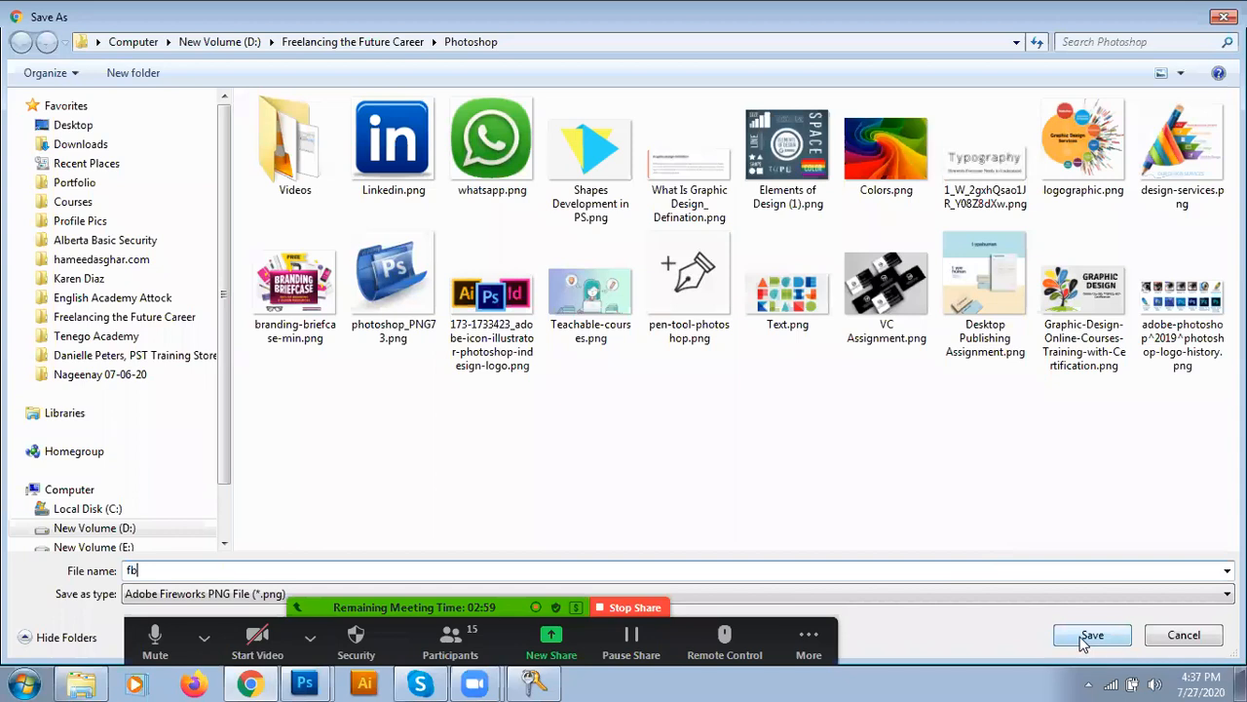
left_click(1092, 635)
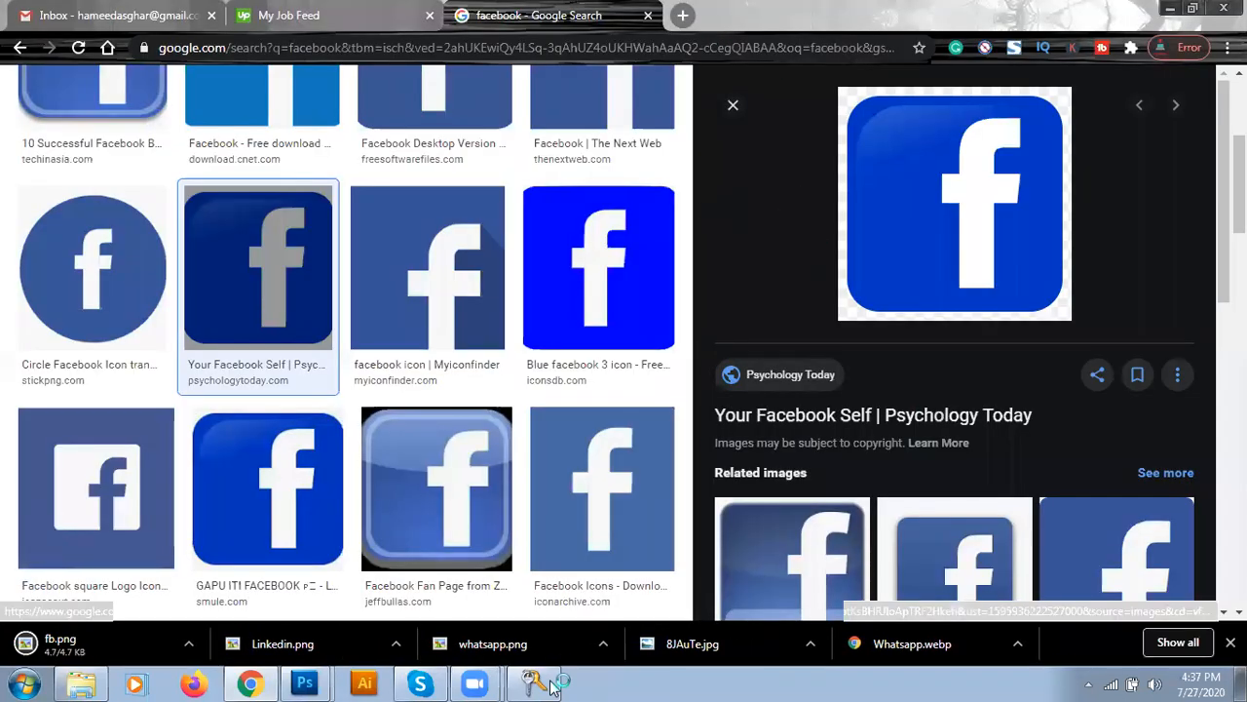
mouse_move(304, 682)
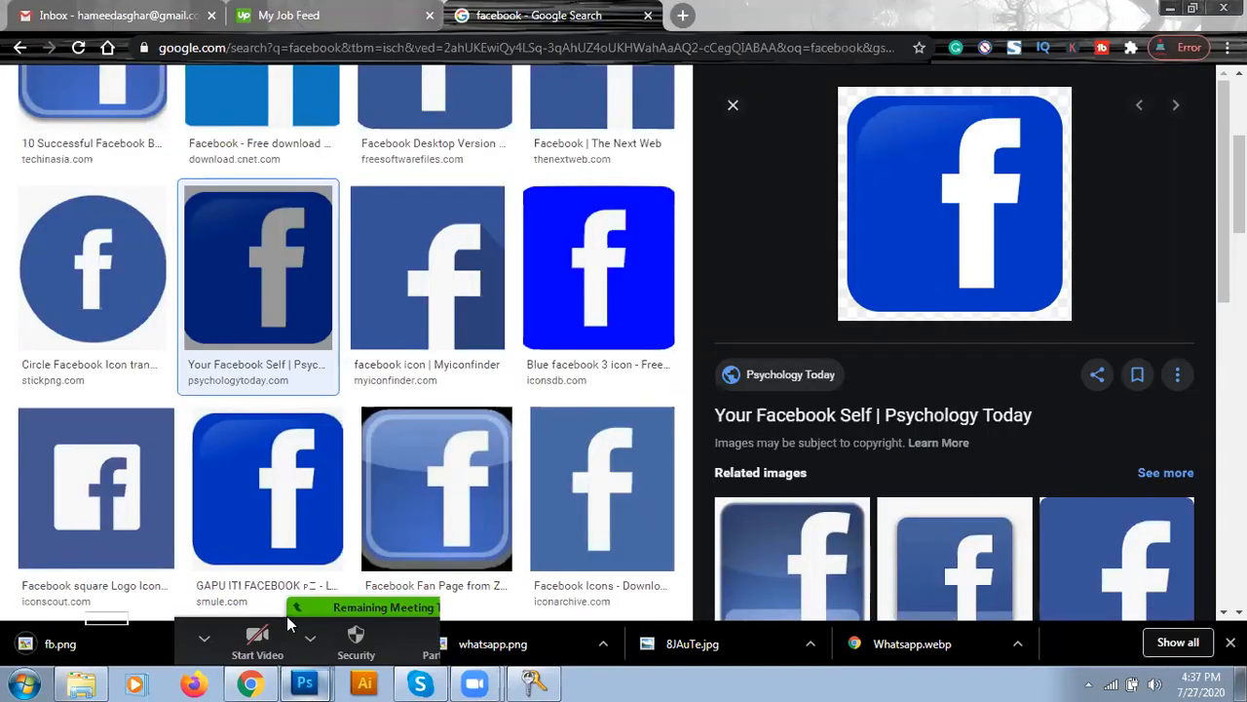
left_click(287, 615)
- Place fb.png on the card and scale it down to 3.66%
left_click(55, 16)
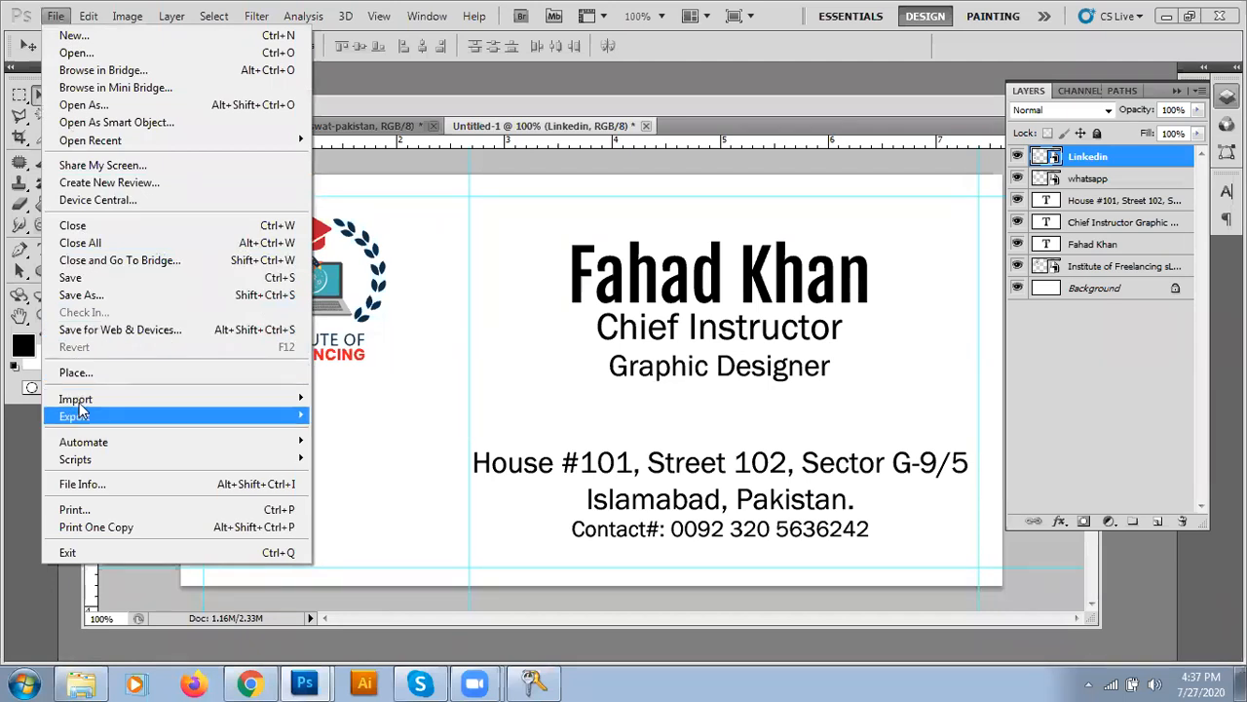
left_click(78, 373)
double_click(818, 380)
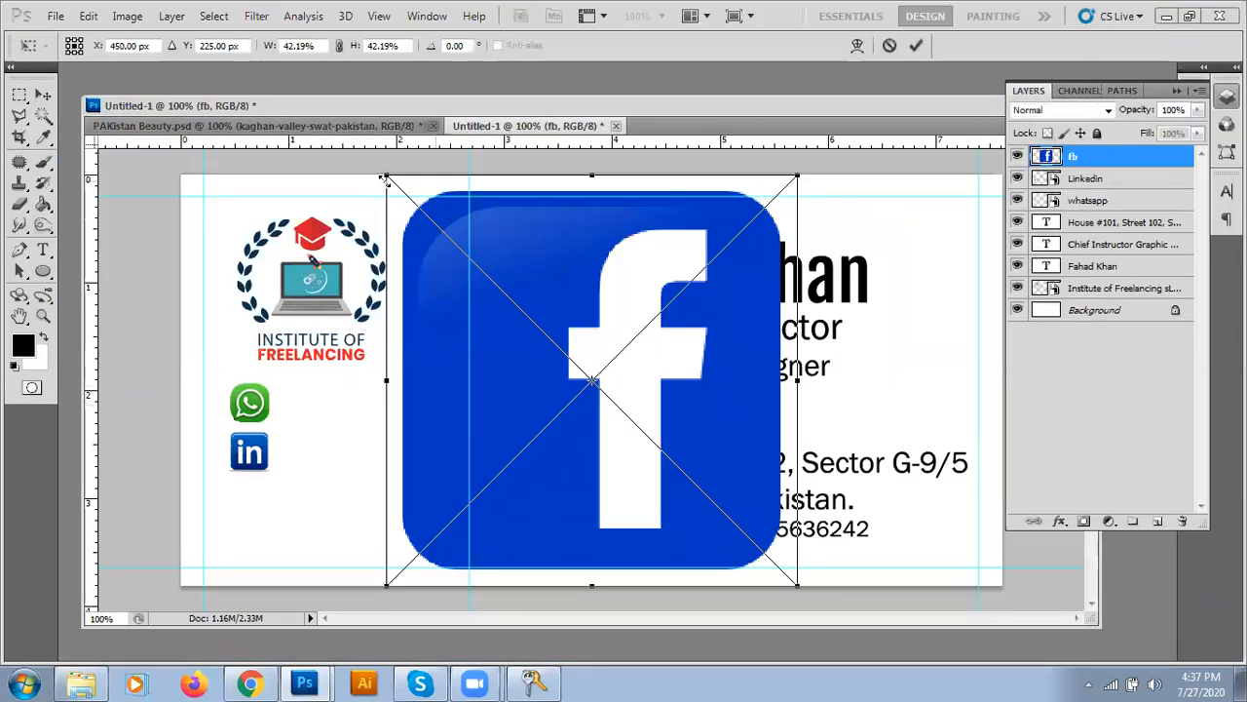
left_click_drag(385, 176, 249, 521)
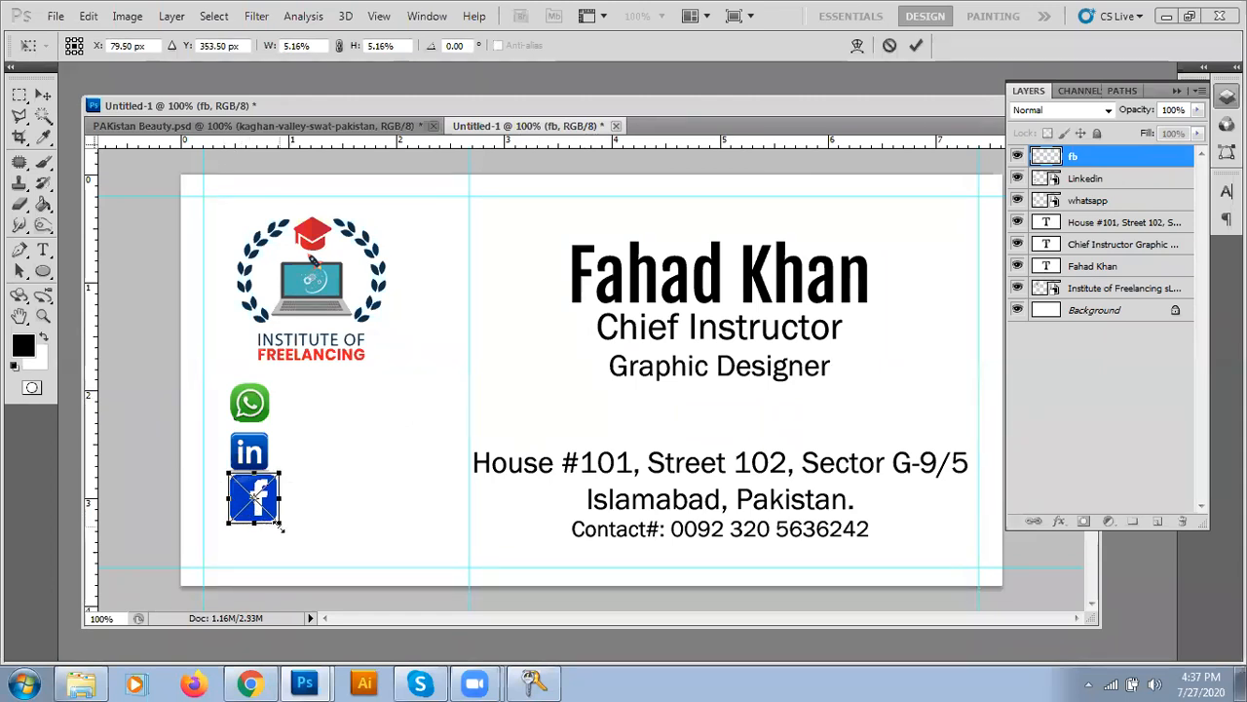
left_click_drag(278, 525, 276, 519)
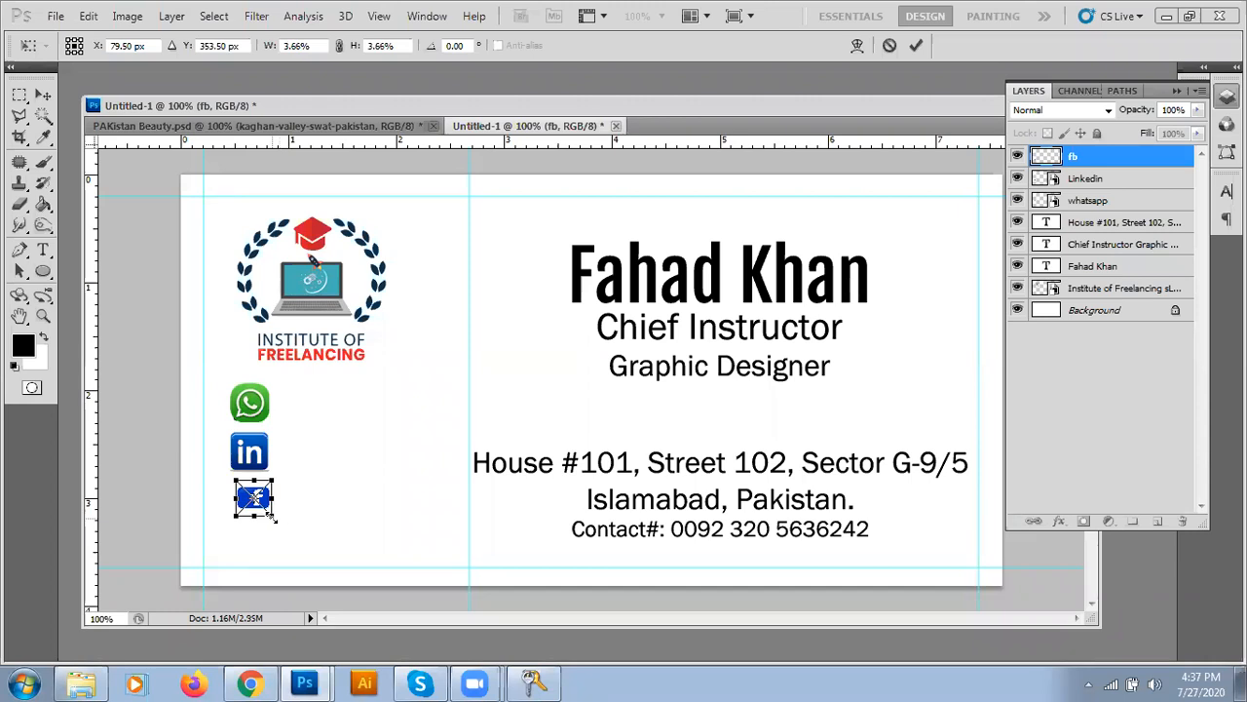
key("Return")
- Nudge the Facebook icon into line beneath the LinkedIn icon
key("Left")
key("Left")
key("Left")
key("Up")
key("Up")
key("v")
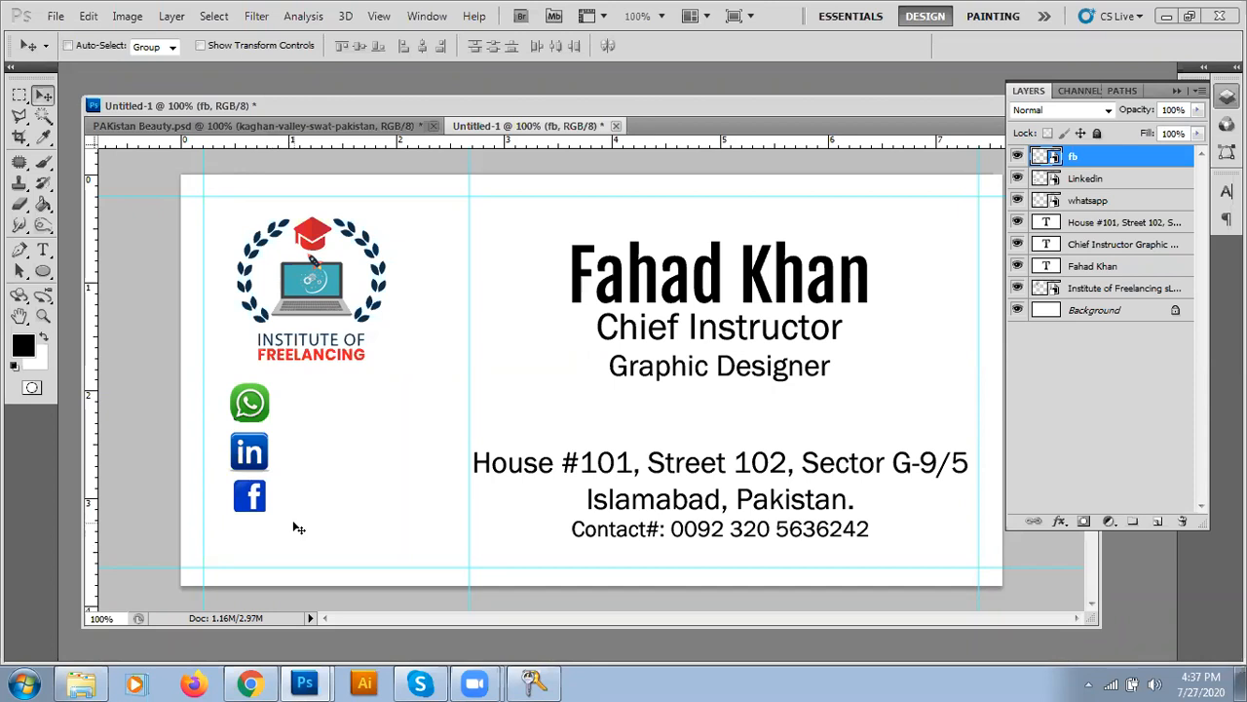
key("Left")
key("Right")
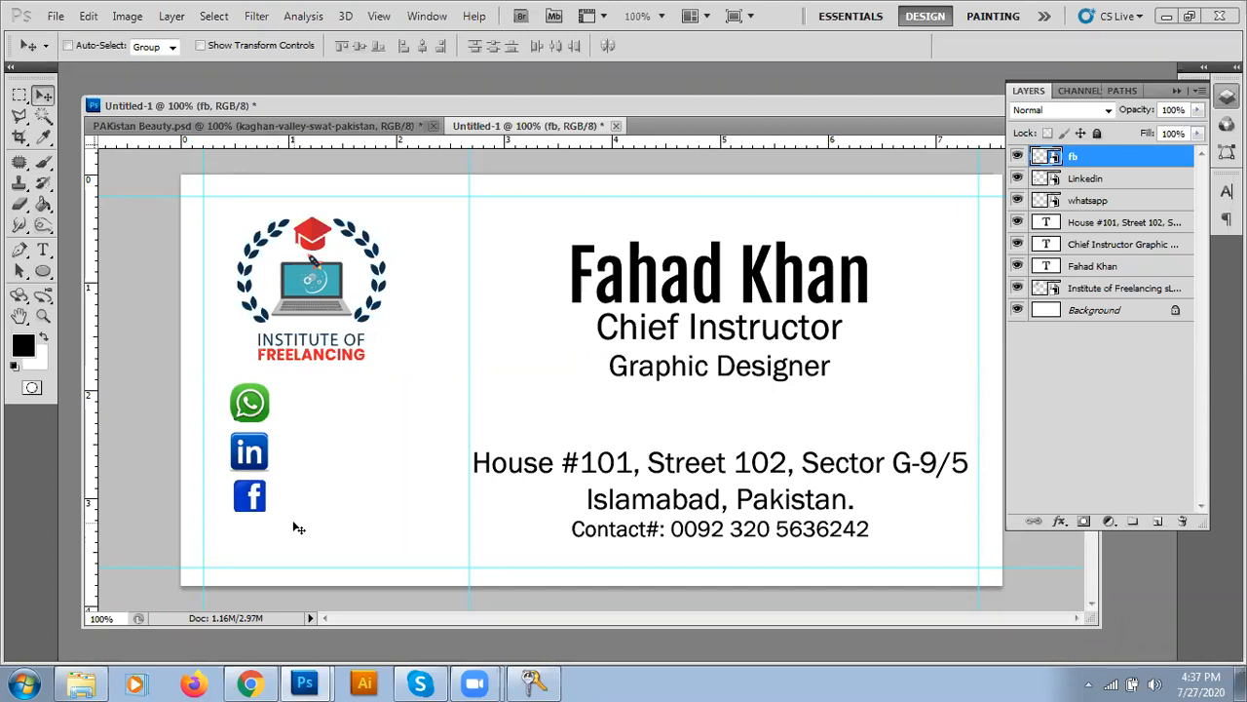